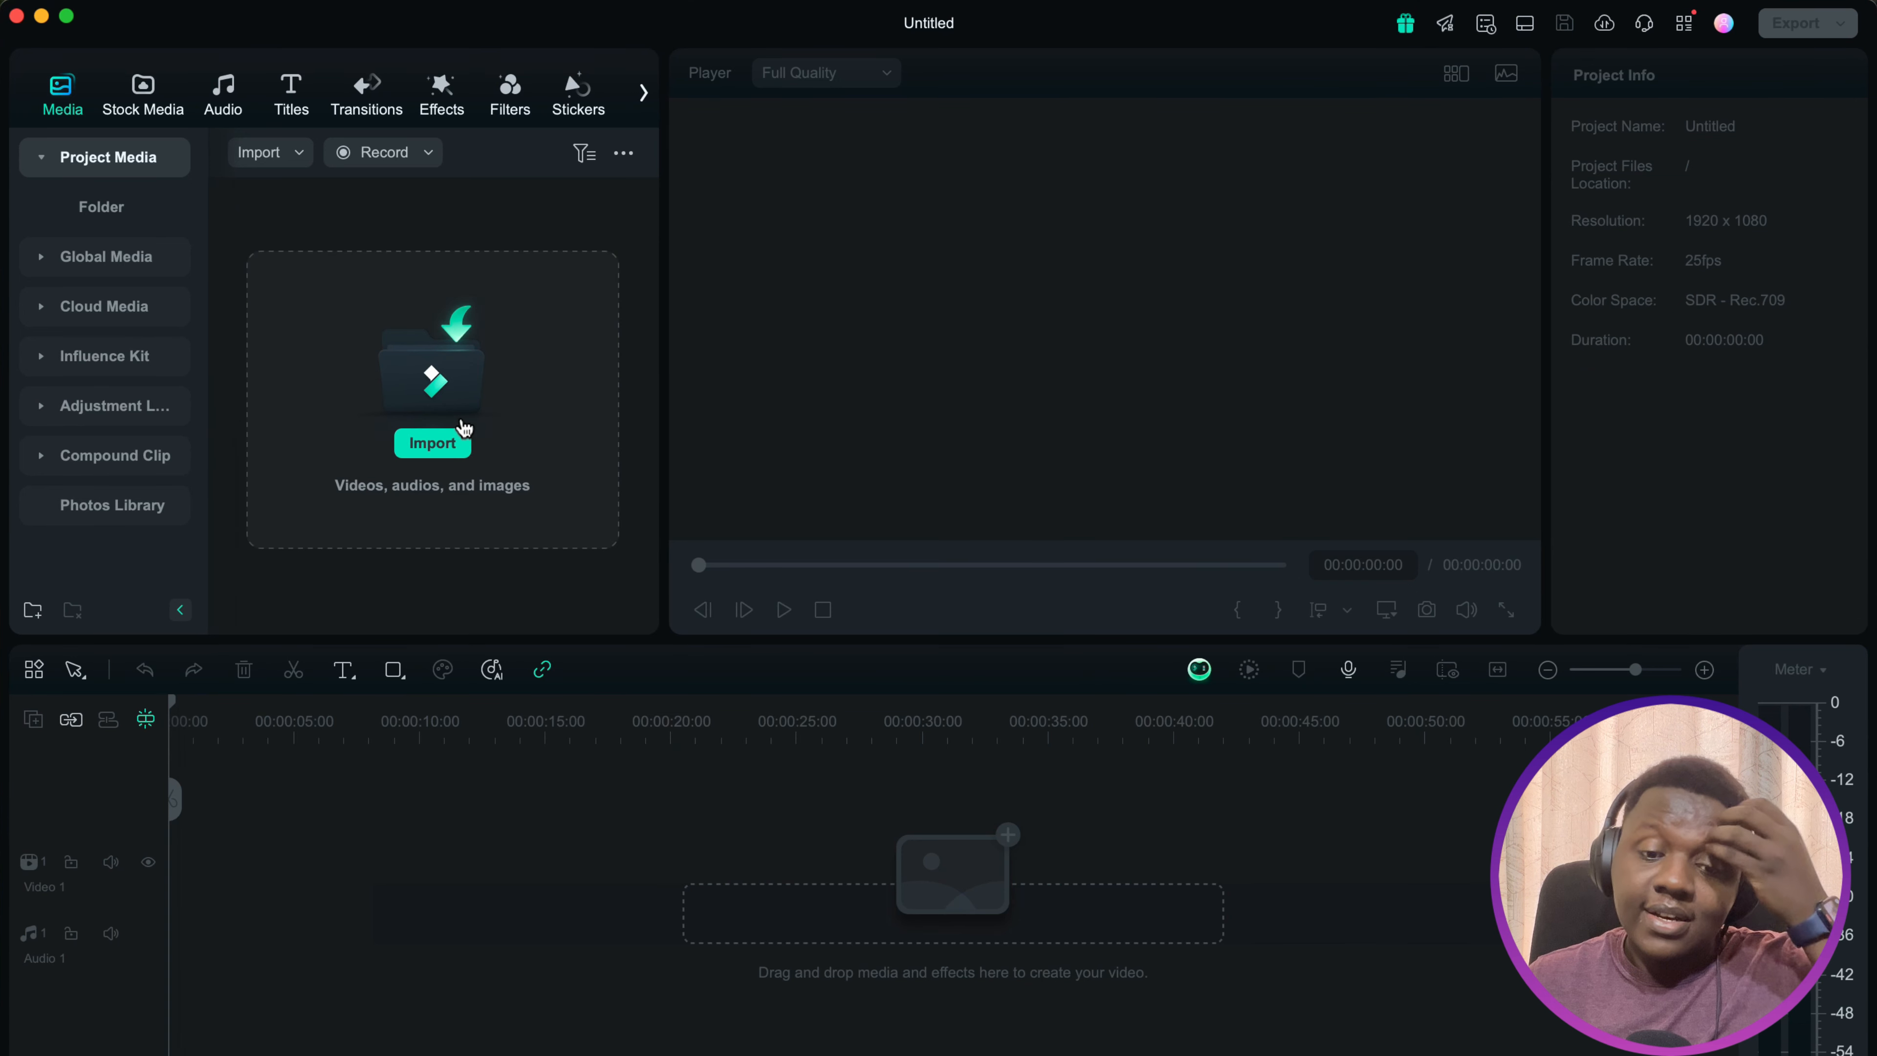
Step: Import Billboard.mp4 and place it at the start of the timeline, matching the project settings to 3840 x 2160 23.97fps
left_click(432, 443)
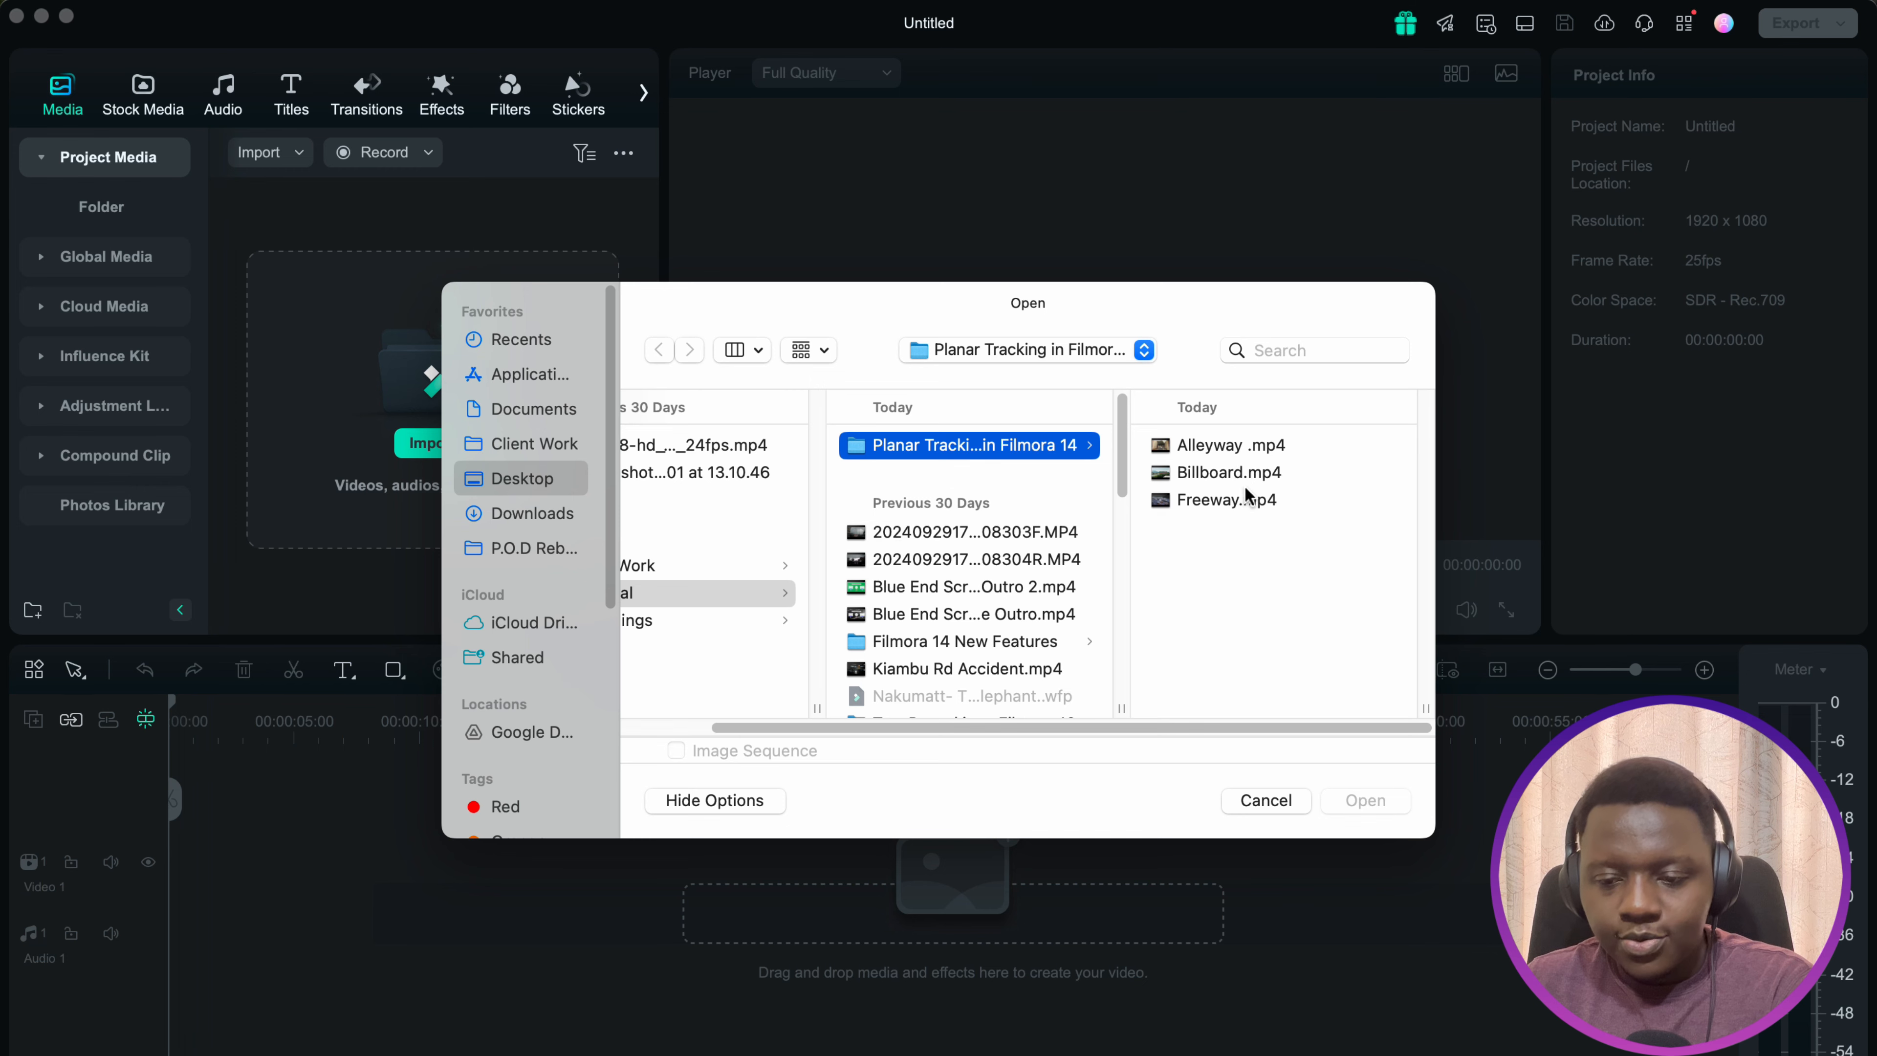
left_click(1229, 474)
left_click(1370, 799)
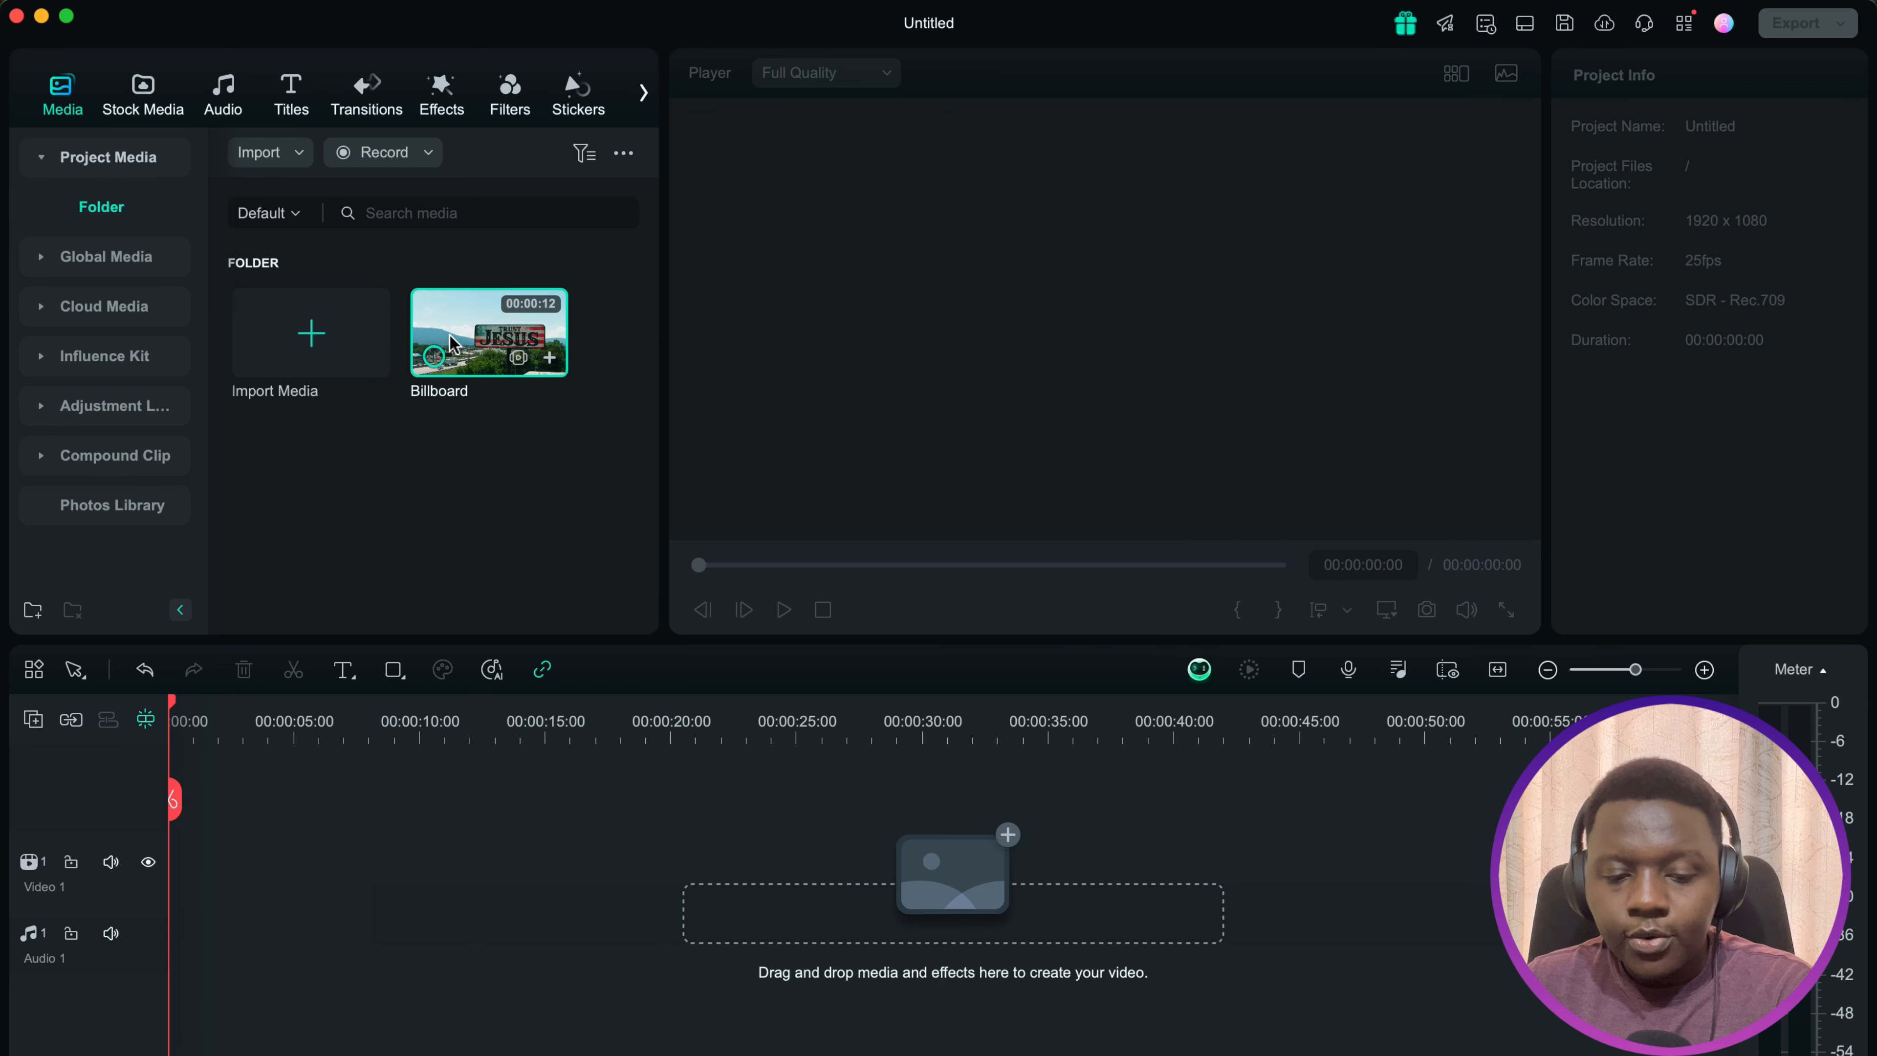
left_click_drag(452, 344, 193, 934)
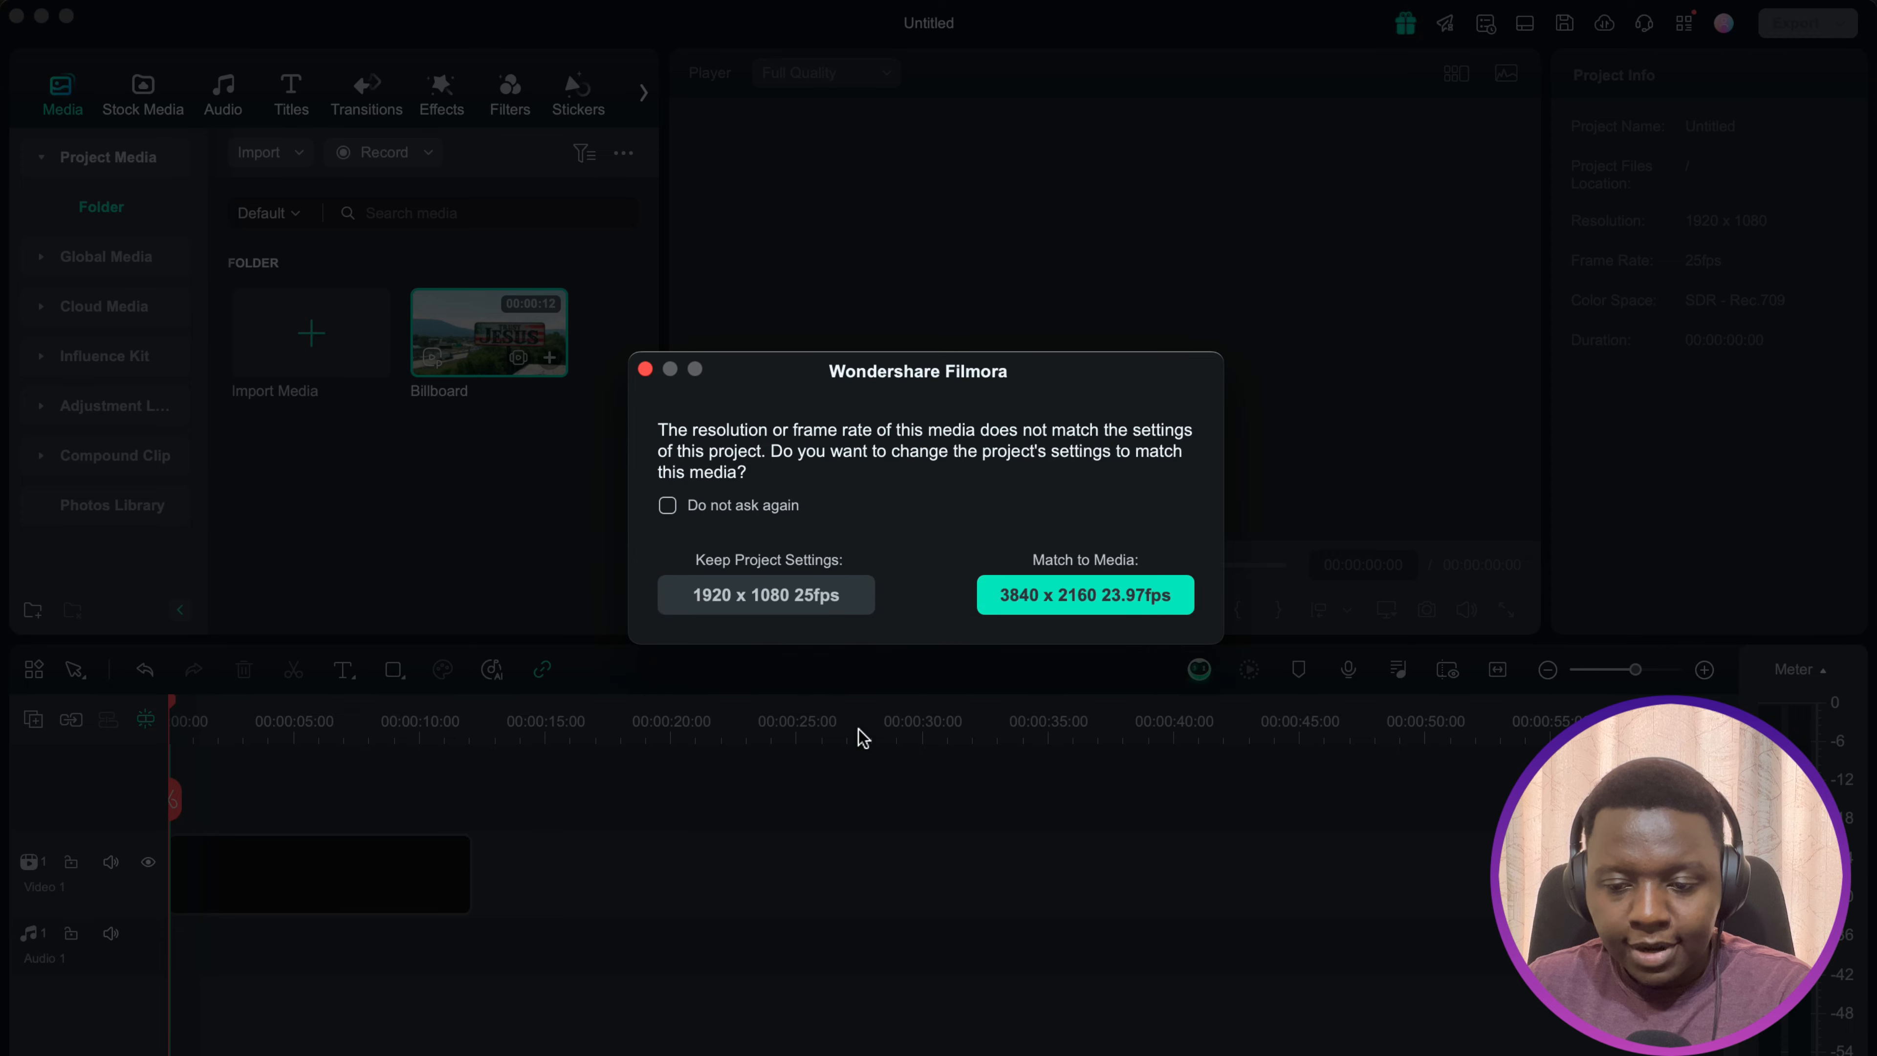
left_click(1052, 595)
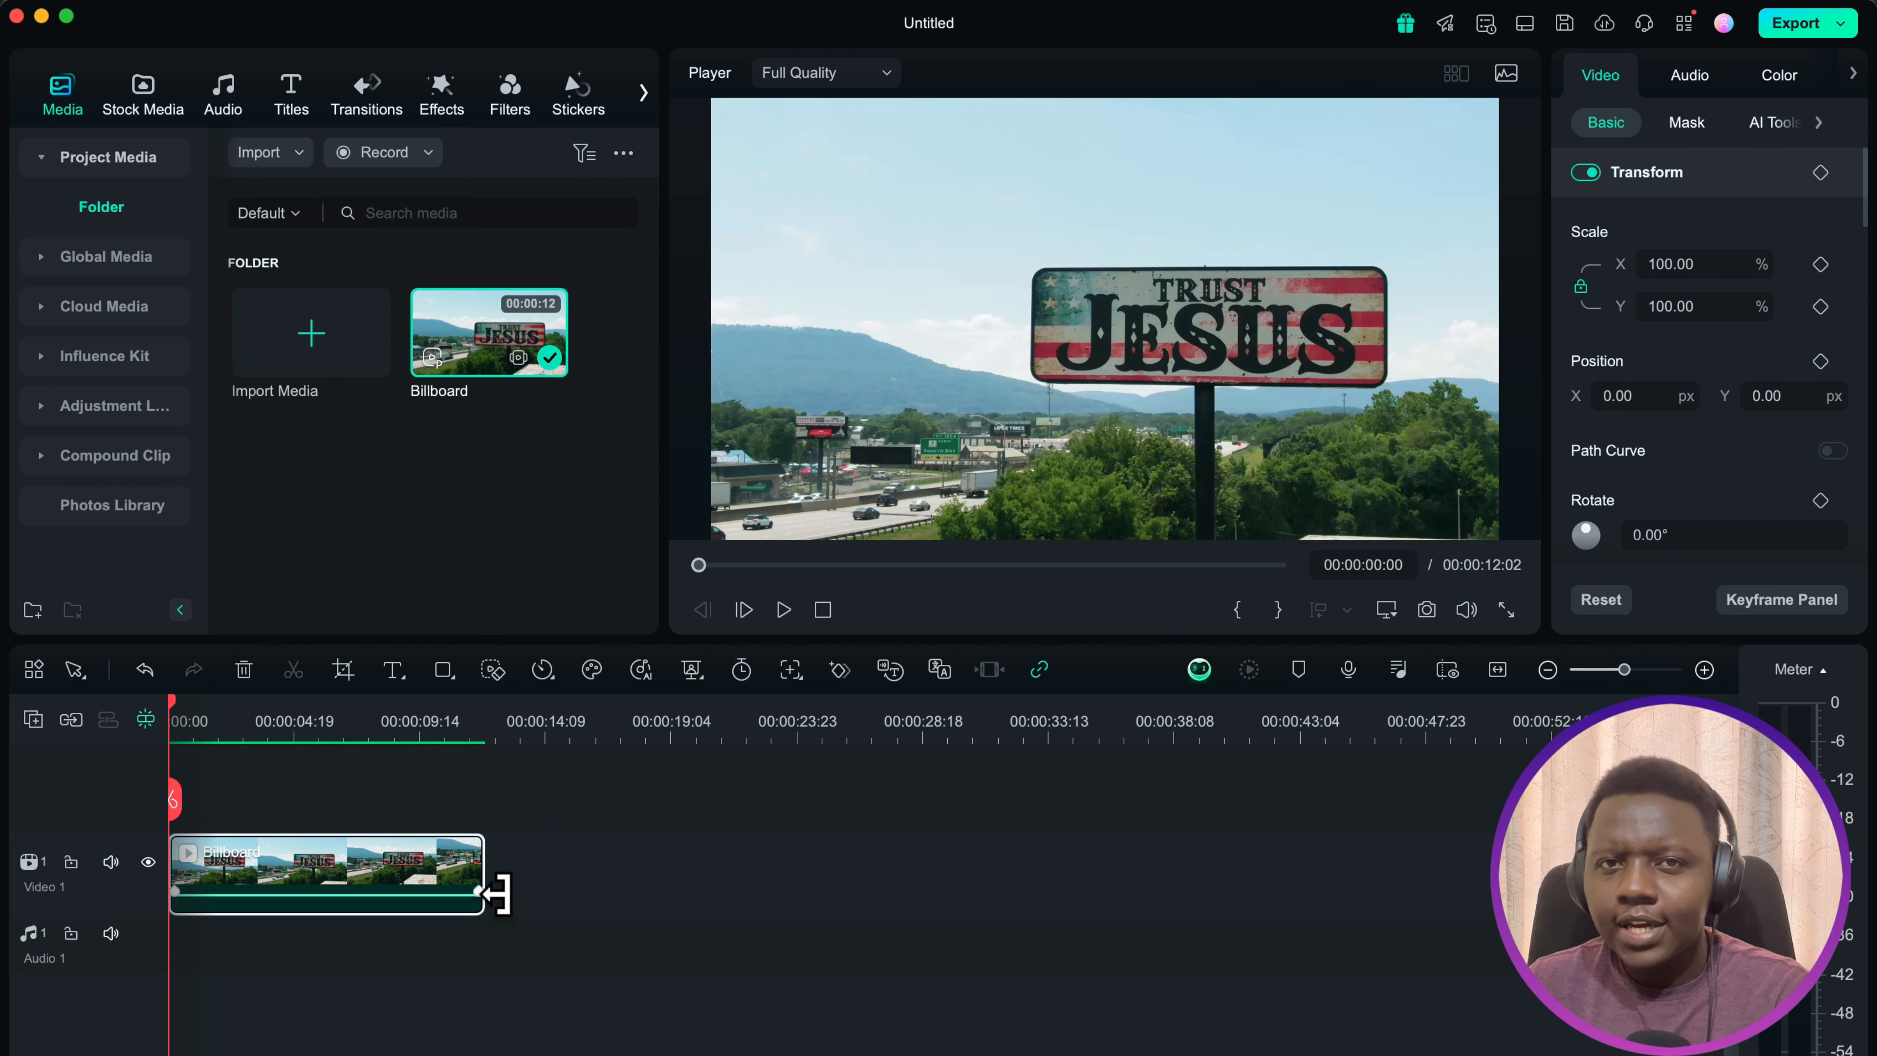
Step: Trim the end of the Billboard clip to a duration of 4 seconds and play it back
left_click_drag(496, 893, 286, 891)
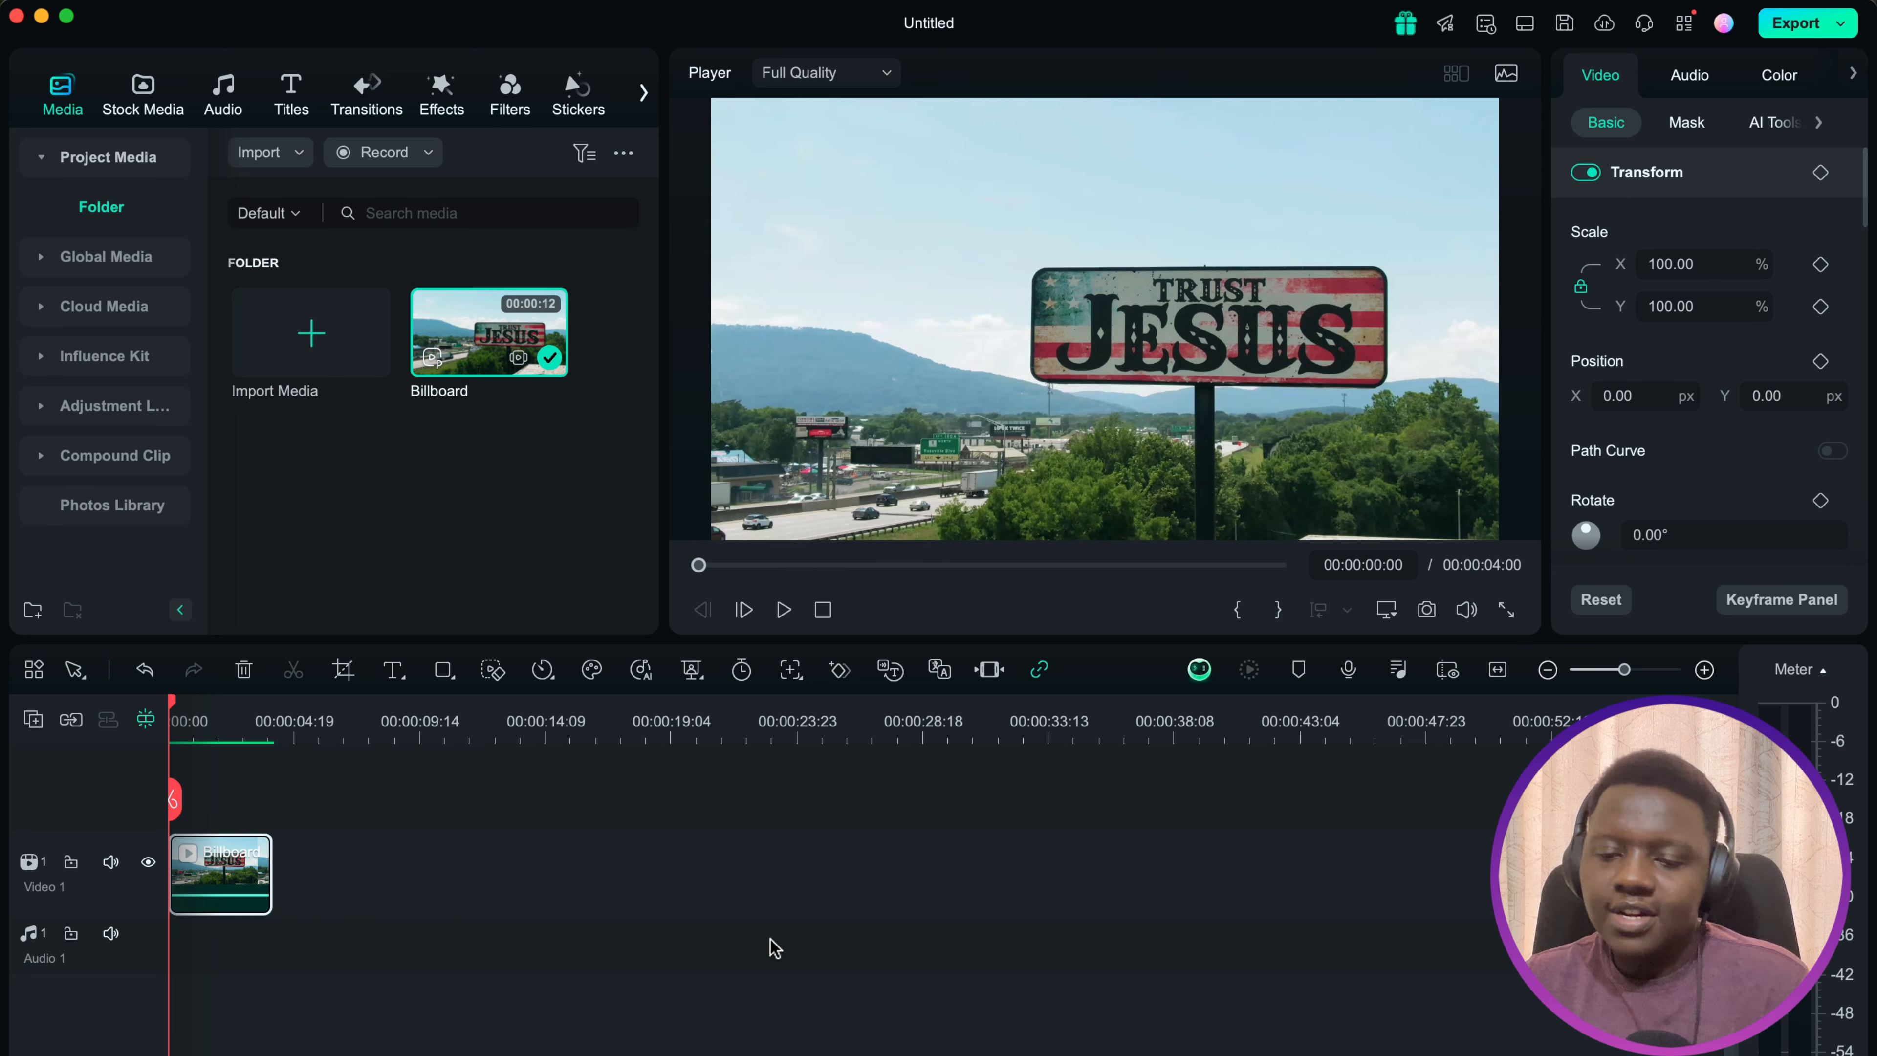
left_click(784, 609)
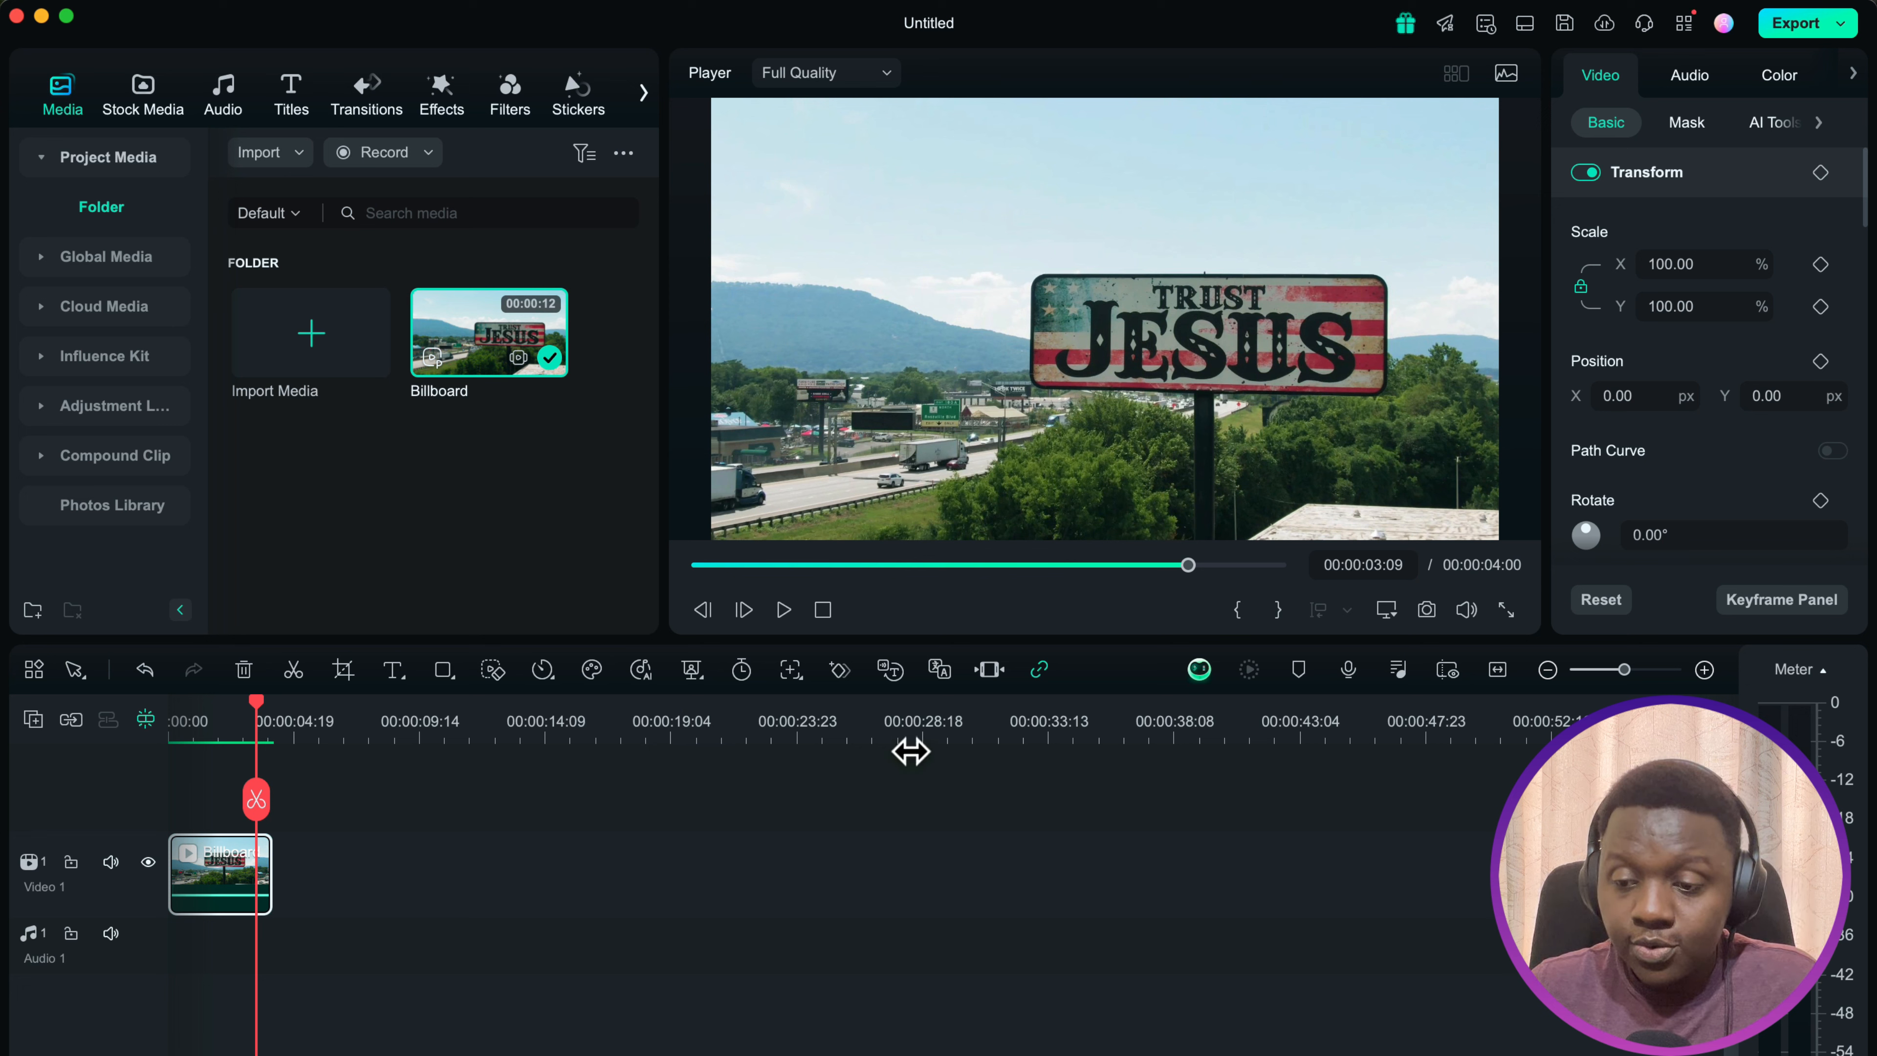
left_click(388, 893)
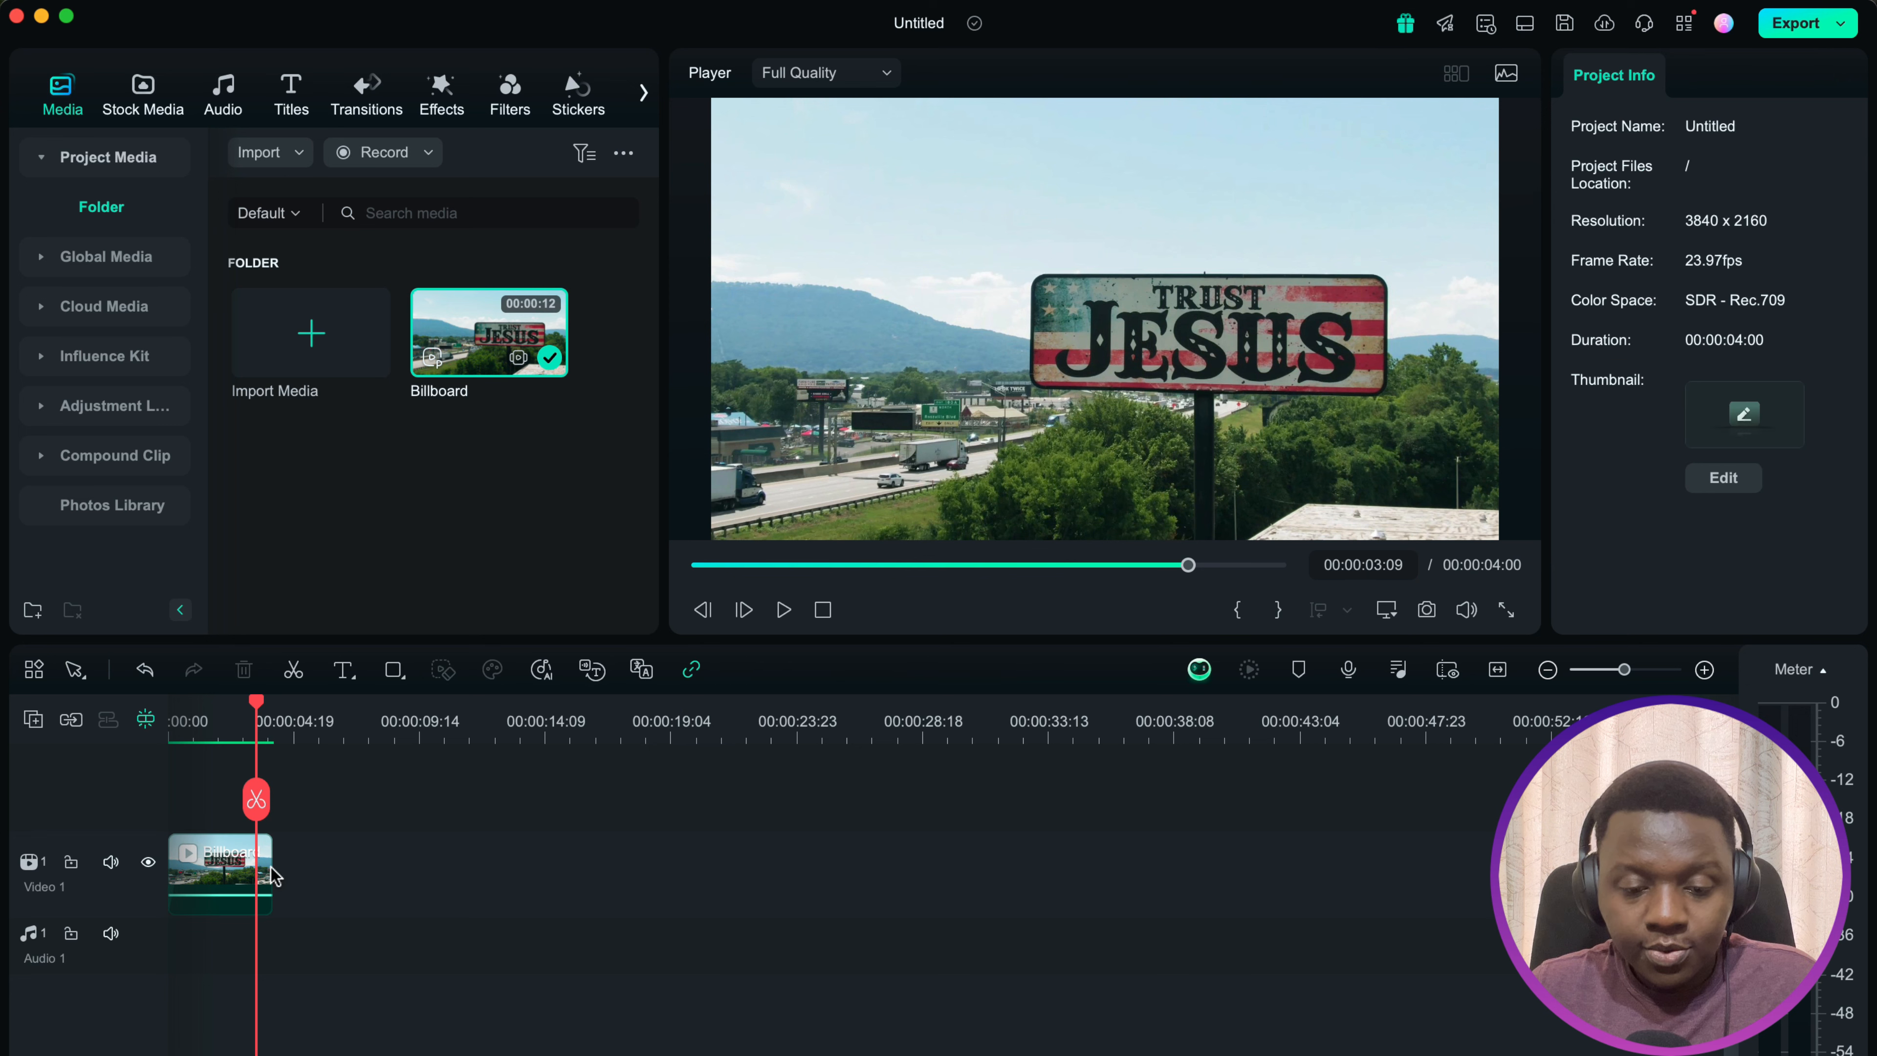
Step: Enable Stabilization on the Billboard clip and run its analysis
left_click(237, 873)
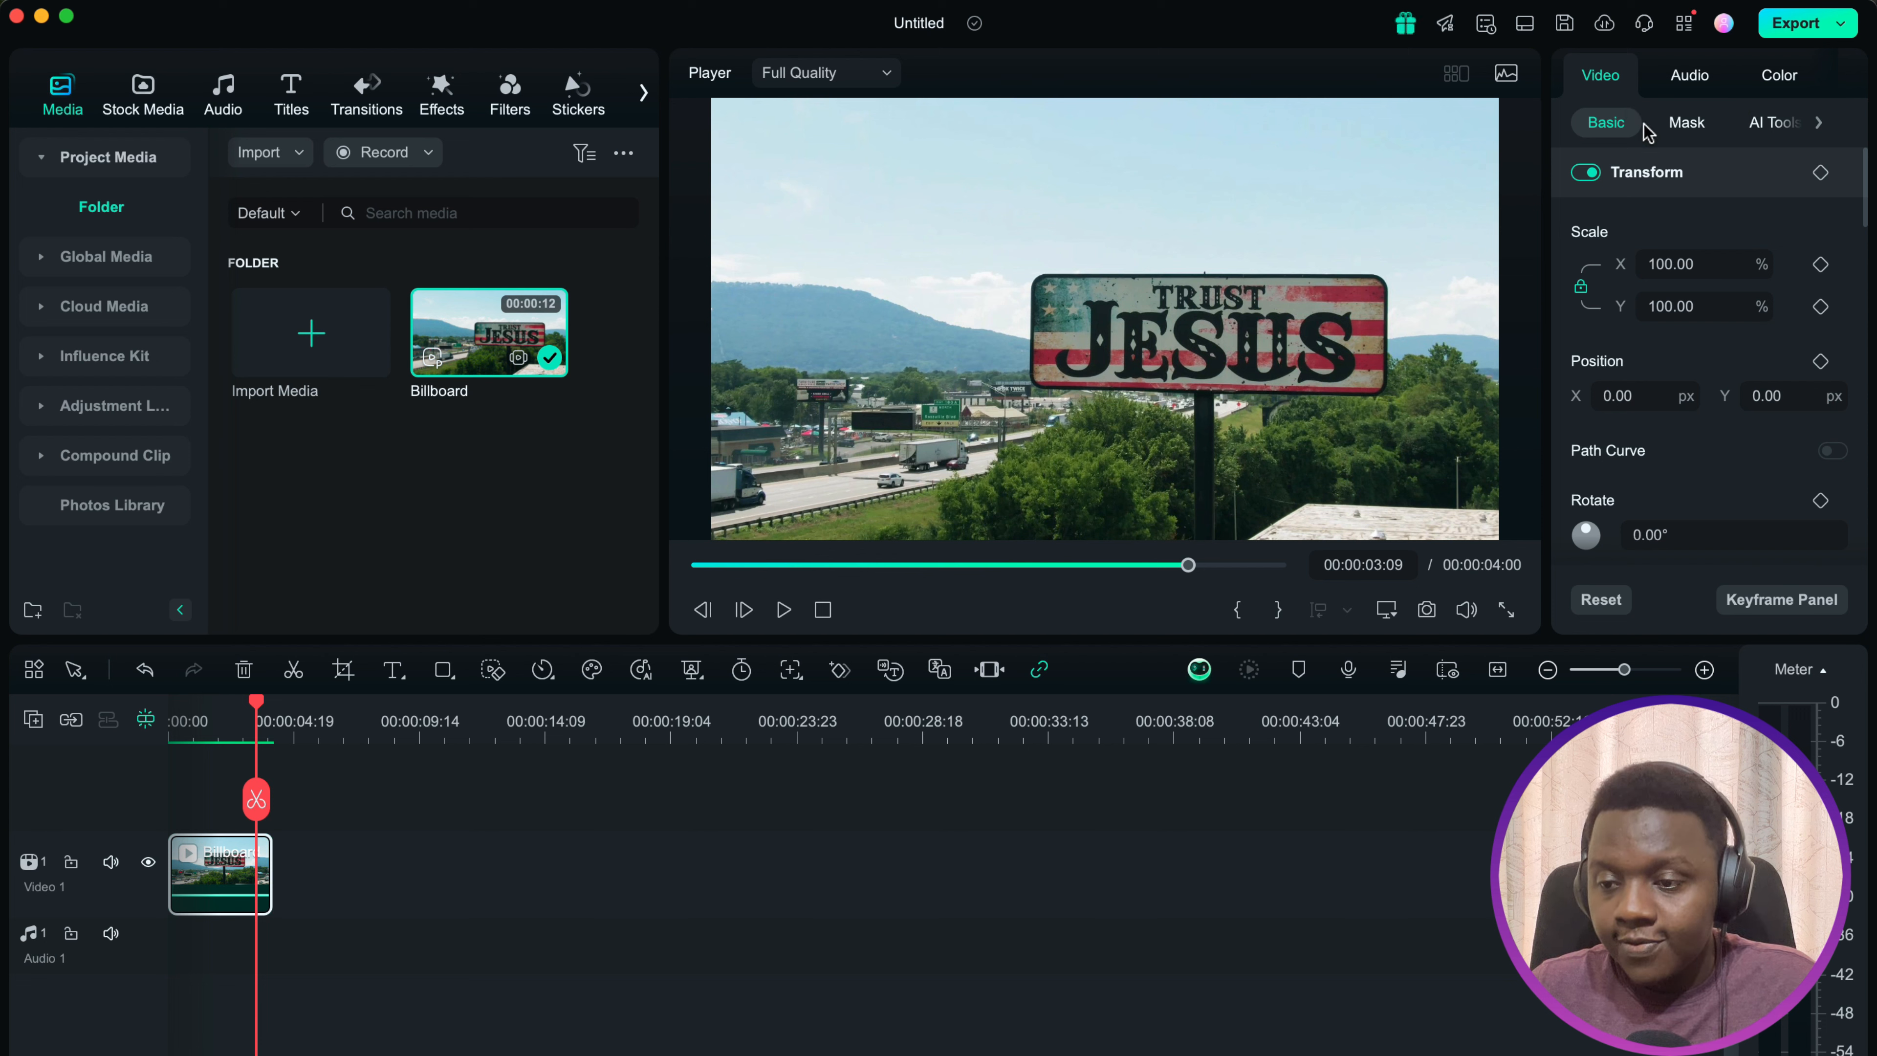
left_click(1773, 124)
scroll(1832, 367, "down", 5)
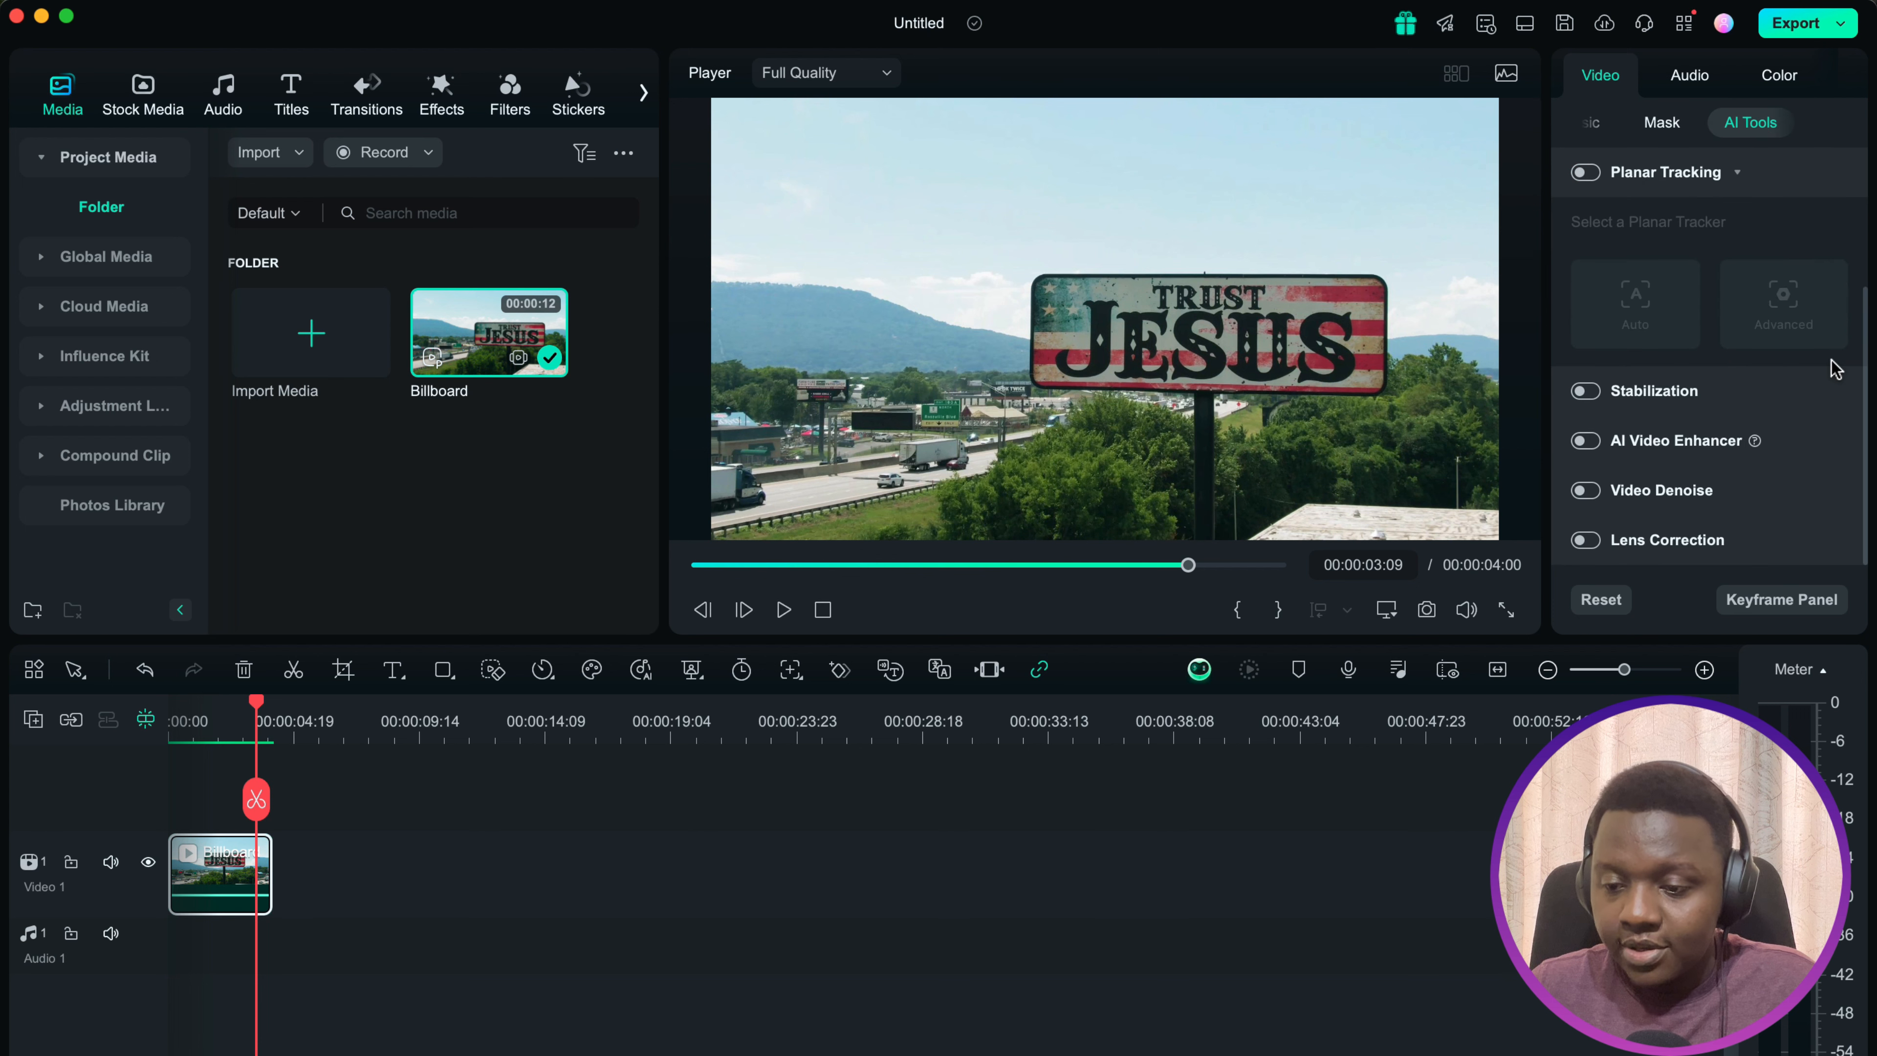
left_click(1609, 388)
scroll(1803, 410, "down", 3)
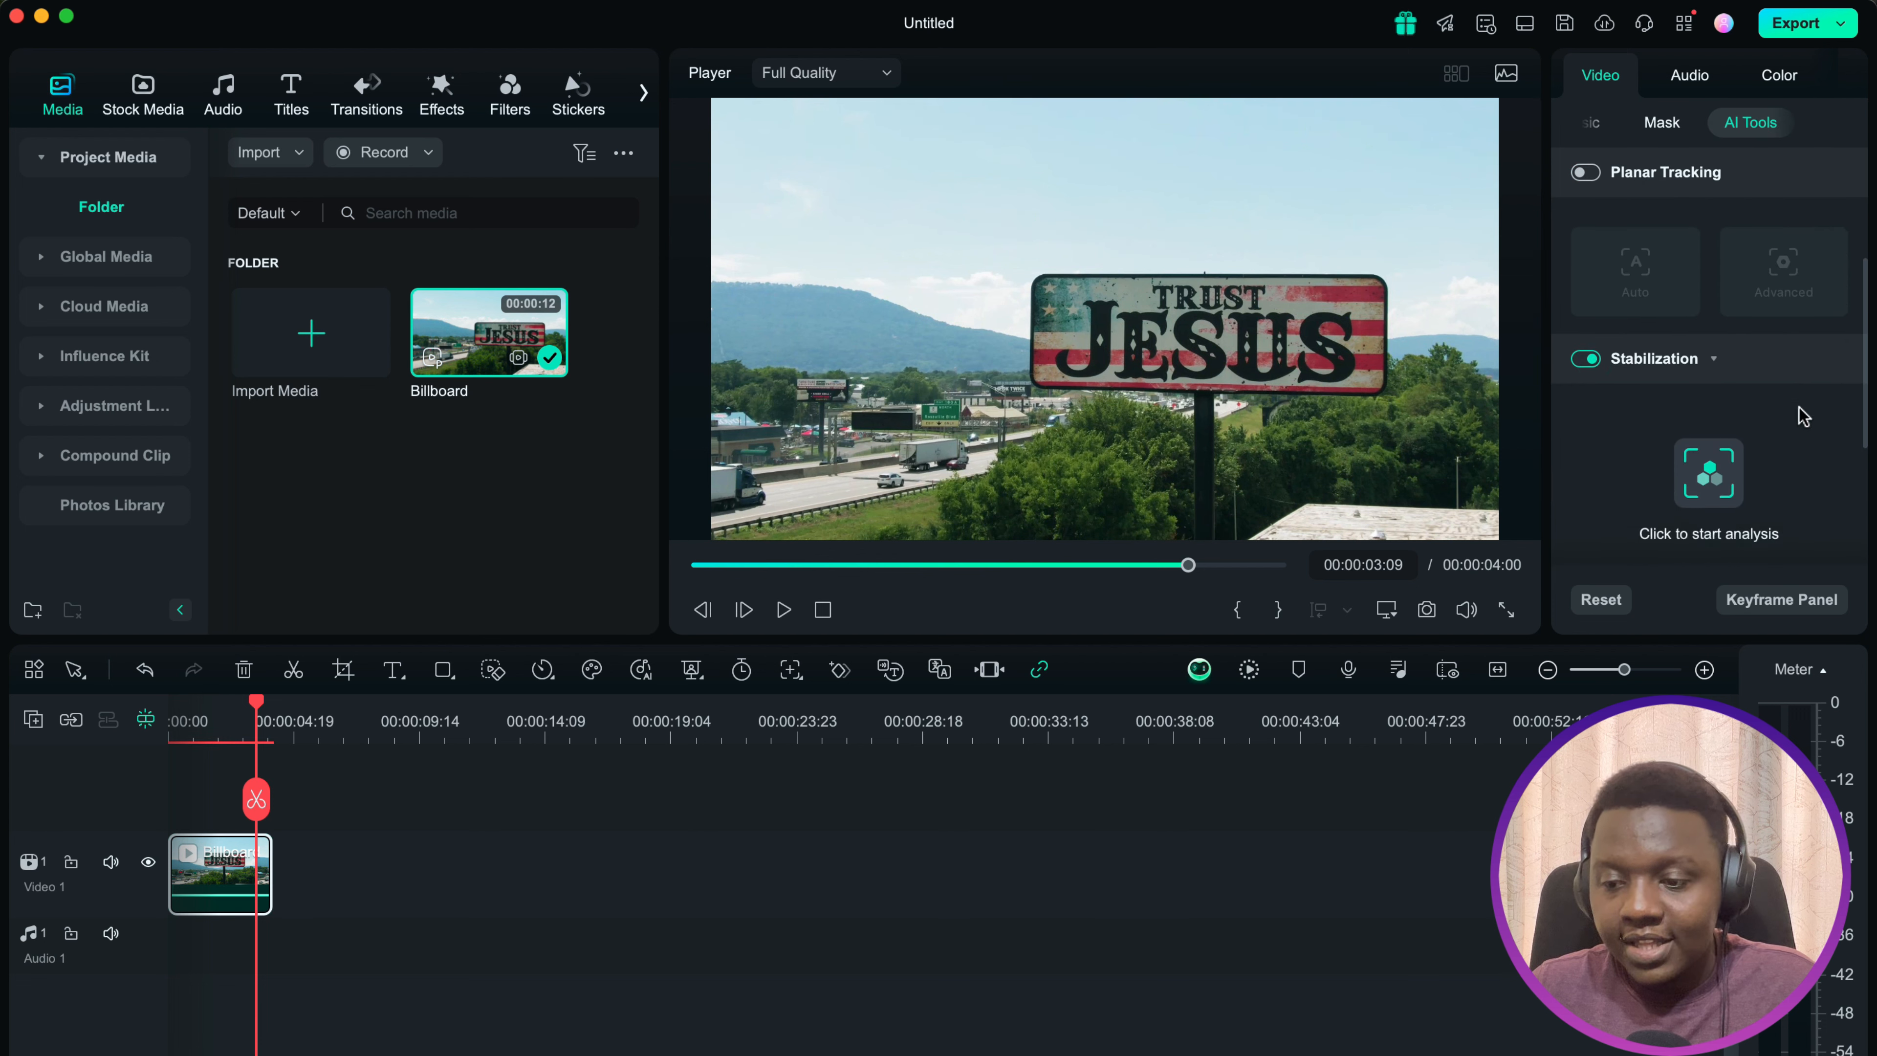
left_click(1704, 382)
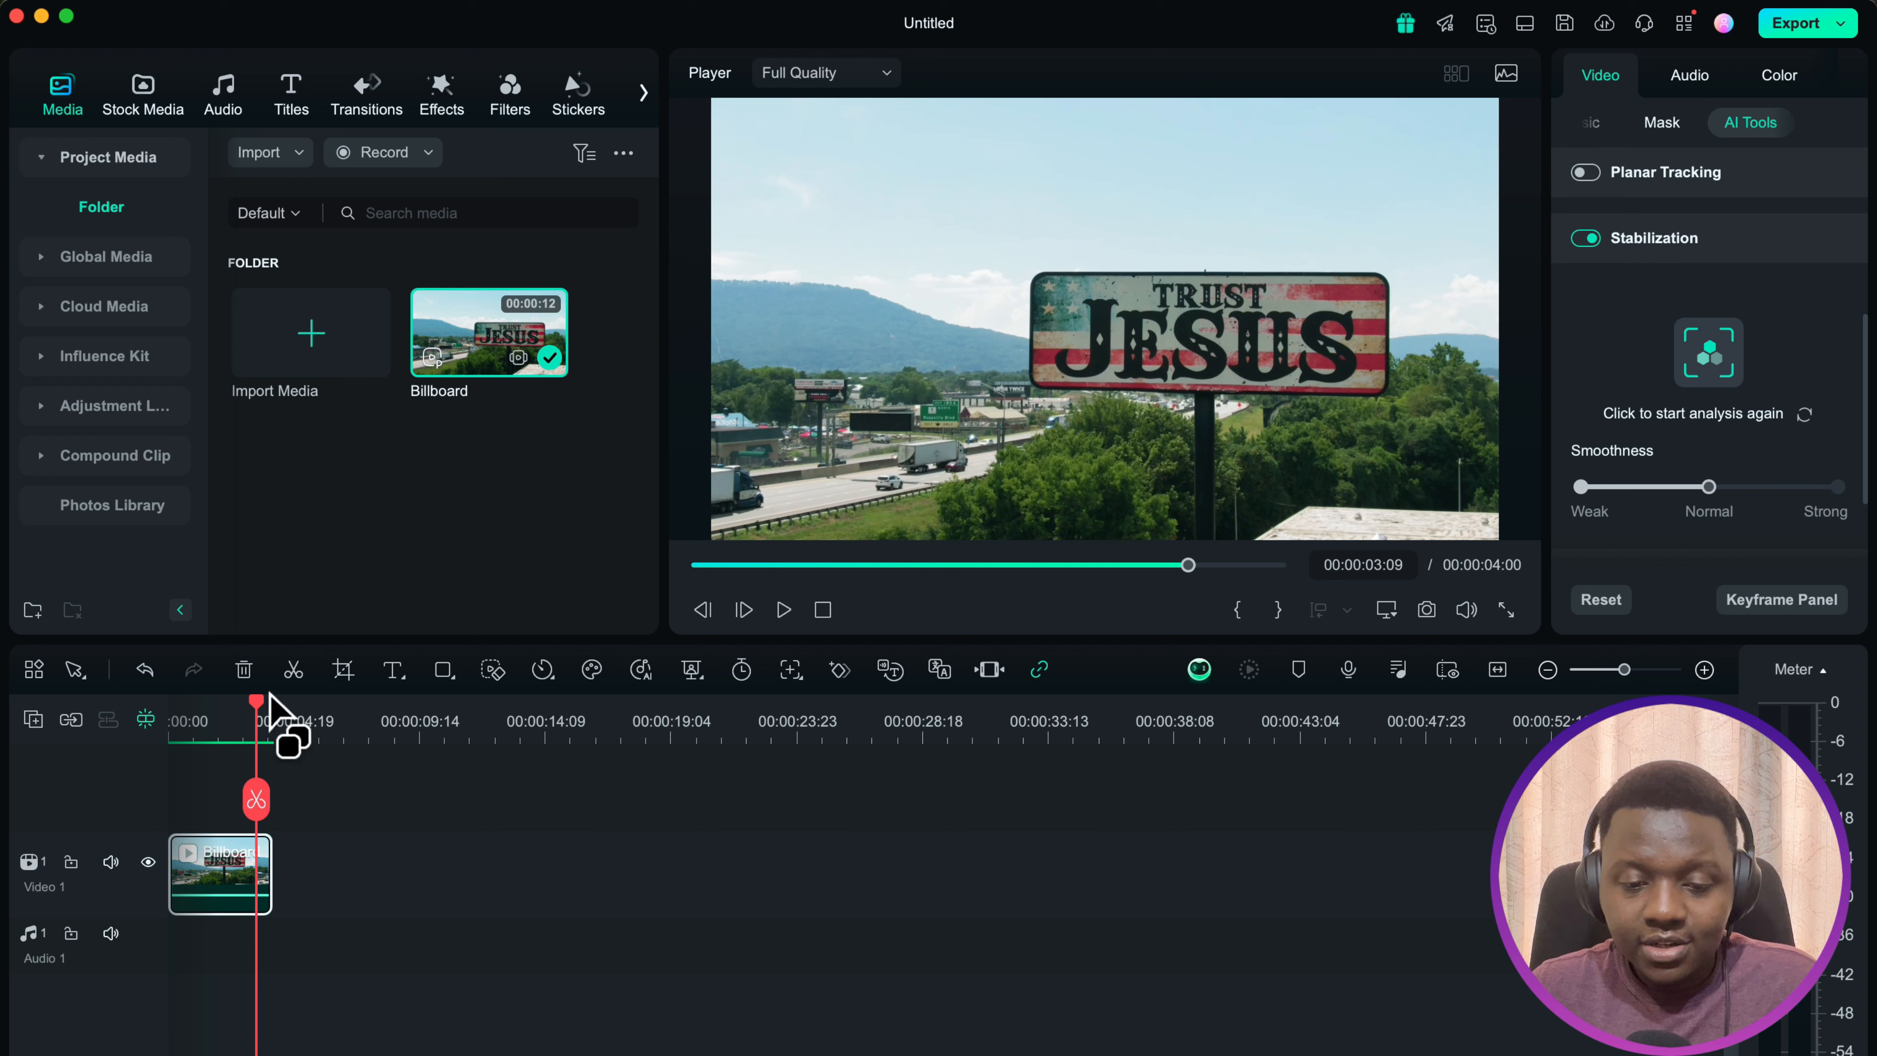
Step: Play the stabilized Billboard clip from near its start to check the camera movement
left_click_drag(258, 697, 181, 711)
key("space")
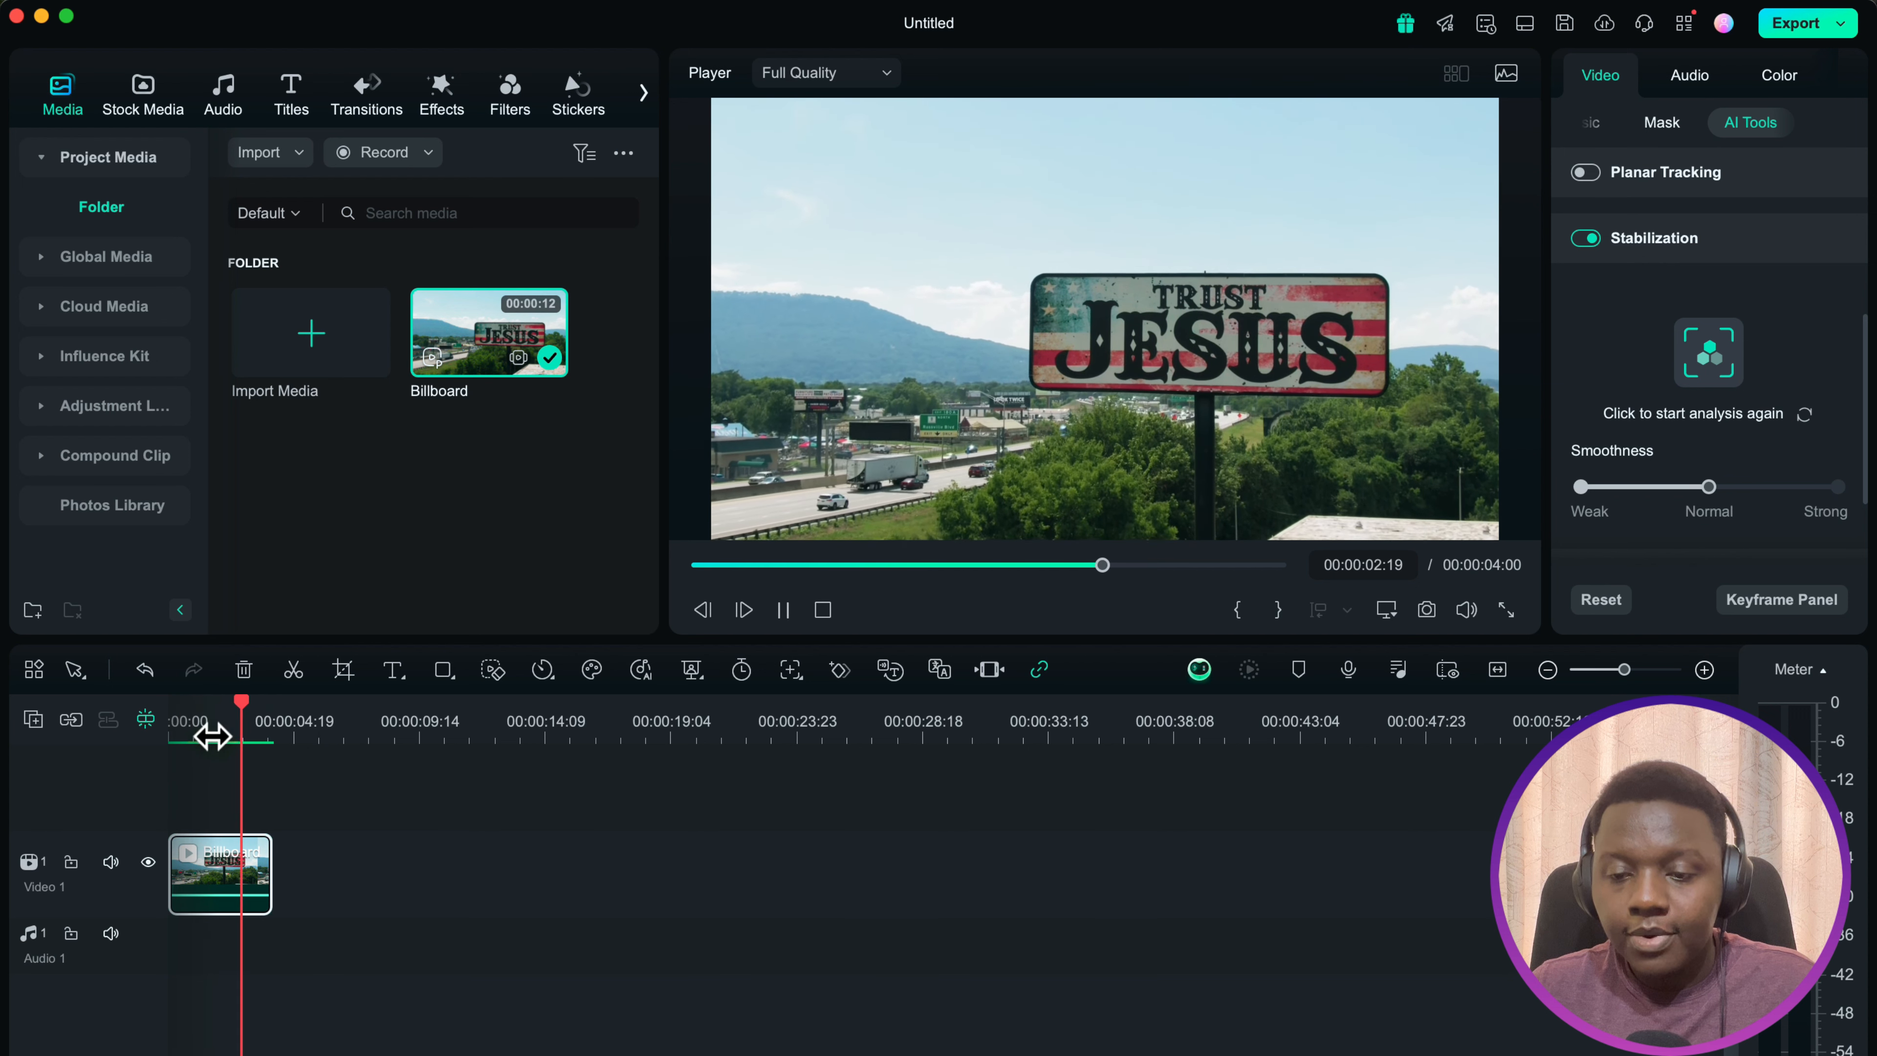
key("space")
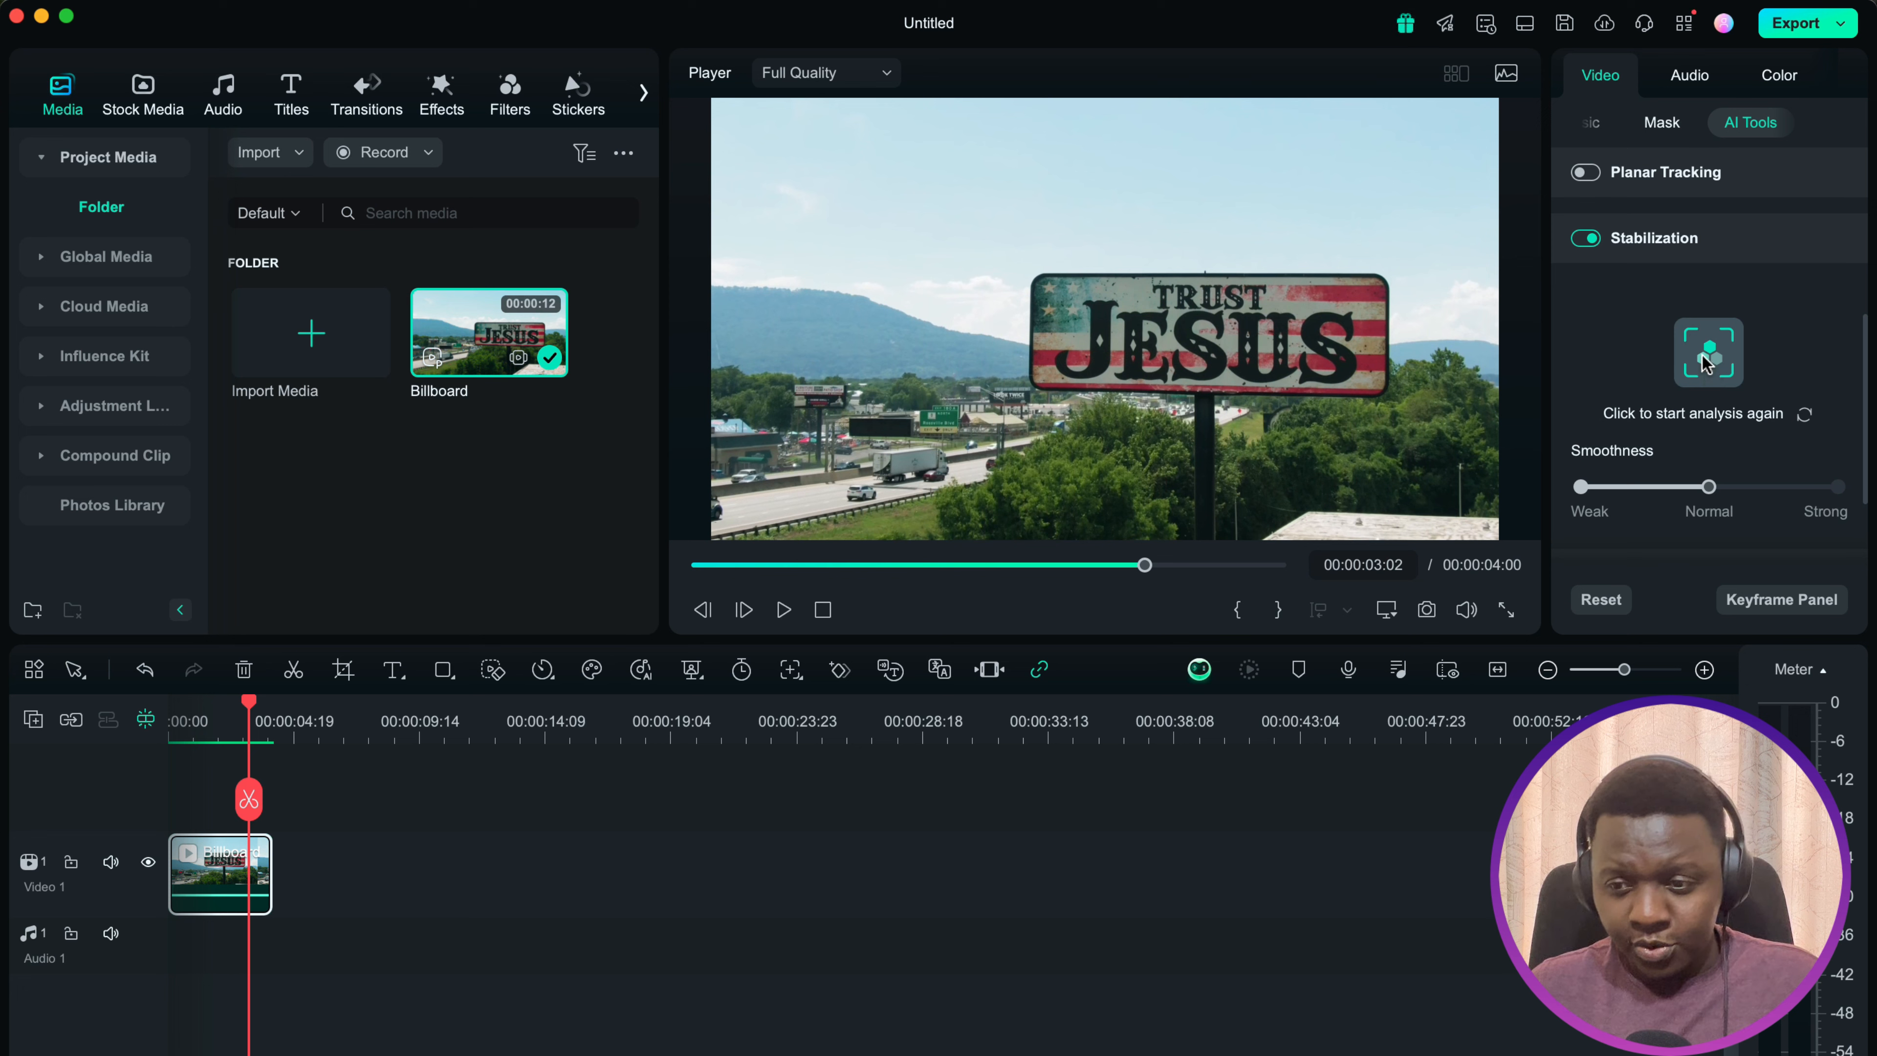
Step: Enable Planar Tracking on the Billboard clip with the Advanced tracker
scroll(1681, 270, "up", 2)
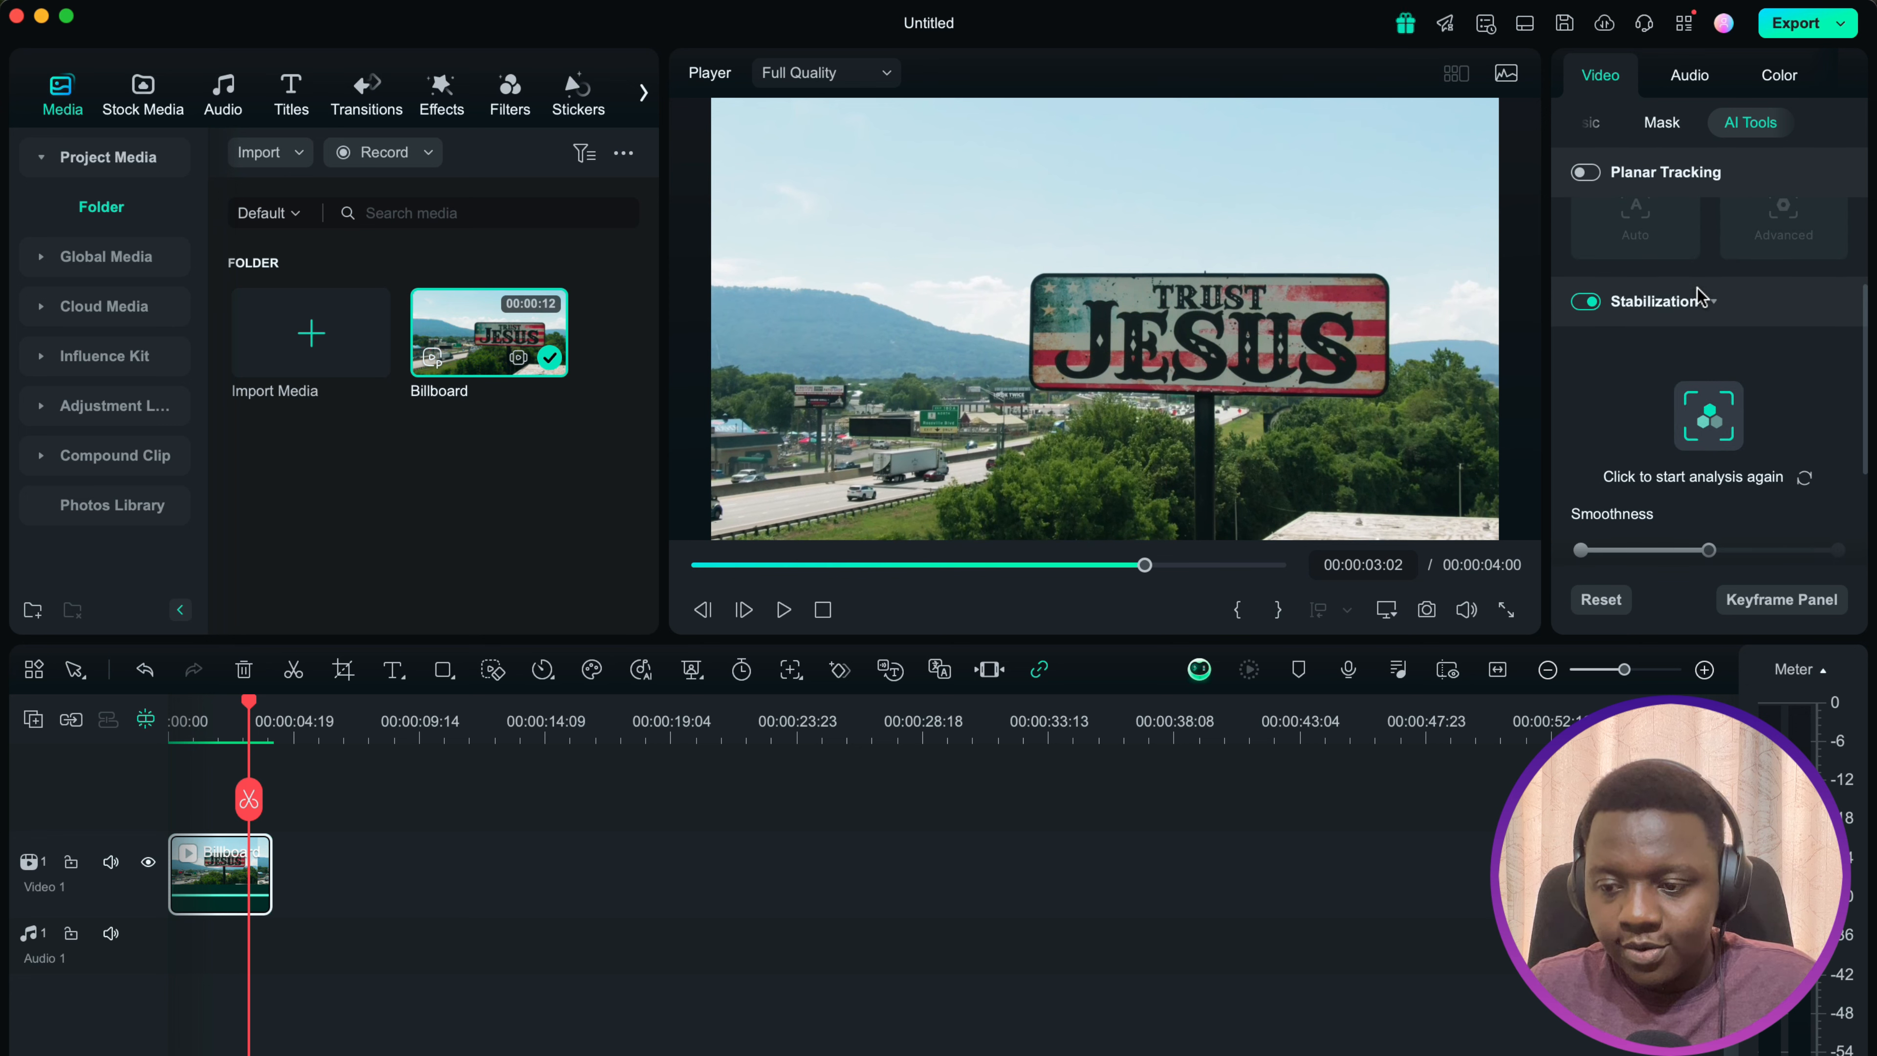
scroll(1698, 296, "up", 6)
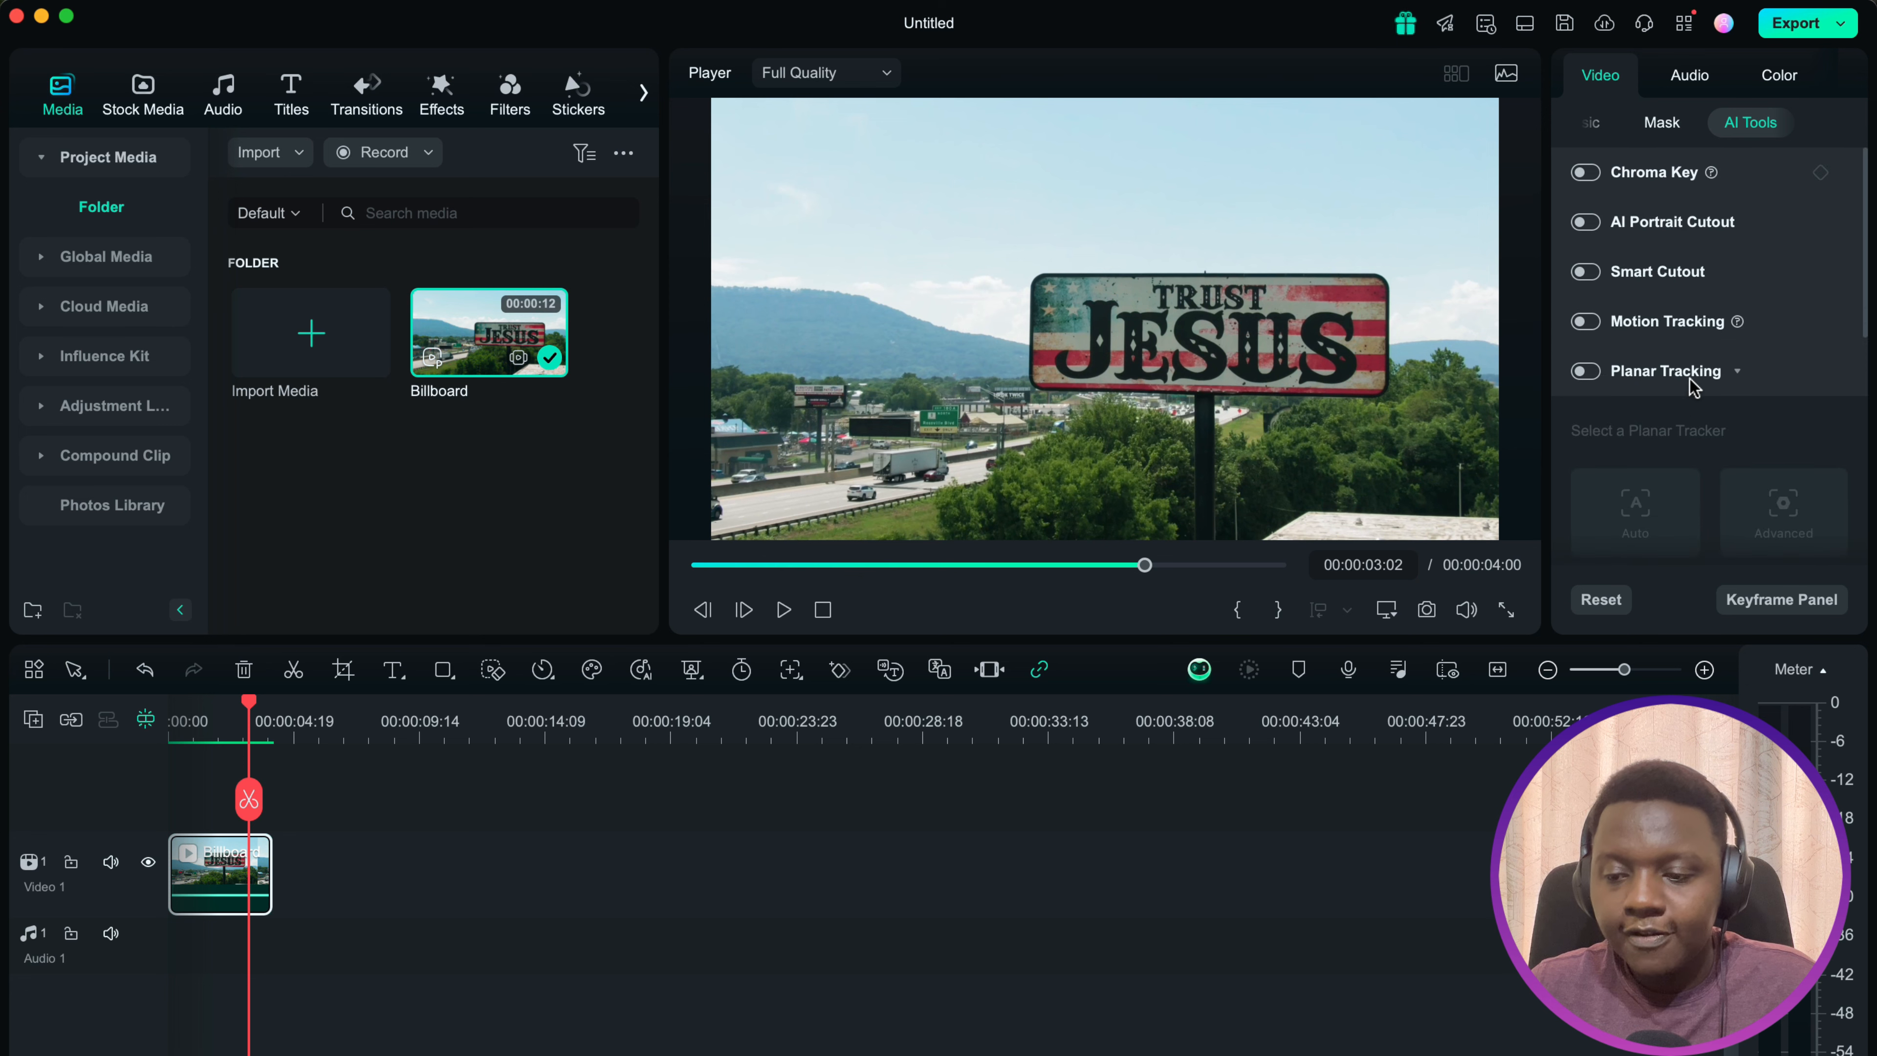
scroll(1692, 386, "down", 3)
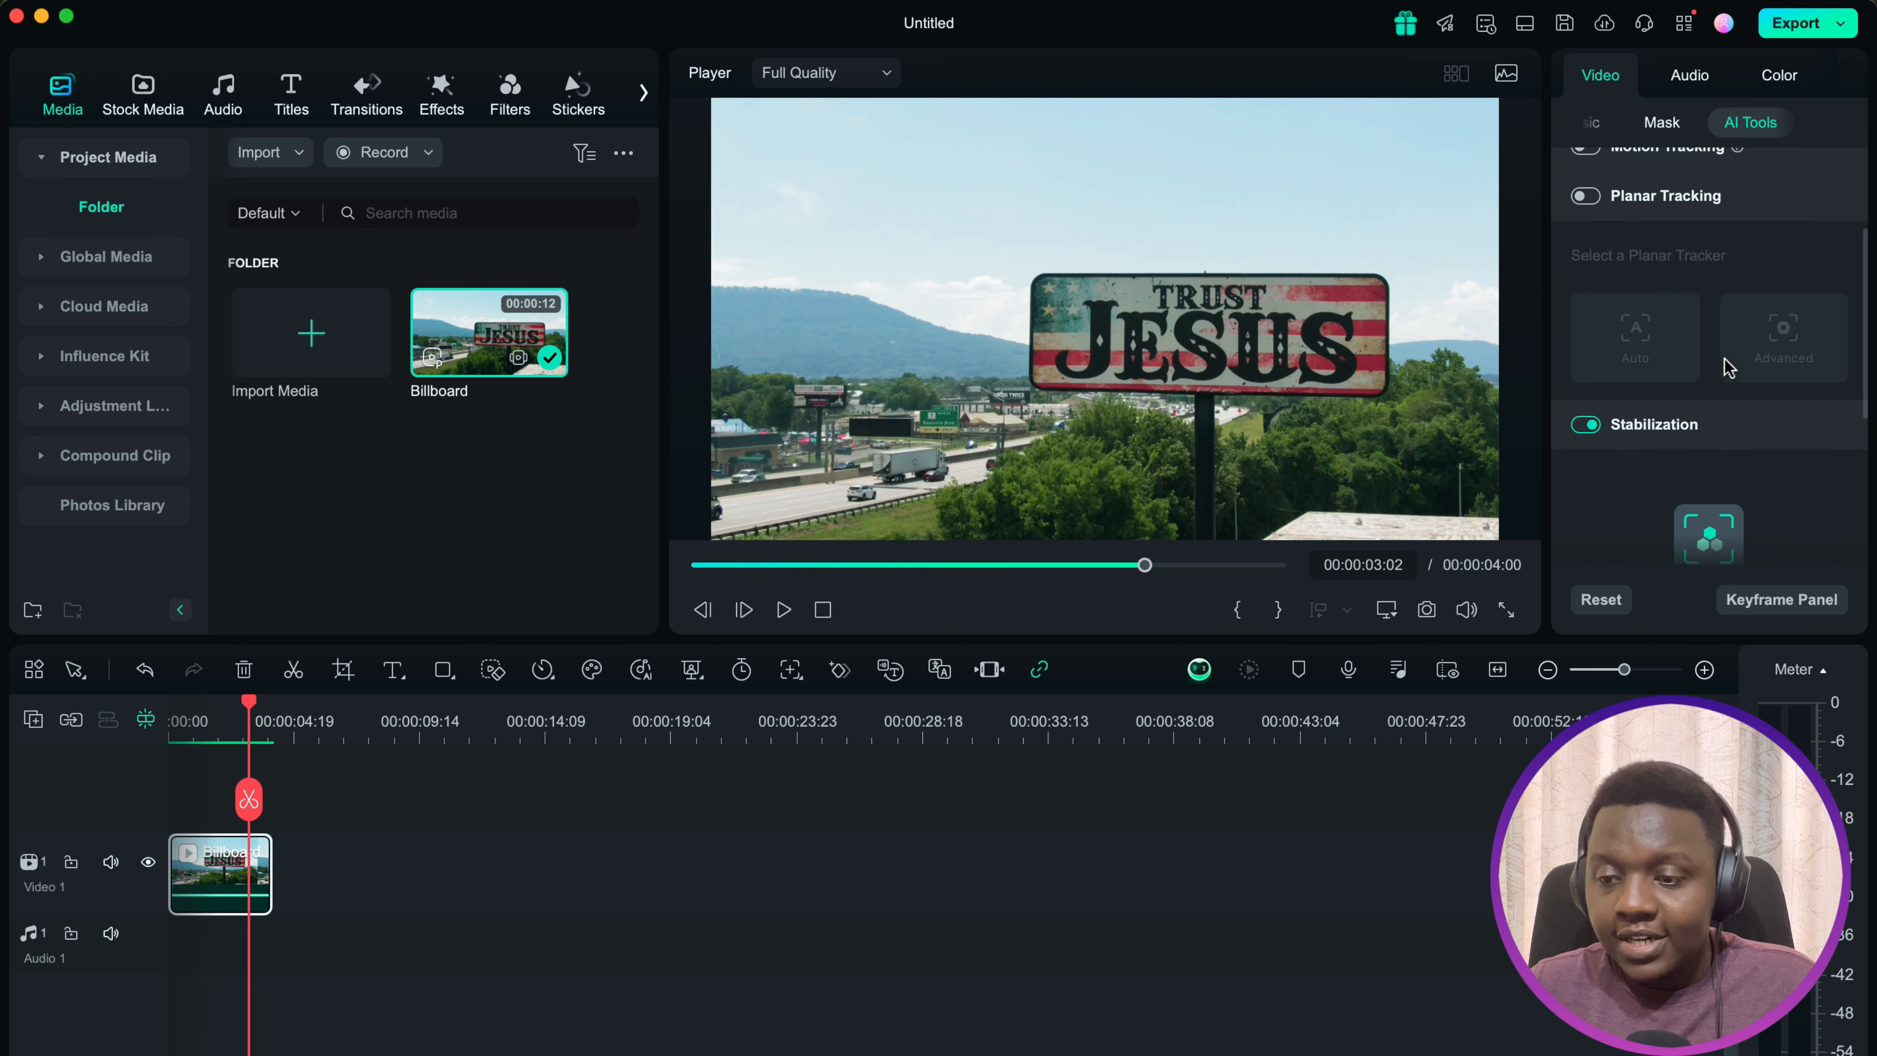
scroll(1726, 366, "up", 2)
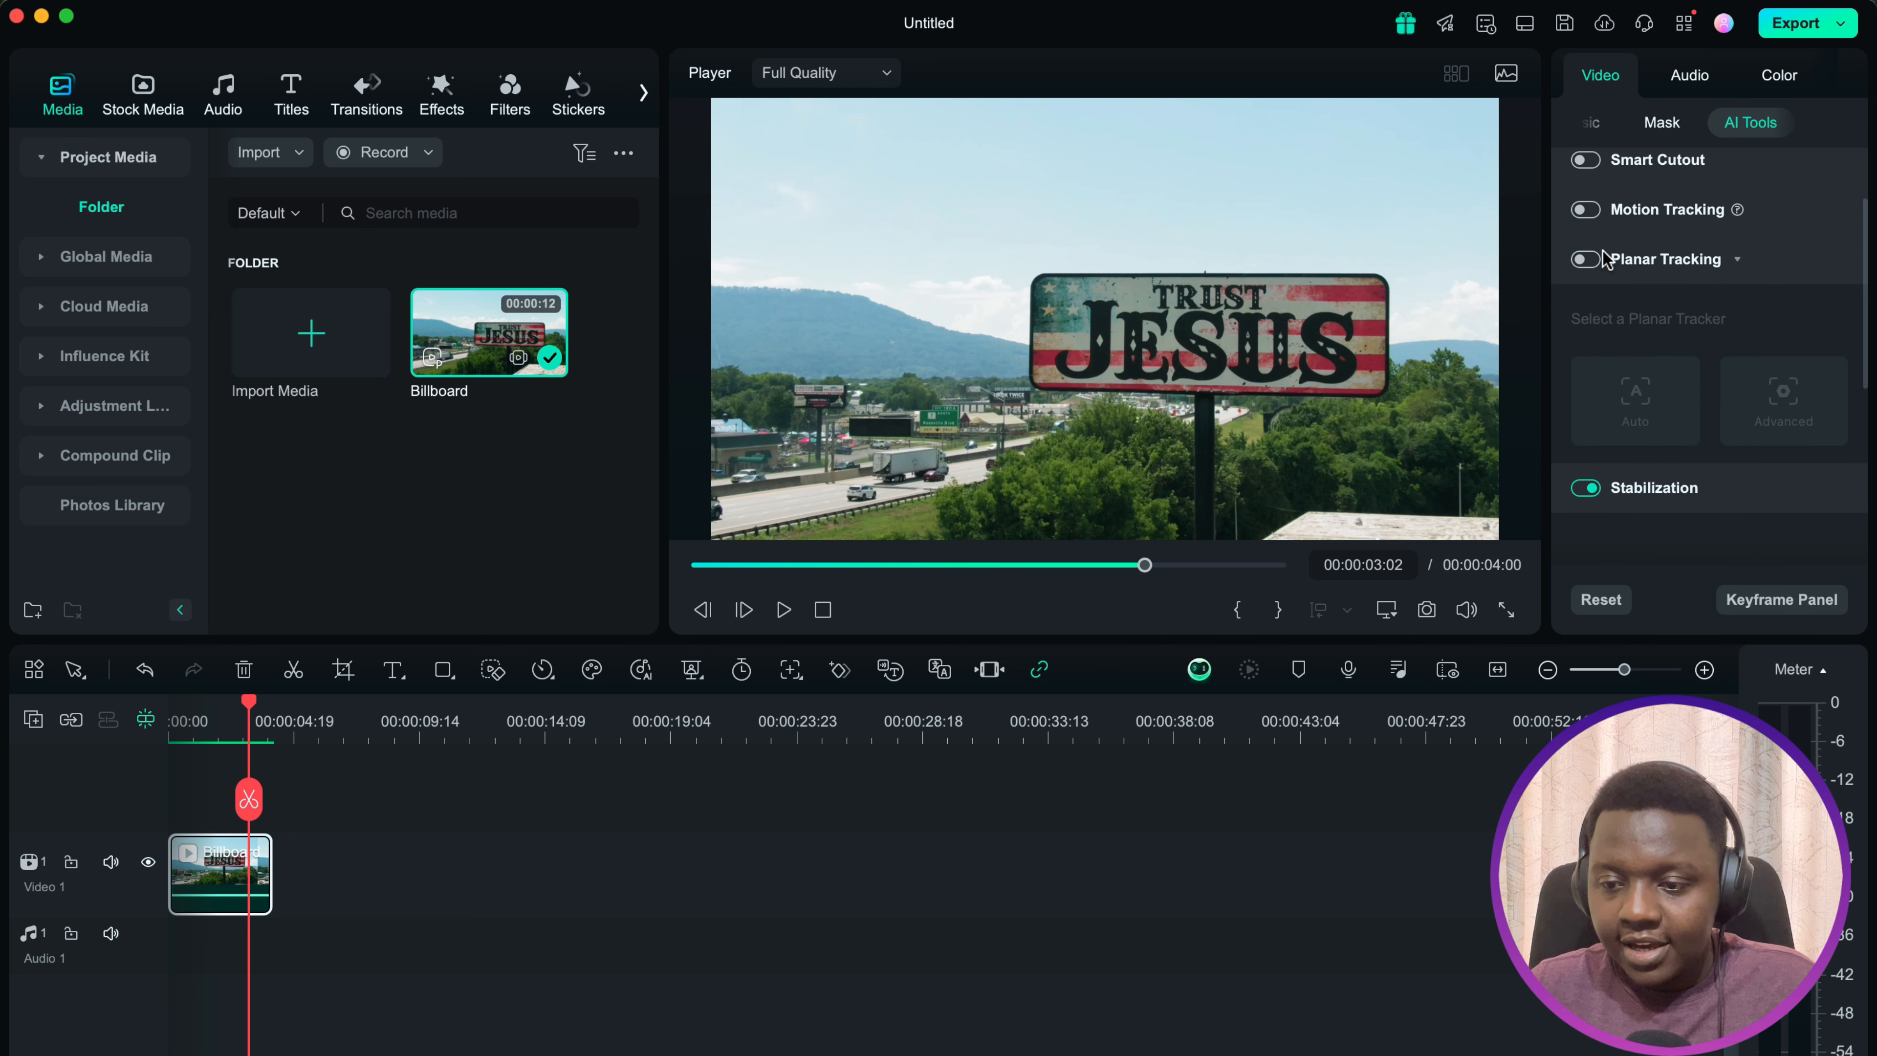
left_click(1599, 259)
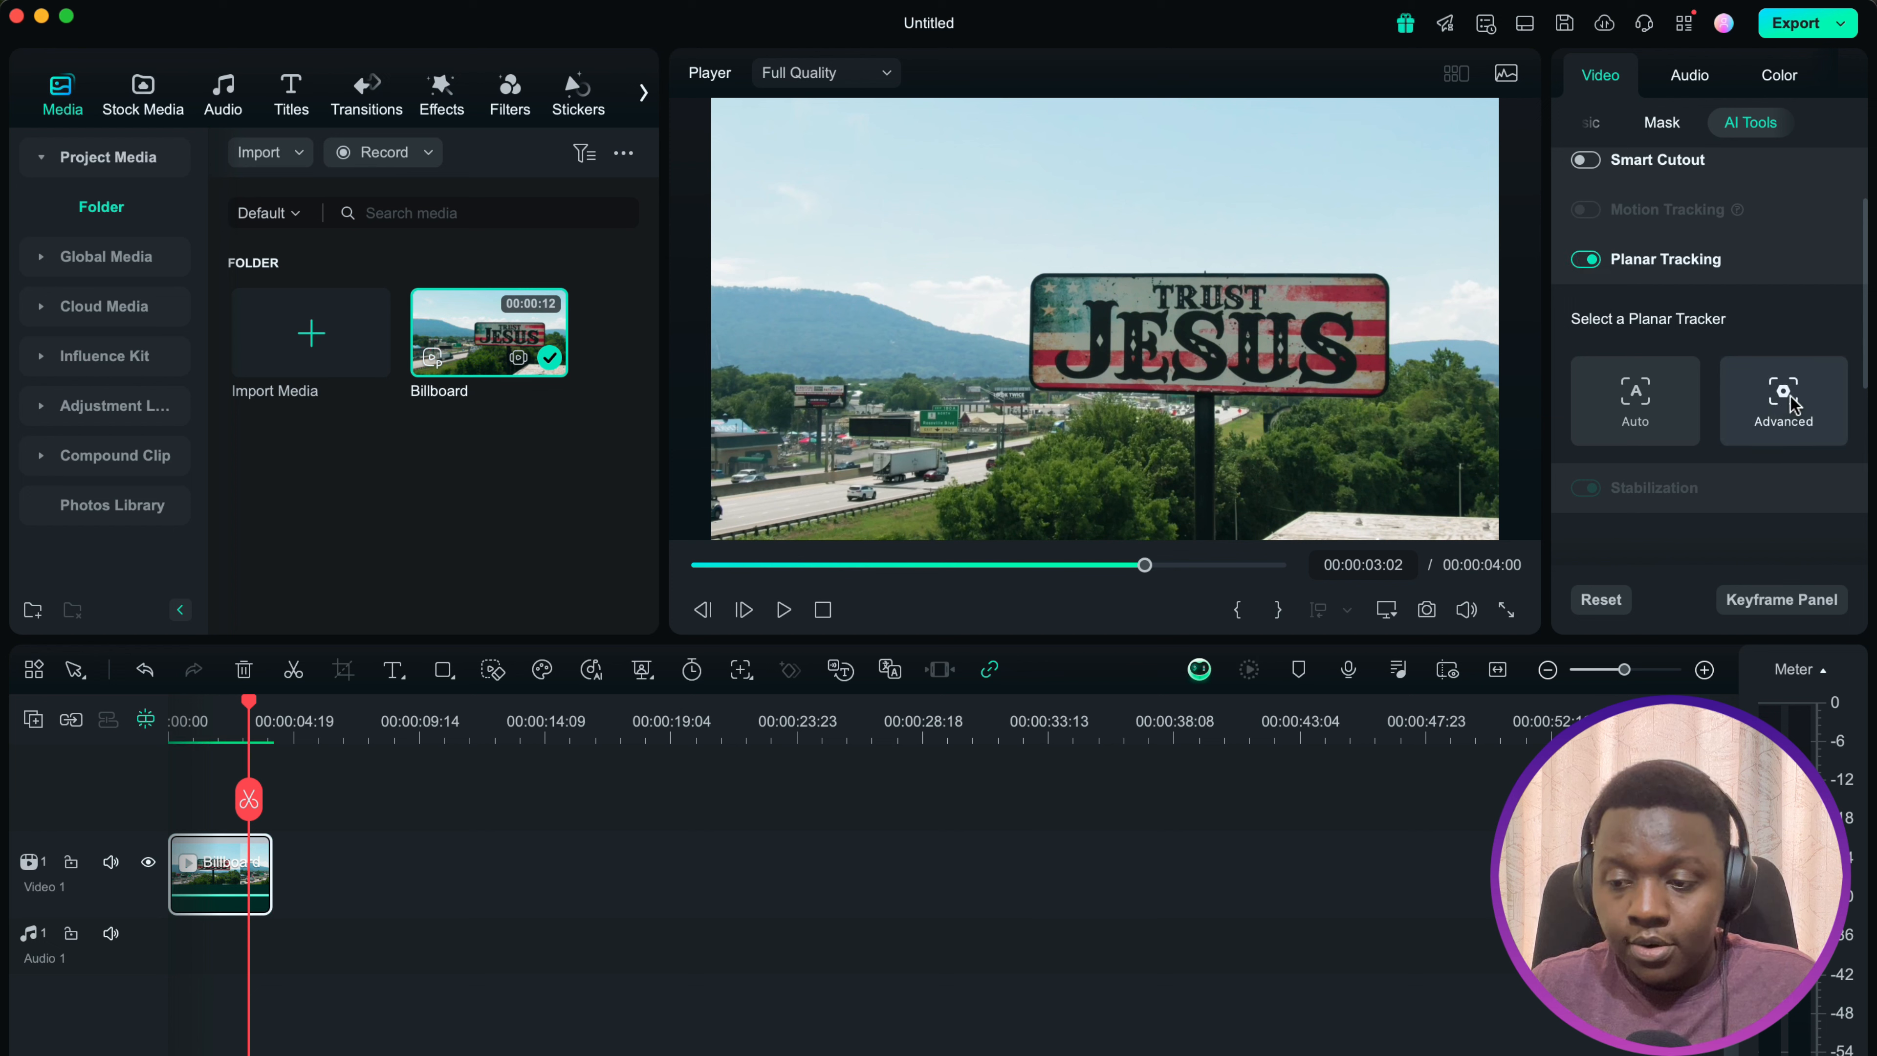
left_click(1787, 400)
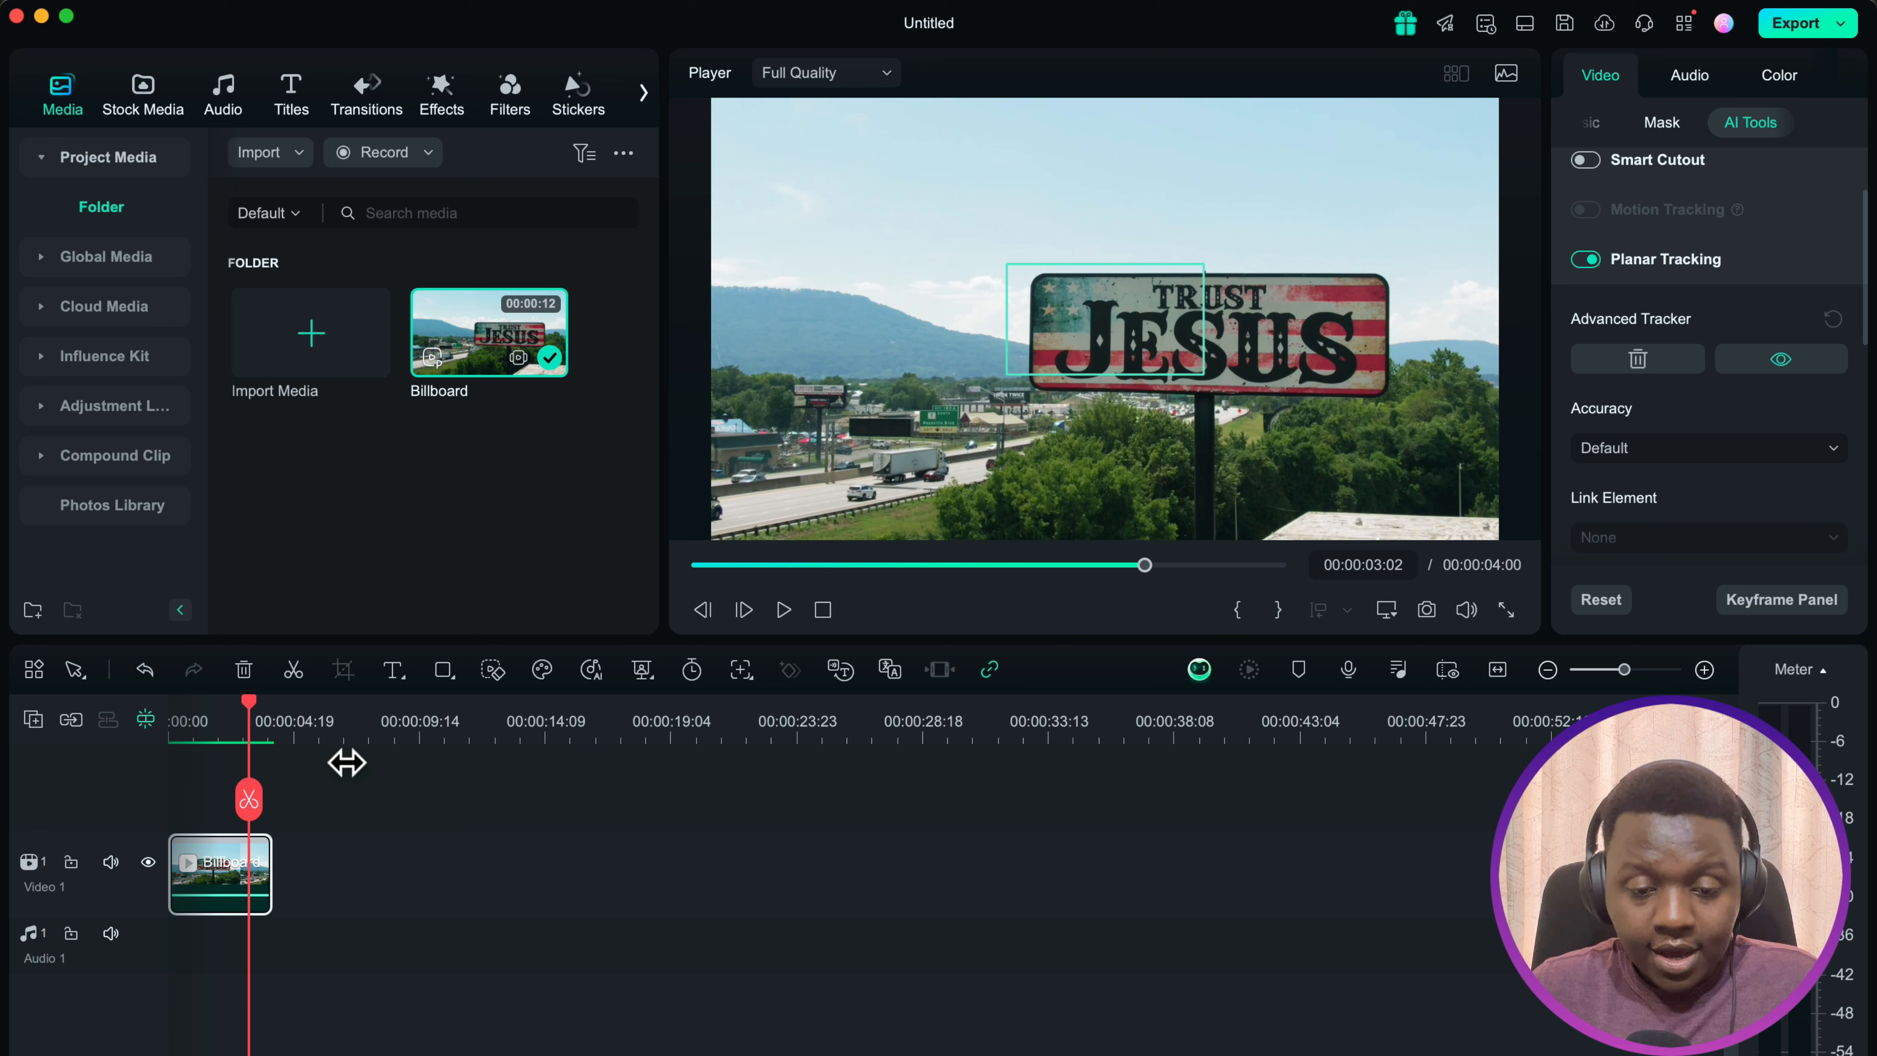
Step: At the first frame, fit the four corners of the planar tracker to the corners of the Trust Jesus billboard
left_click_drag(248, 706, 169, 706)
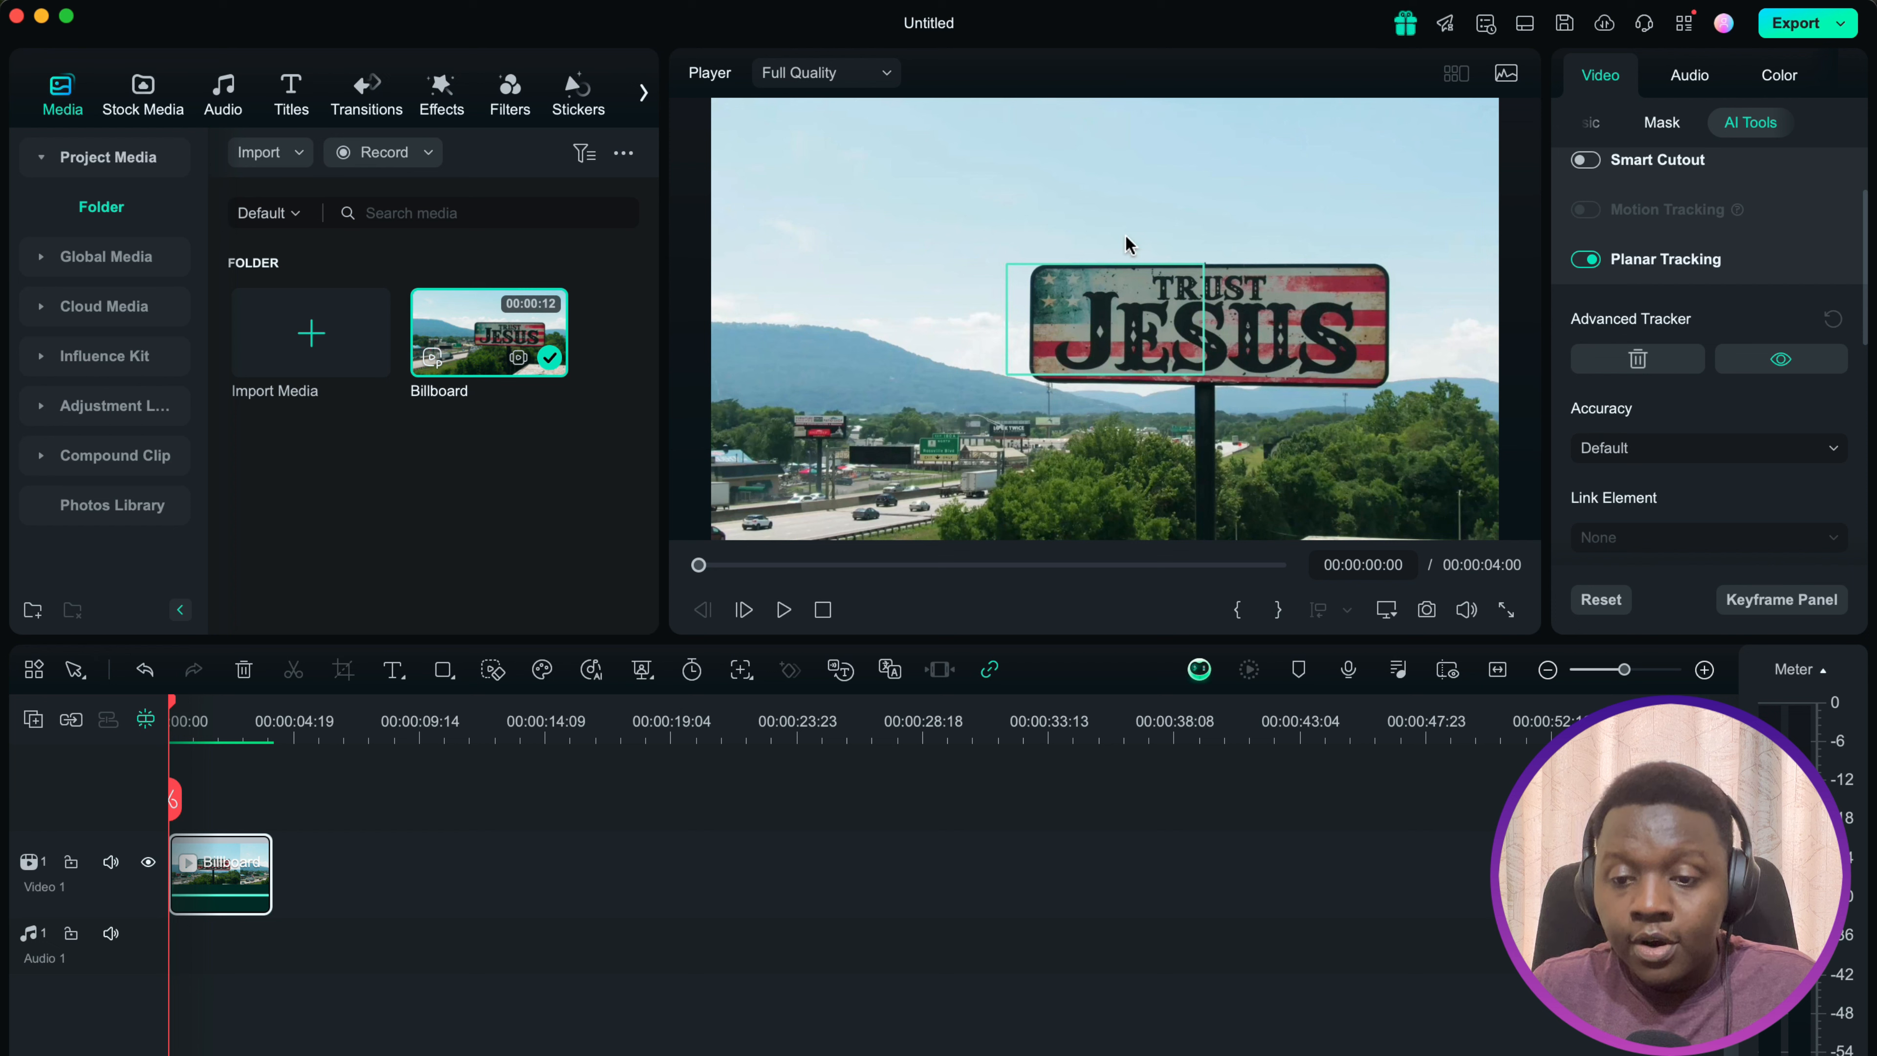
left_click_drag(1050, 304, 1067, 304)
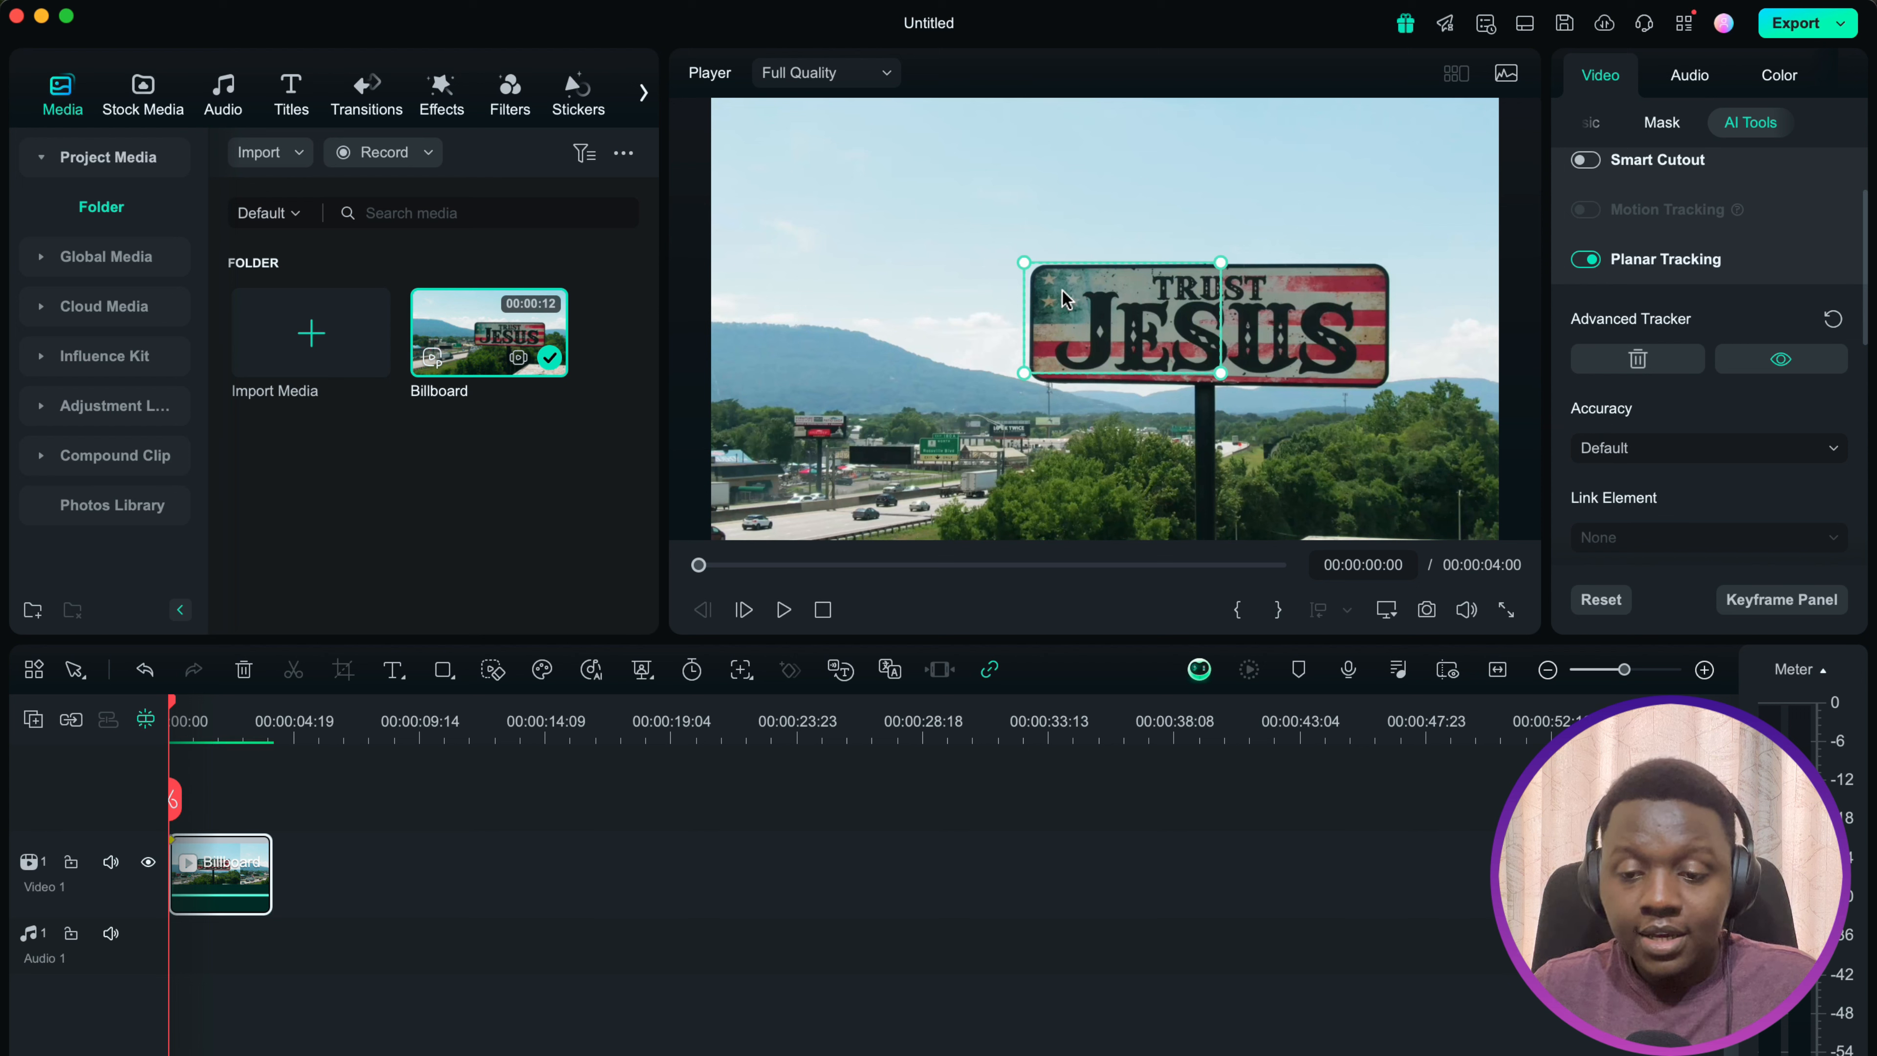
left_click_drag(1025, 261, 1038, 276)
key("super+z")
left_click_drag(1024, 374, 1026, 385)
left_click_drag(1221, 374, 1415, 407)
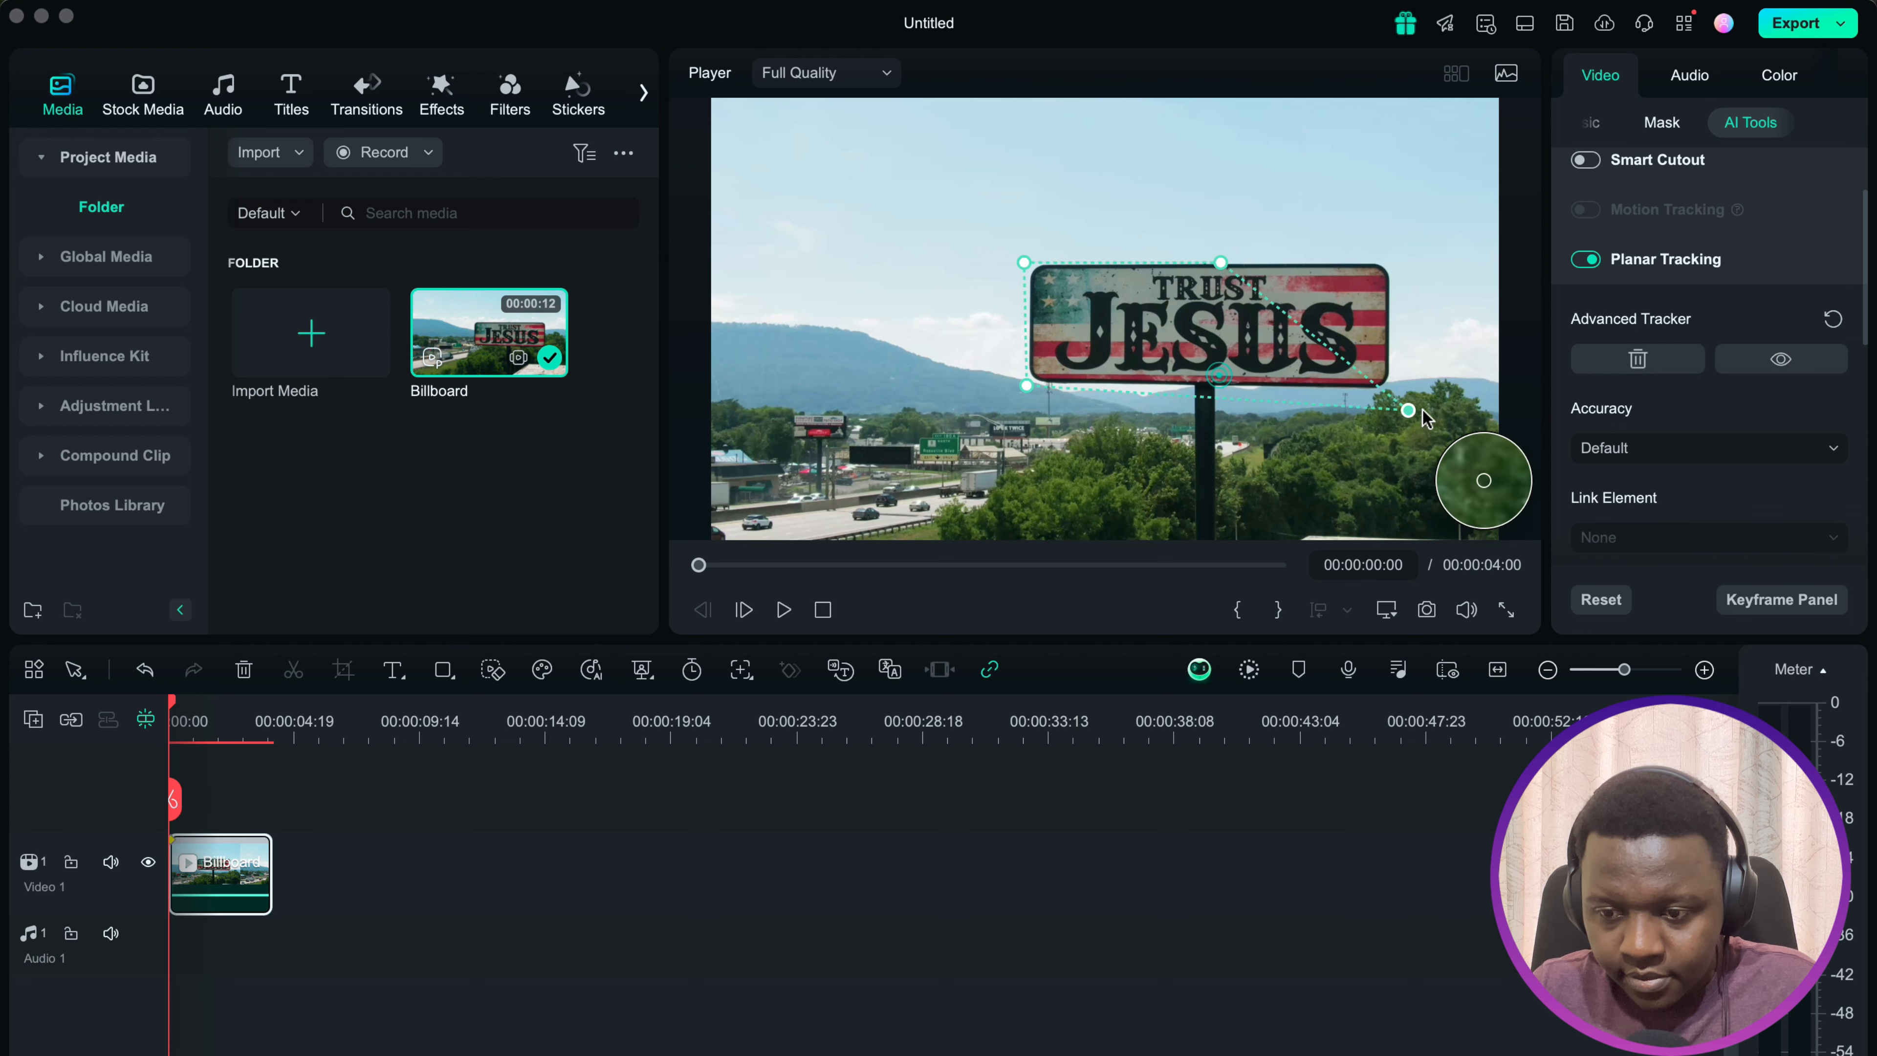
left_click_drag(1221, 262, 1373, 255)
left_click_drag(1415, 407, 1395, 387)
left_click_drag(1373, 255, 1391, 259)
left_click_drag(1027, 386, 1028, 383)
left_click_drag(1395, 388, 1393, 388)
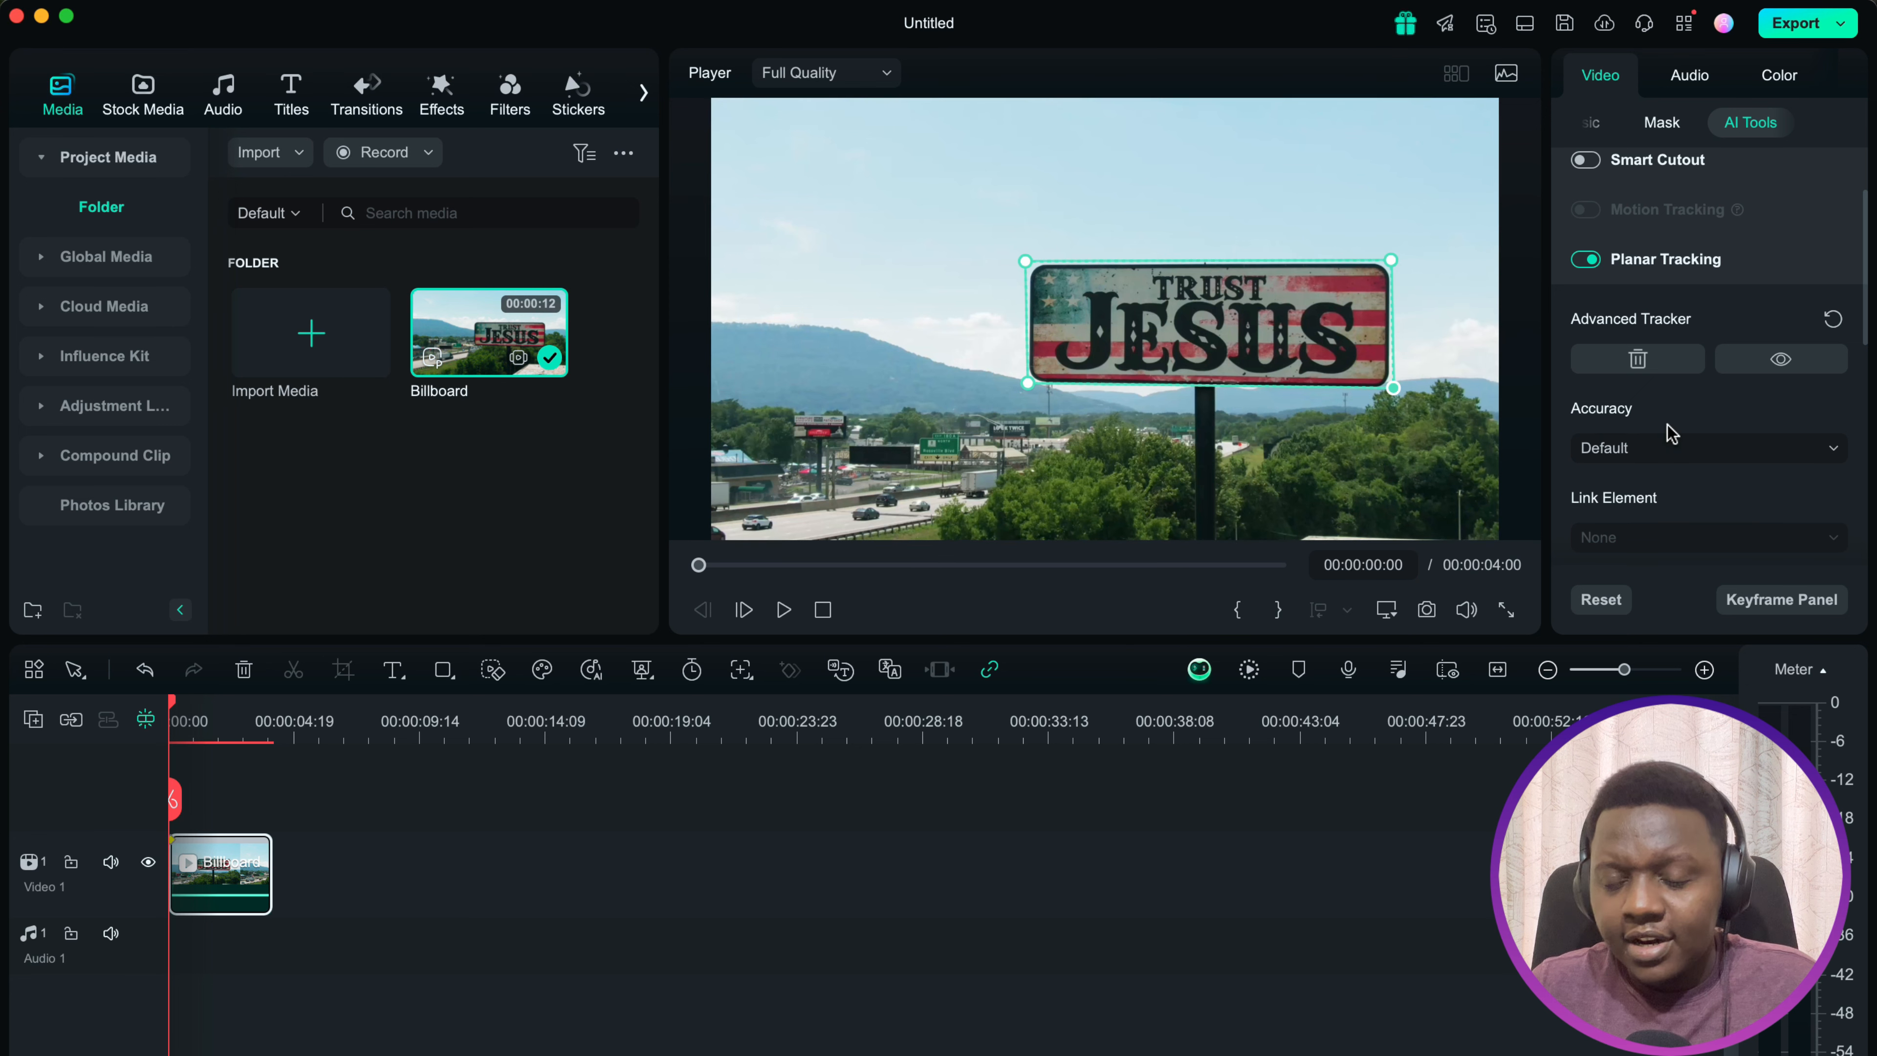
Step: Set the tracker's accuracy to High and start analyzing the clip forward from the first frame
scroll(1626, 436, "down", 1)
left_click(1614, 436)
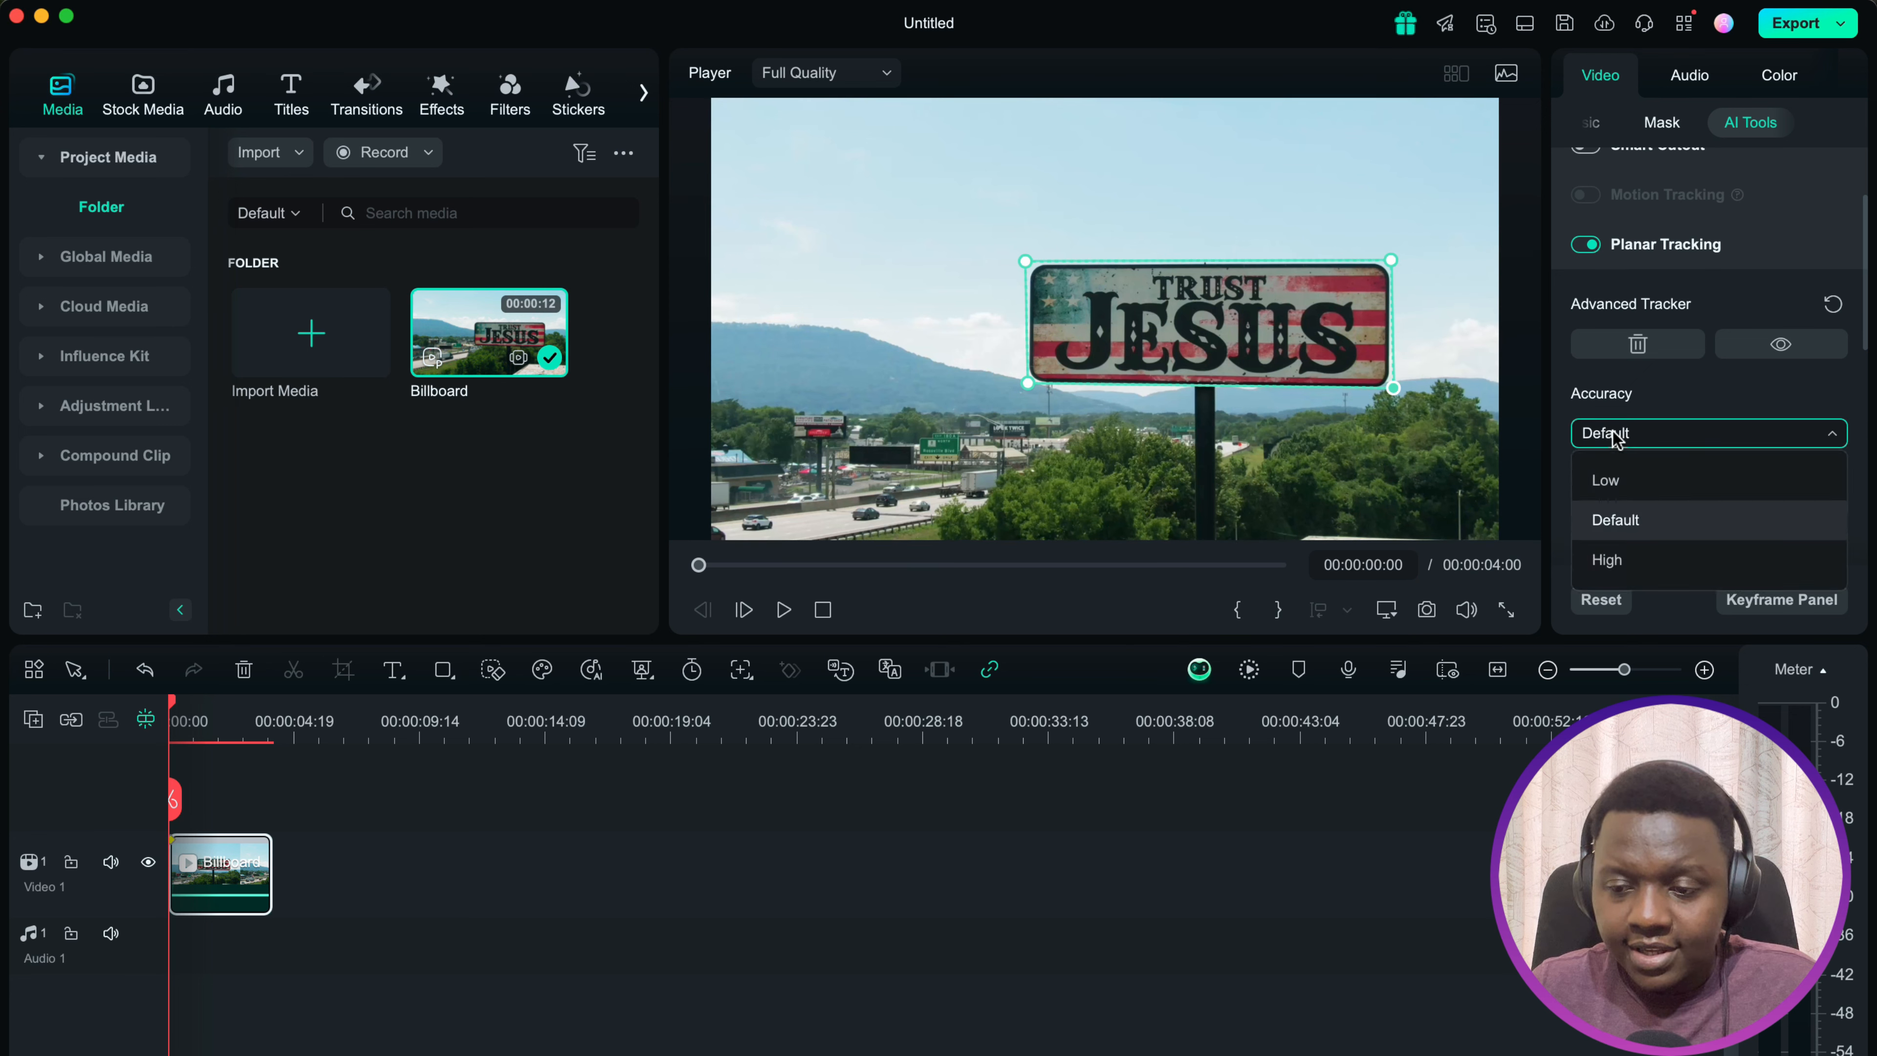
left_click(1607, 560)
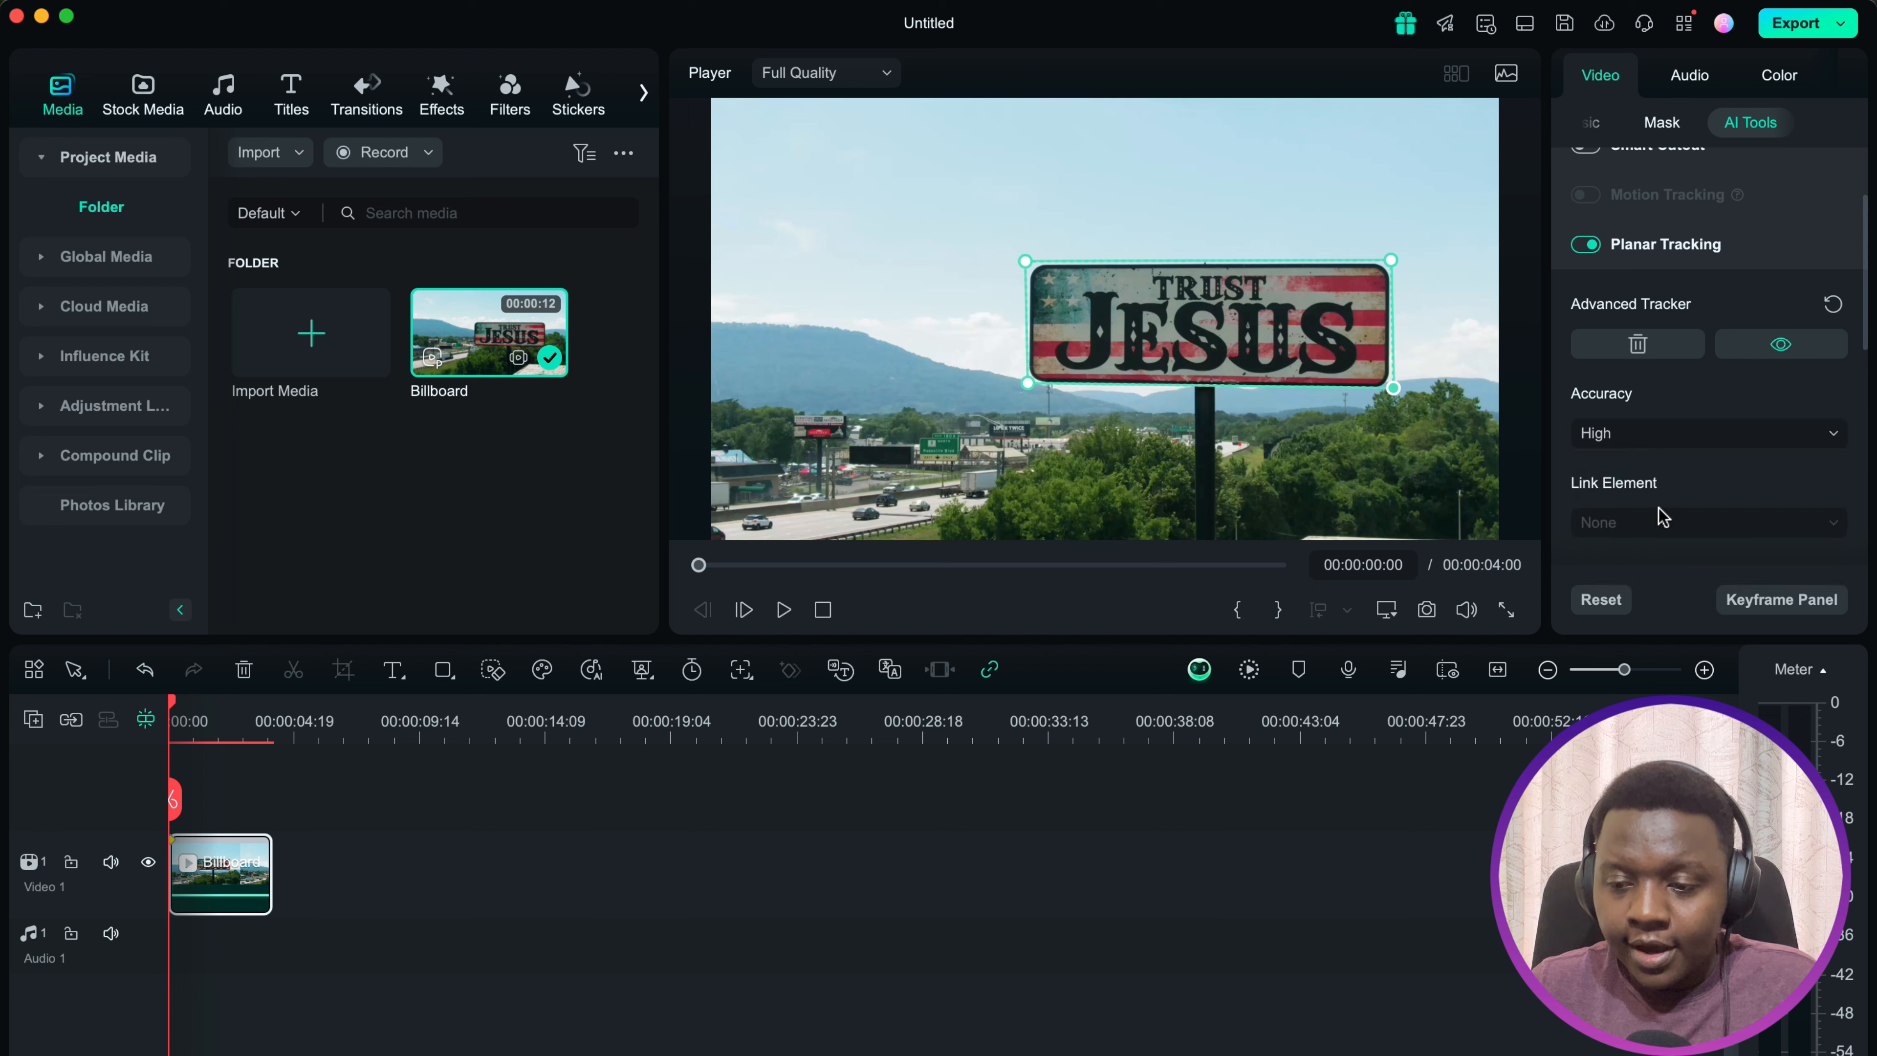
scroll(1659, 526, "down", 3)
scroll(1659, 526, "down", 2)
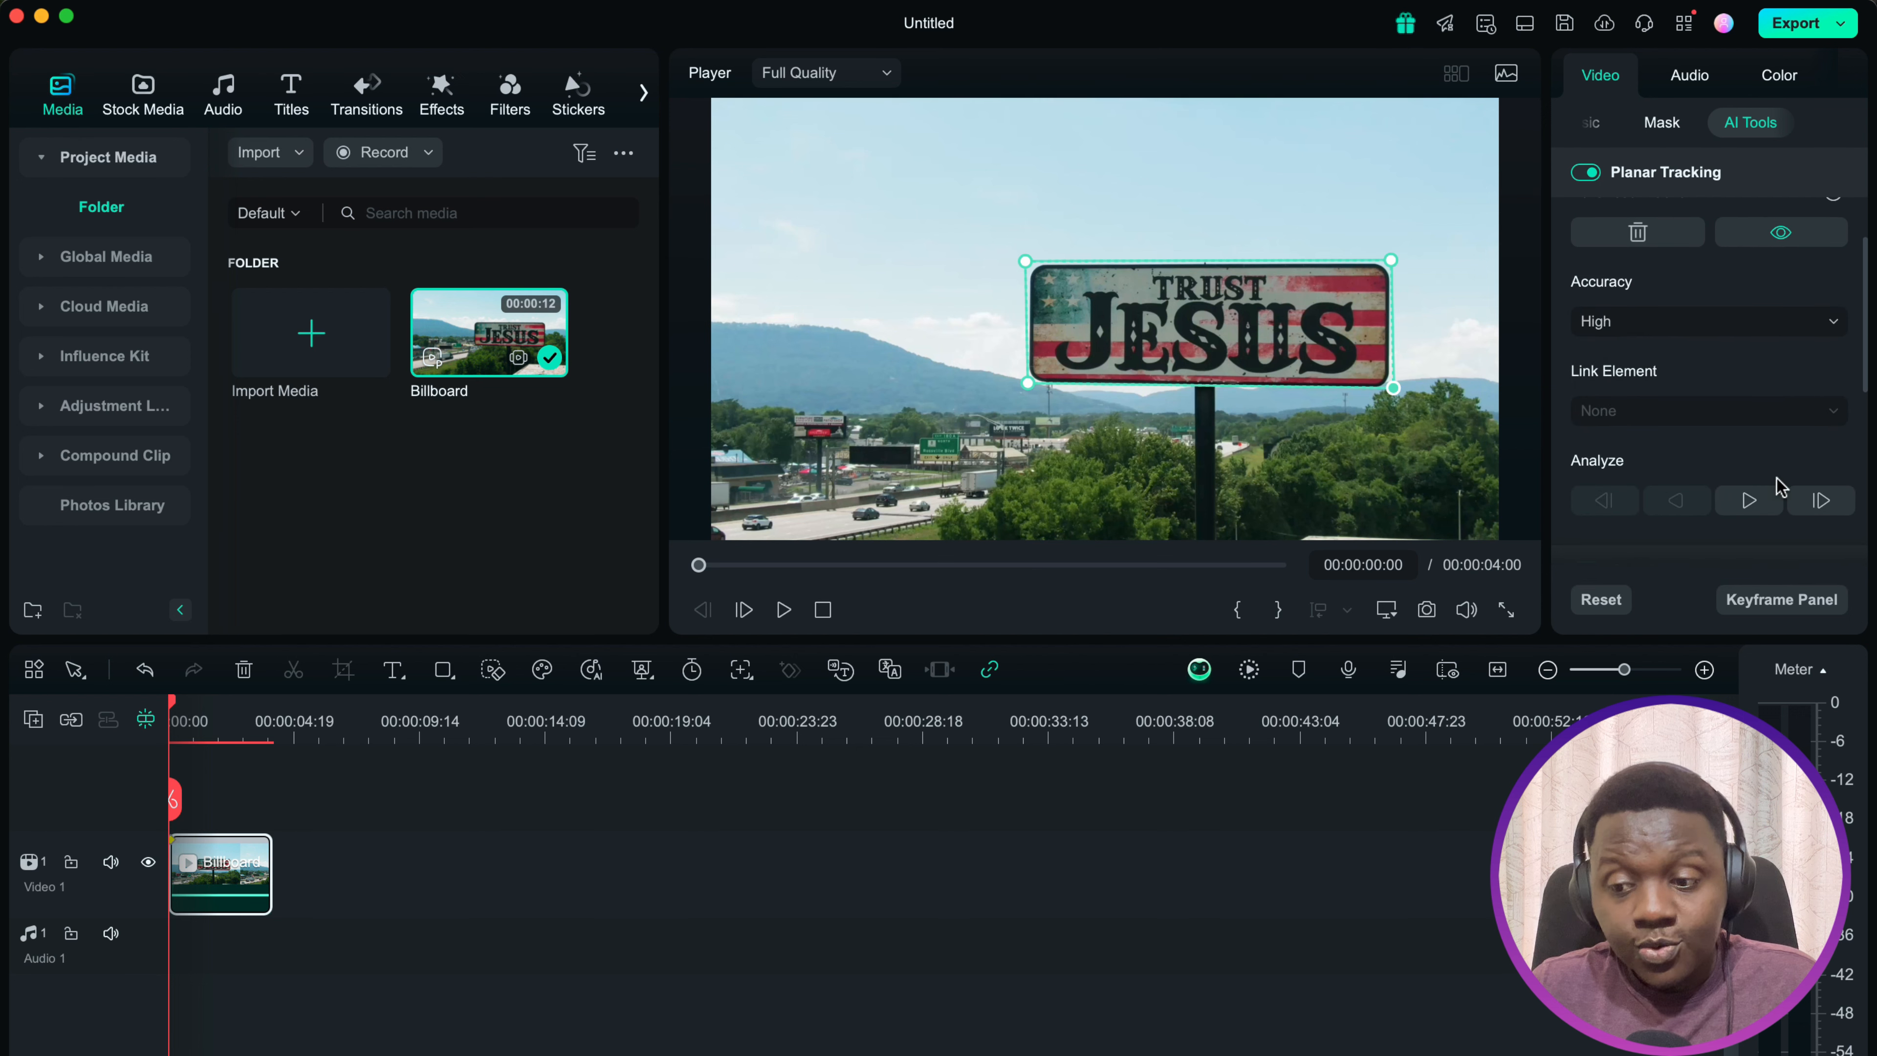
left_click(1747, 503)
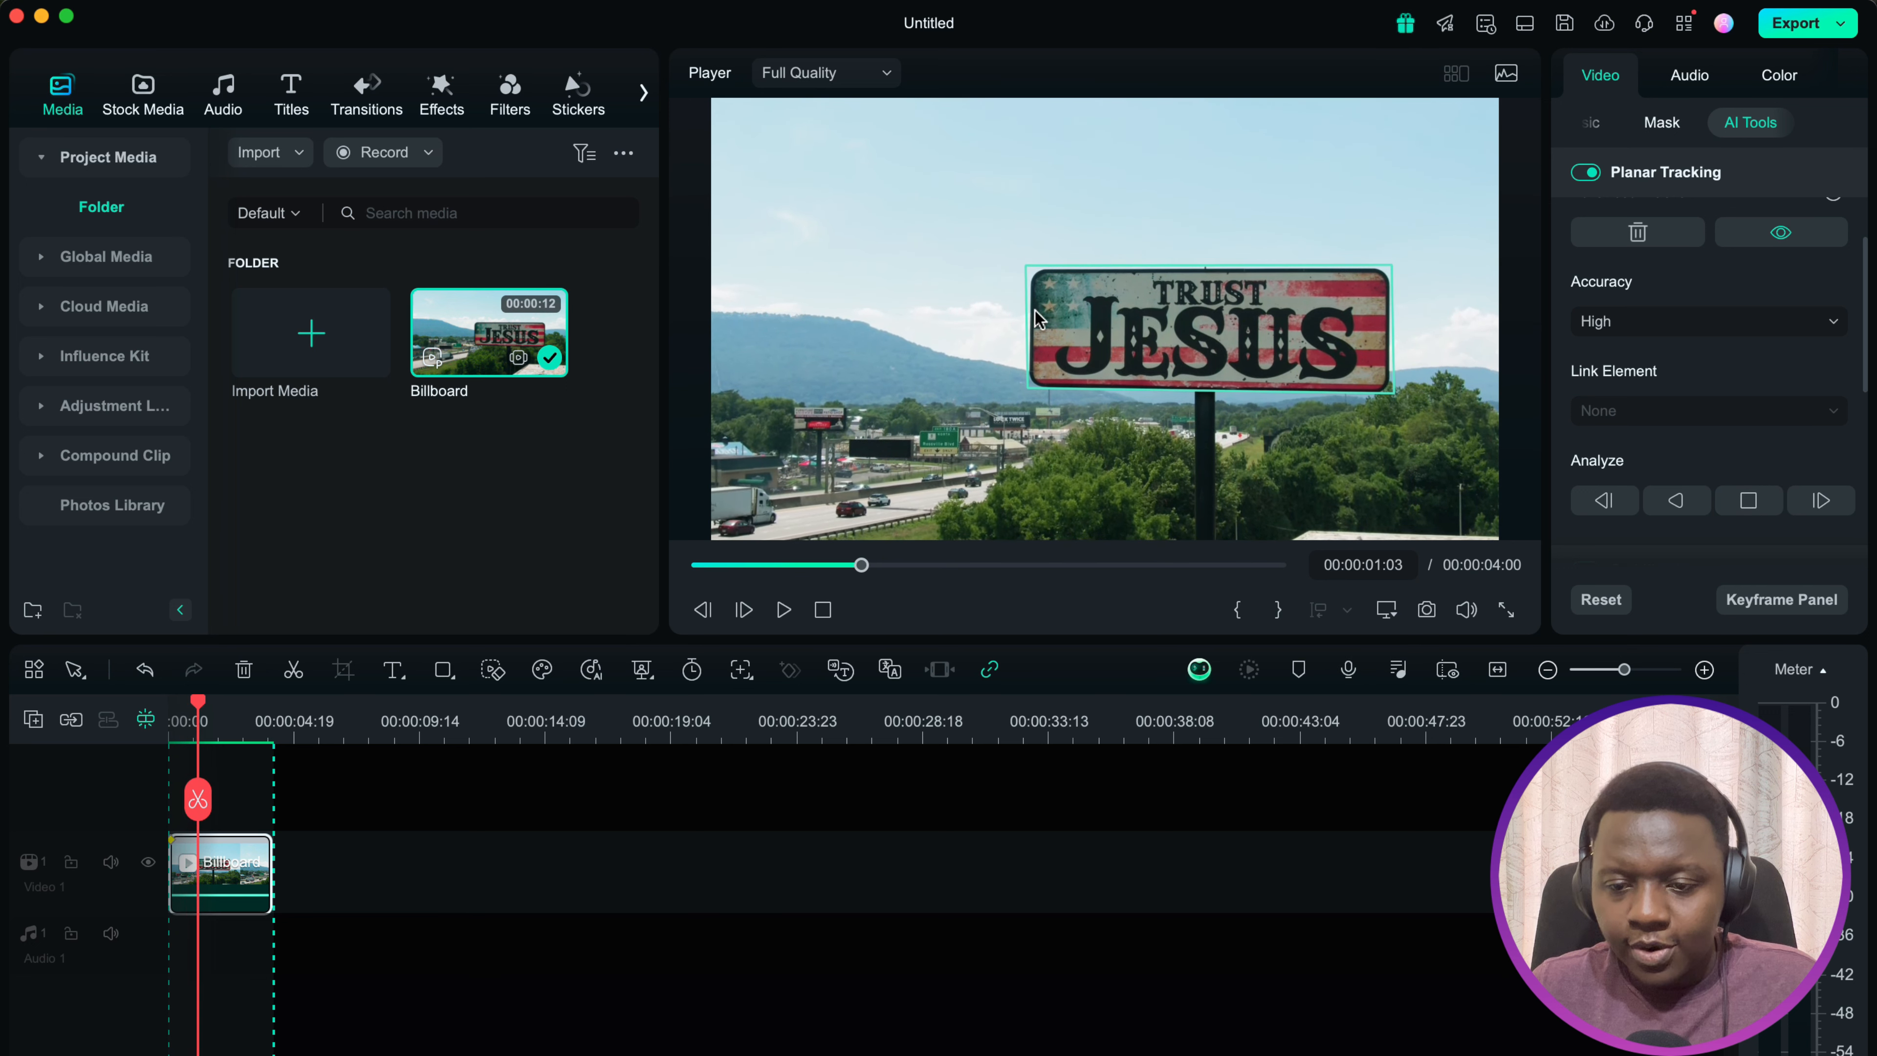
Step: Pause the analysis partway, nudge the tracker's upper-right corner onto the billboard edge, and finish analyzing forward to the clip's end
left_click(1748, 500)
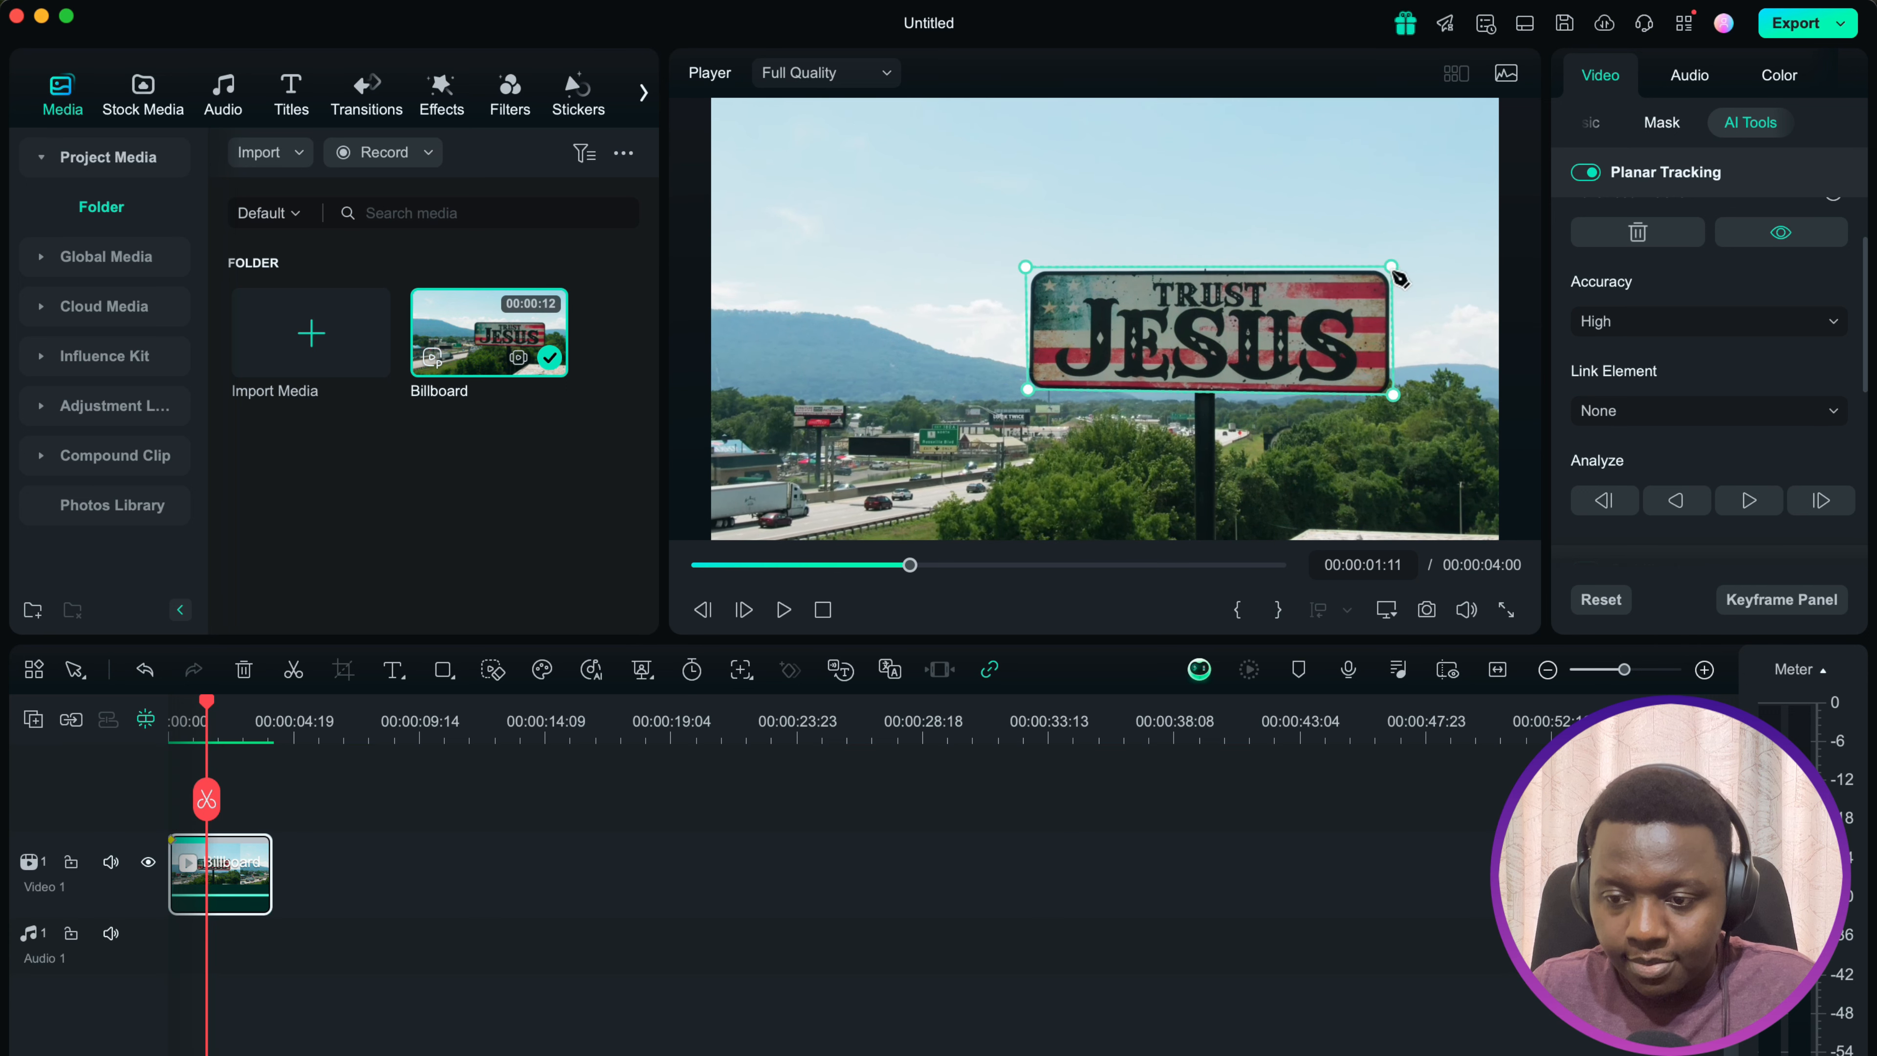
left_click_drag(1392, 267, 1390, 266)
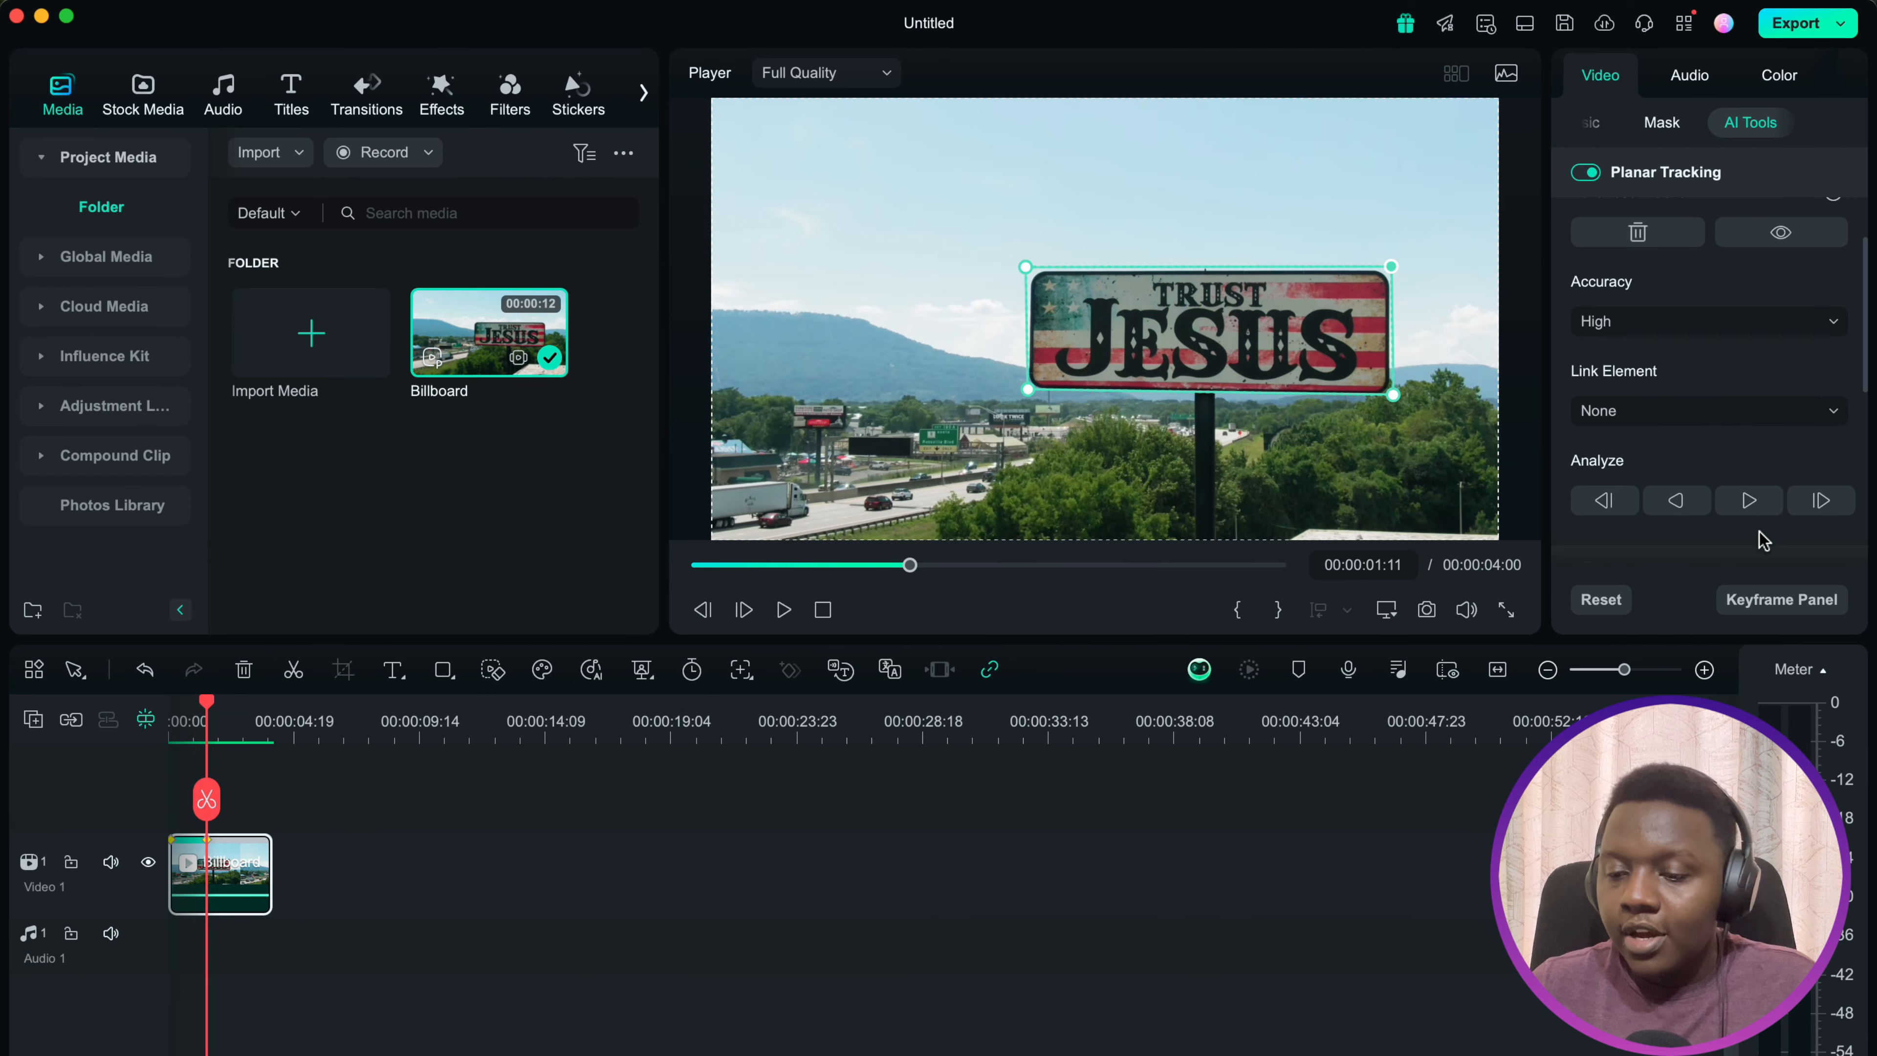
left_click(1749, 500)
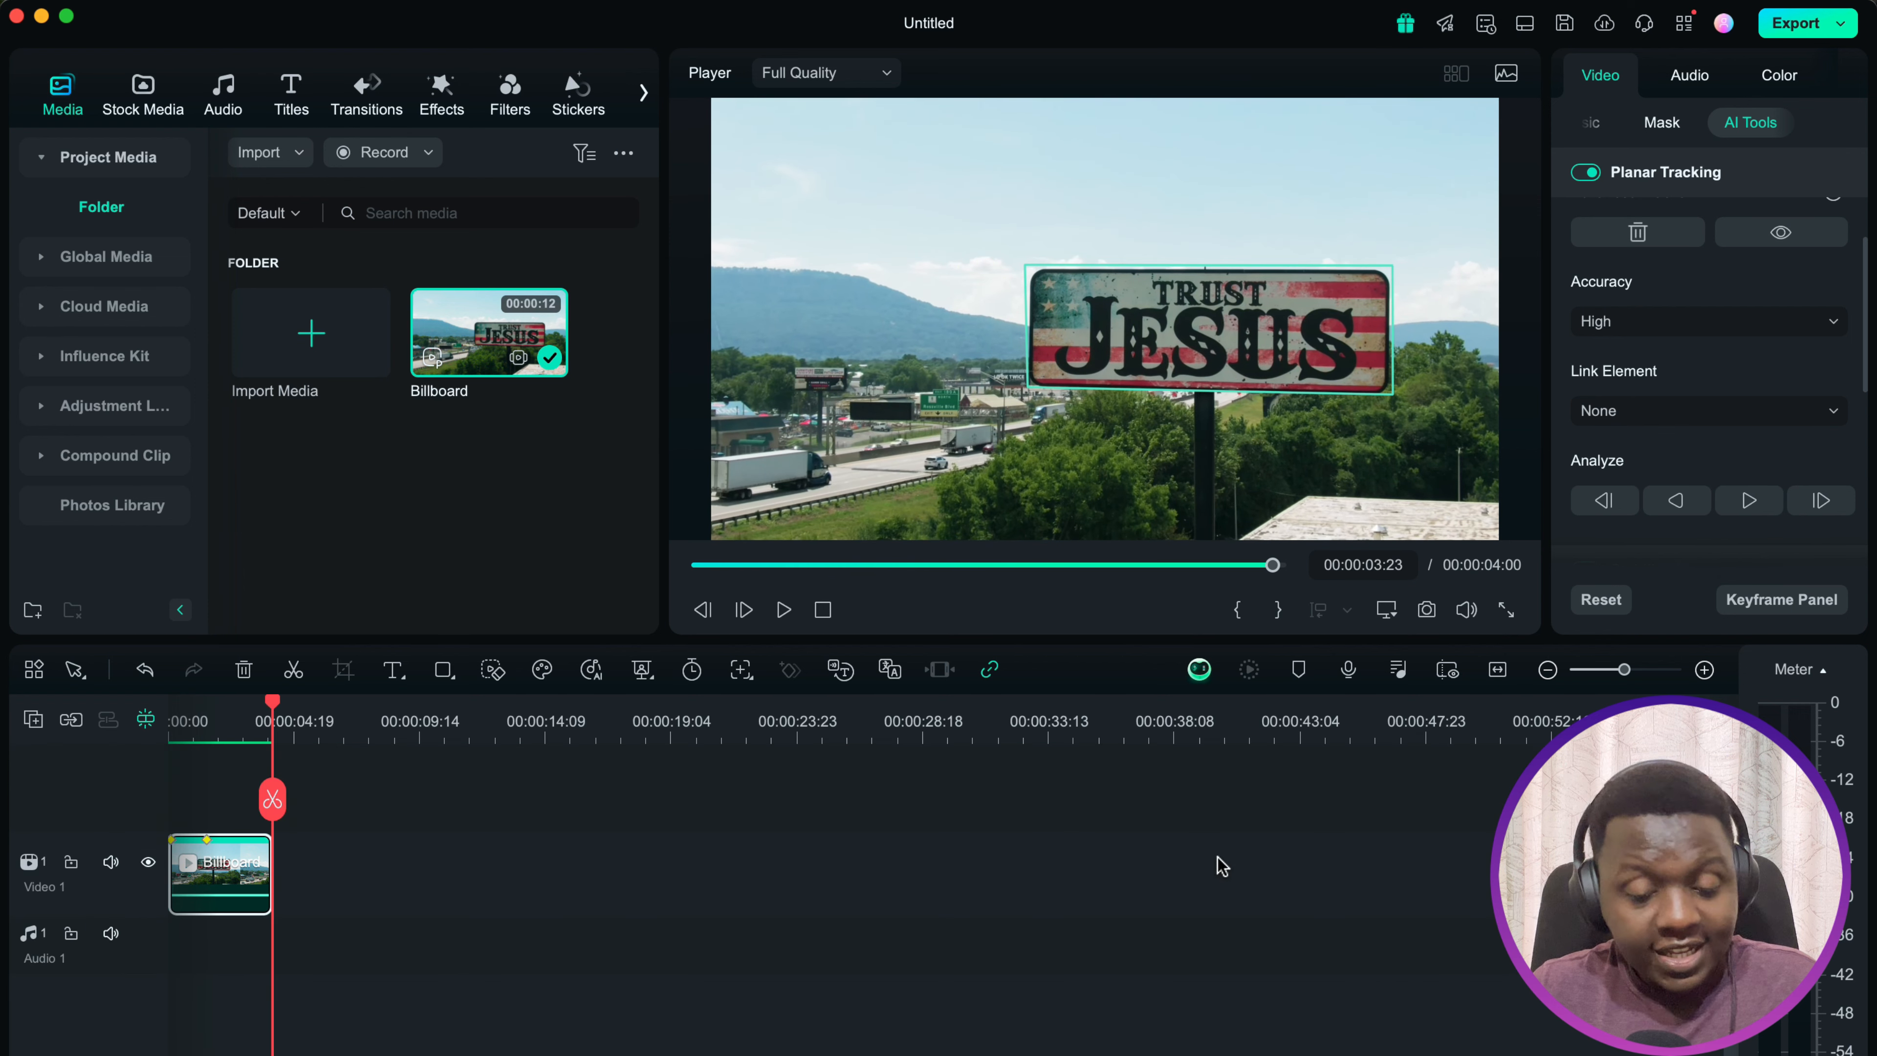
left_click_drag(271, 708, 227, 723)
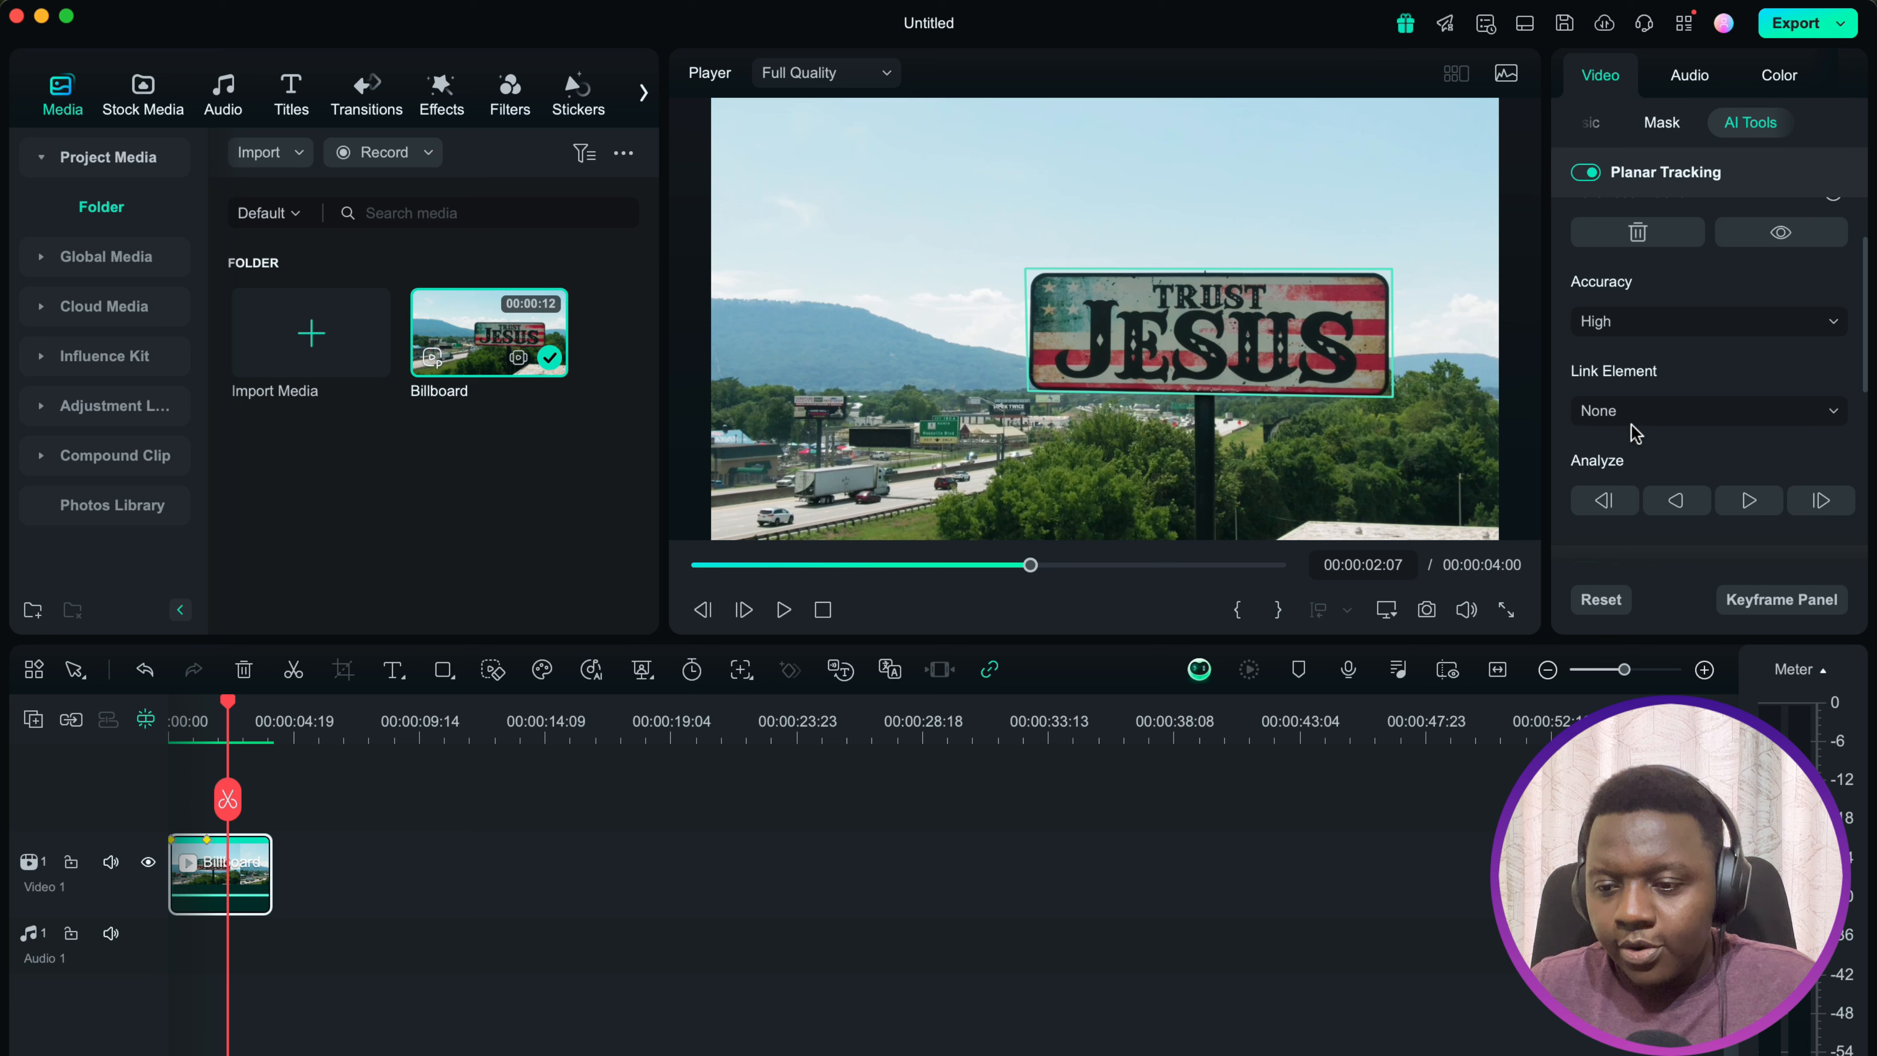
Step: Import Freeway.mp4 from the computer as the element linked to the billboard's planar tracker
left_click(1655, 412)
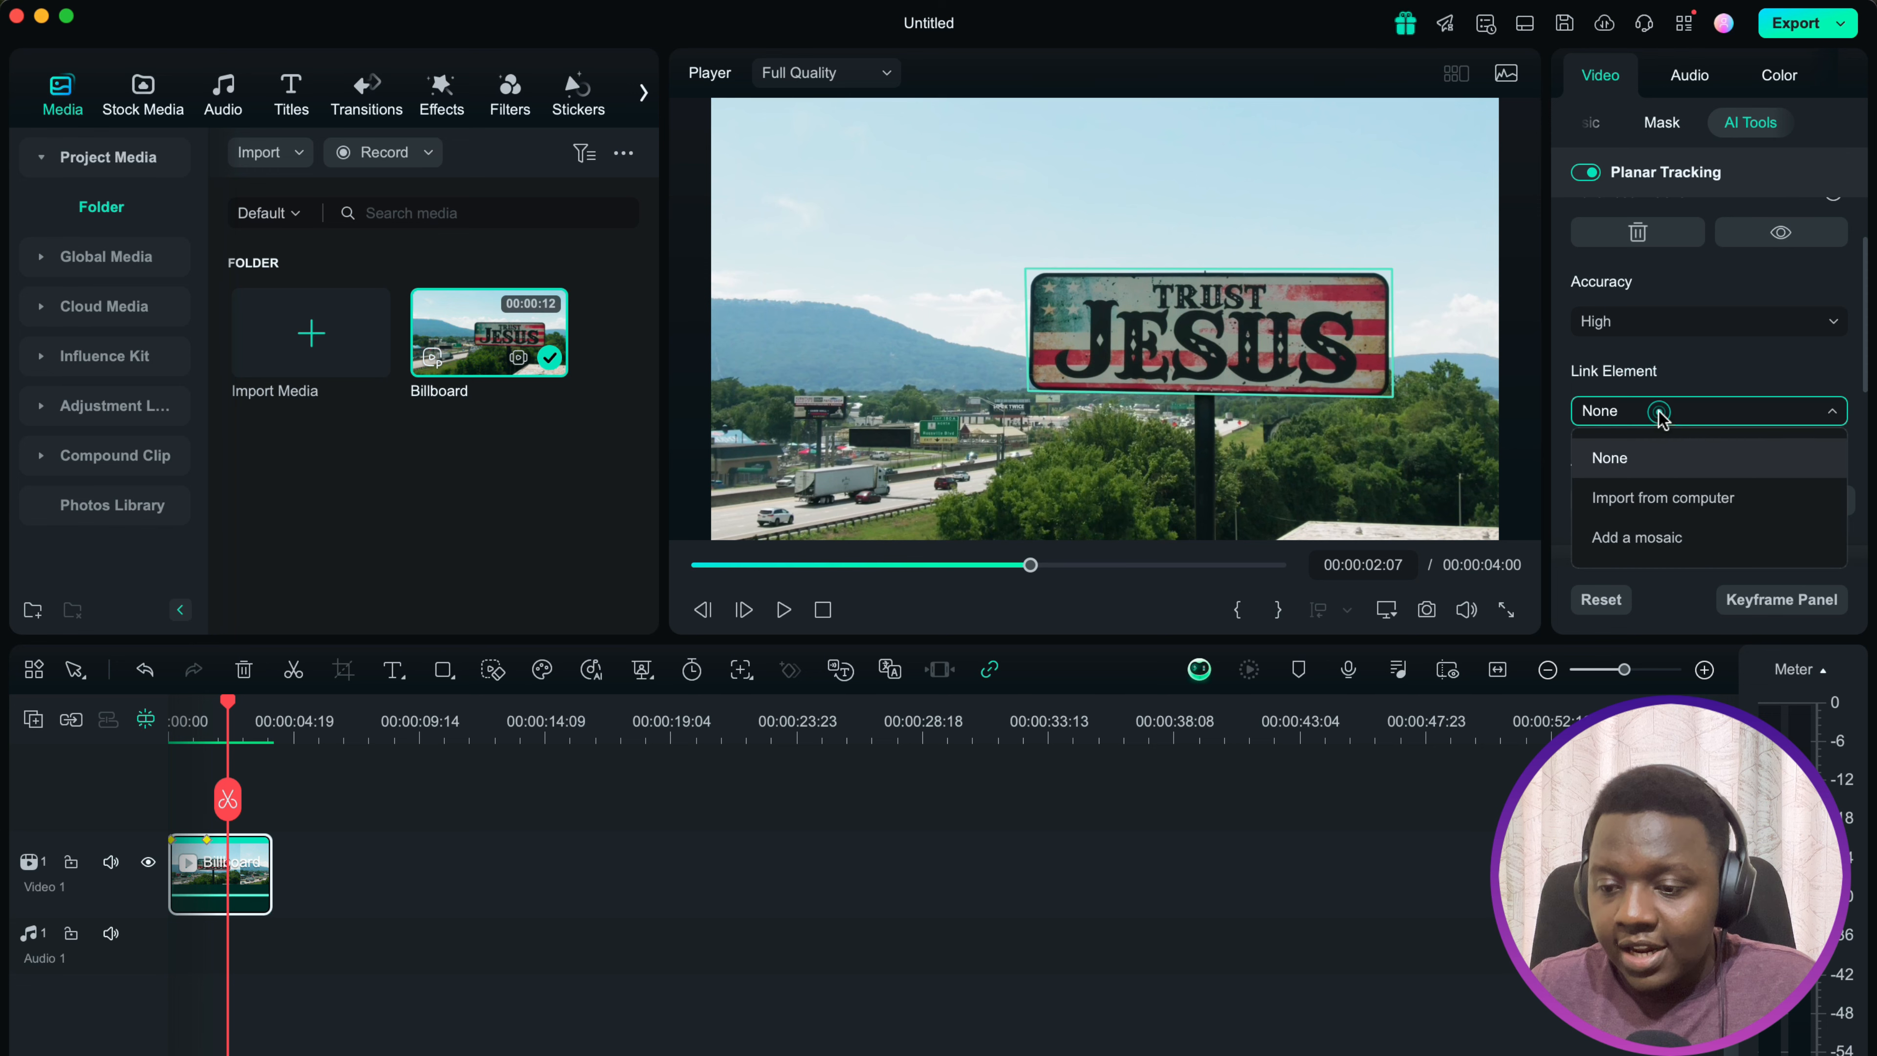
left_click(1673, 503)
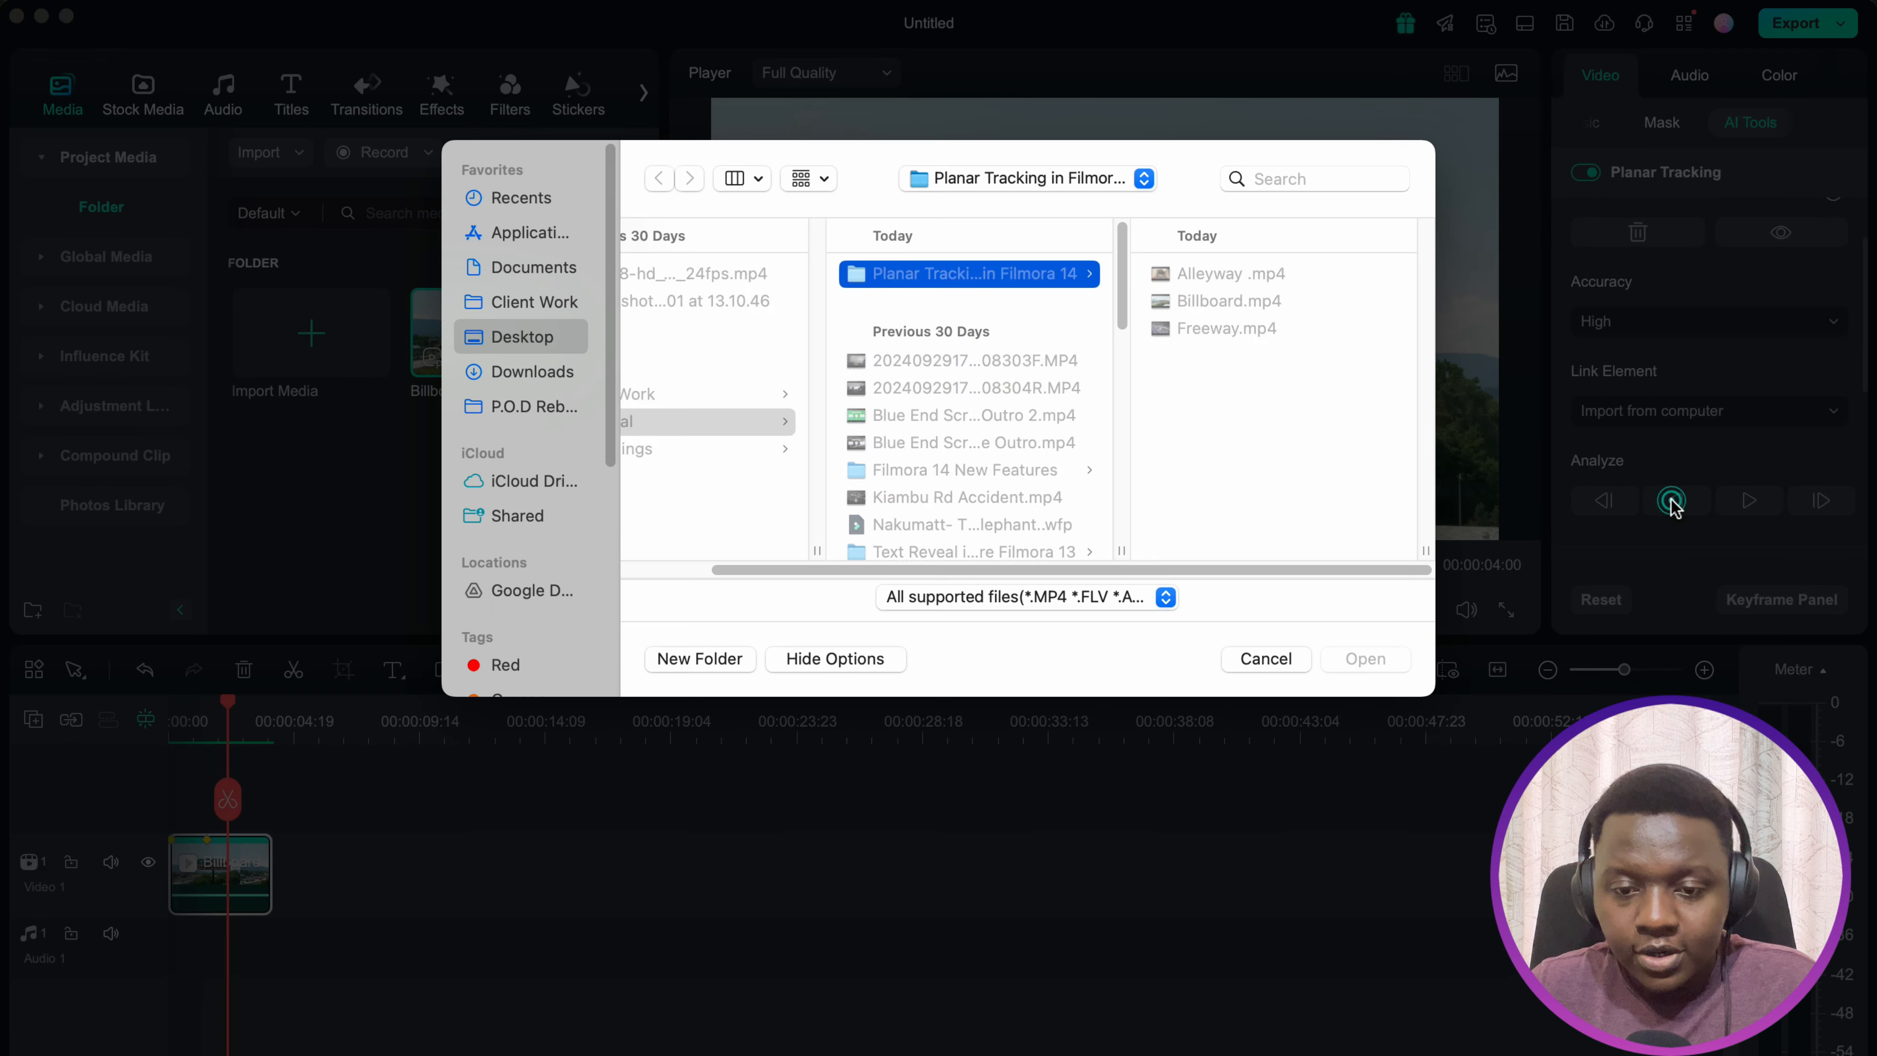
left_click(1253, 336)
left_click(1366, 658)
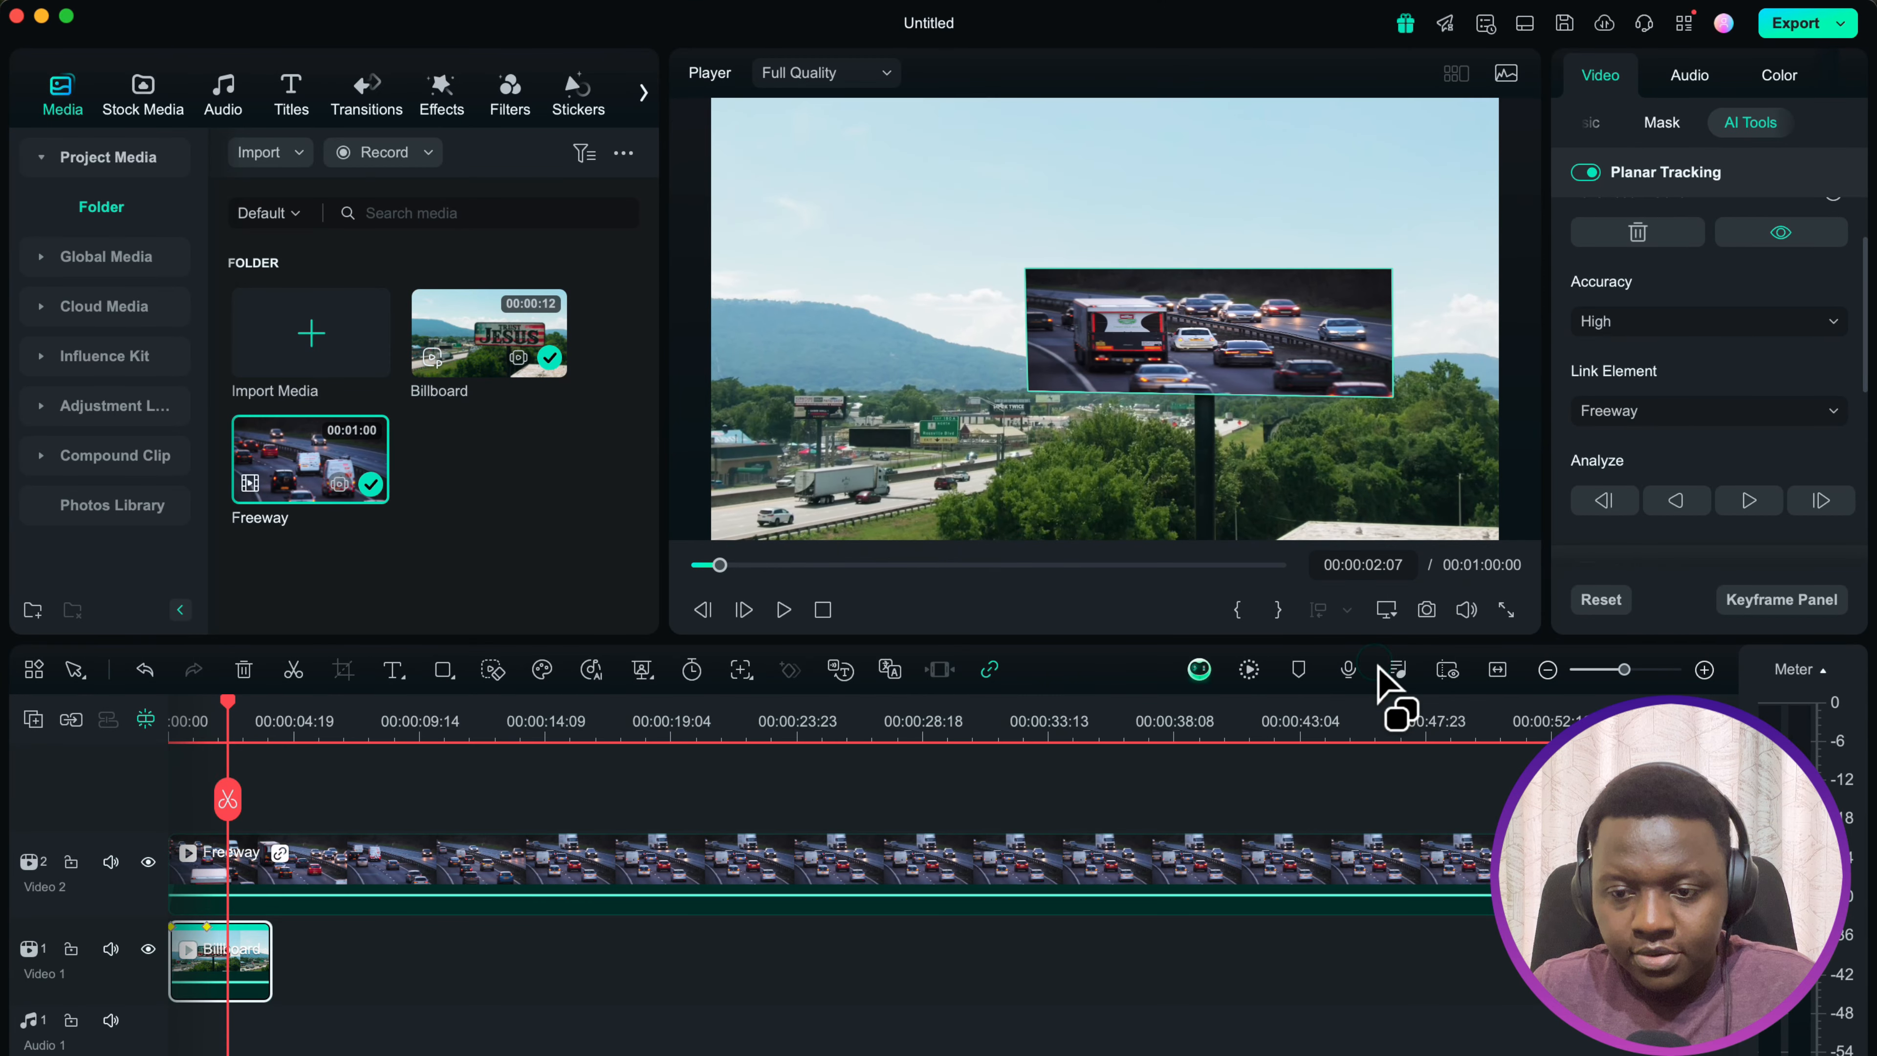
key("super+minus")
key("super+minus")
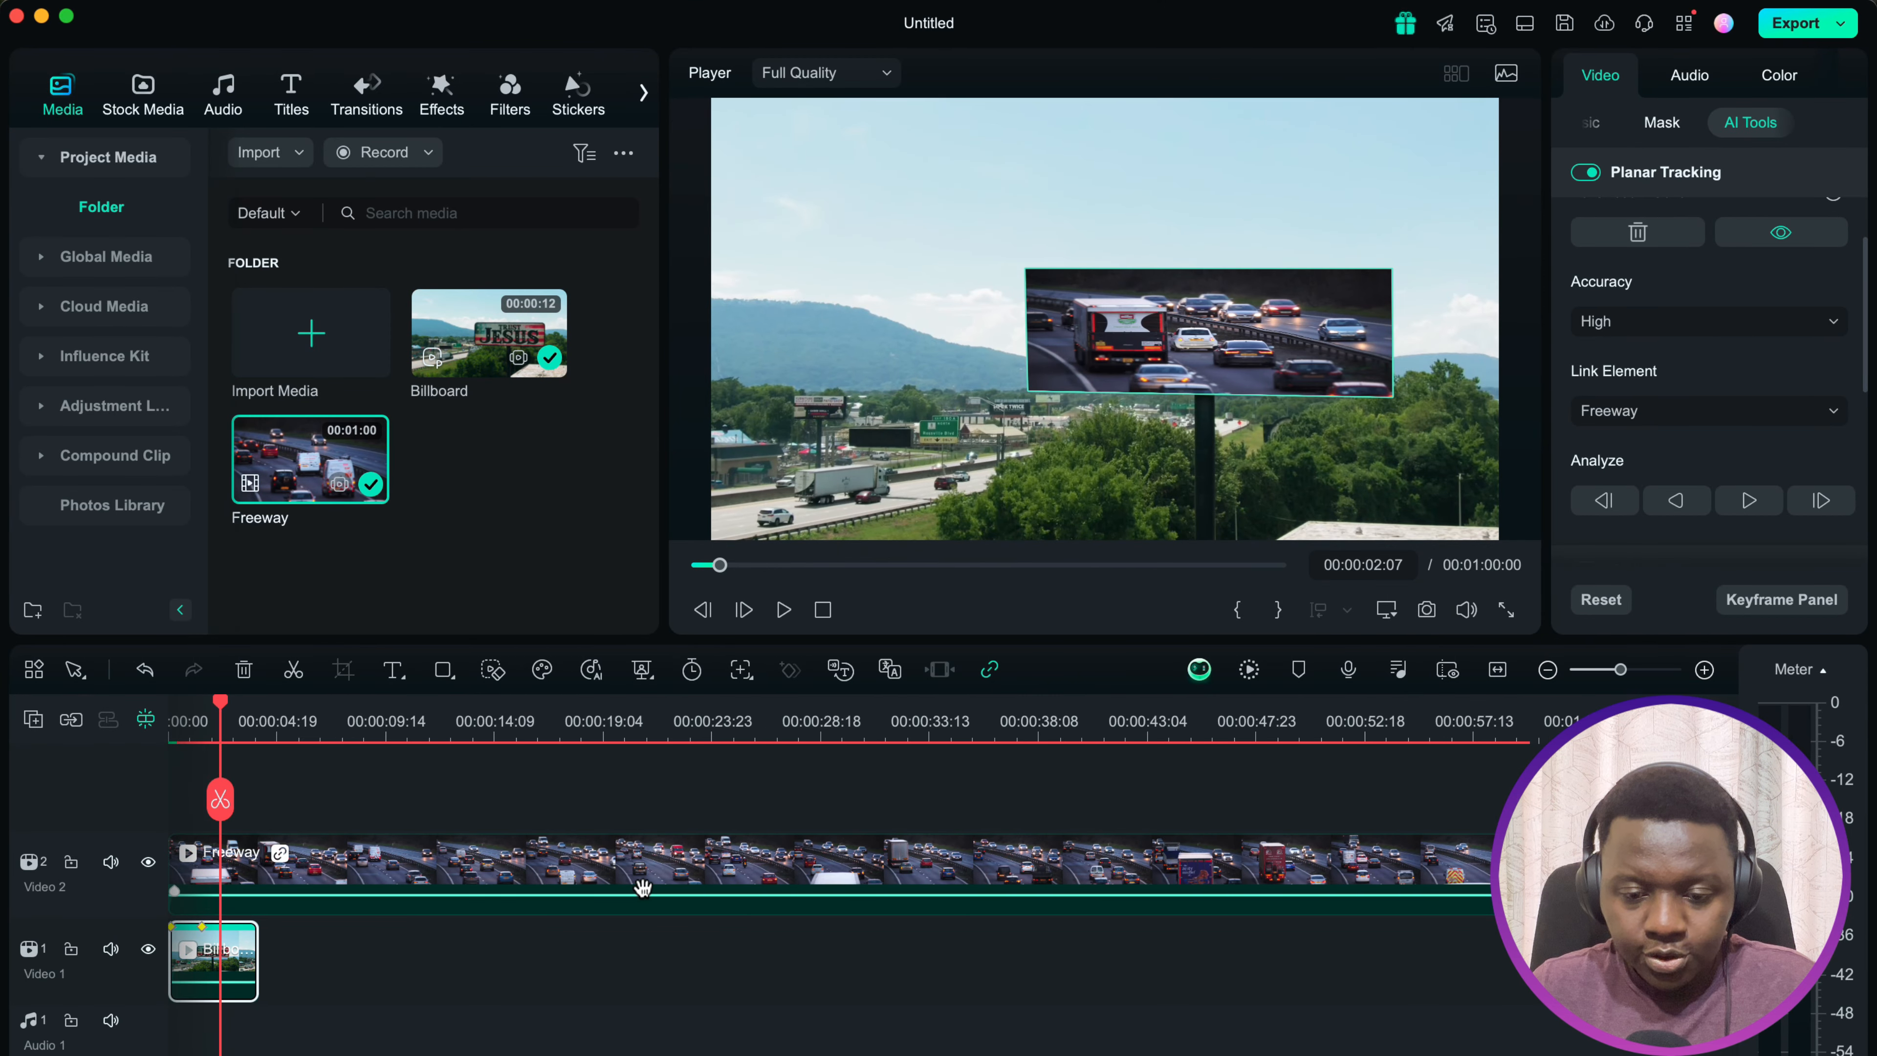
Step: Trim the Freeway clip to end with the Billboard clip, and play the composite from the start
left_click_drag(1432, 895, 260, 916)
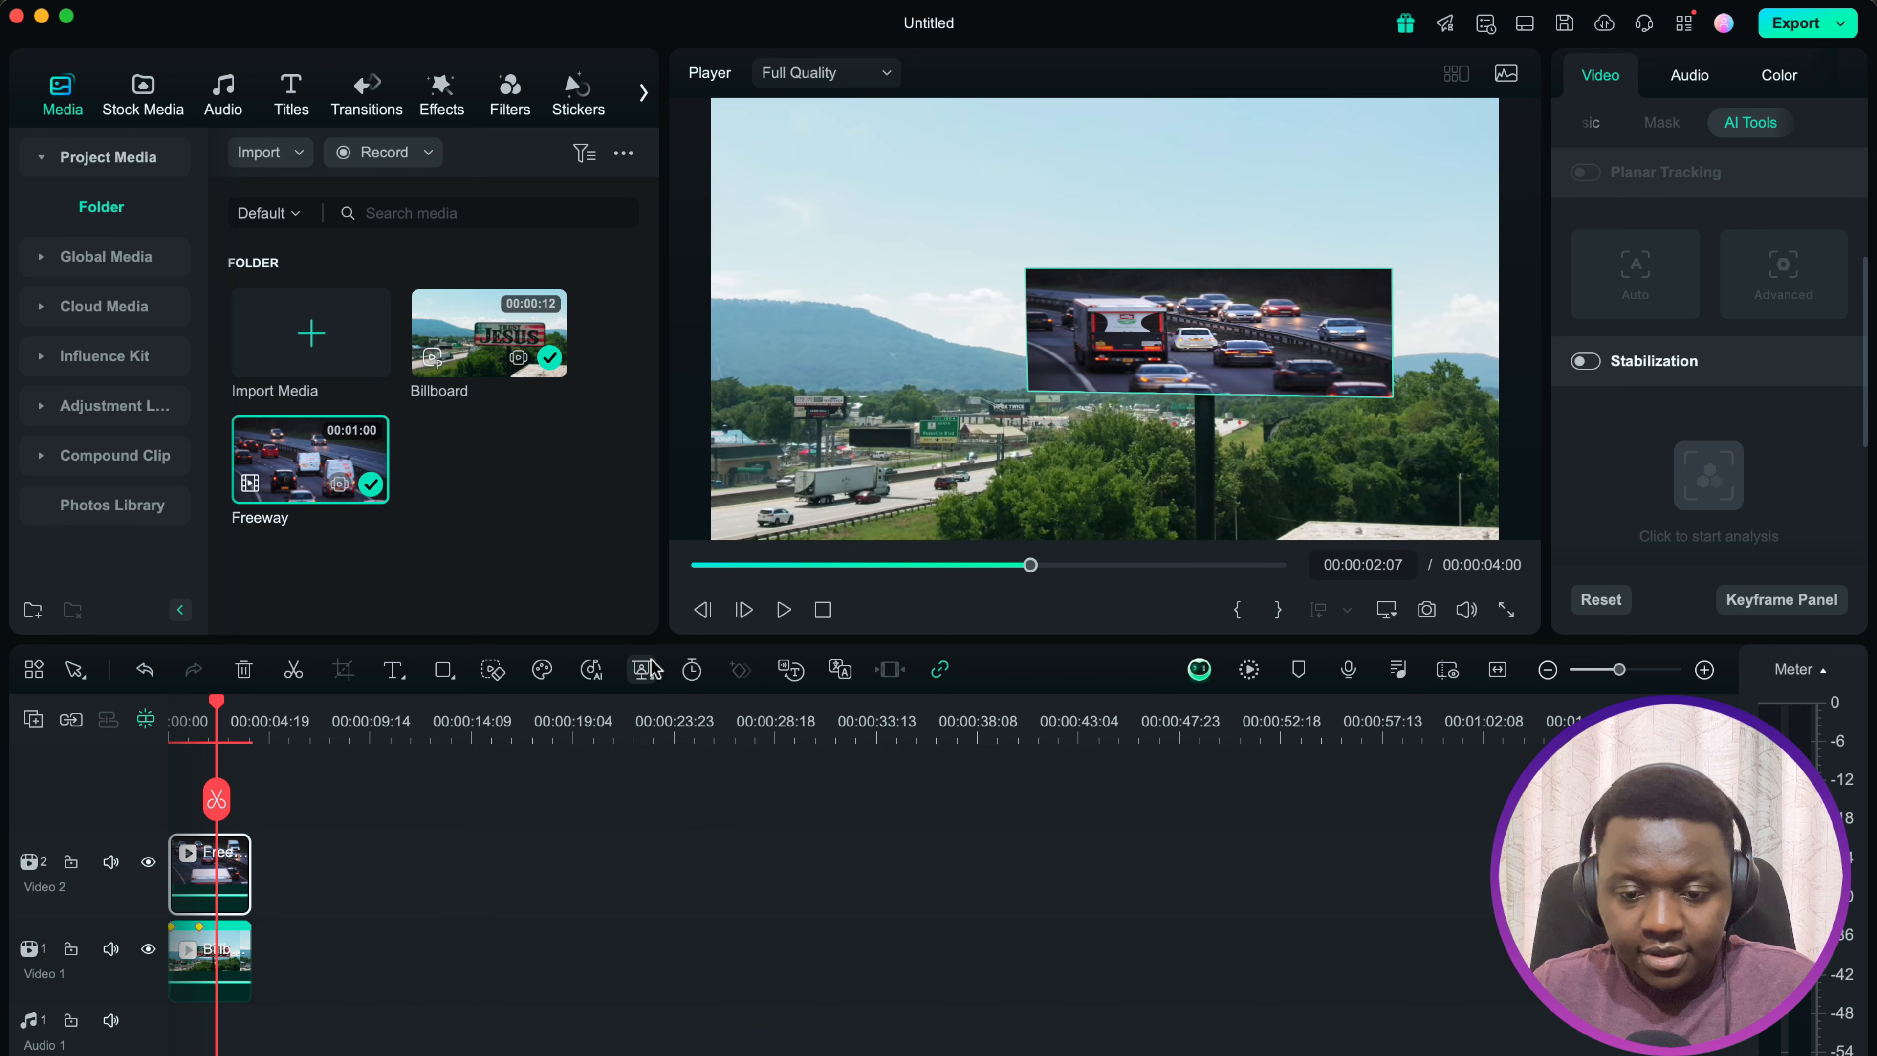
left_click(1498, 669)
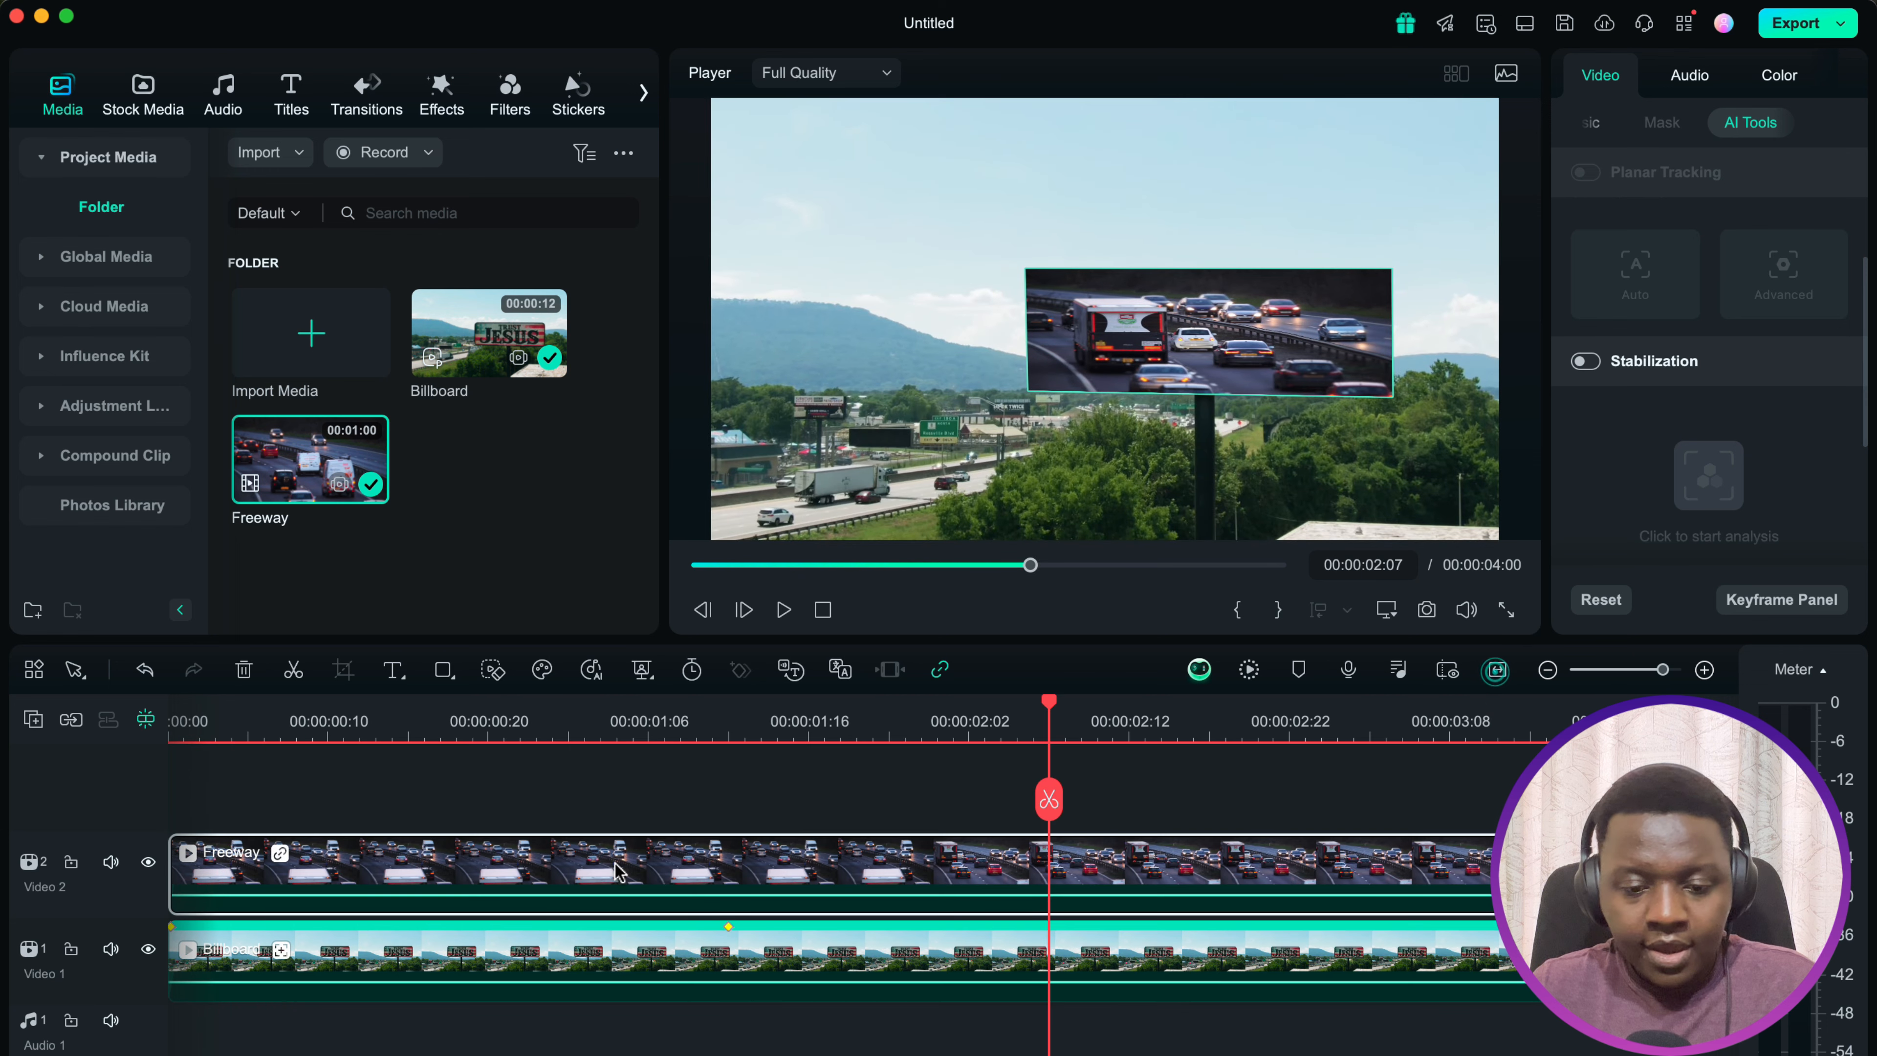
left_click(222, 729)
left_click_drag(218, 717, 192, 715)
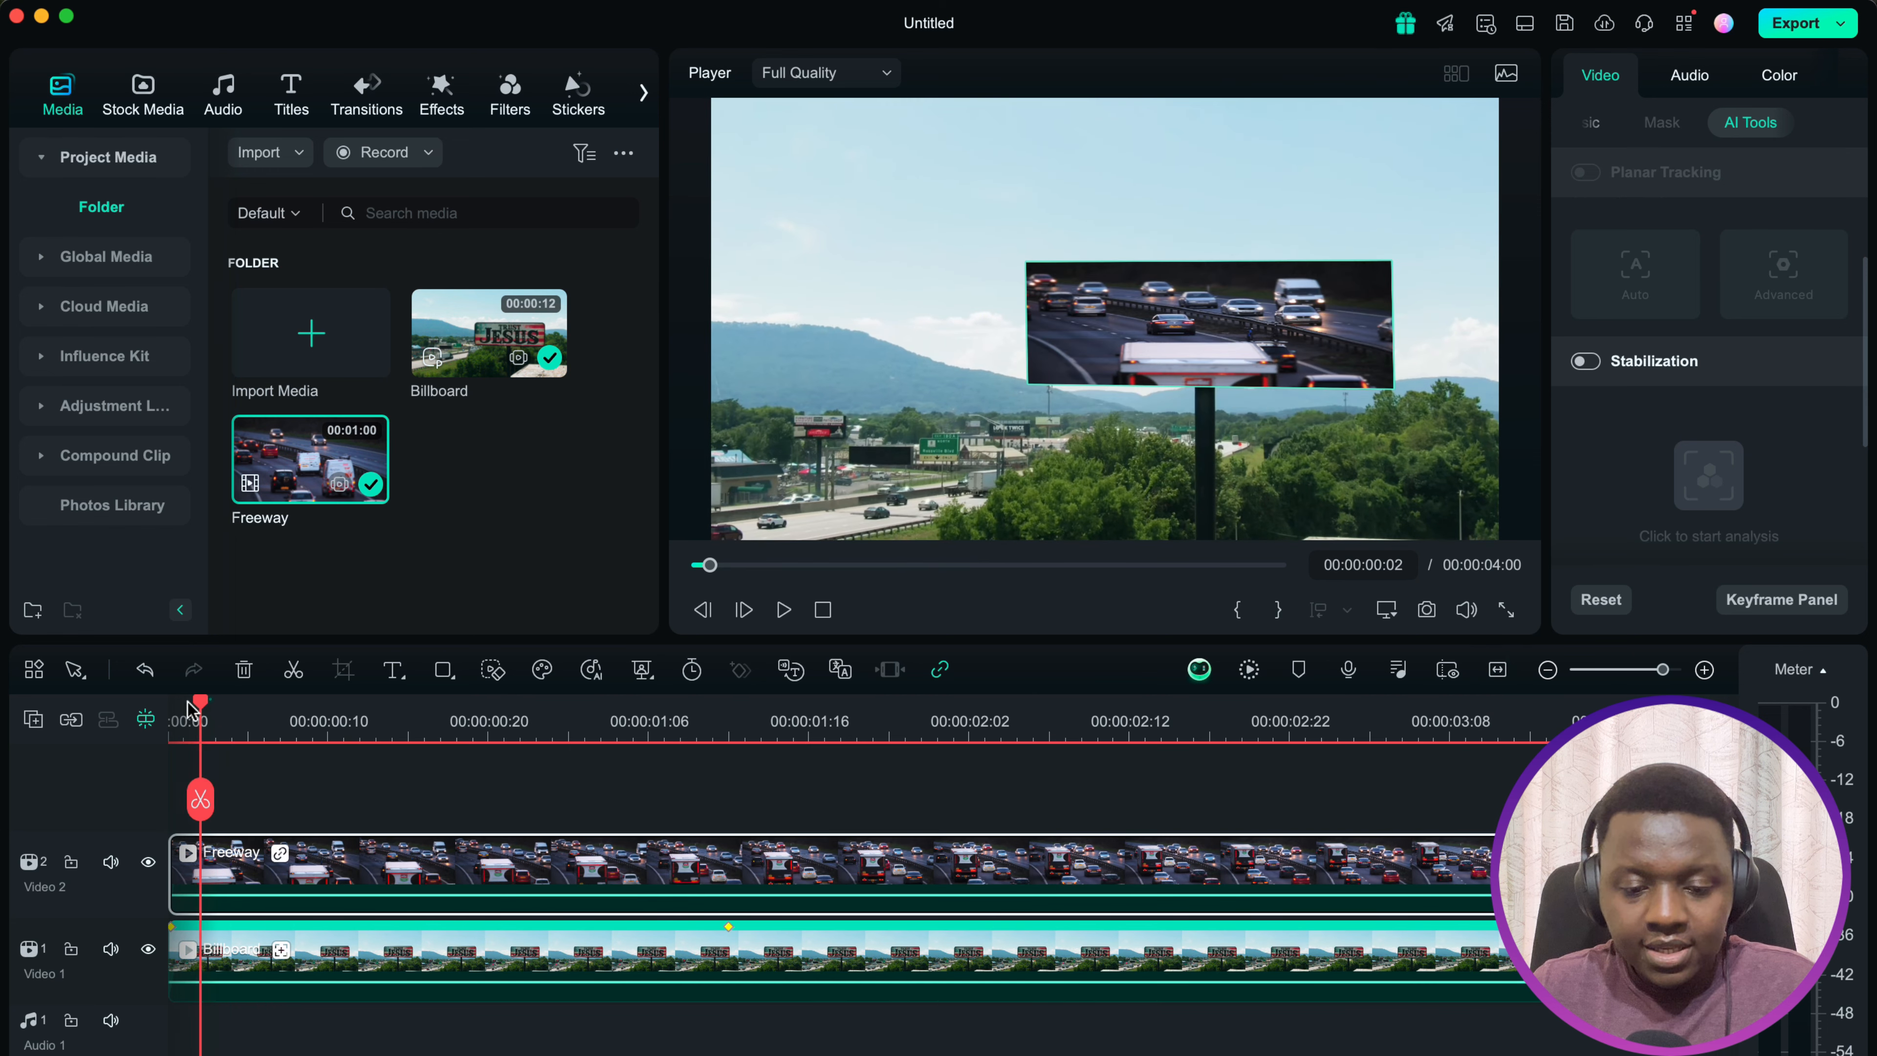
key("space")
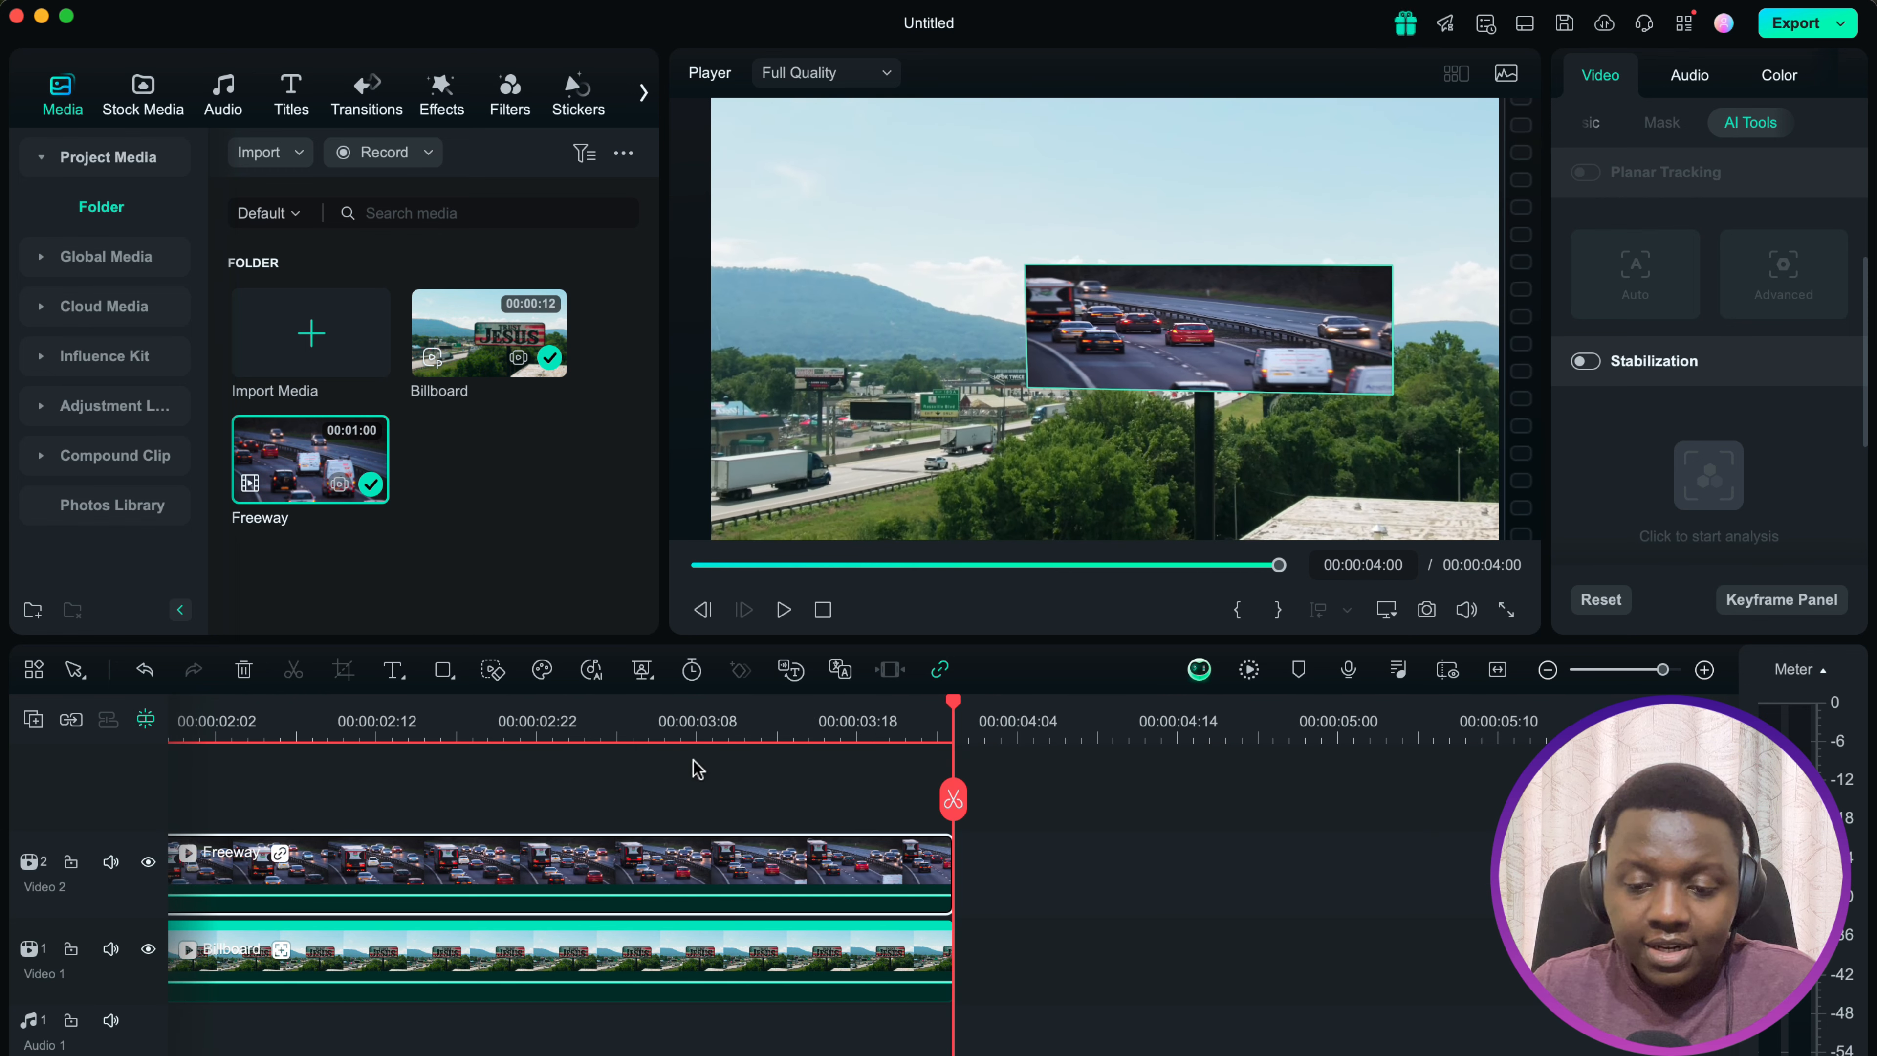
Step: At 00:00:01:14, unlink the Freeway clip's scale proportions and set its horizontal scale to 65%
left_click_drag(955, 704, 734, 768)
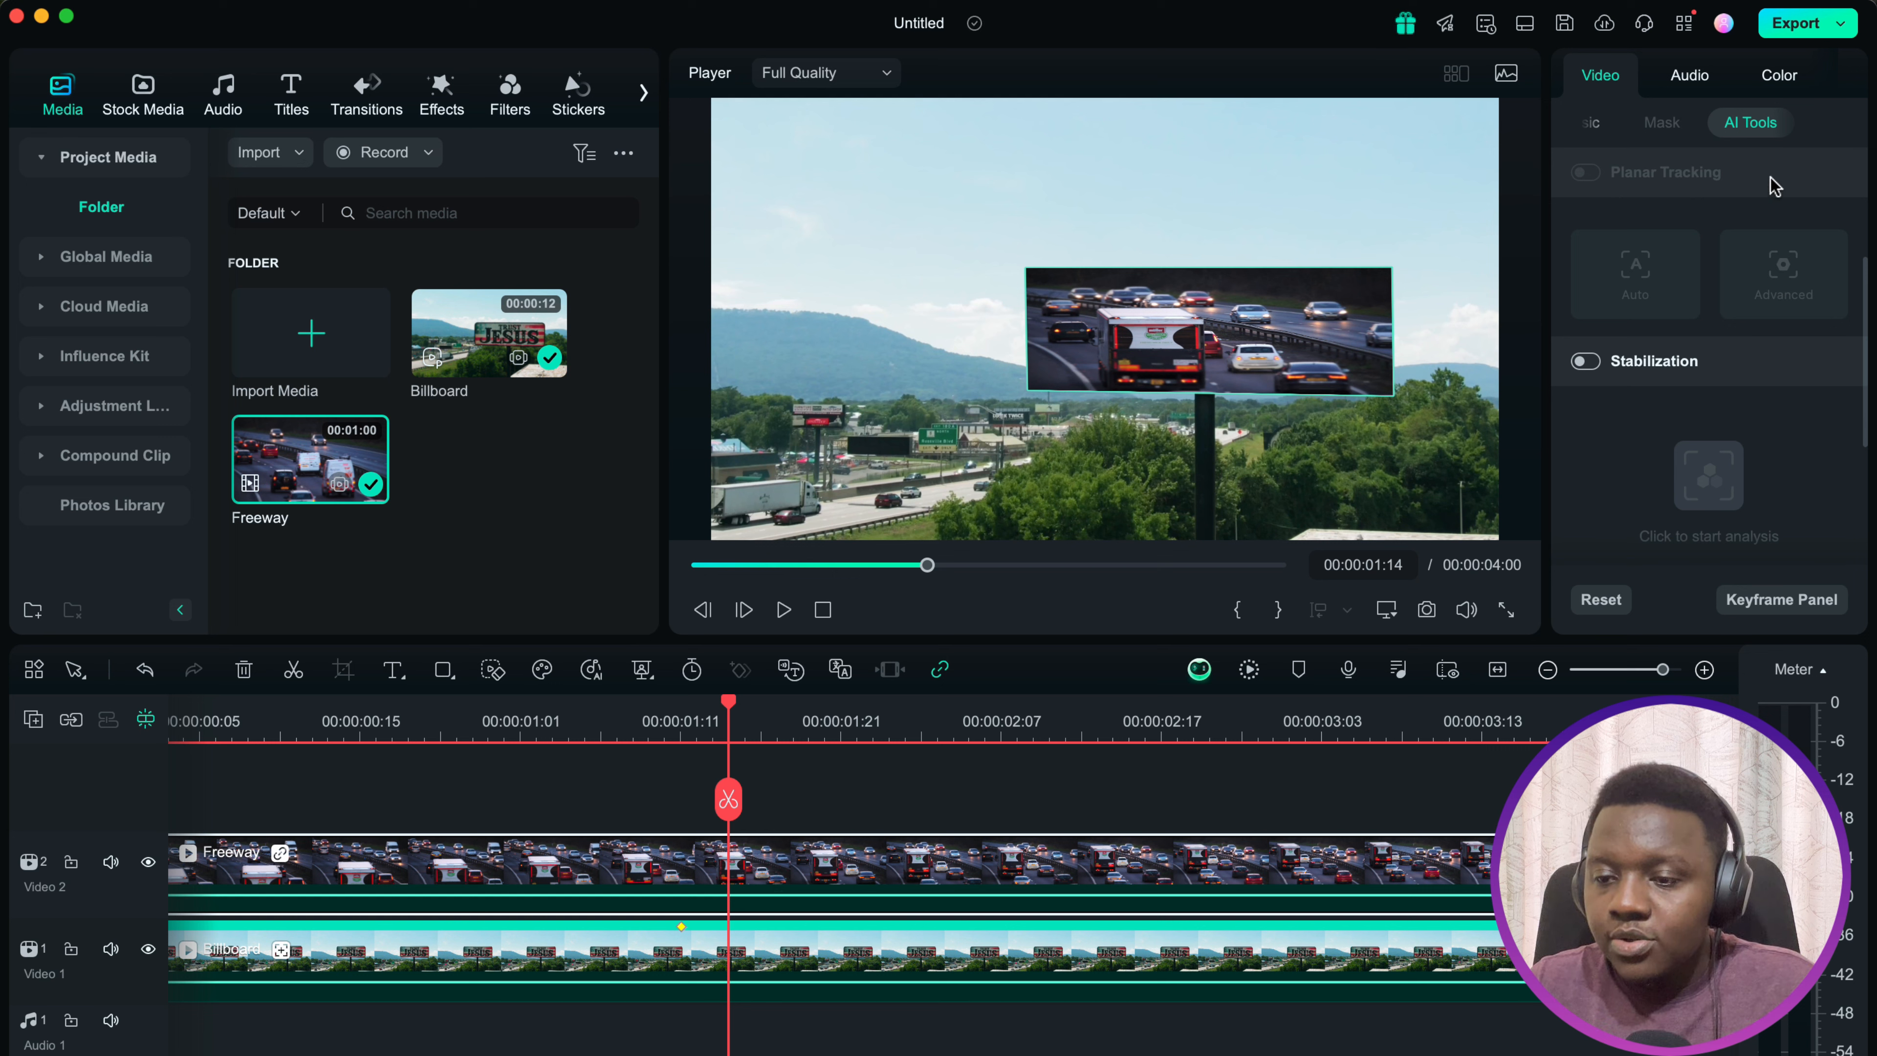
left_click(1598, 126)
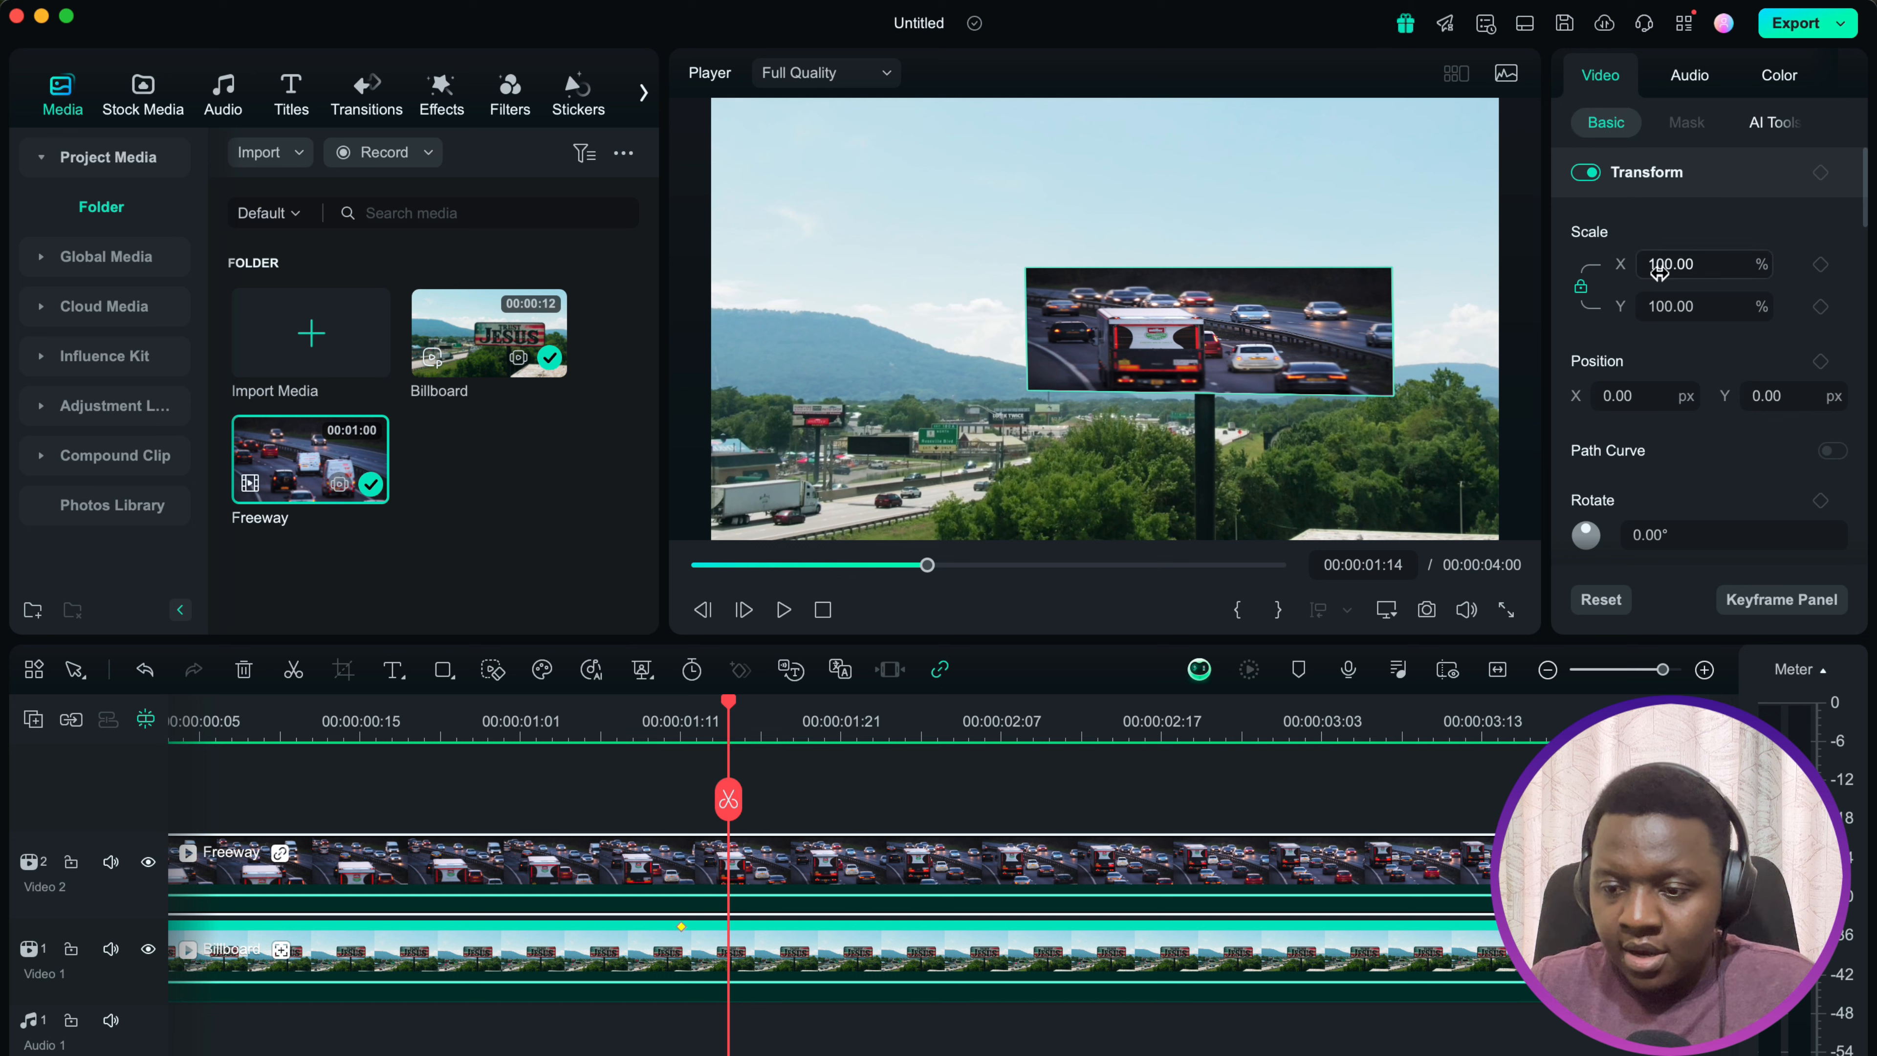
left_click(1580, 288)
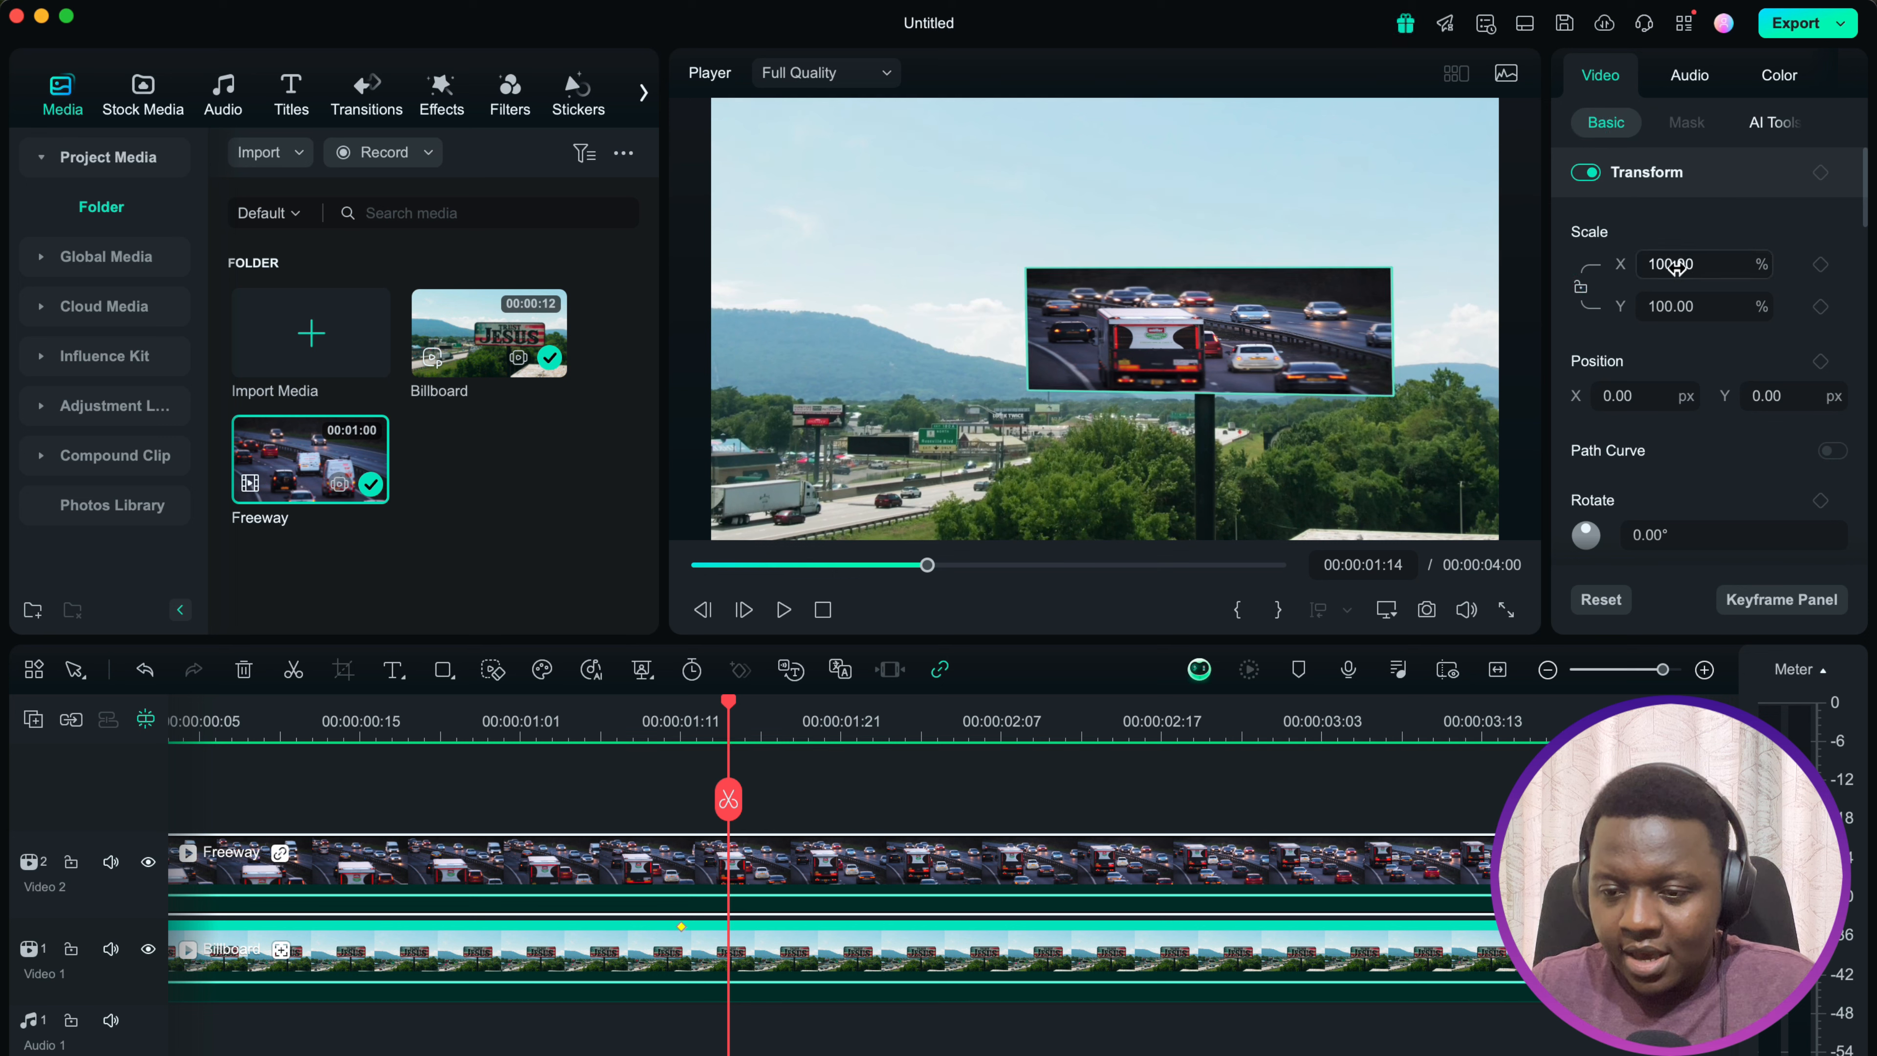
left_click_drag(1674, 266, 1632, 271)
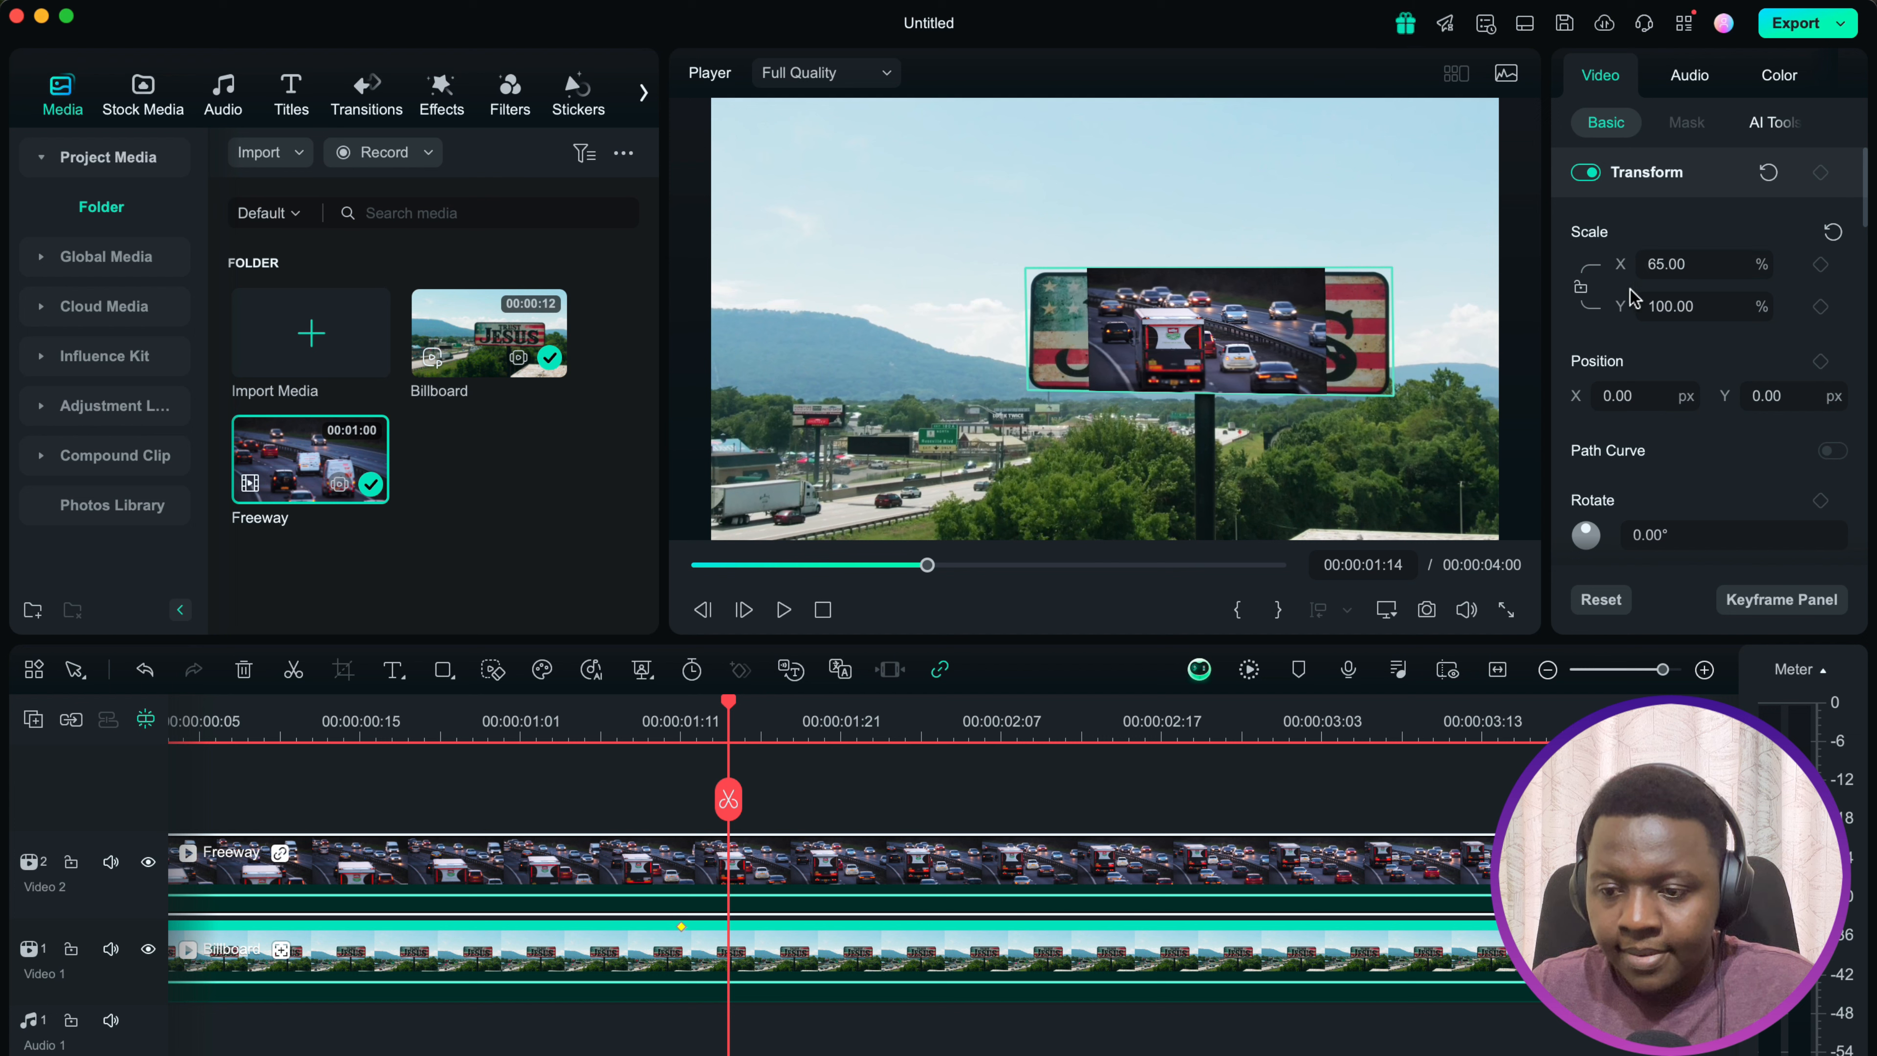
Step: Enable the Freeway clip's Background option and set its type to Color
scroll(1763, 505, "down", 5)
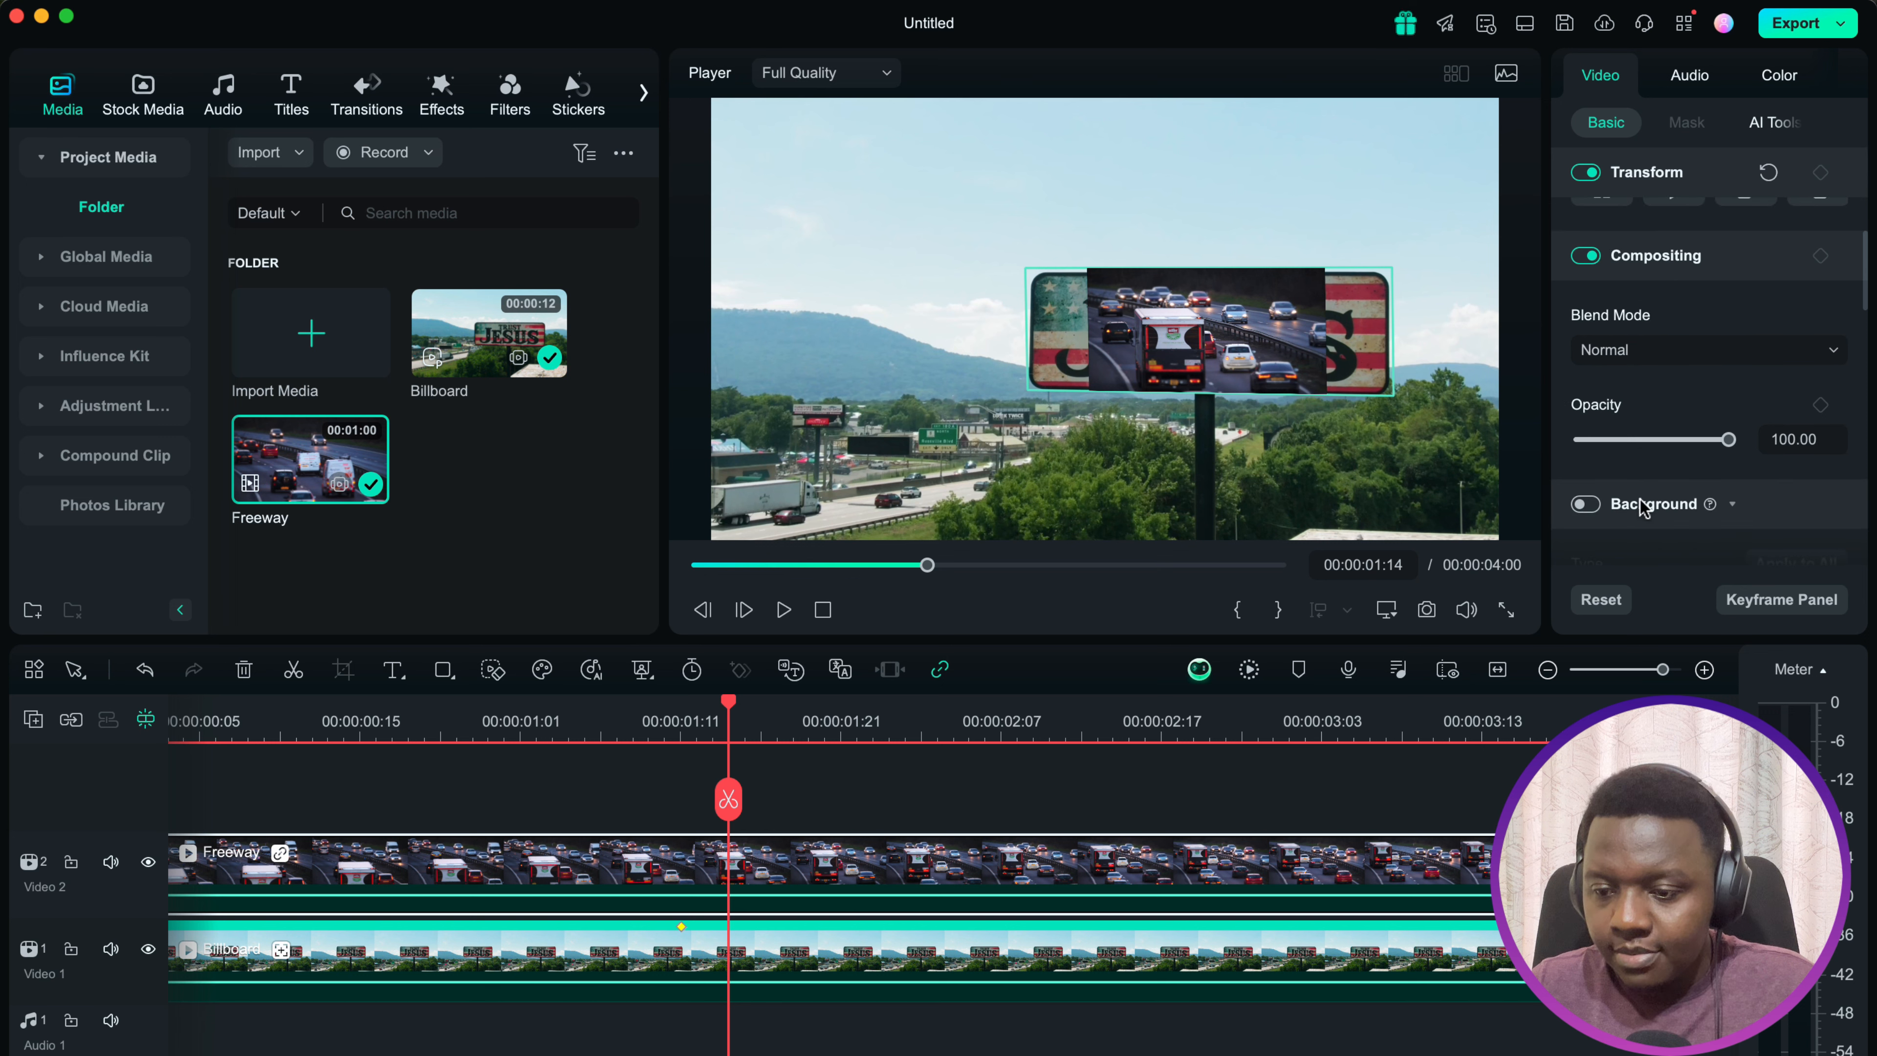
left_click(1585, 505)
scroll(1784, 462, "down", 3)
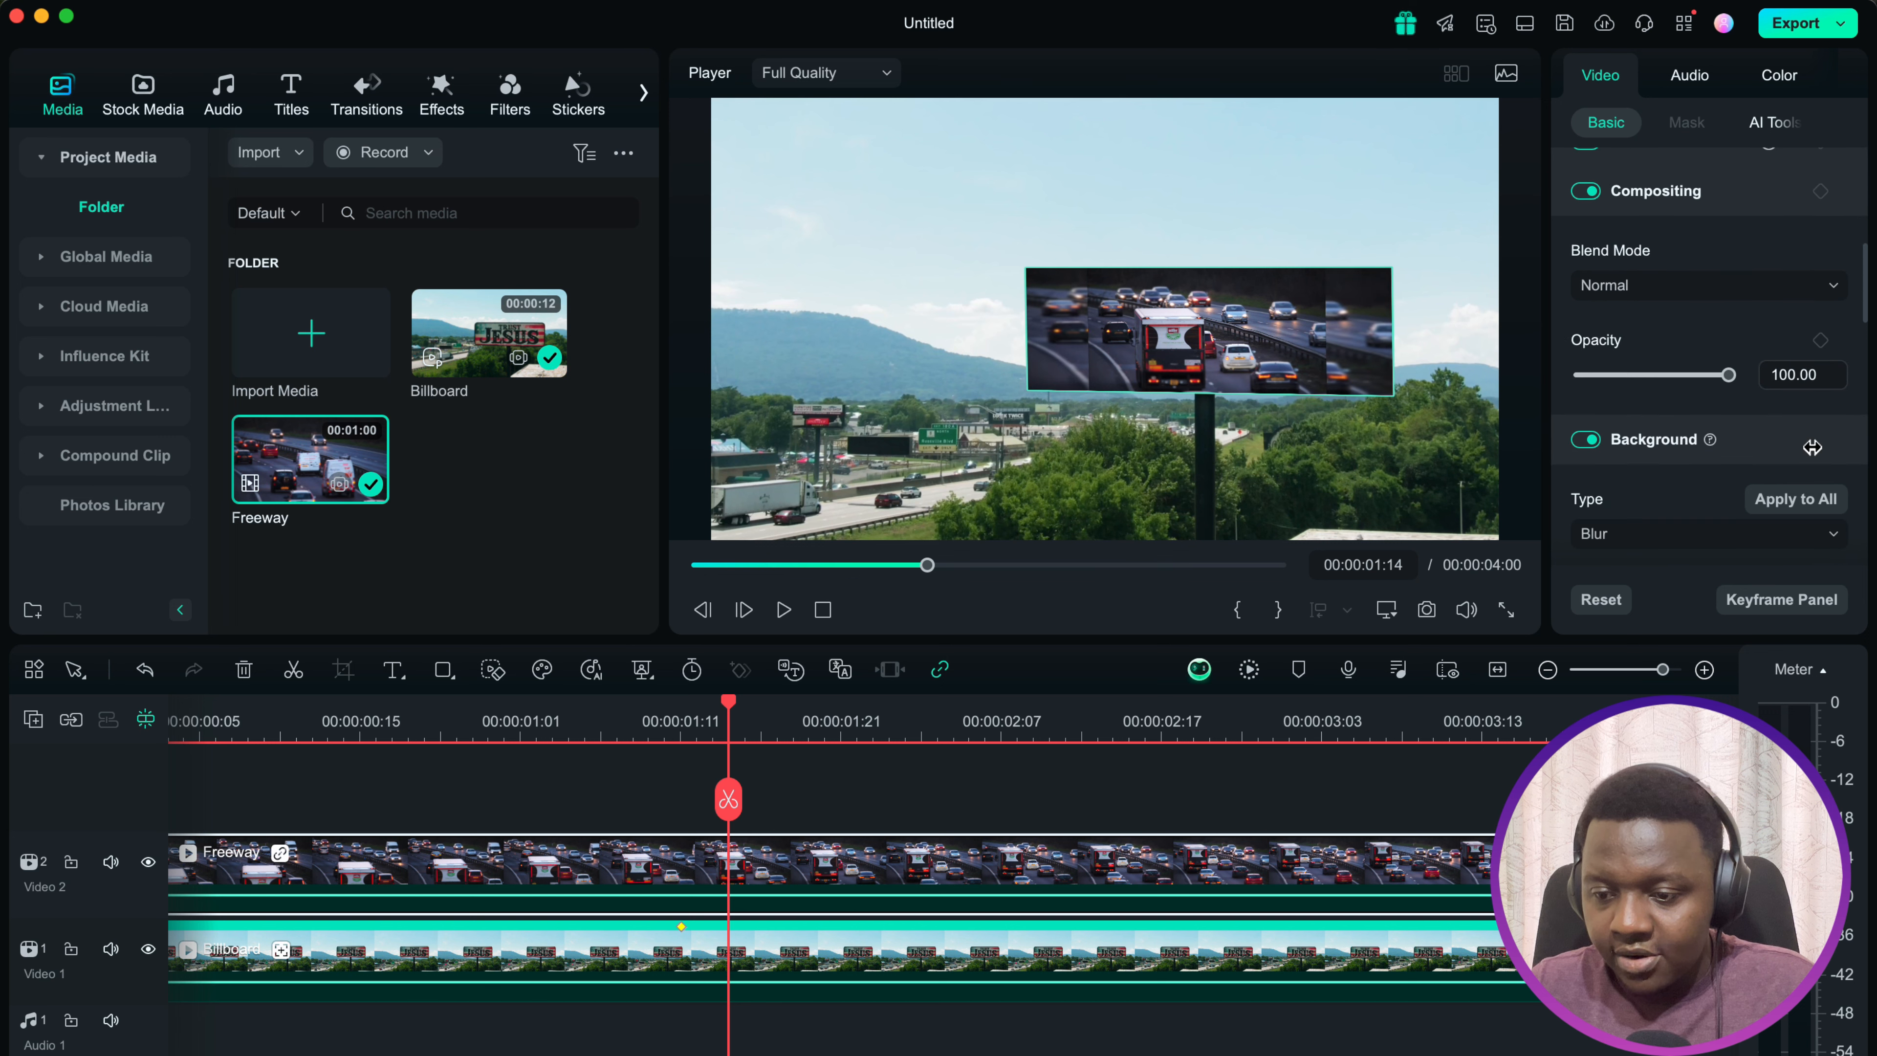
left_click(1700, 481)
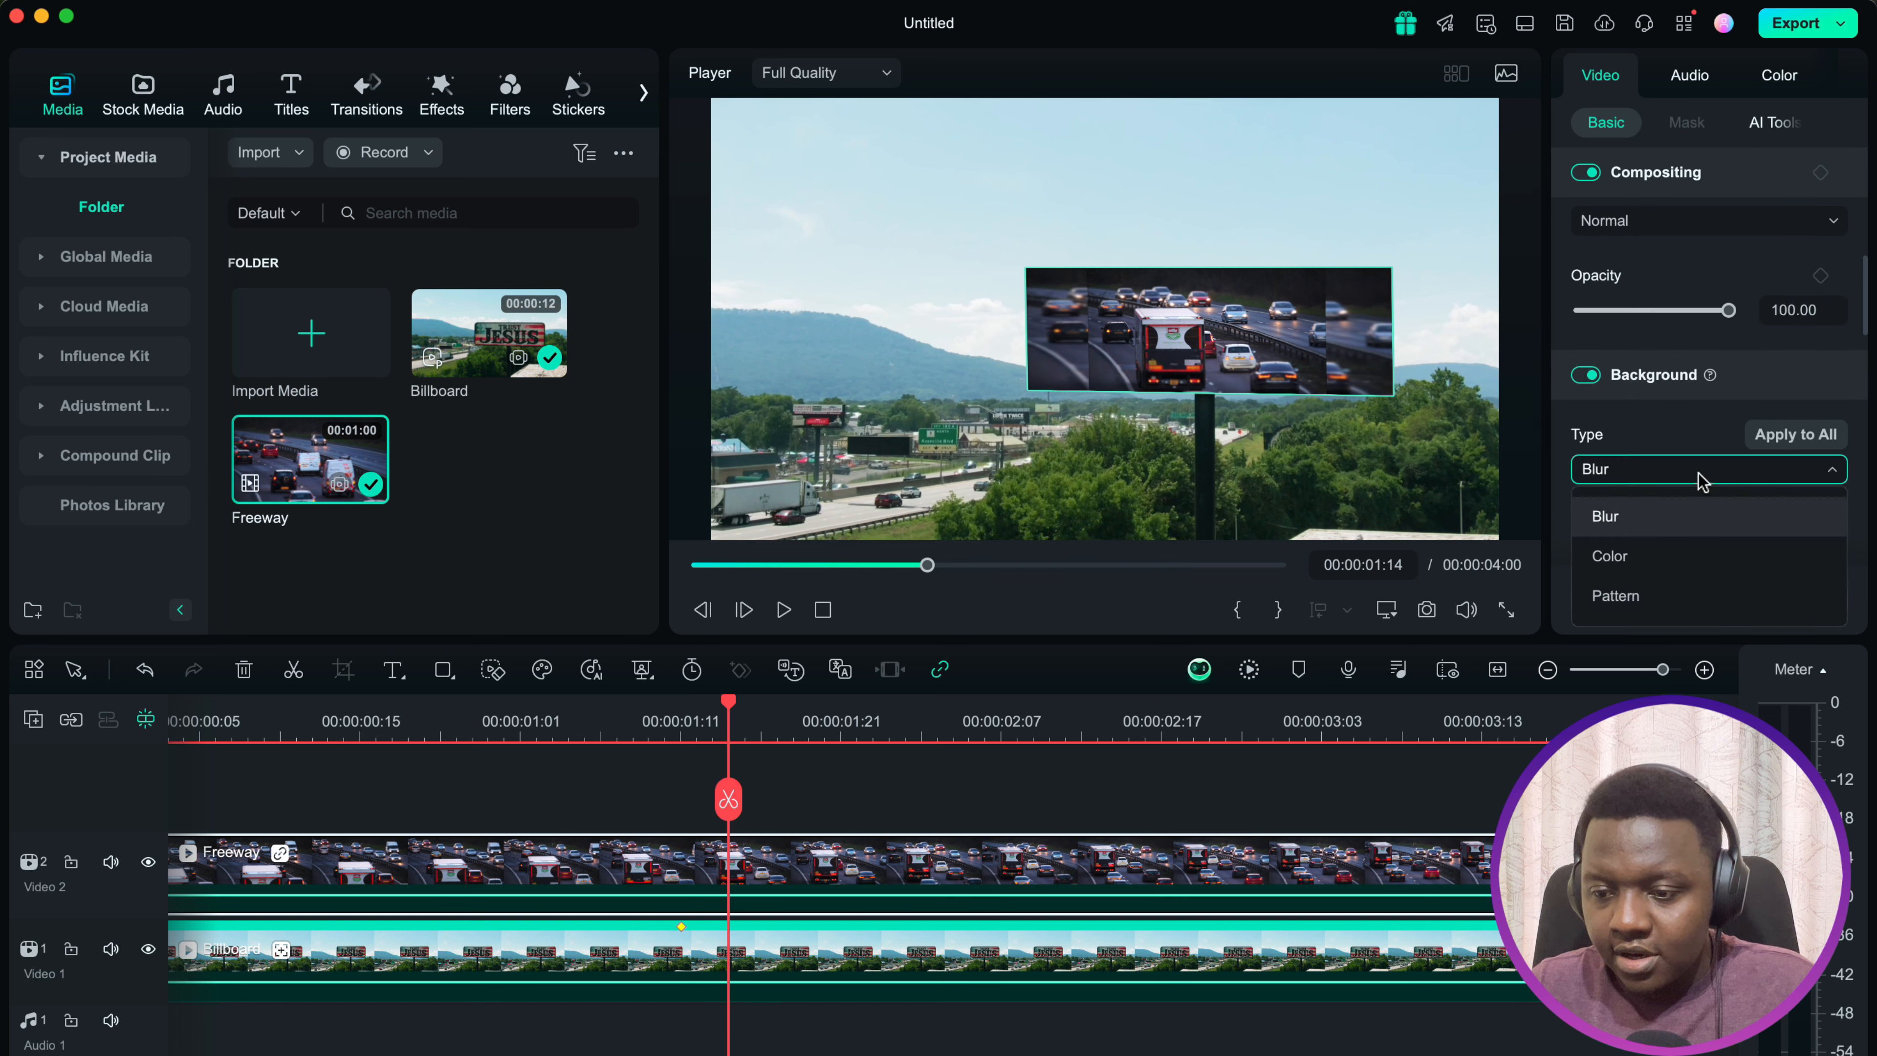
left_click(1692, 555)
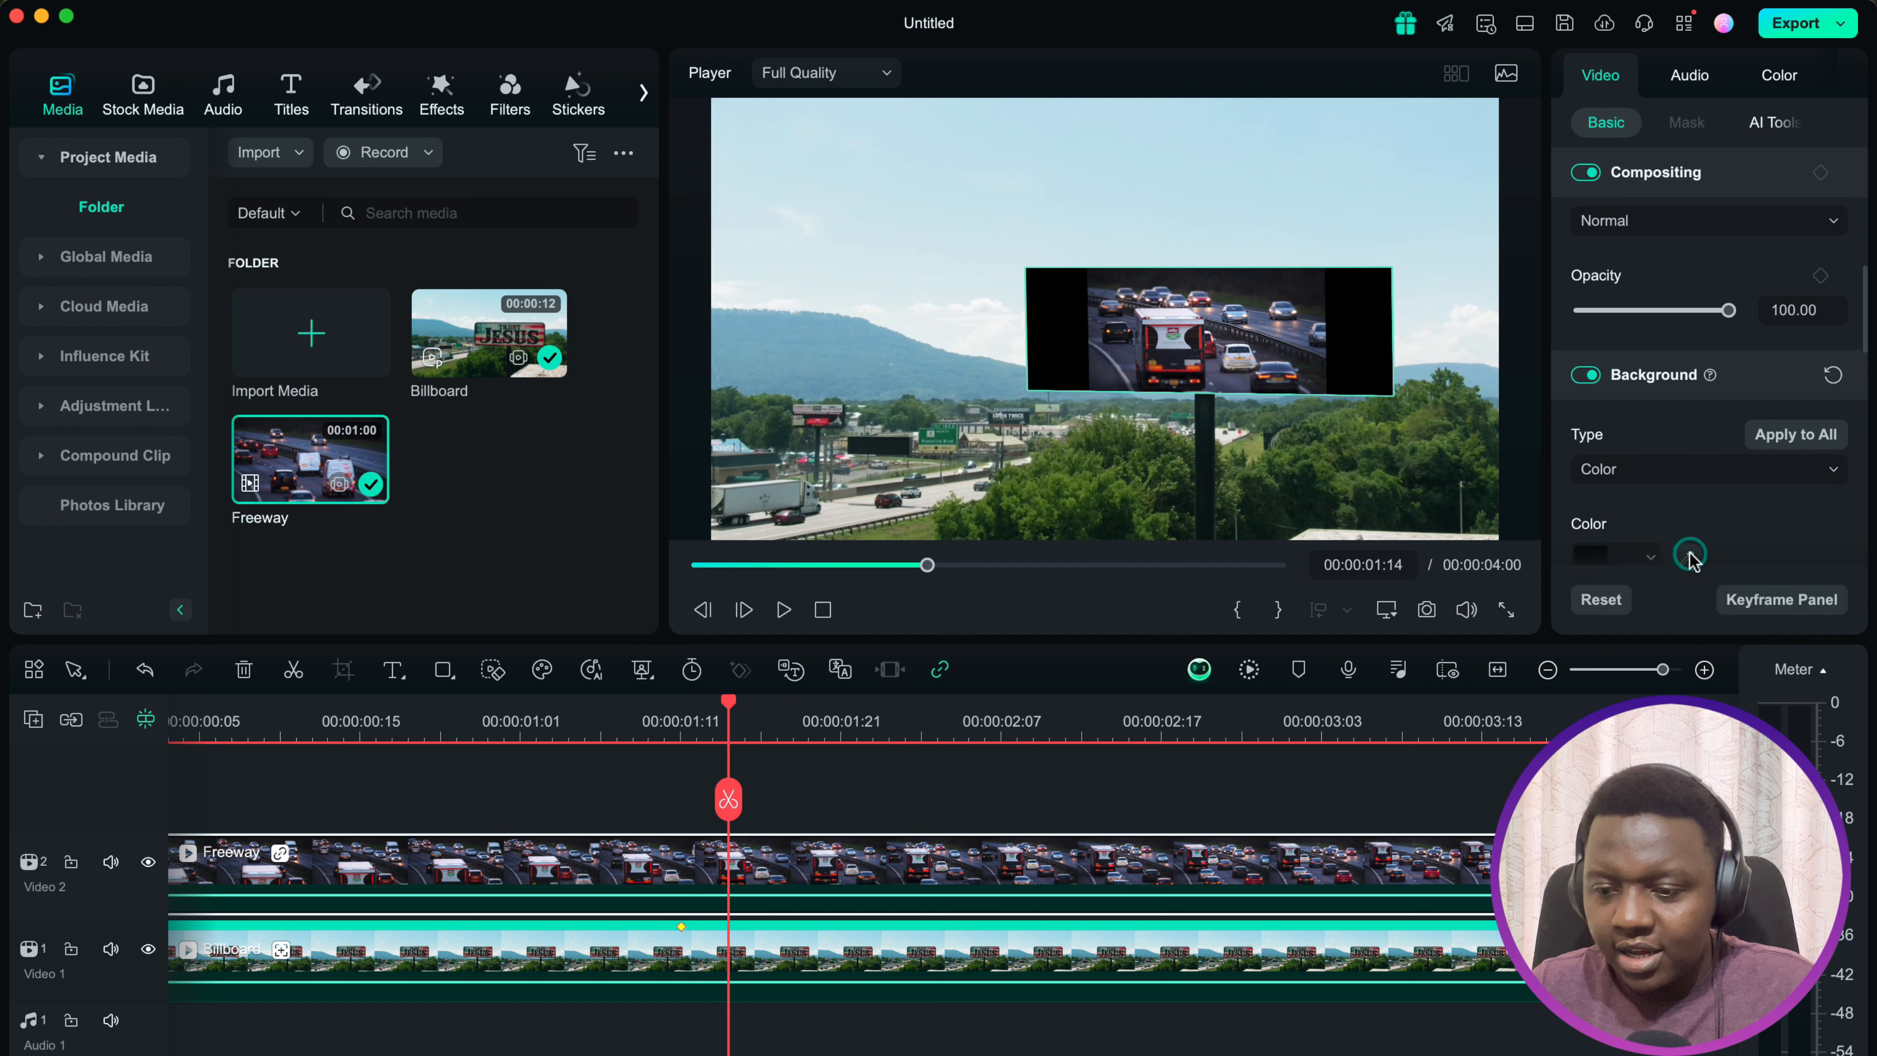
Step: Try a teal background color behind the Freeway clip and return it to black
scroll(1713, 542, "down", 3)
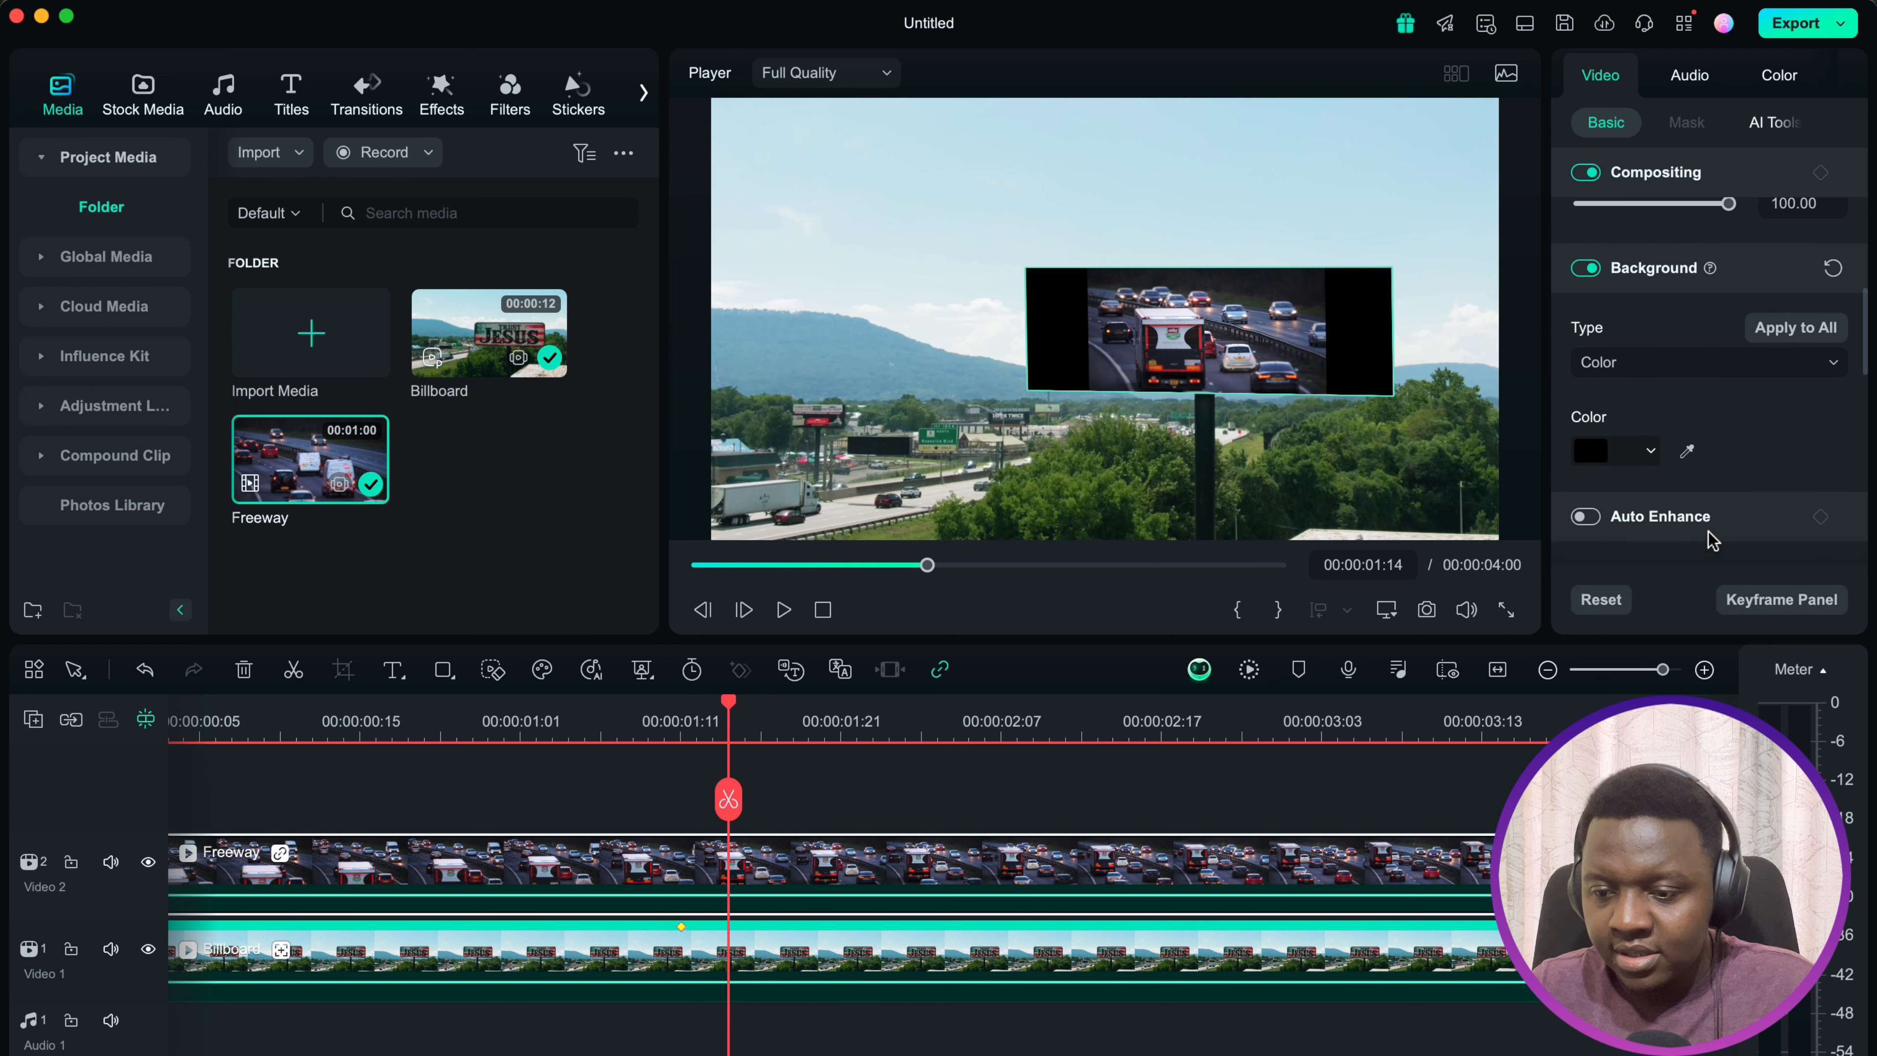
left_click(1654, 449)
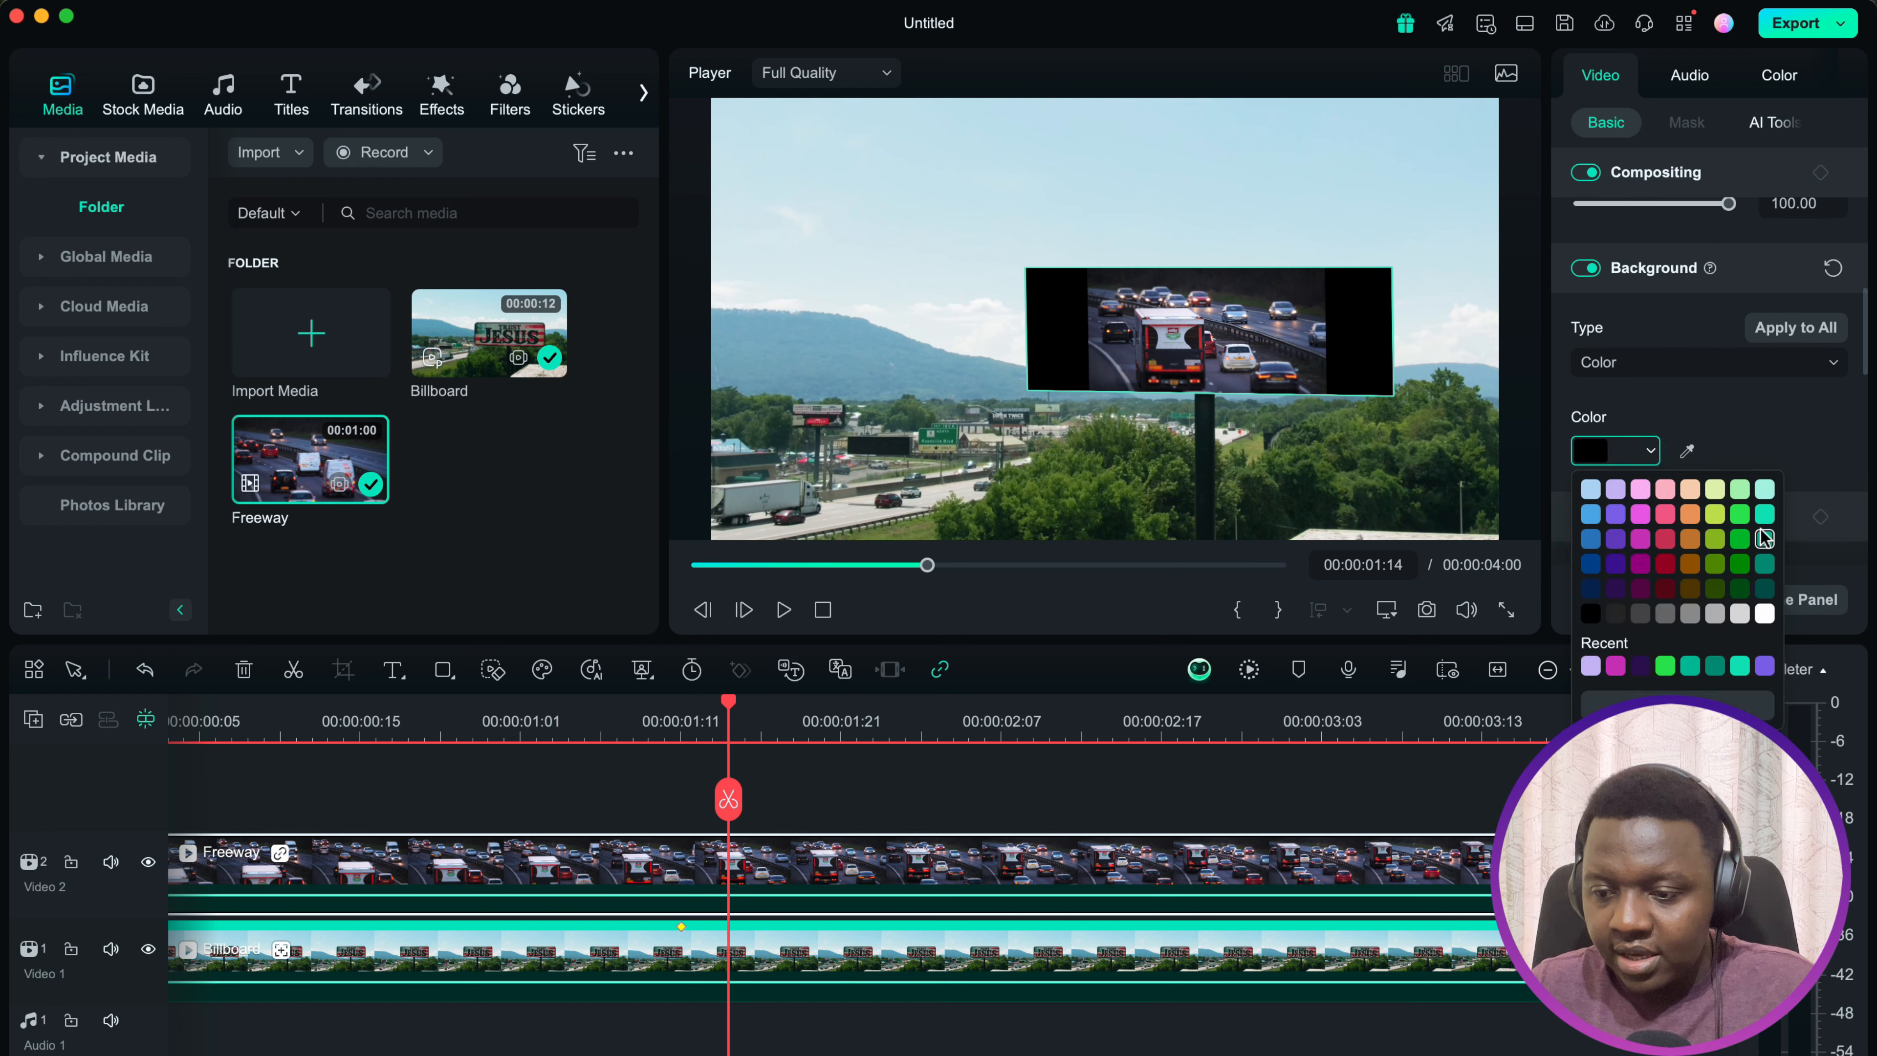
left_click(1764, 538)
left_click(1653, 451)
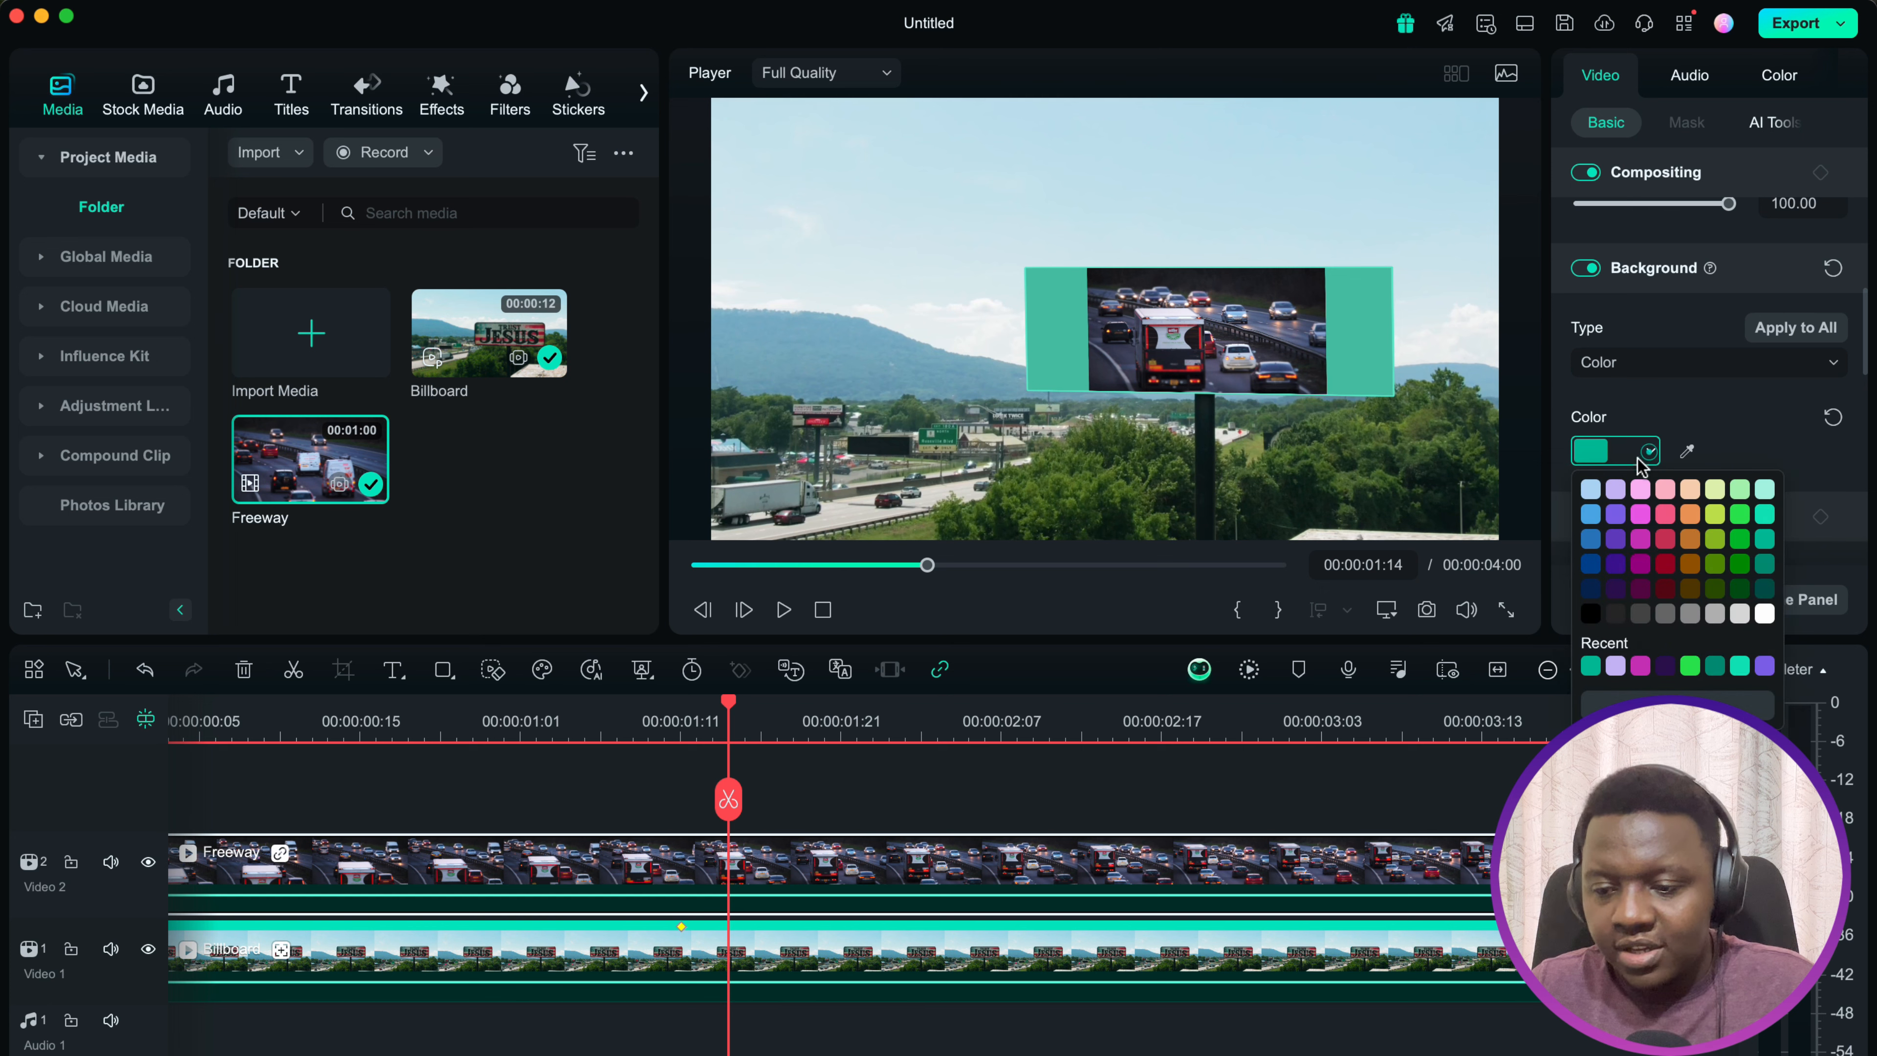
left_click(1593, 613)
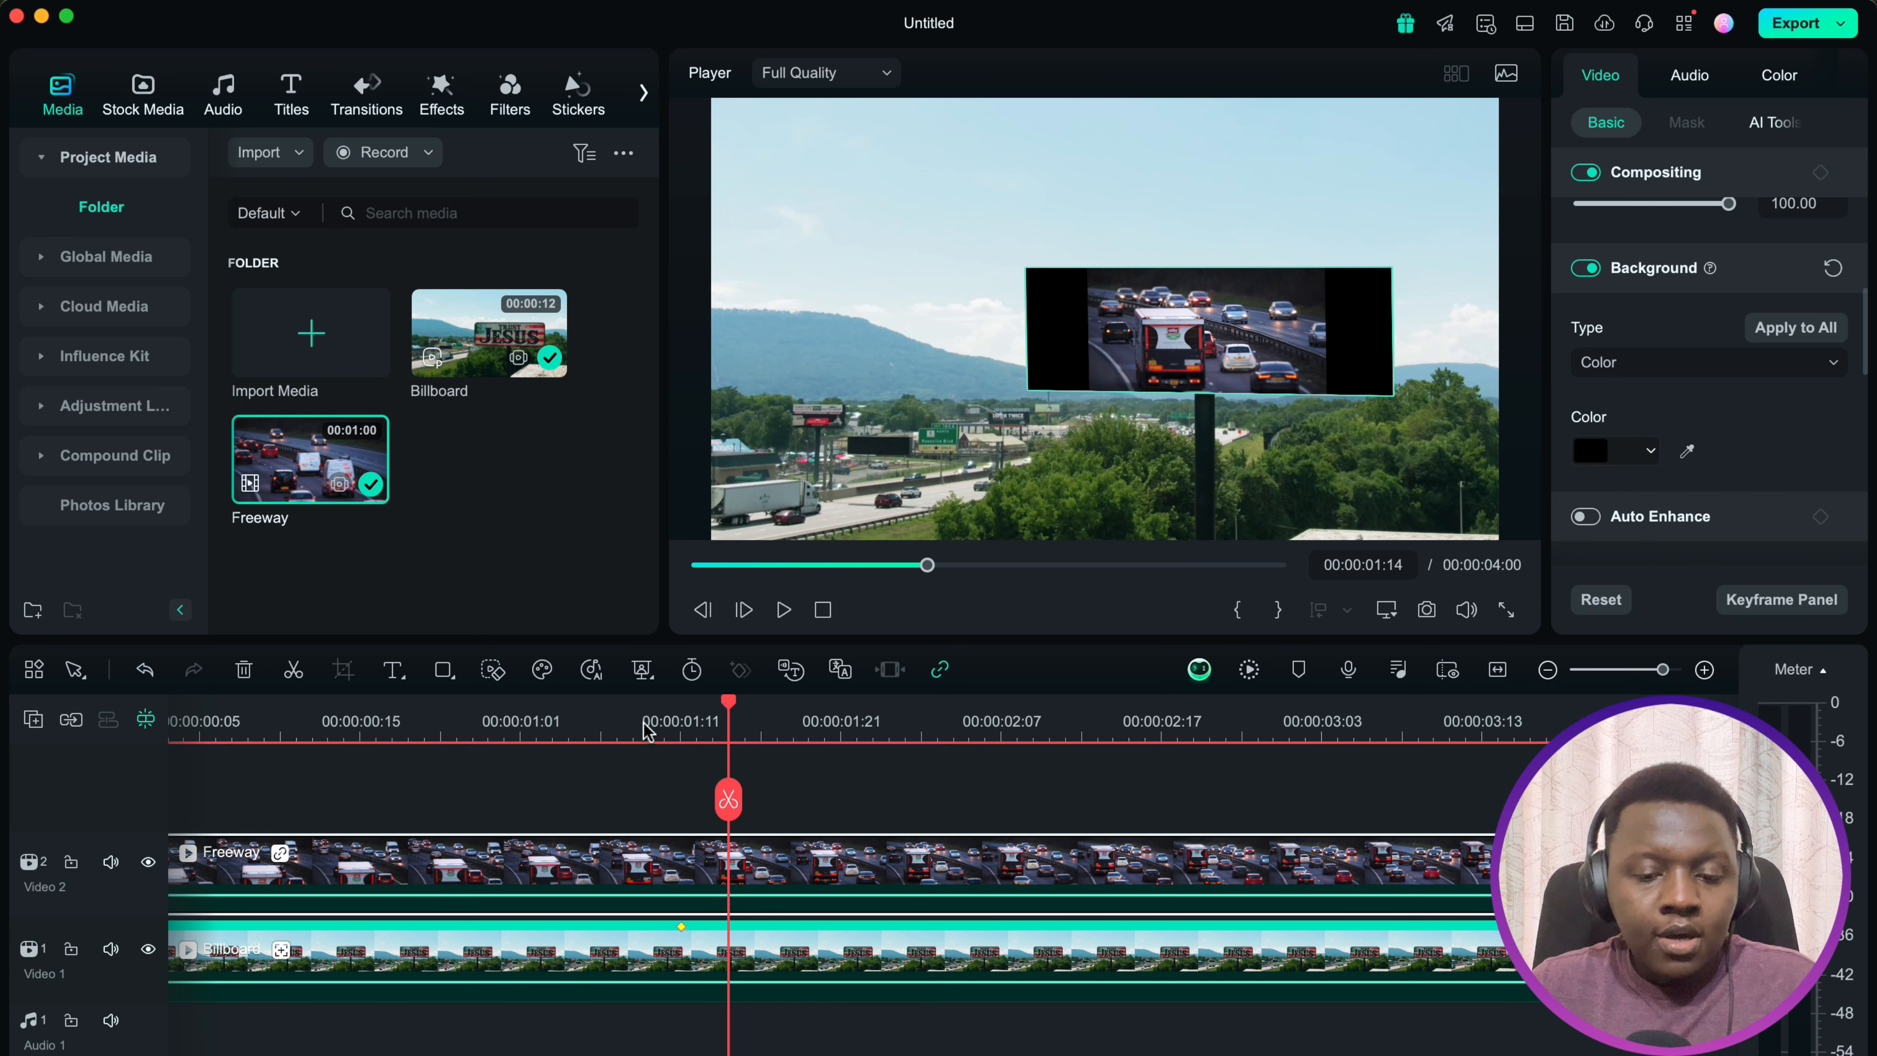
Step: Play the timeline from the start to review the billboard with its new background
key("Home")
key("space")
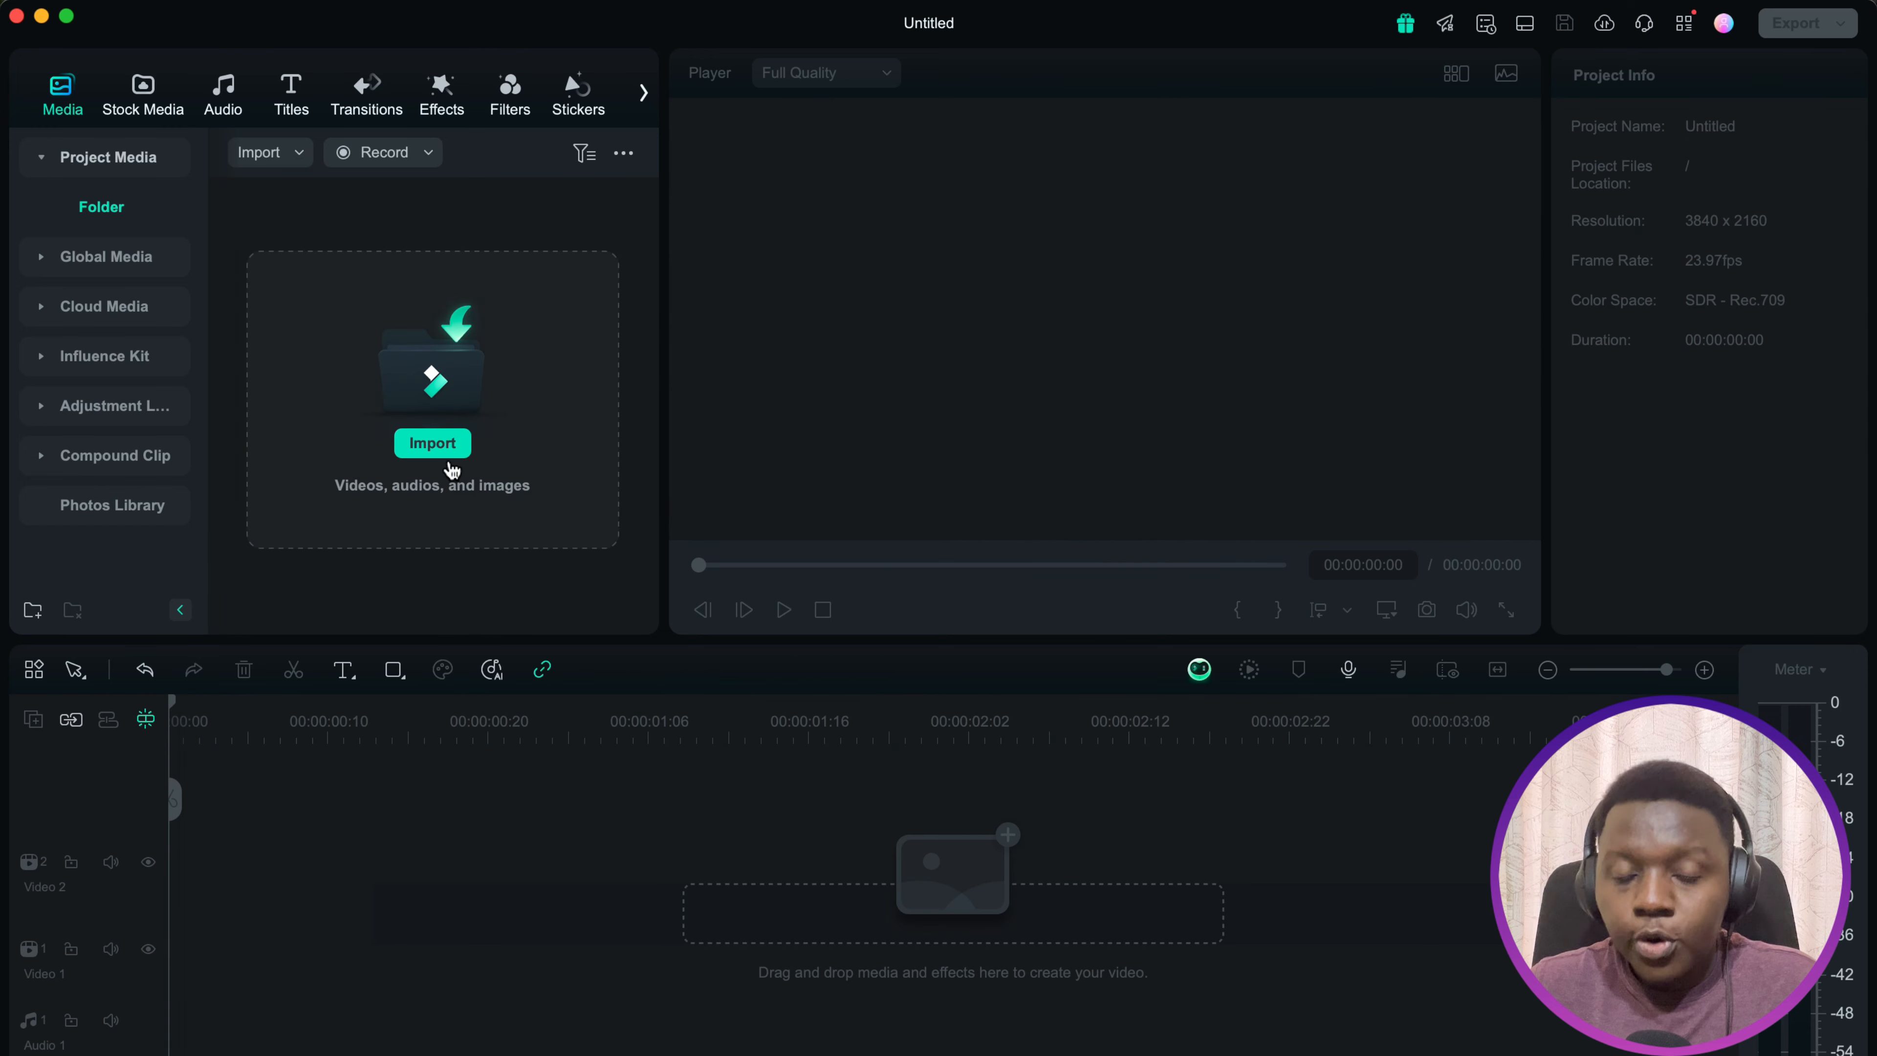
Step: Import the Alleyway video file into the empty project and place it at the start of the Video 2 track
left_click(448, 452)
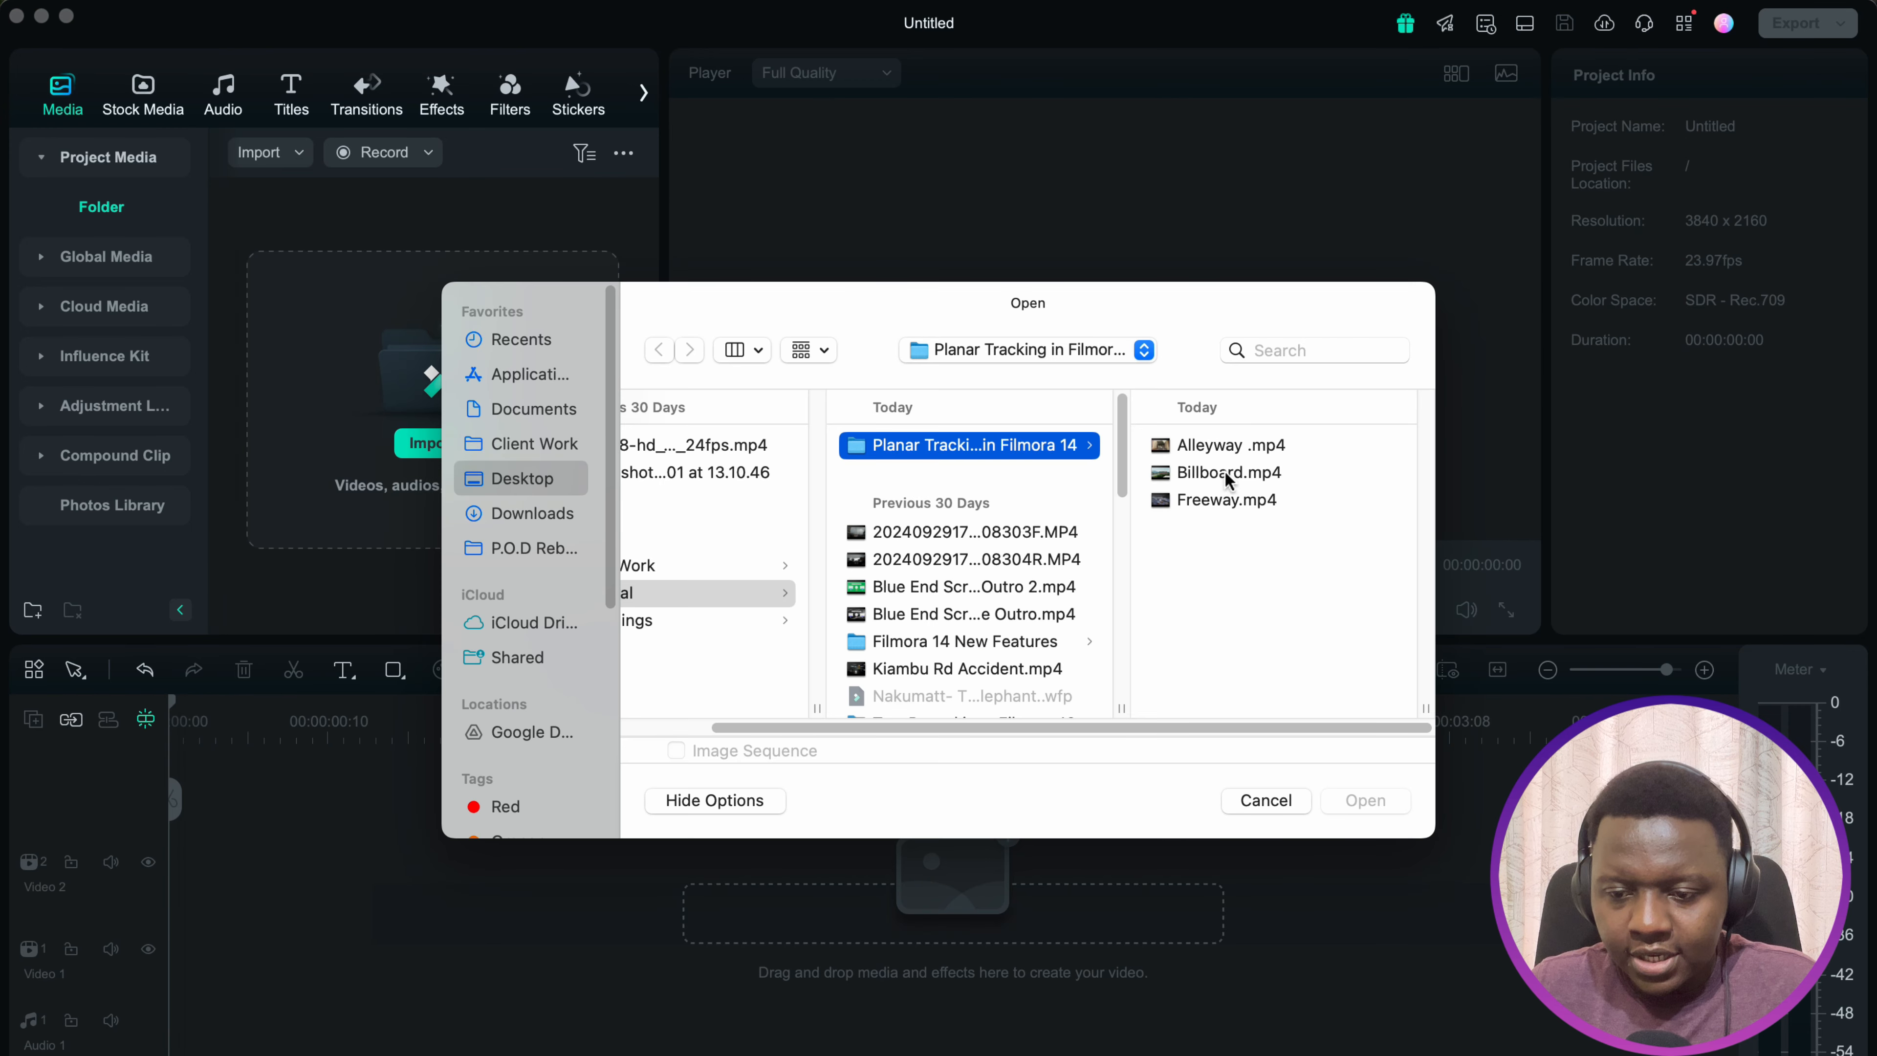
left_click(1232, 448)
left_click(1364, 800)
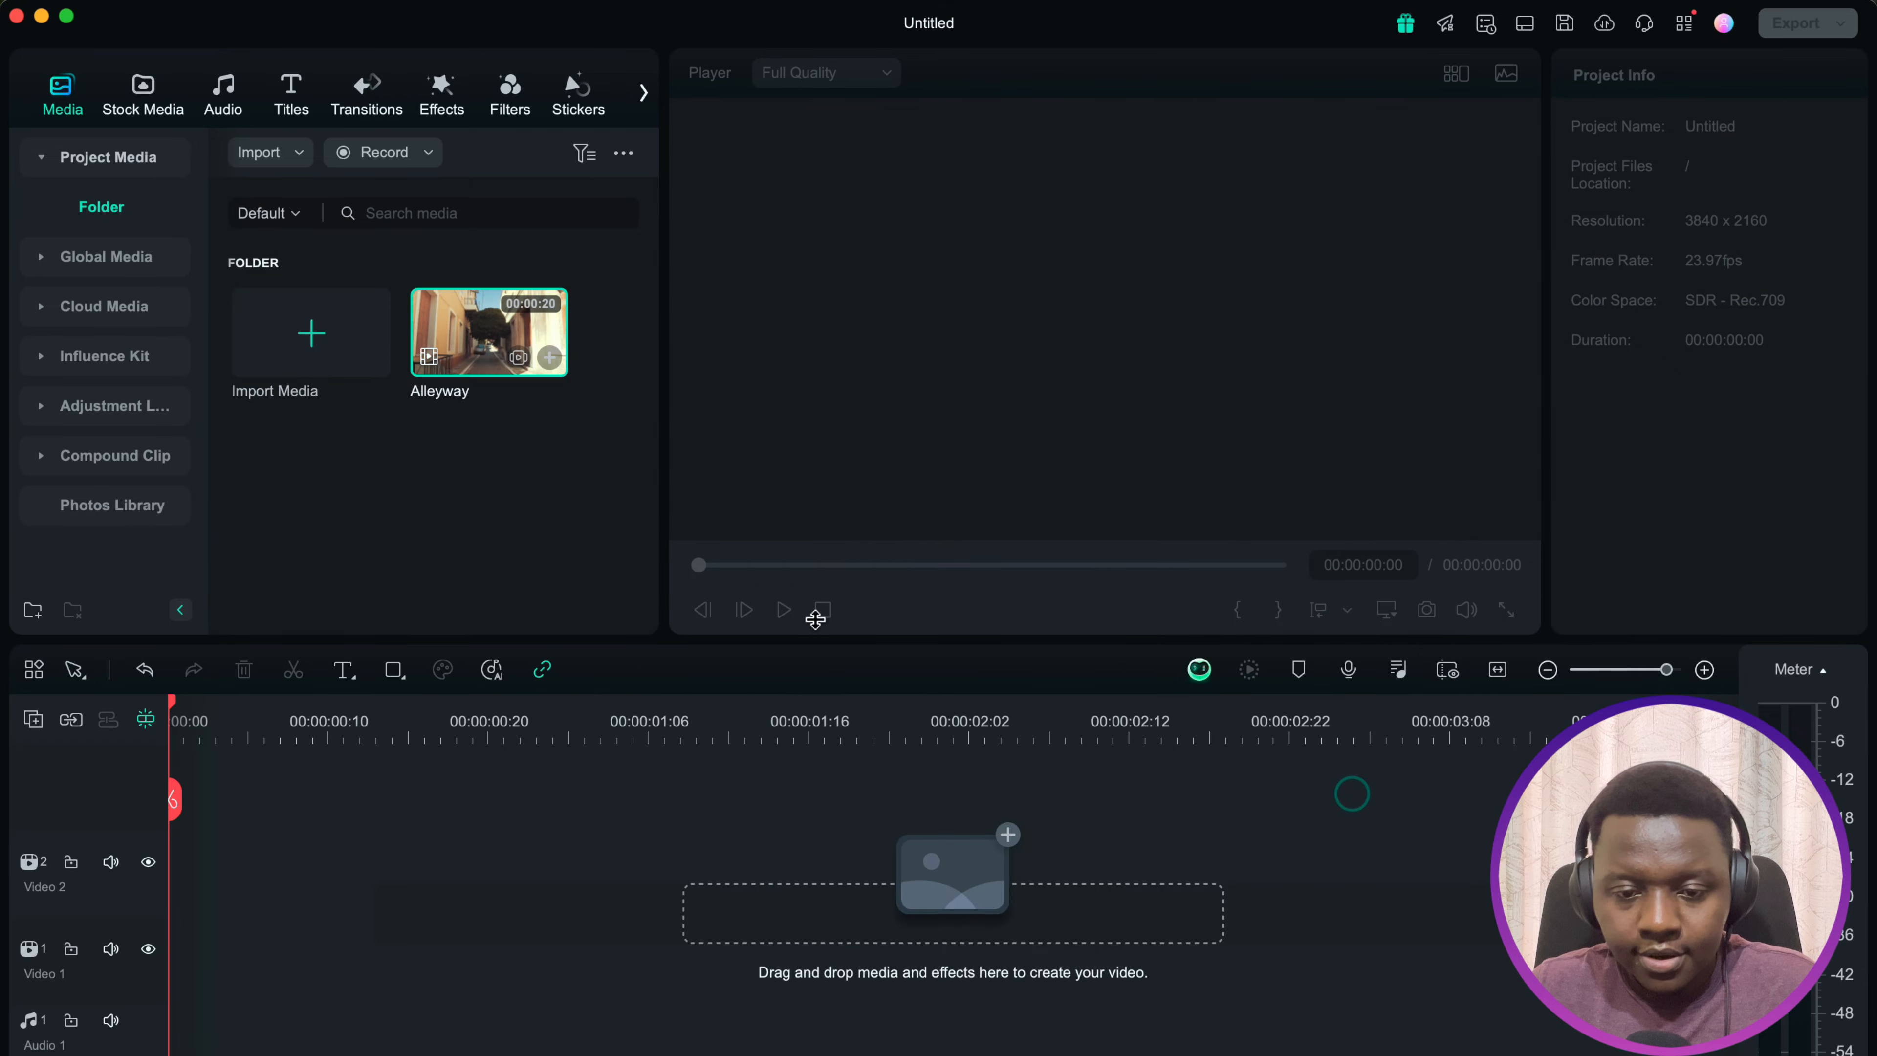
left_click_drag(458, 364, 167, 881)
left_click(1083, 595)
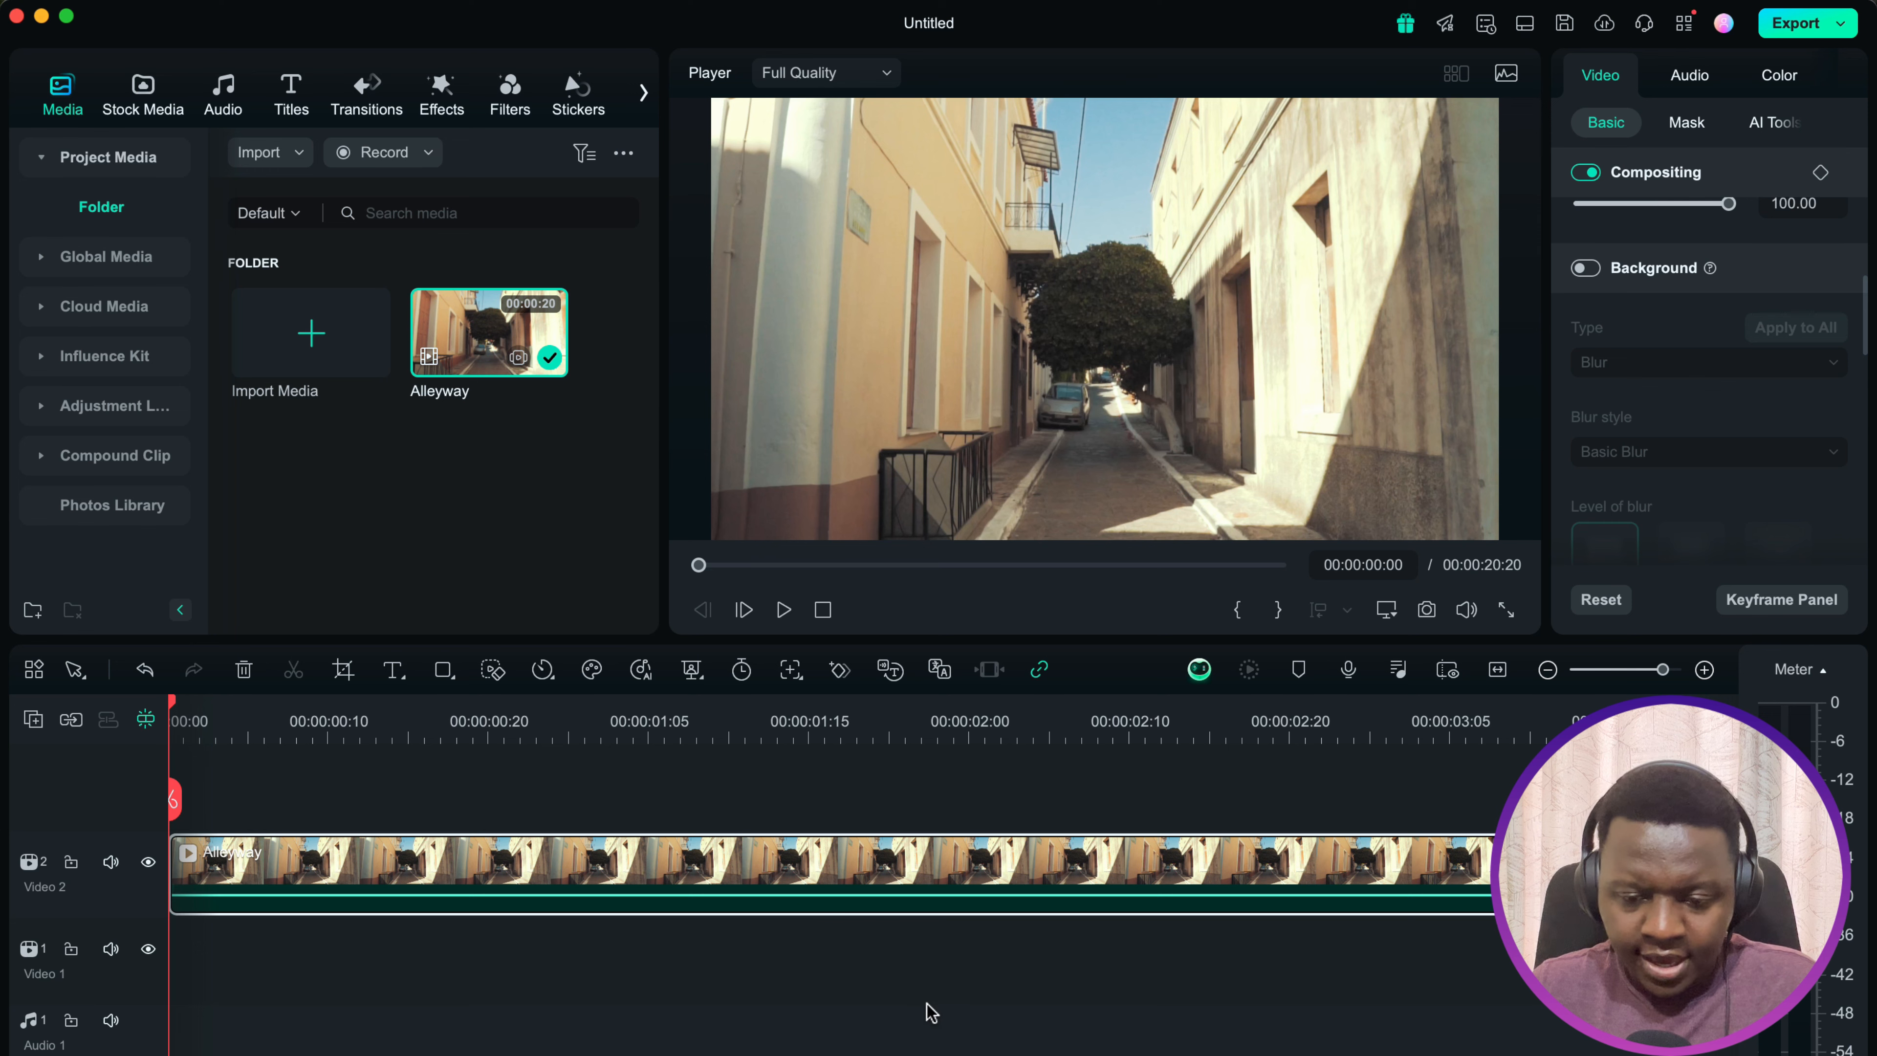
Step: Trim the end of the Alleyway clip so that it lasts 00:00:09:05
key("super+minus")
key("super+minus")
key("super+minus")
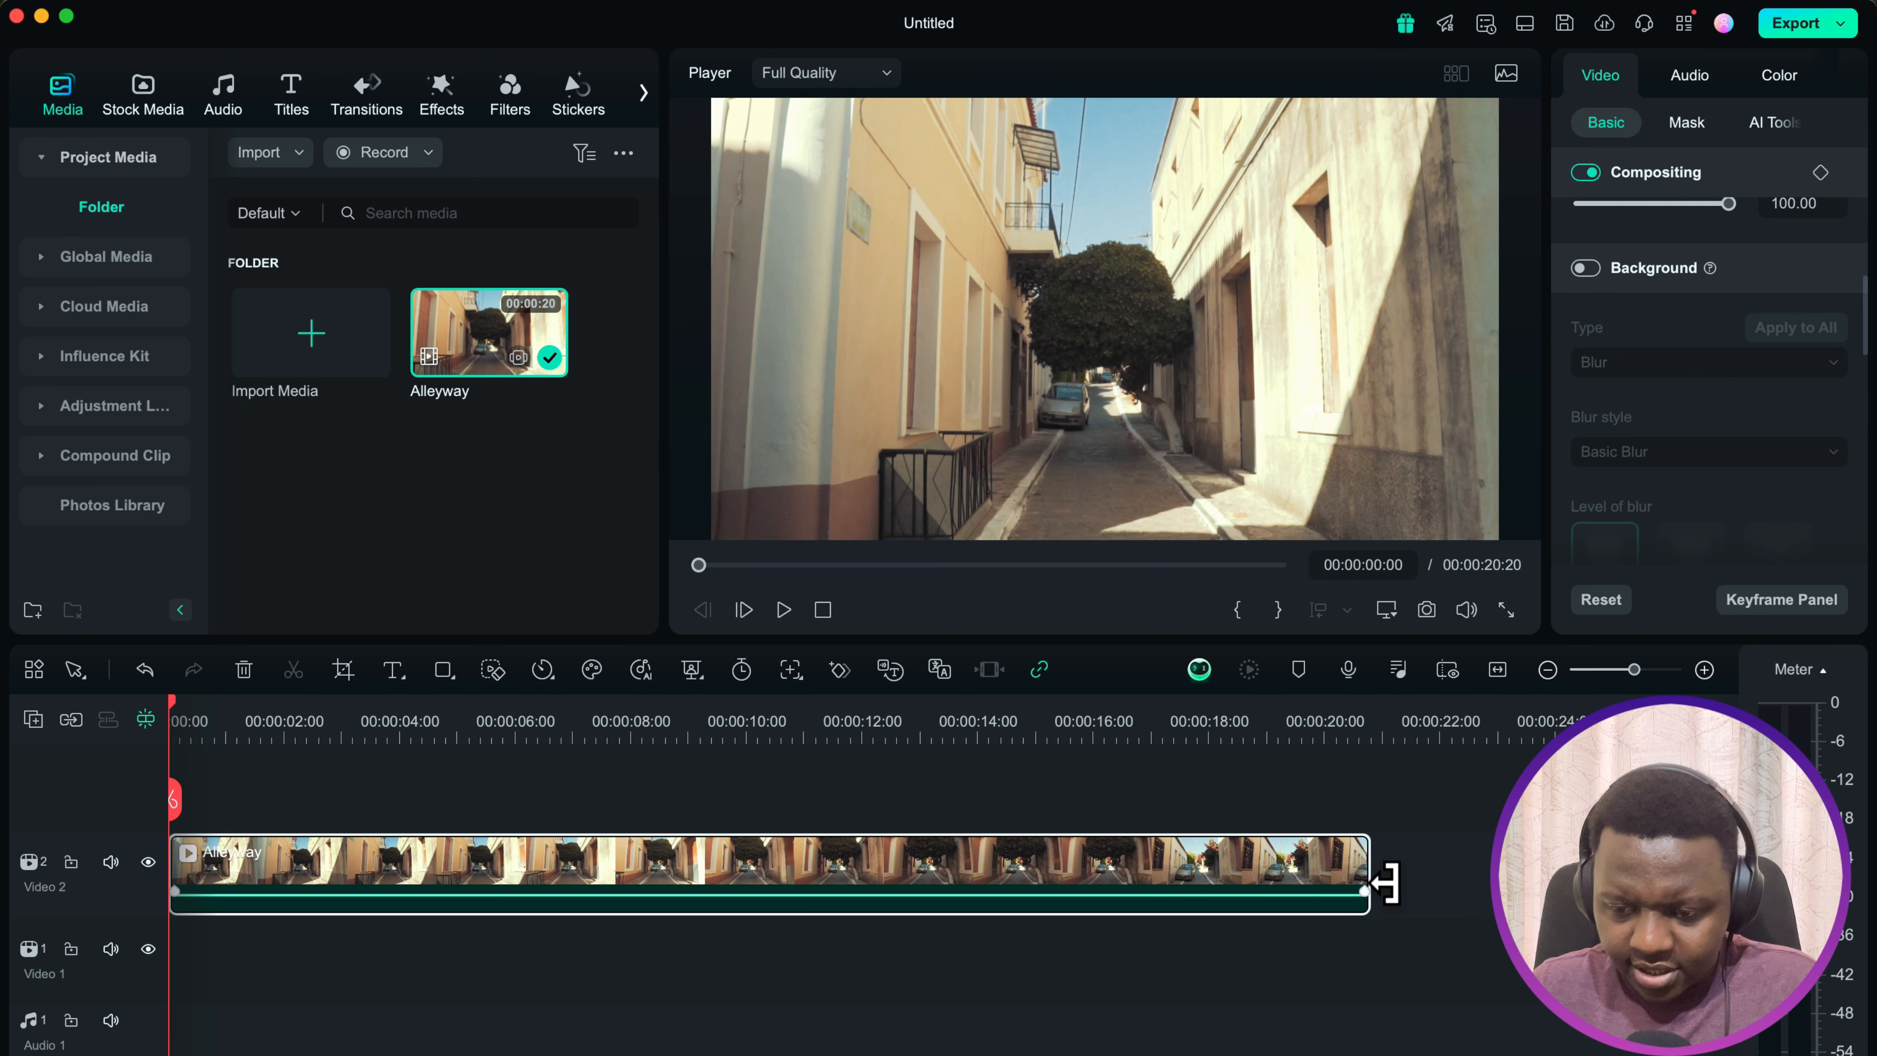
left_click_drag(1383, 884, 698, 917)
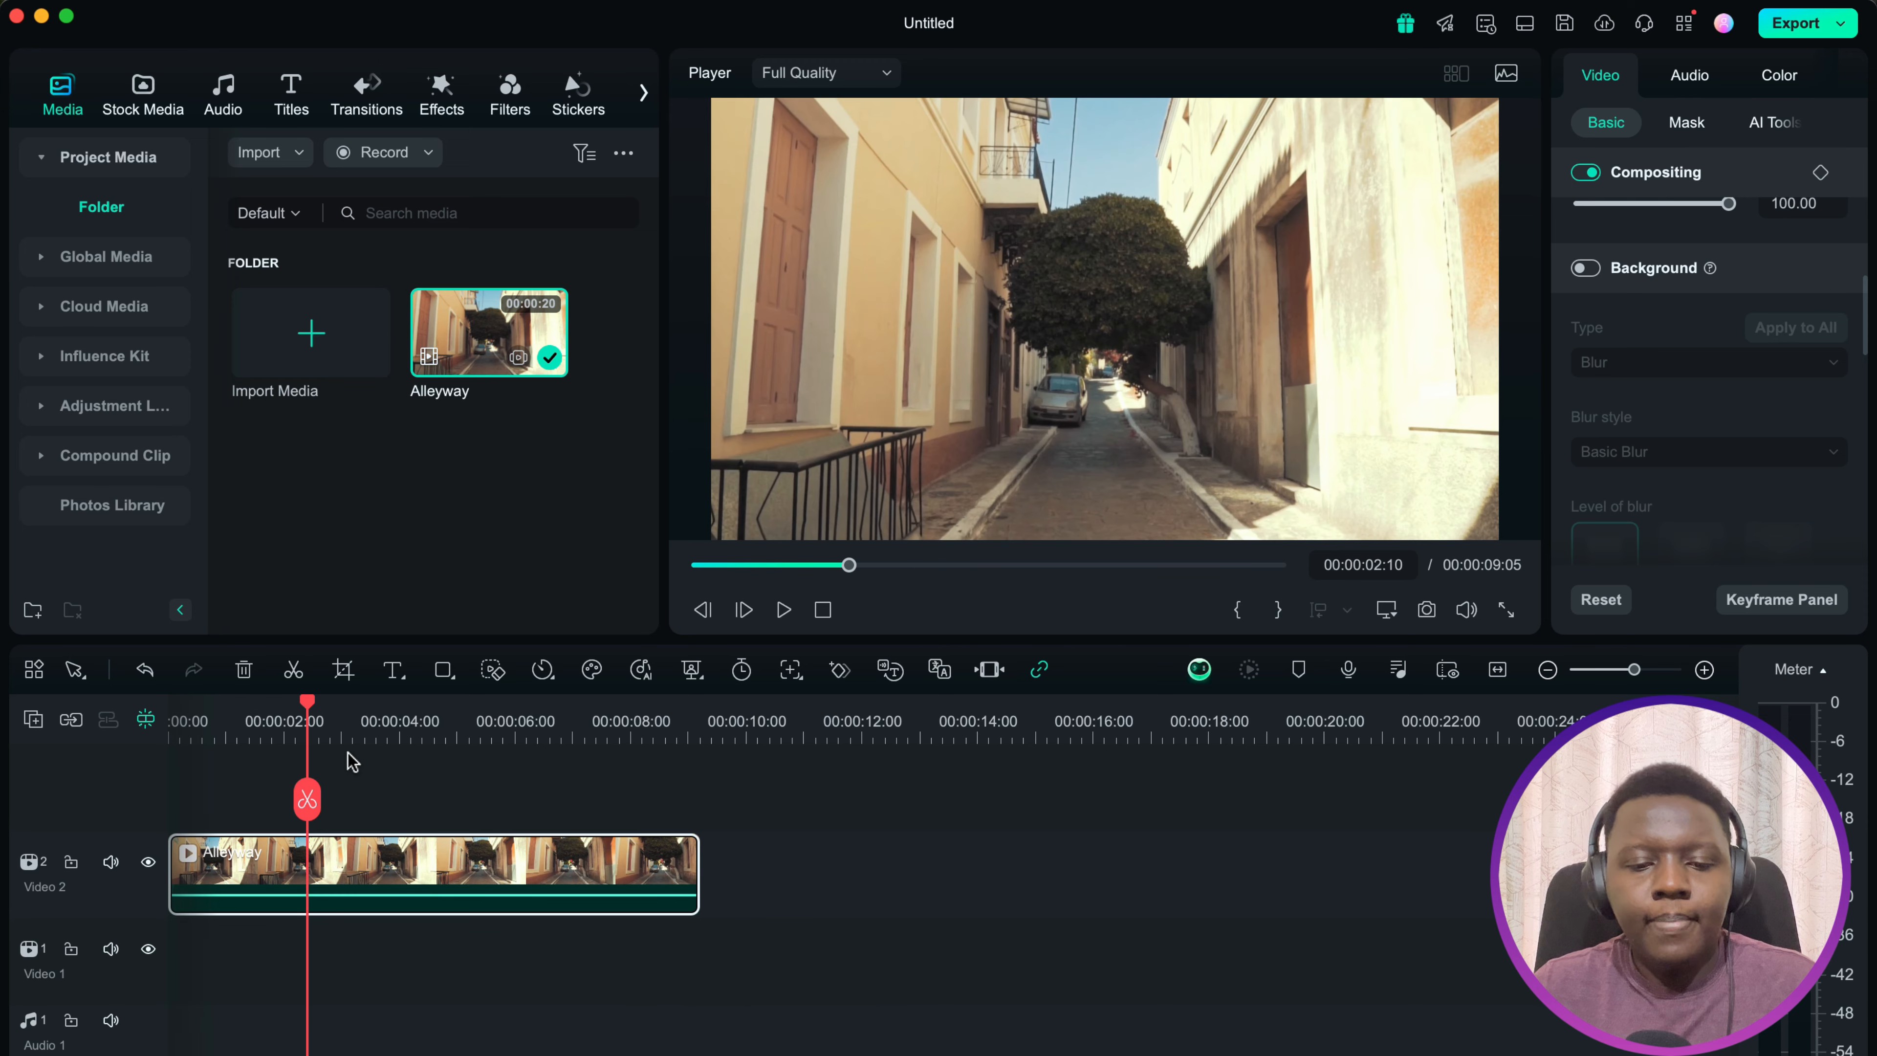
Step: Split the Alleyway clip at 00:00:02:20, 00:00:04:13 and 00:00:06:07
left_click_drag(308, 702, 171, 721)
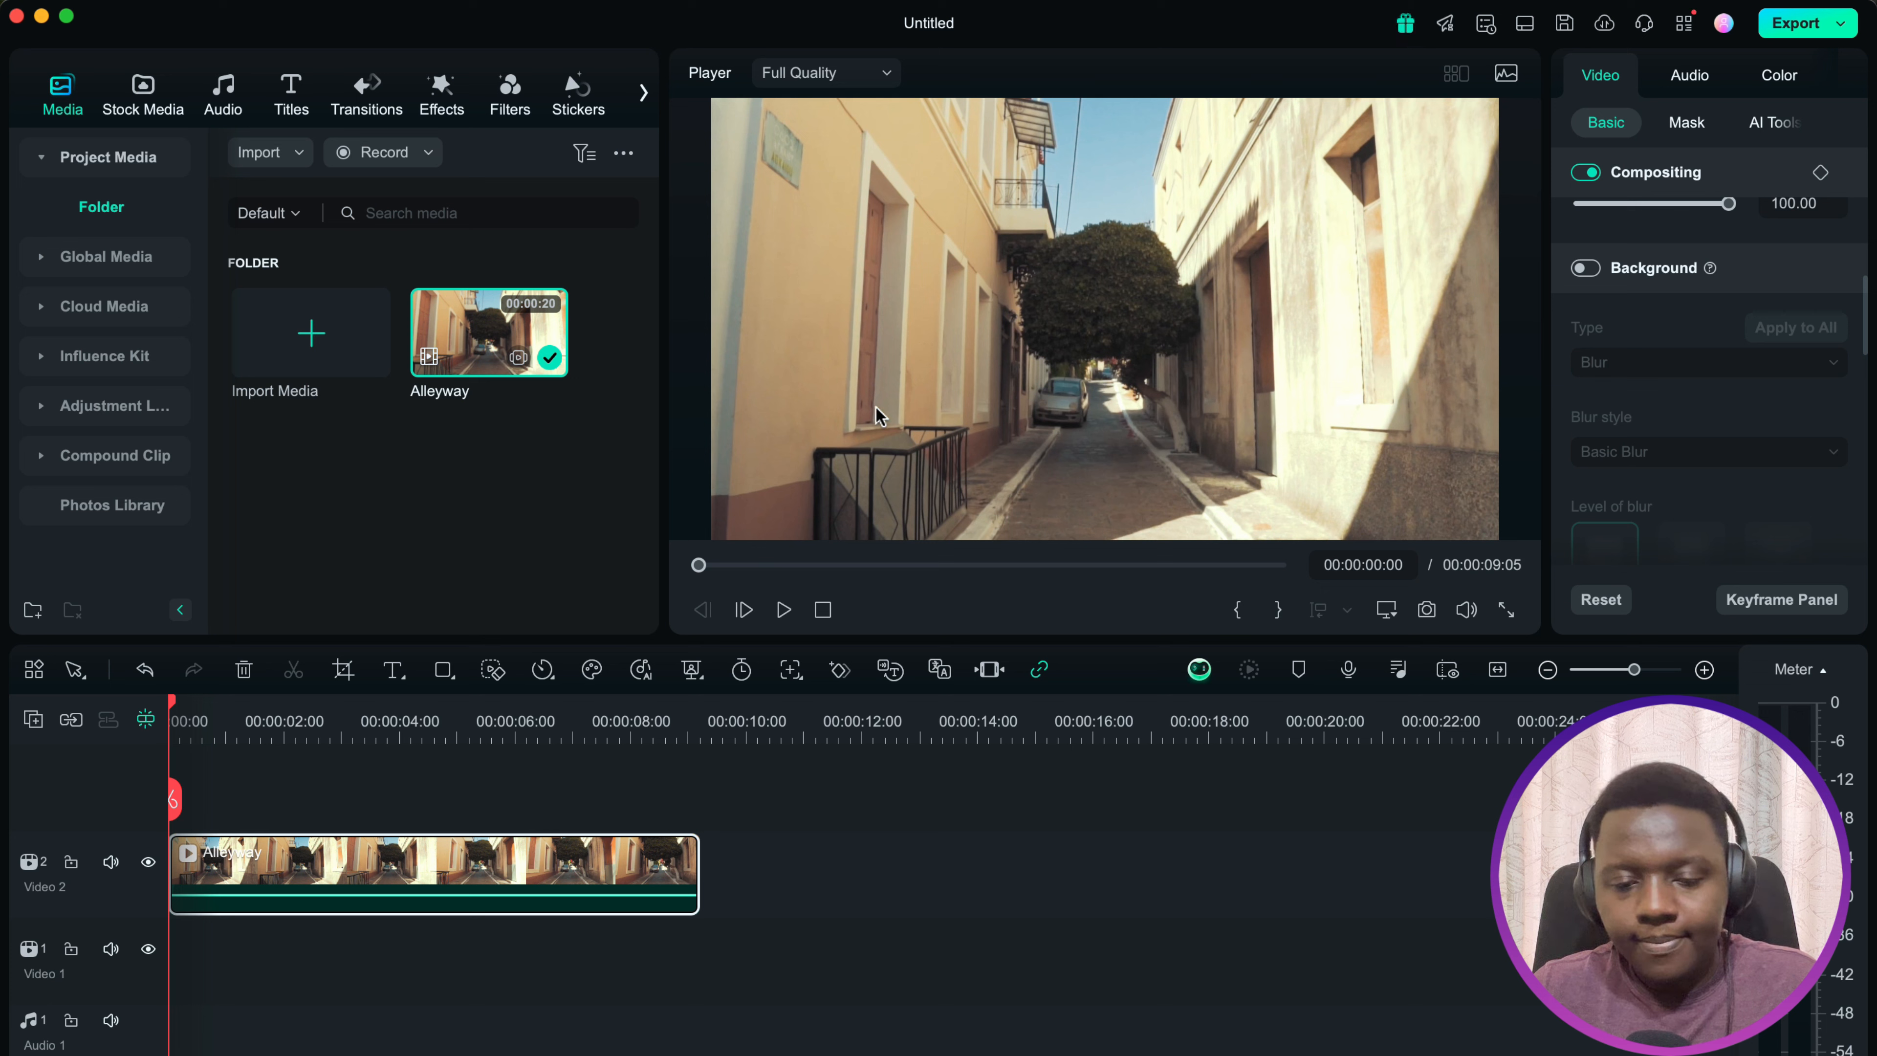
left_click(835, 933)
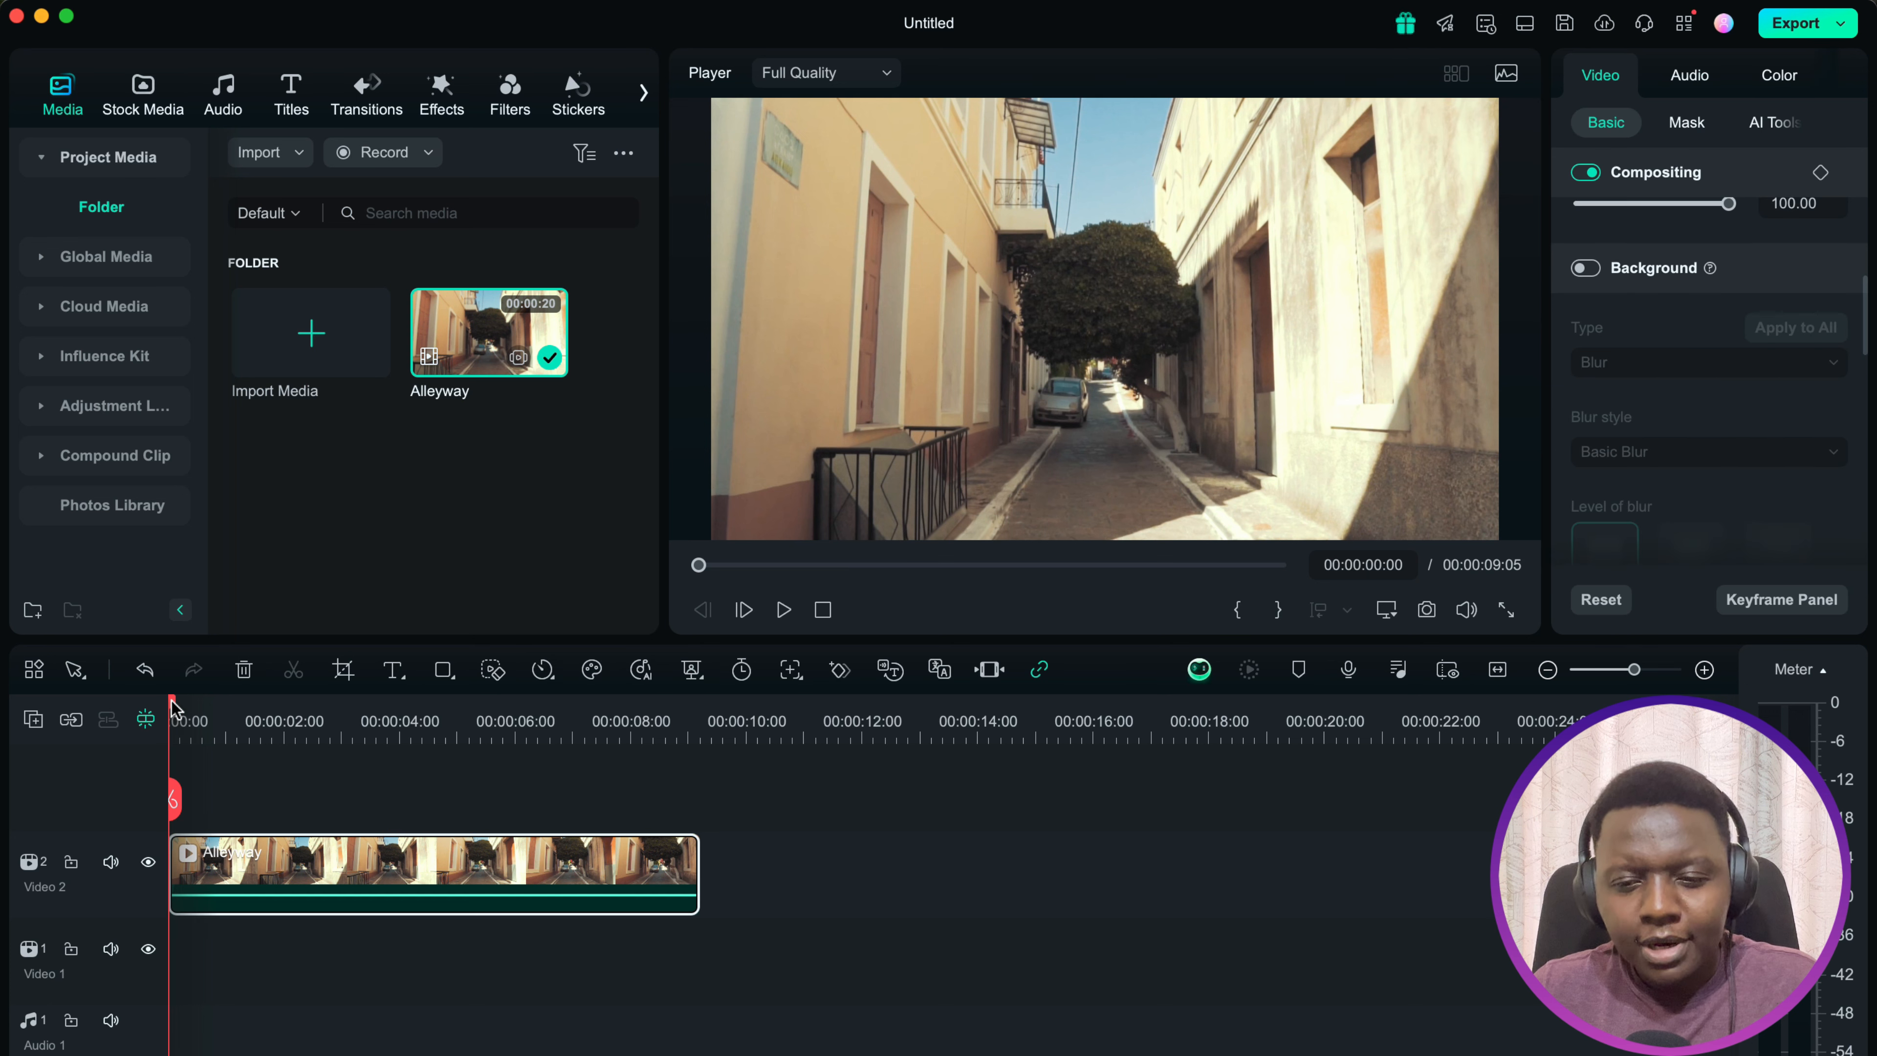
left_click_drag(174, 709, 329, 788)
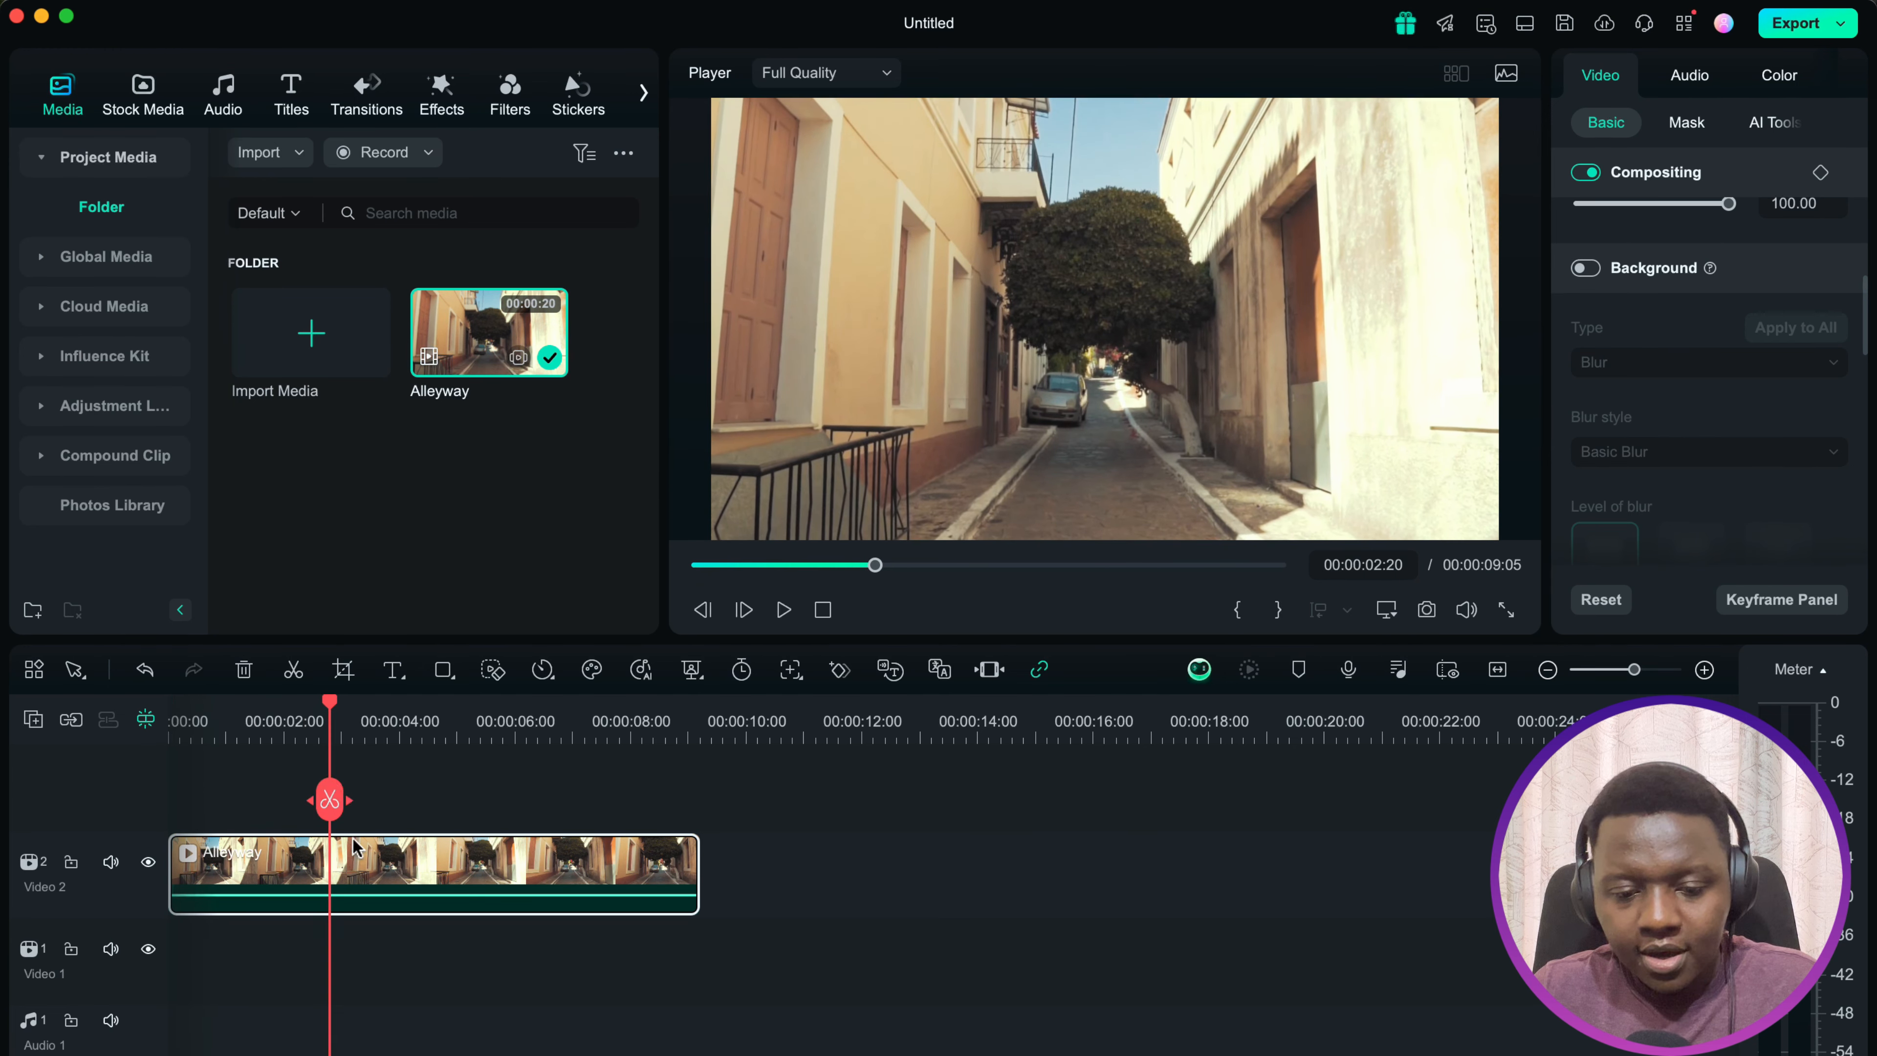
left_click(328, 806)
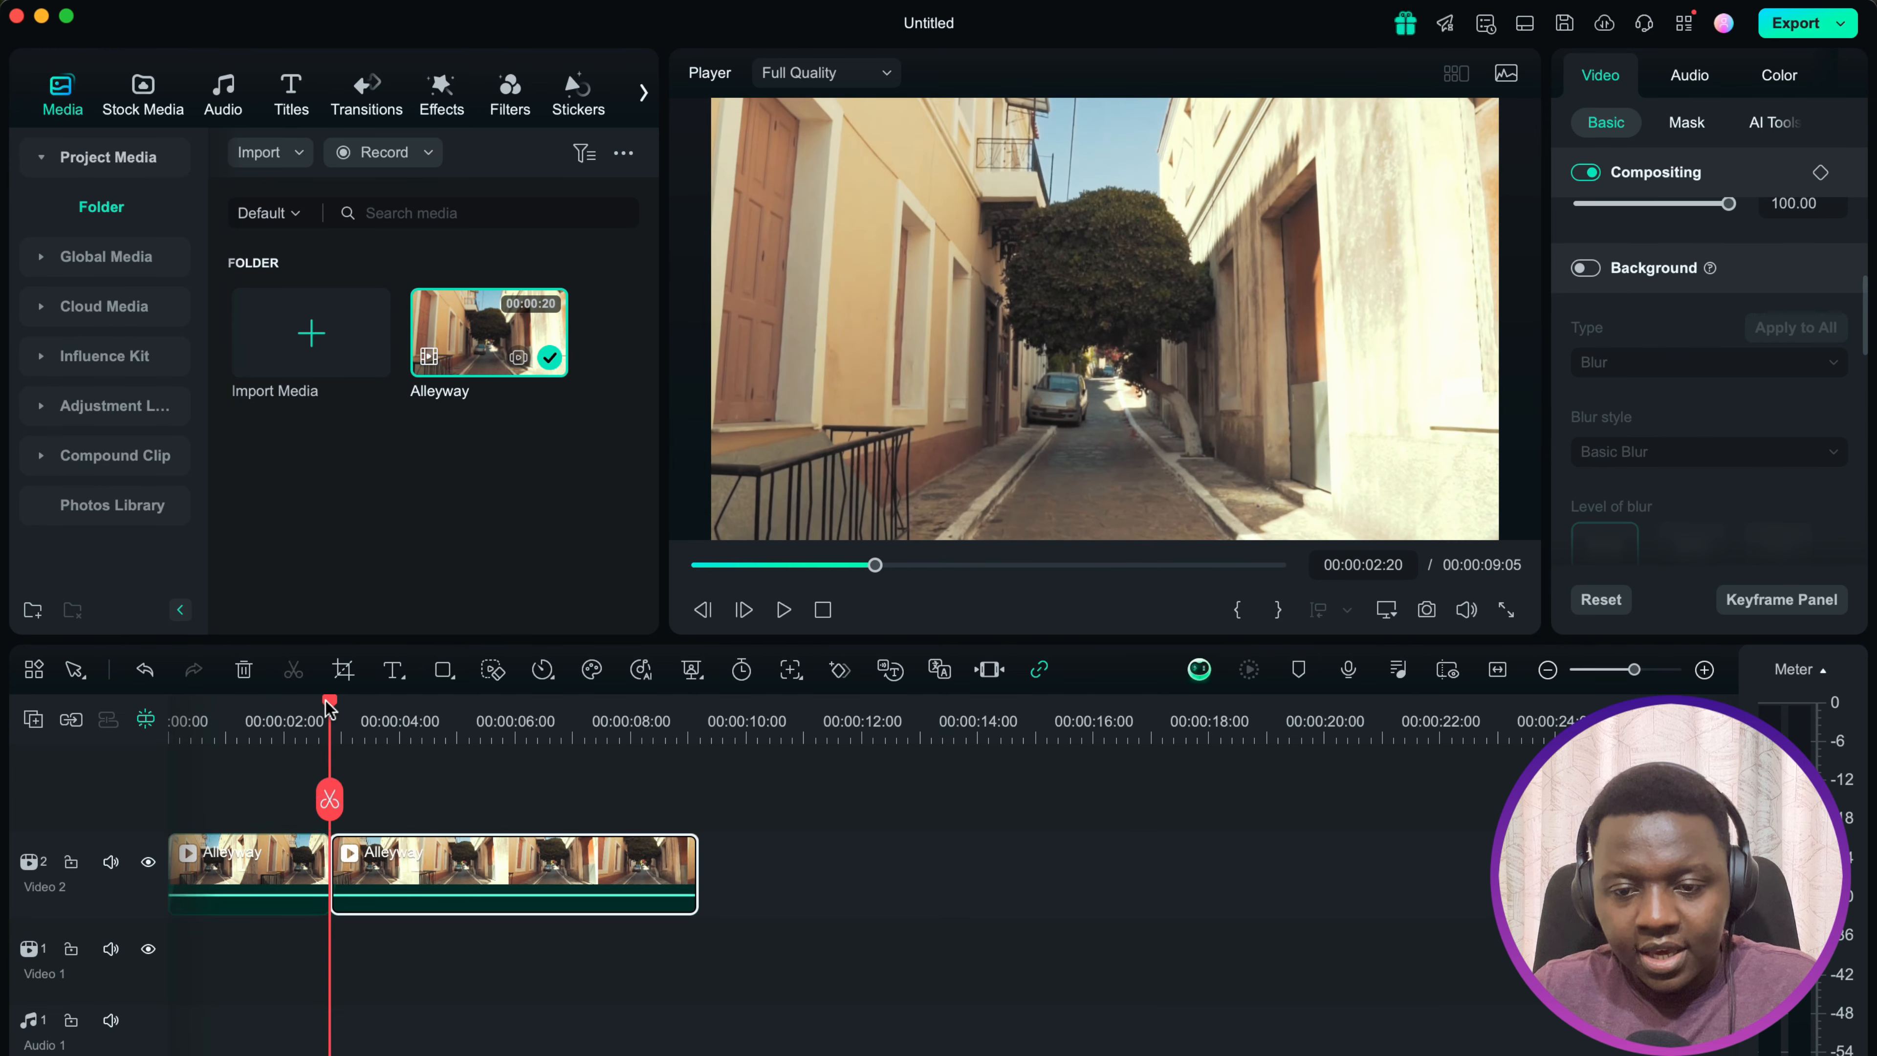
left_click_drag(336, 710, 432, 743)
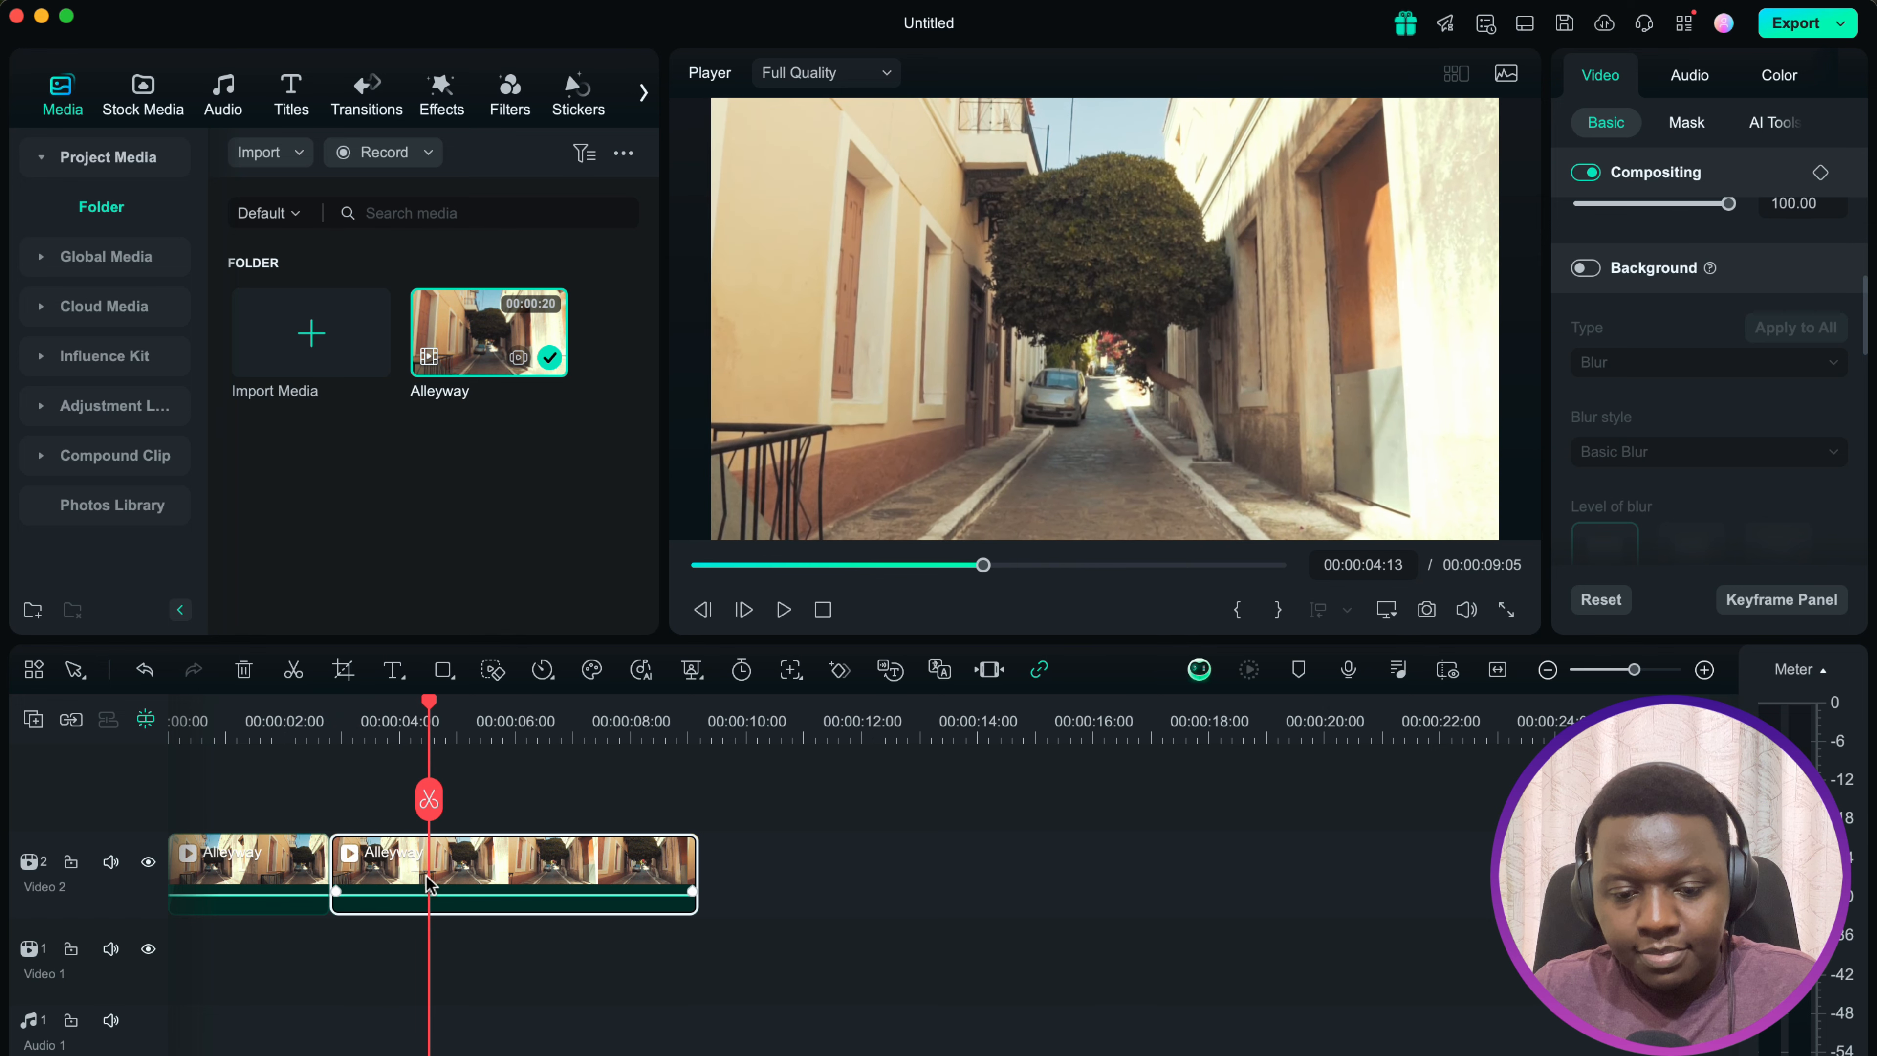
left_click(429, 801)
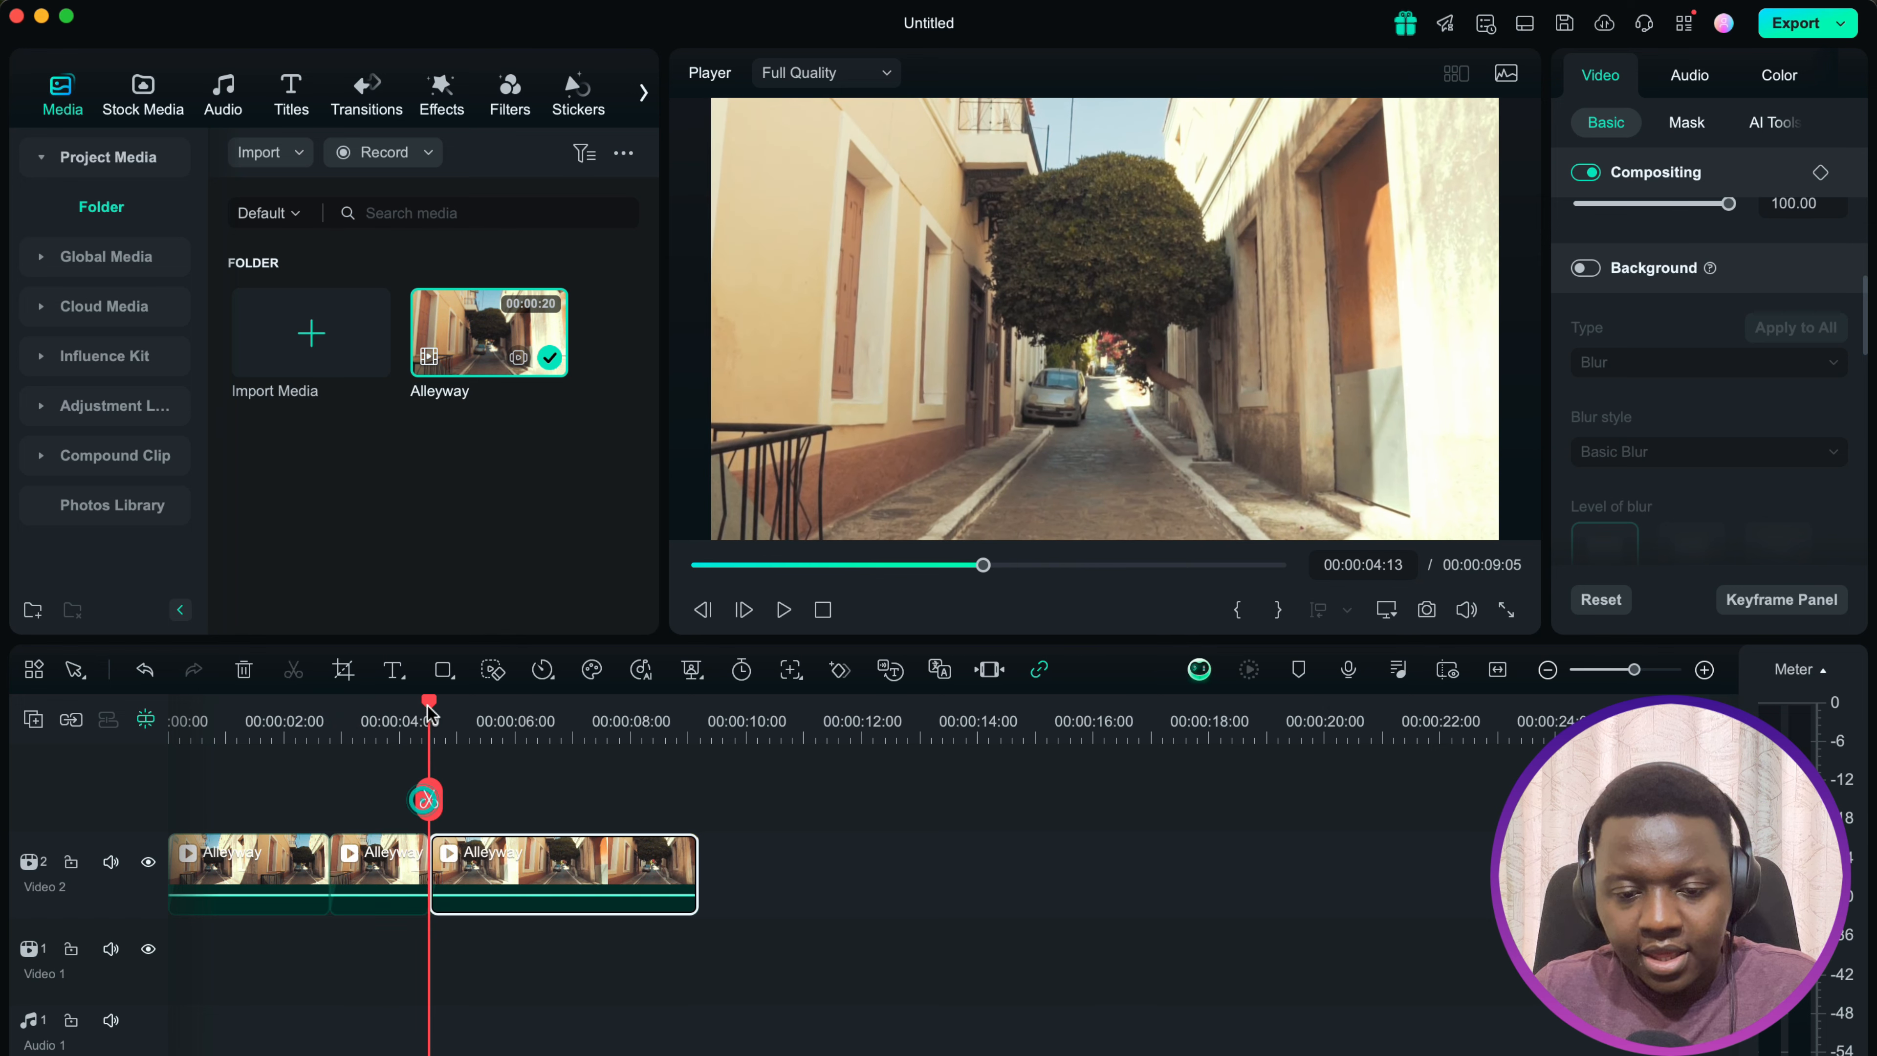
left_click_drag(436, 708, 533, 740)
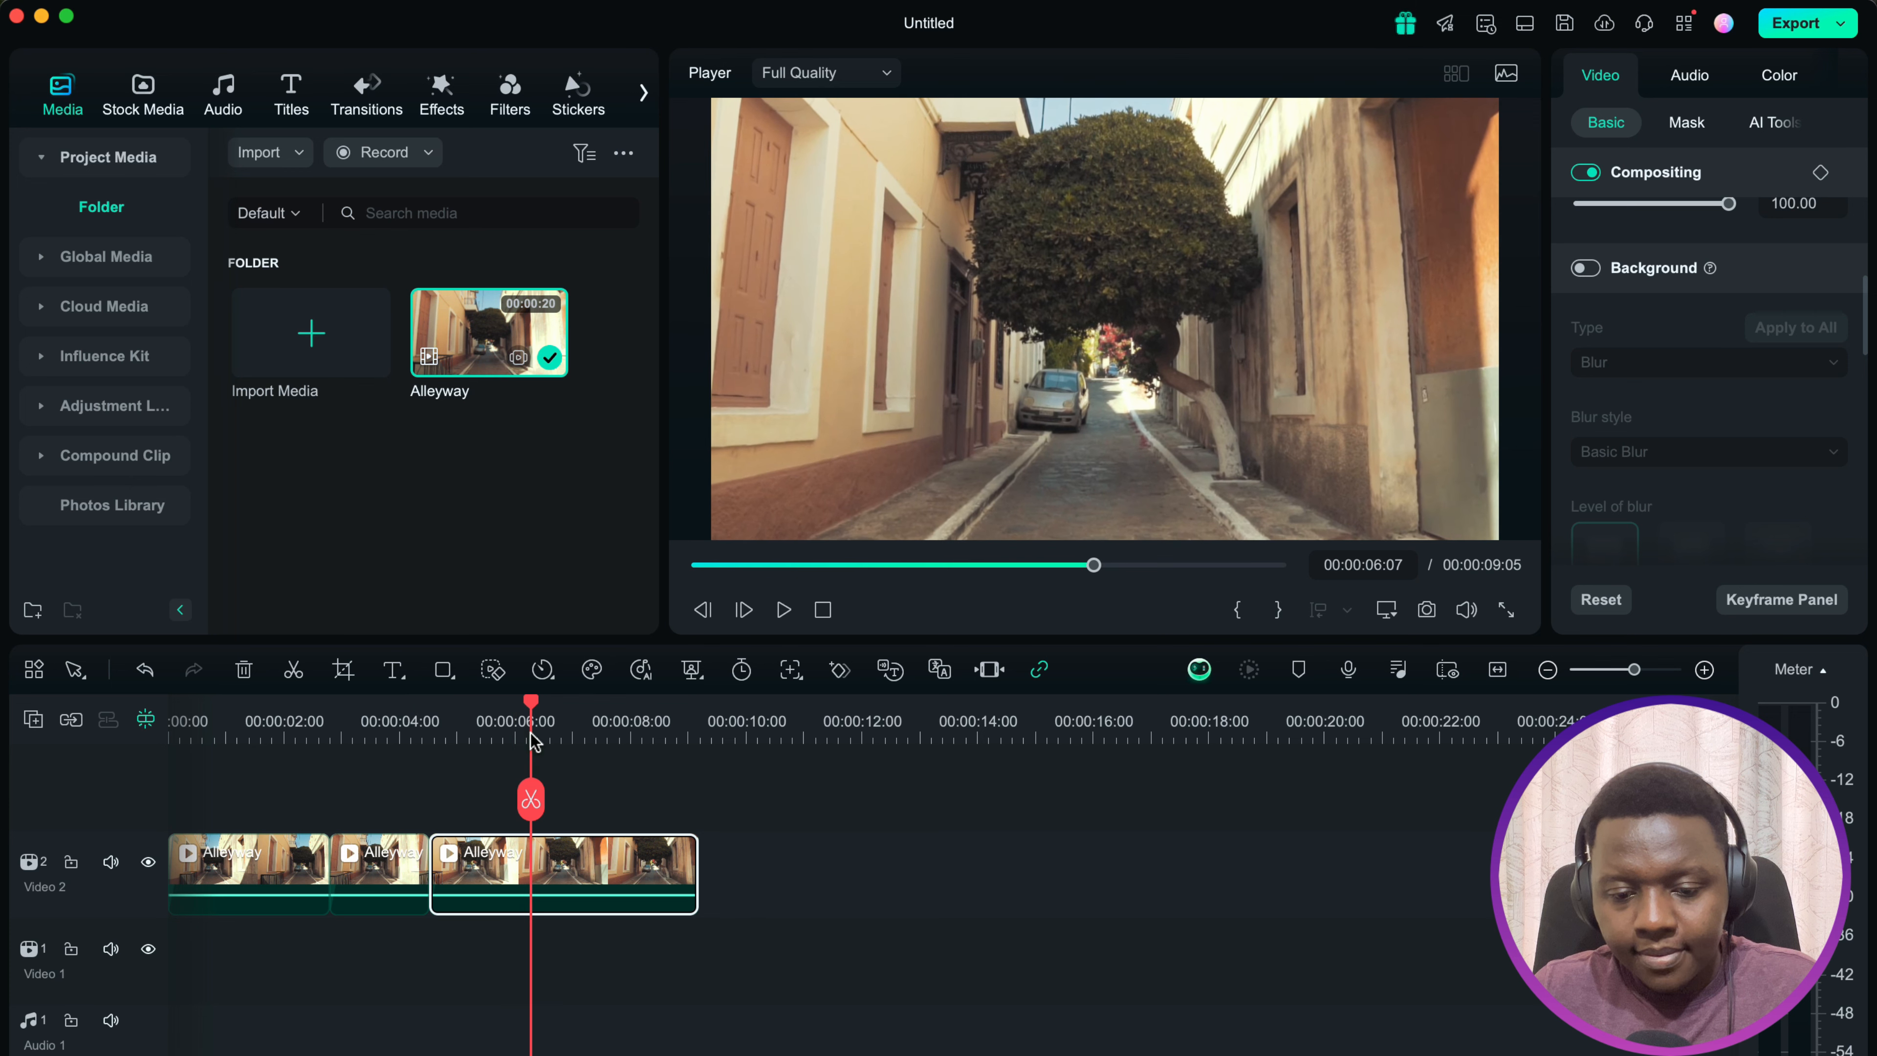
left_click(531, 800)
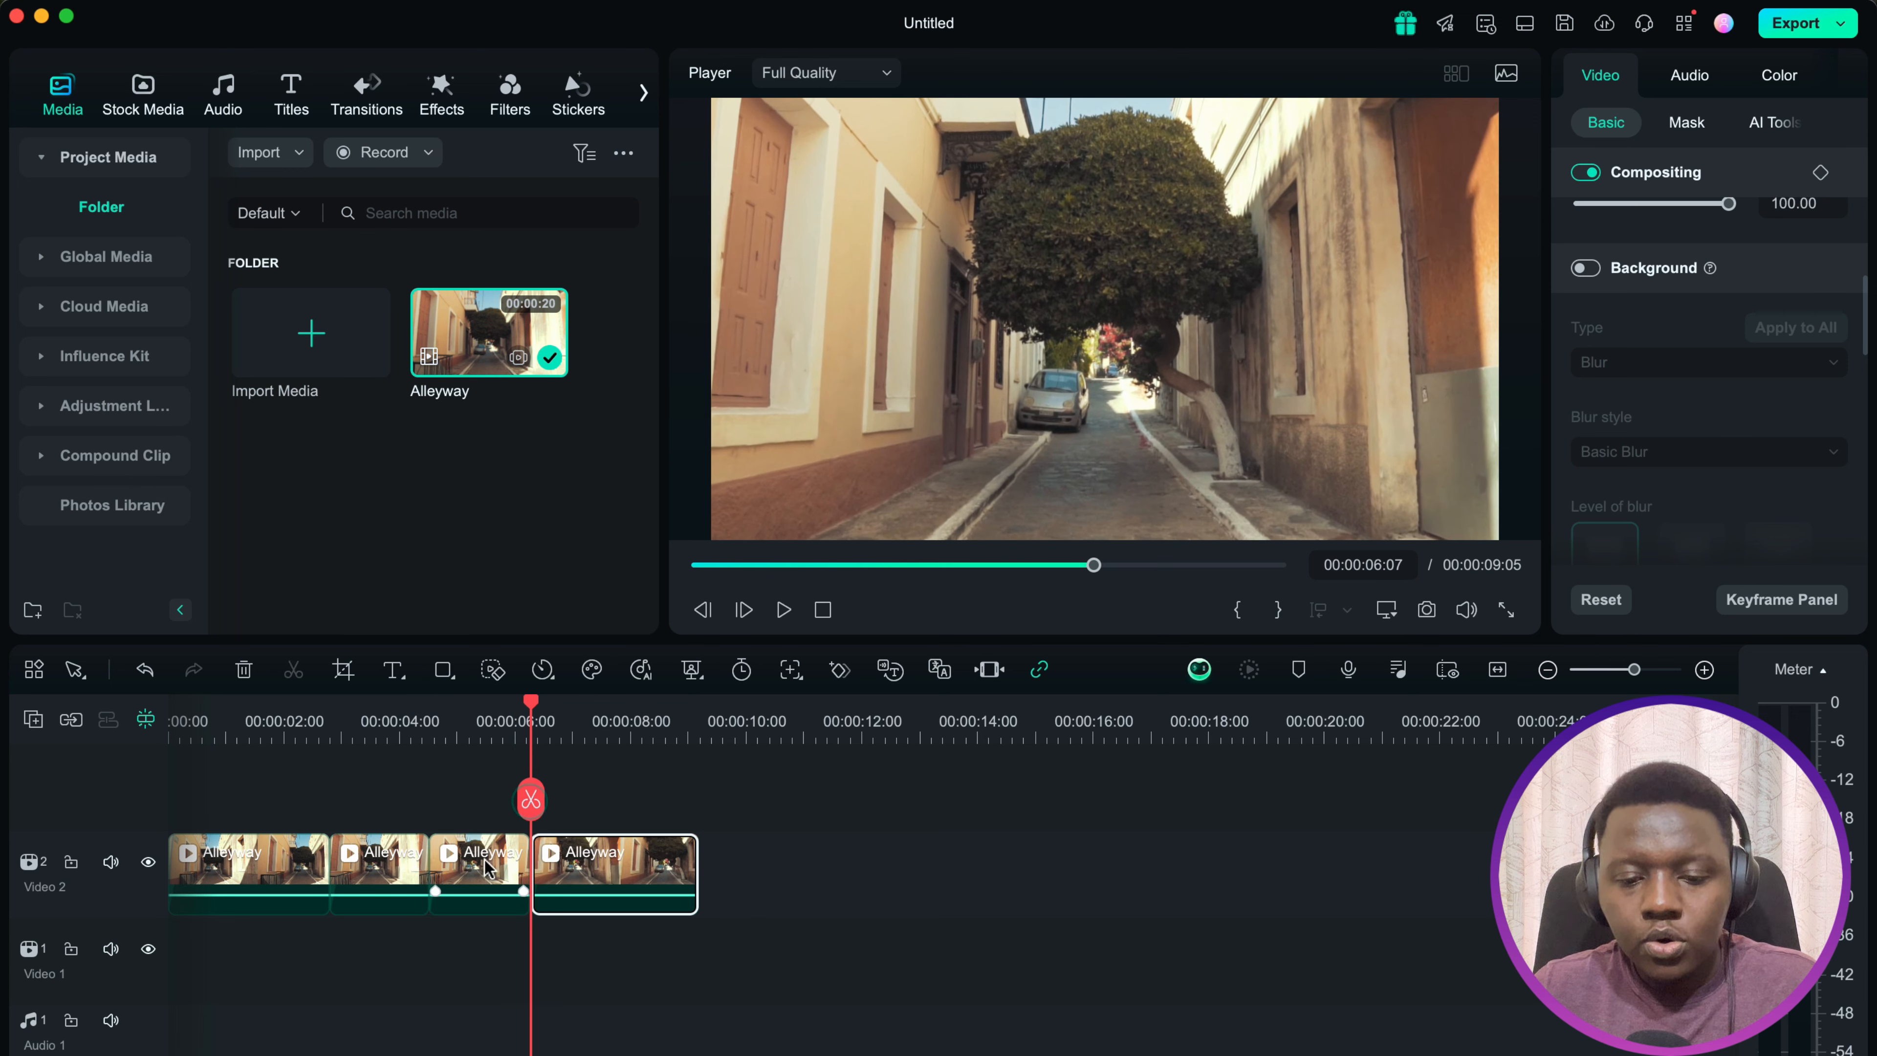
left_click(236, 874)
left_click(473, 880)
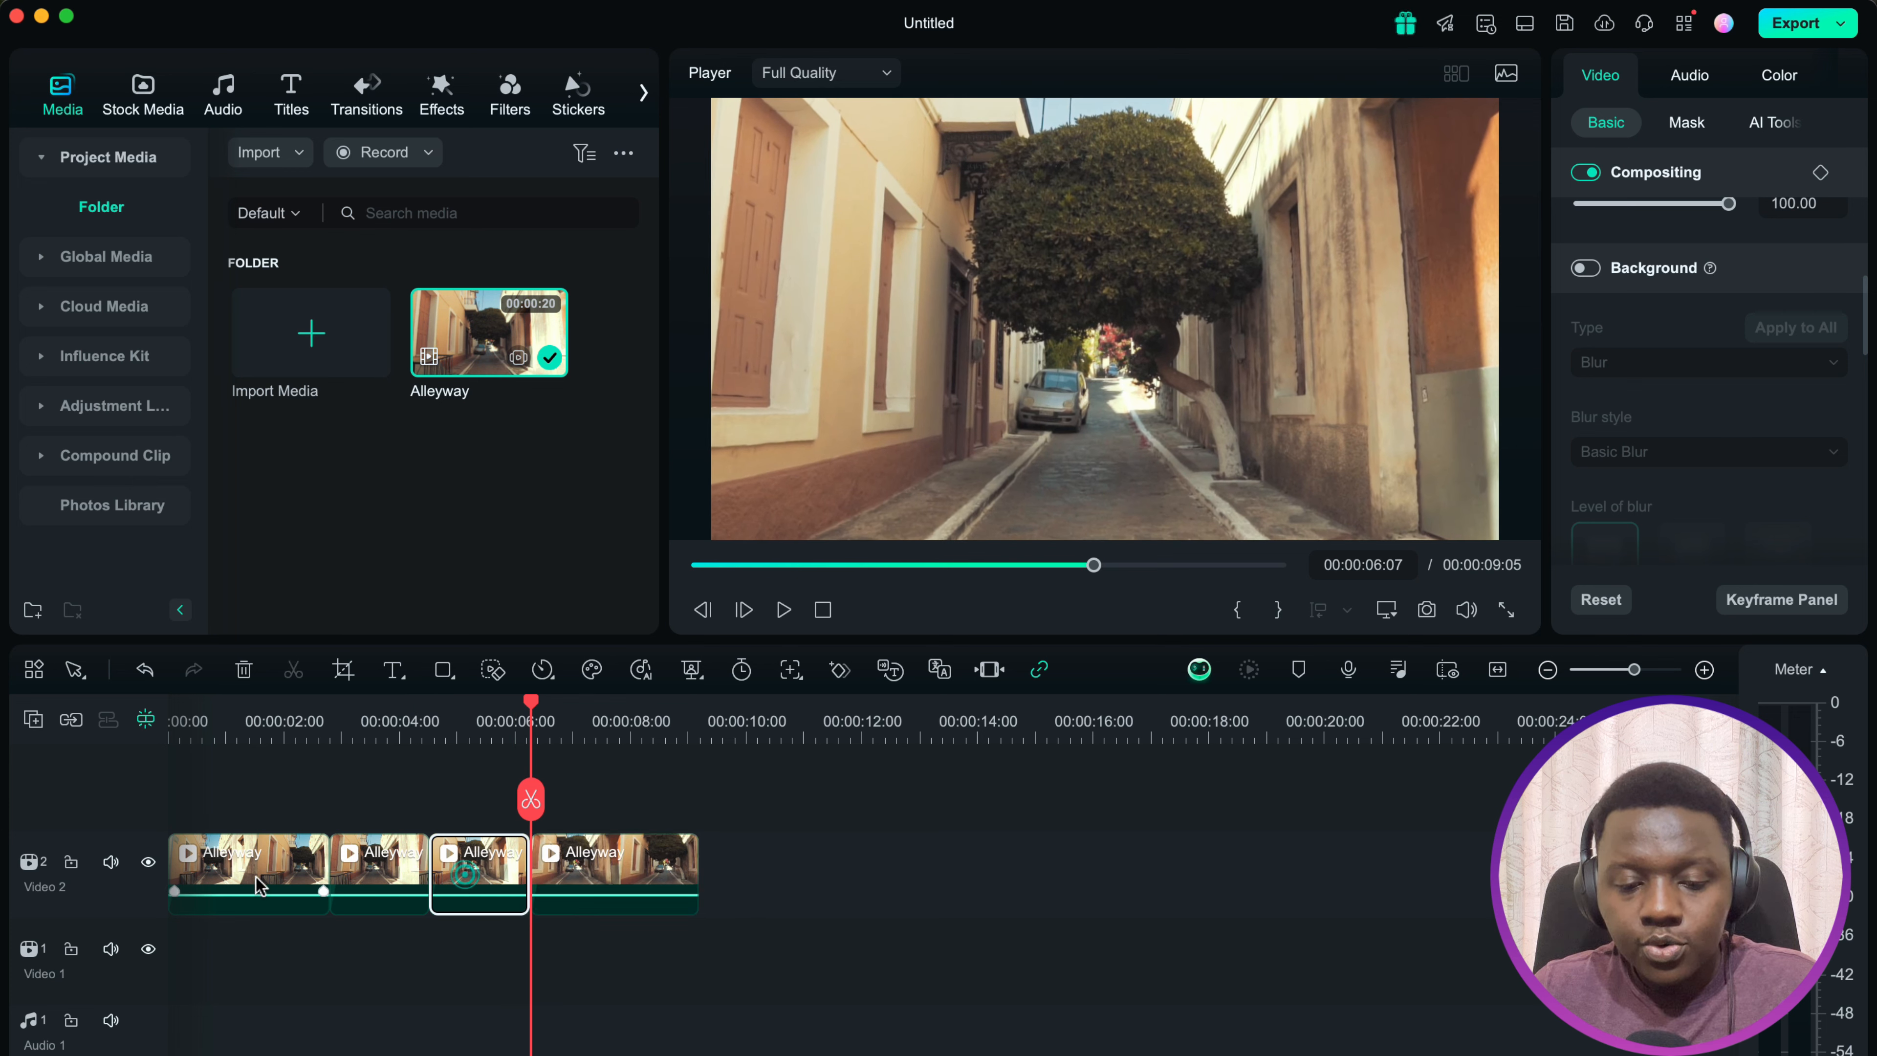
left_click(247, 880)
left_click(476, 883)
left_click(364, 861)
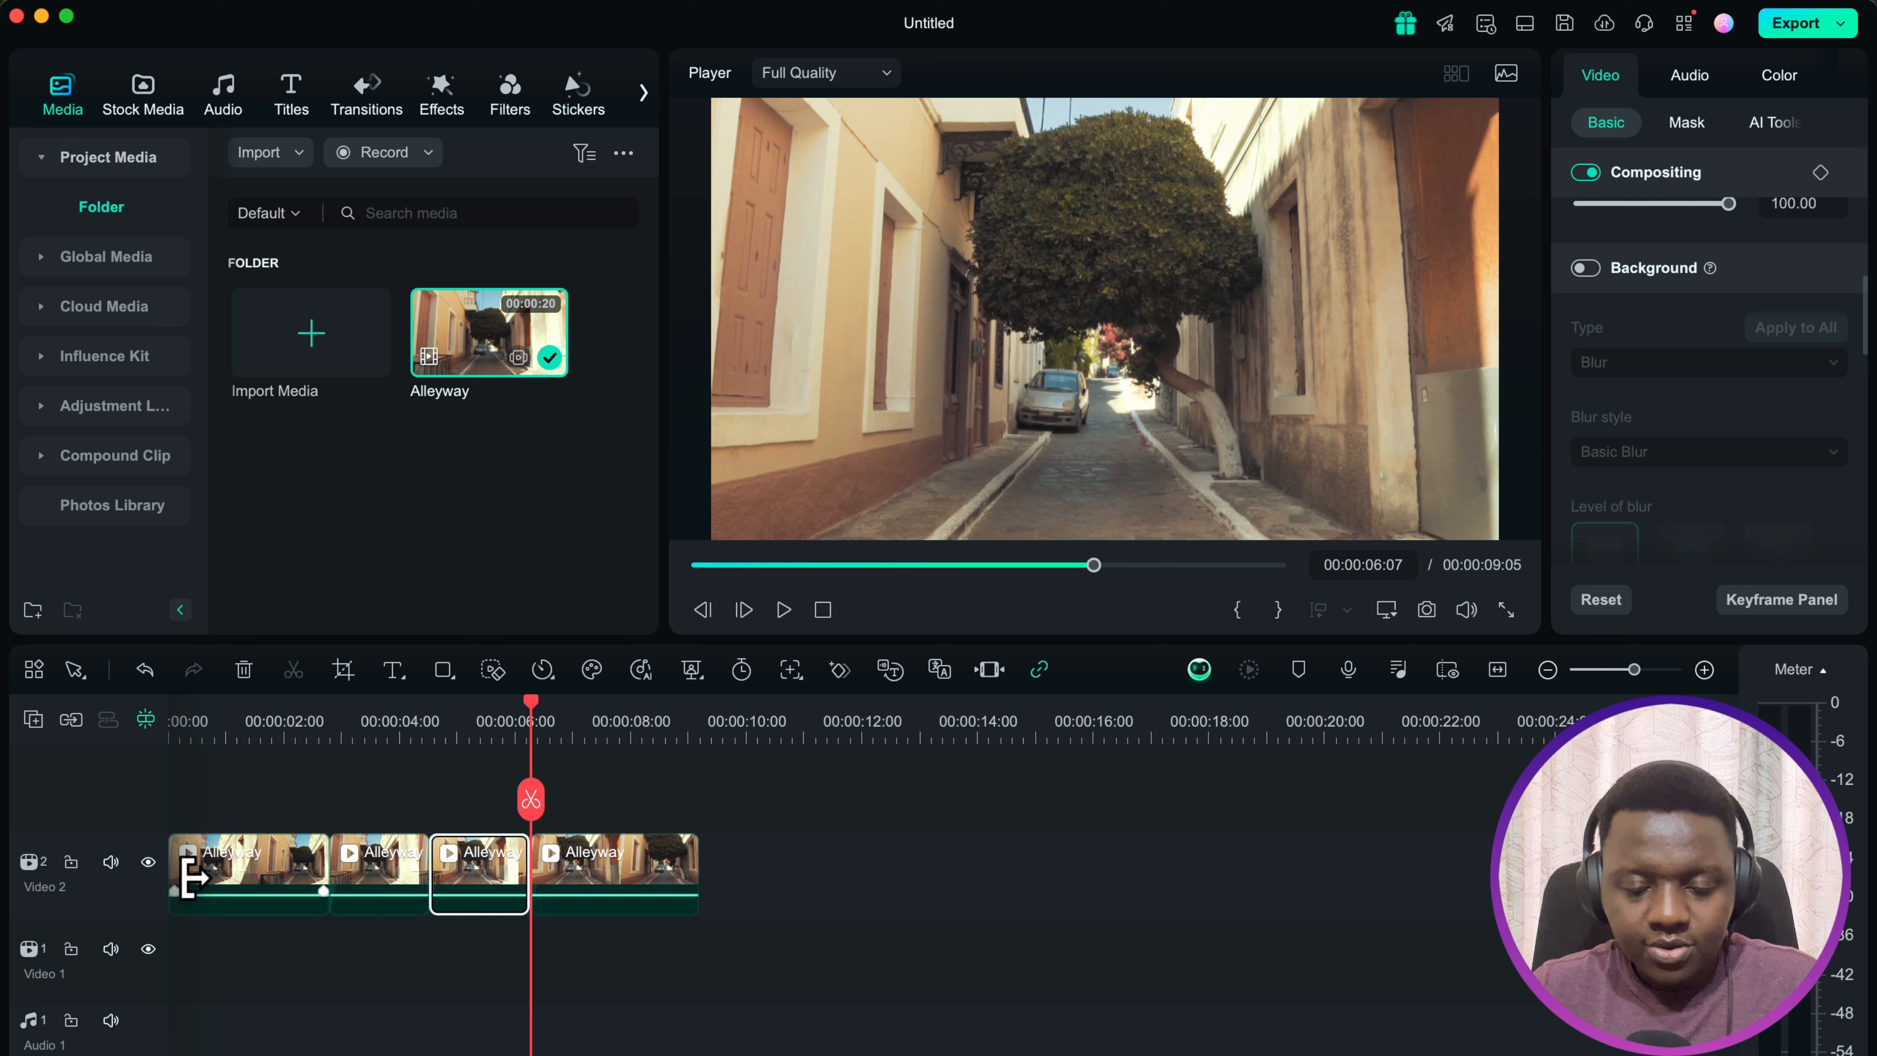
Step: Return the playhead to the start and stabilize the first Alleyway segment
left_click(252, 714)
left_click_drag(253, 713, 113, 714)
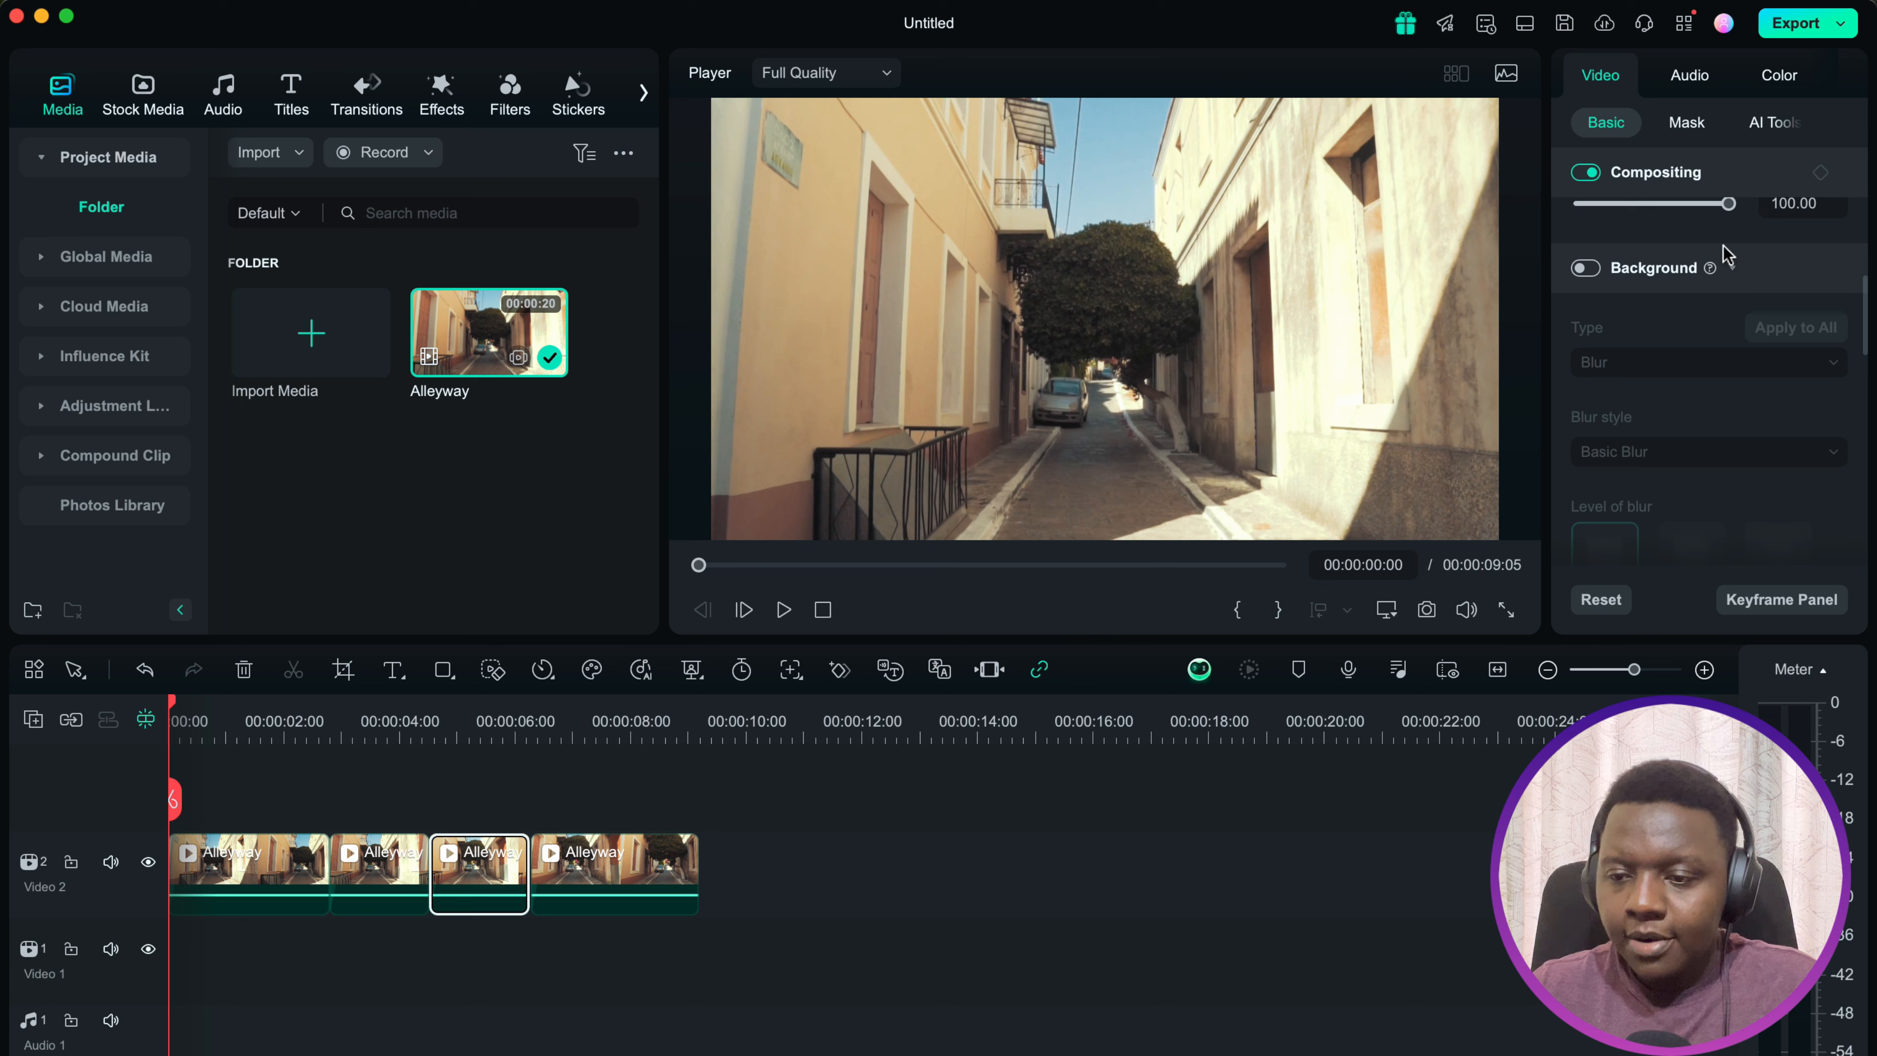
left_click(1778, 124)
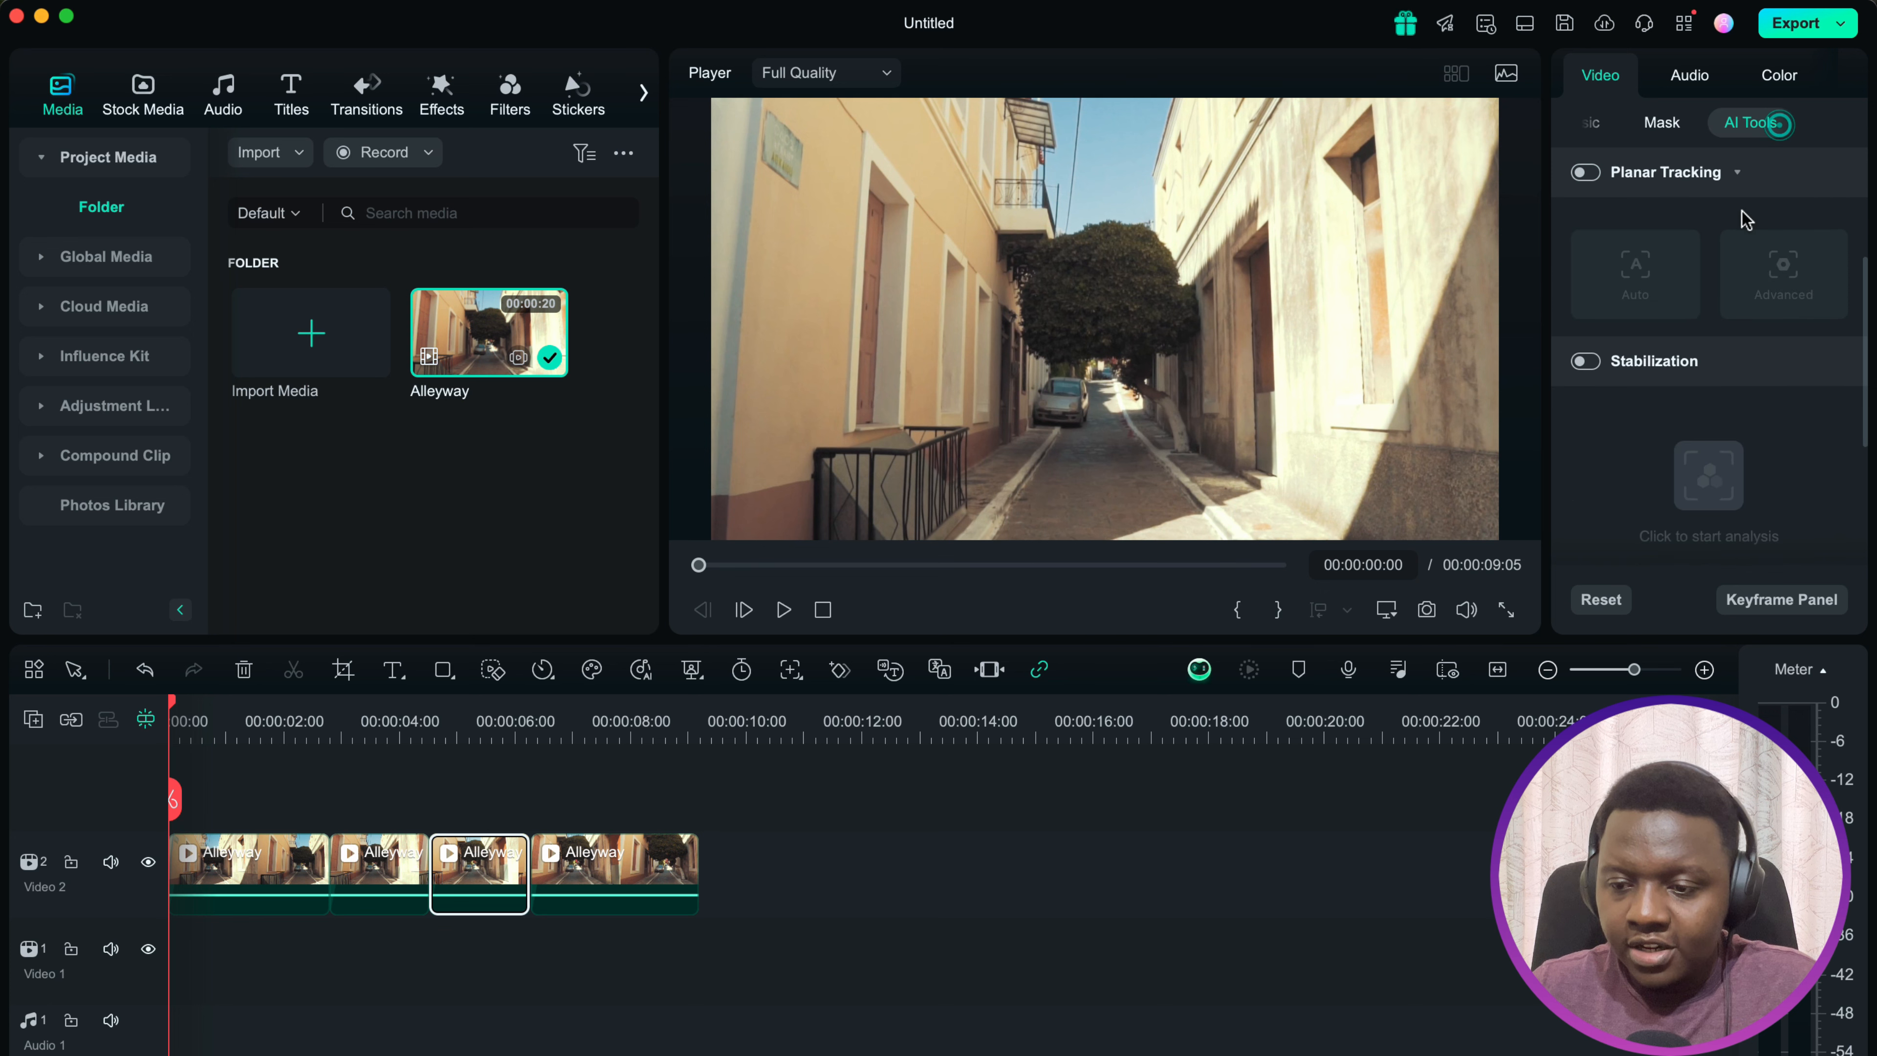
left_click(235, 886)
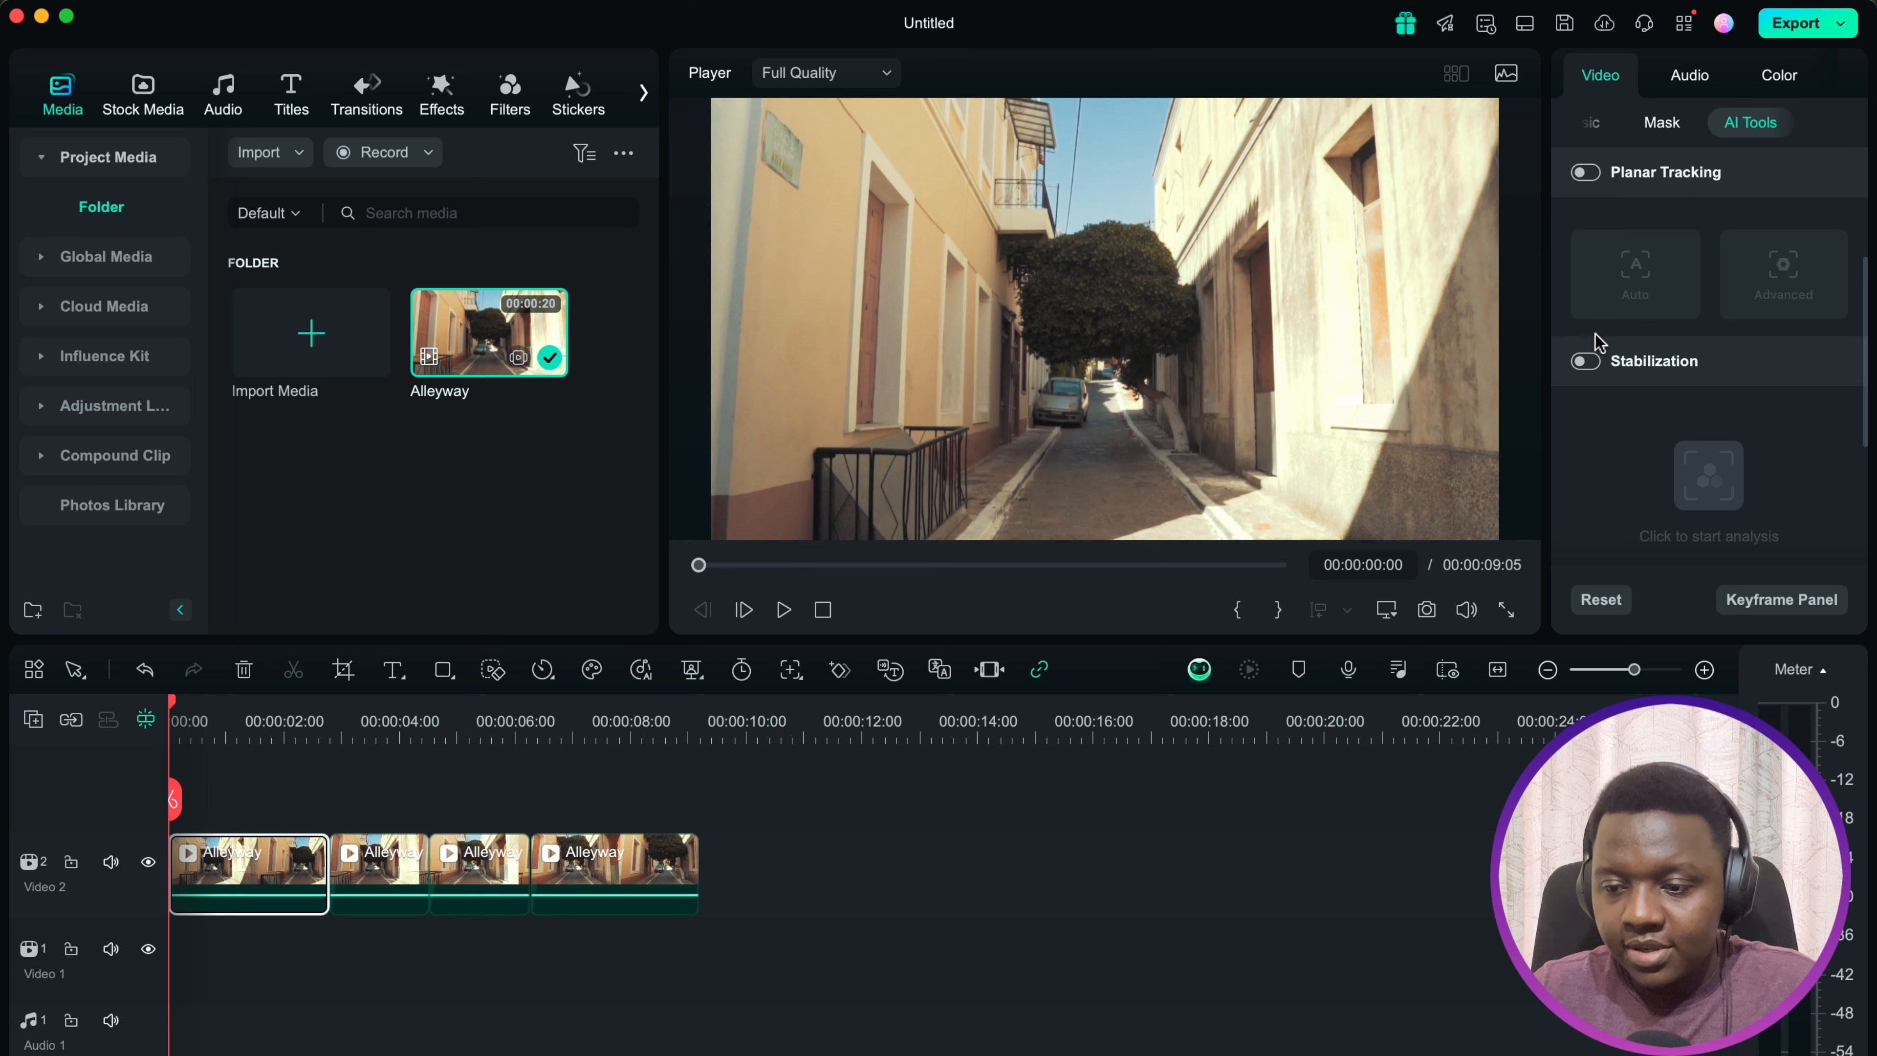
left_click(1586, 362)
left_click(1708, 474)
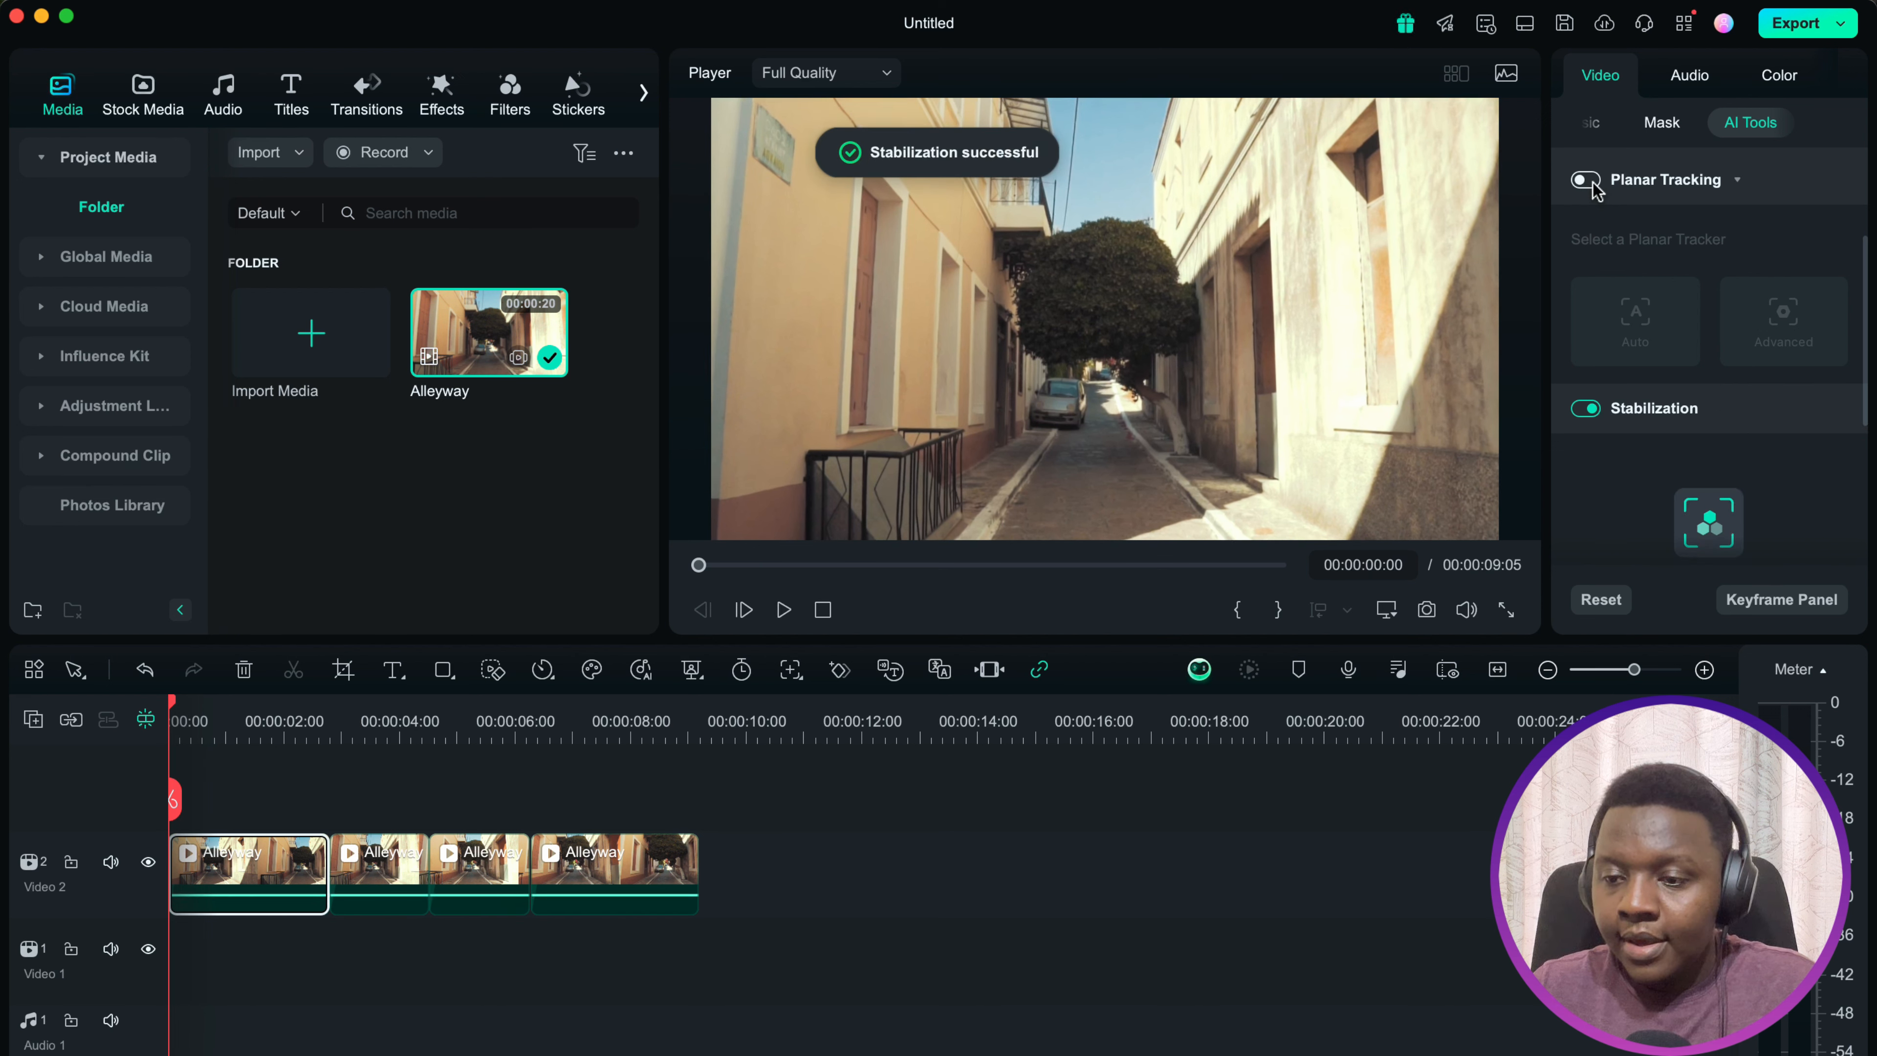
Step: Add an Advanced planar tracker to the first segment and fit its four corners to the blank wall before the left-hand building's first window
left_click(1589, 182)
left_click(1784, 319)
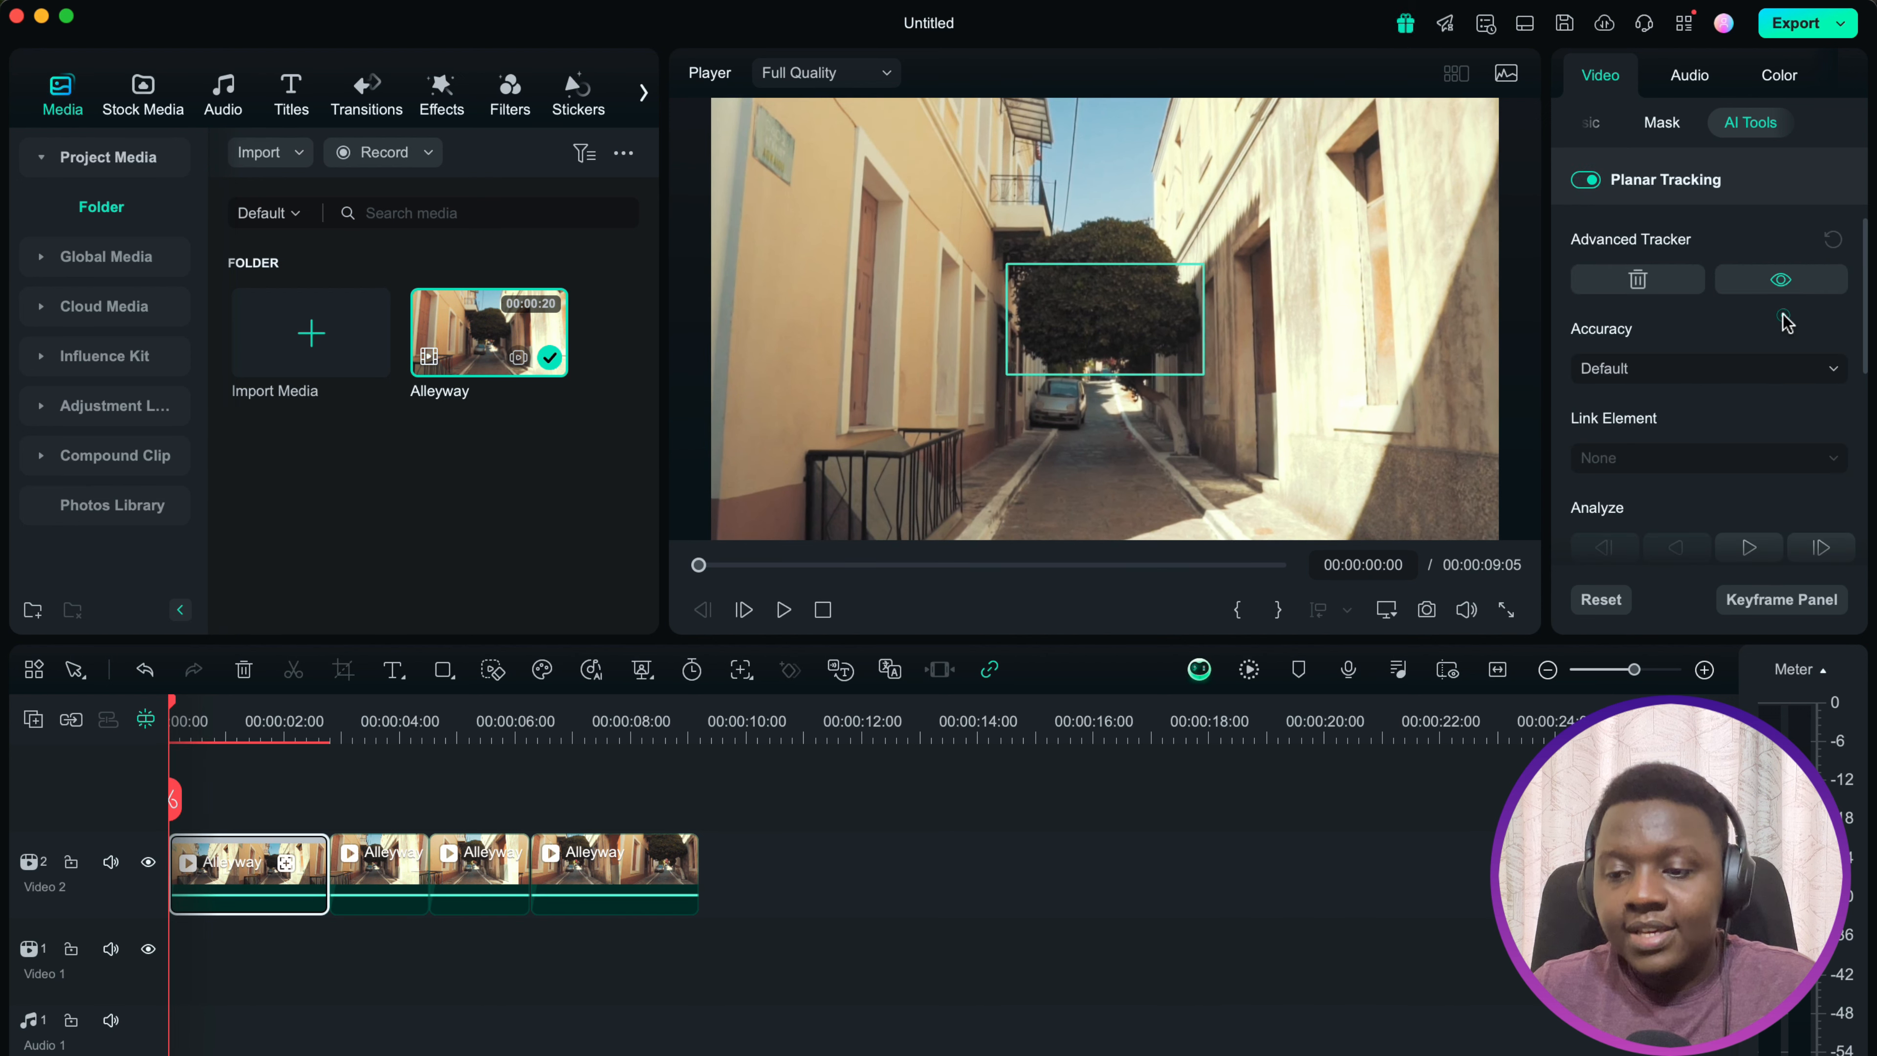
left_click_drag(1079, 326, 824, 281)
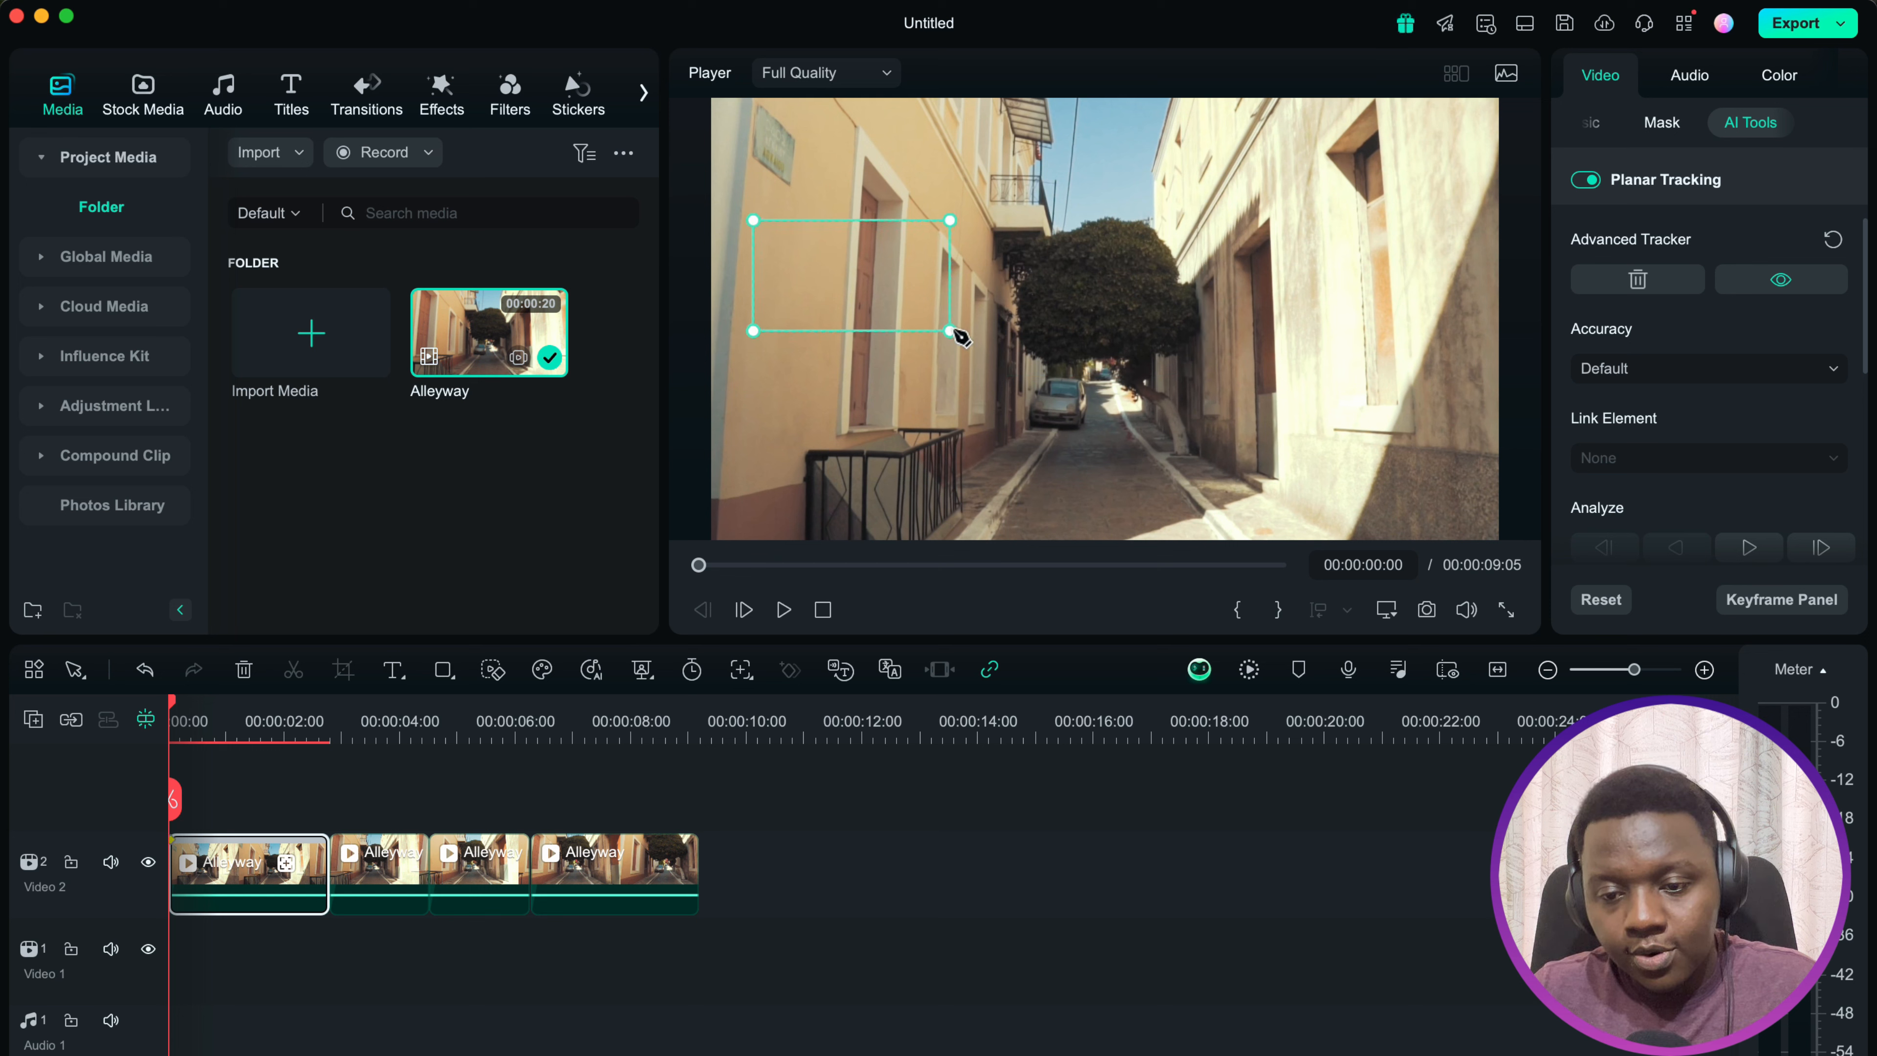
left_click_drag(951, 331, 844, 327)
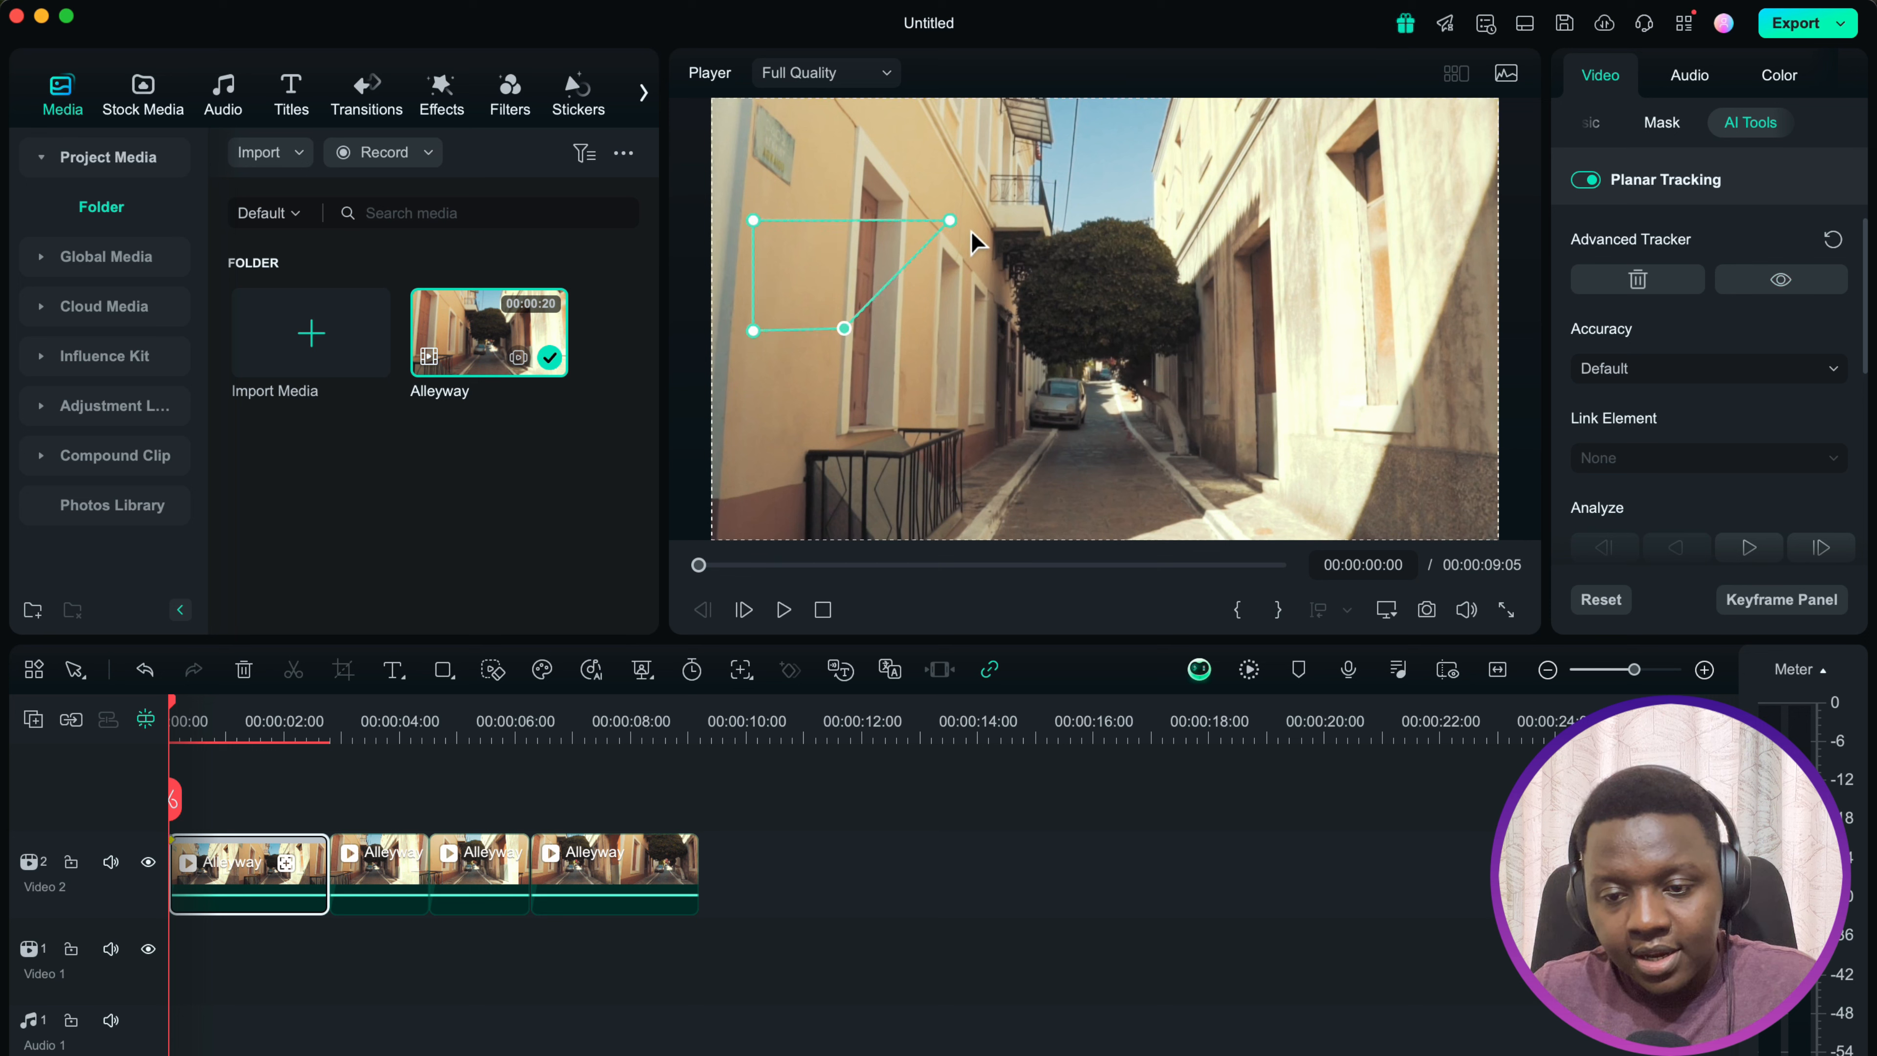
left_click_drag(950, 222, 847, 252)
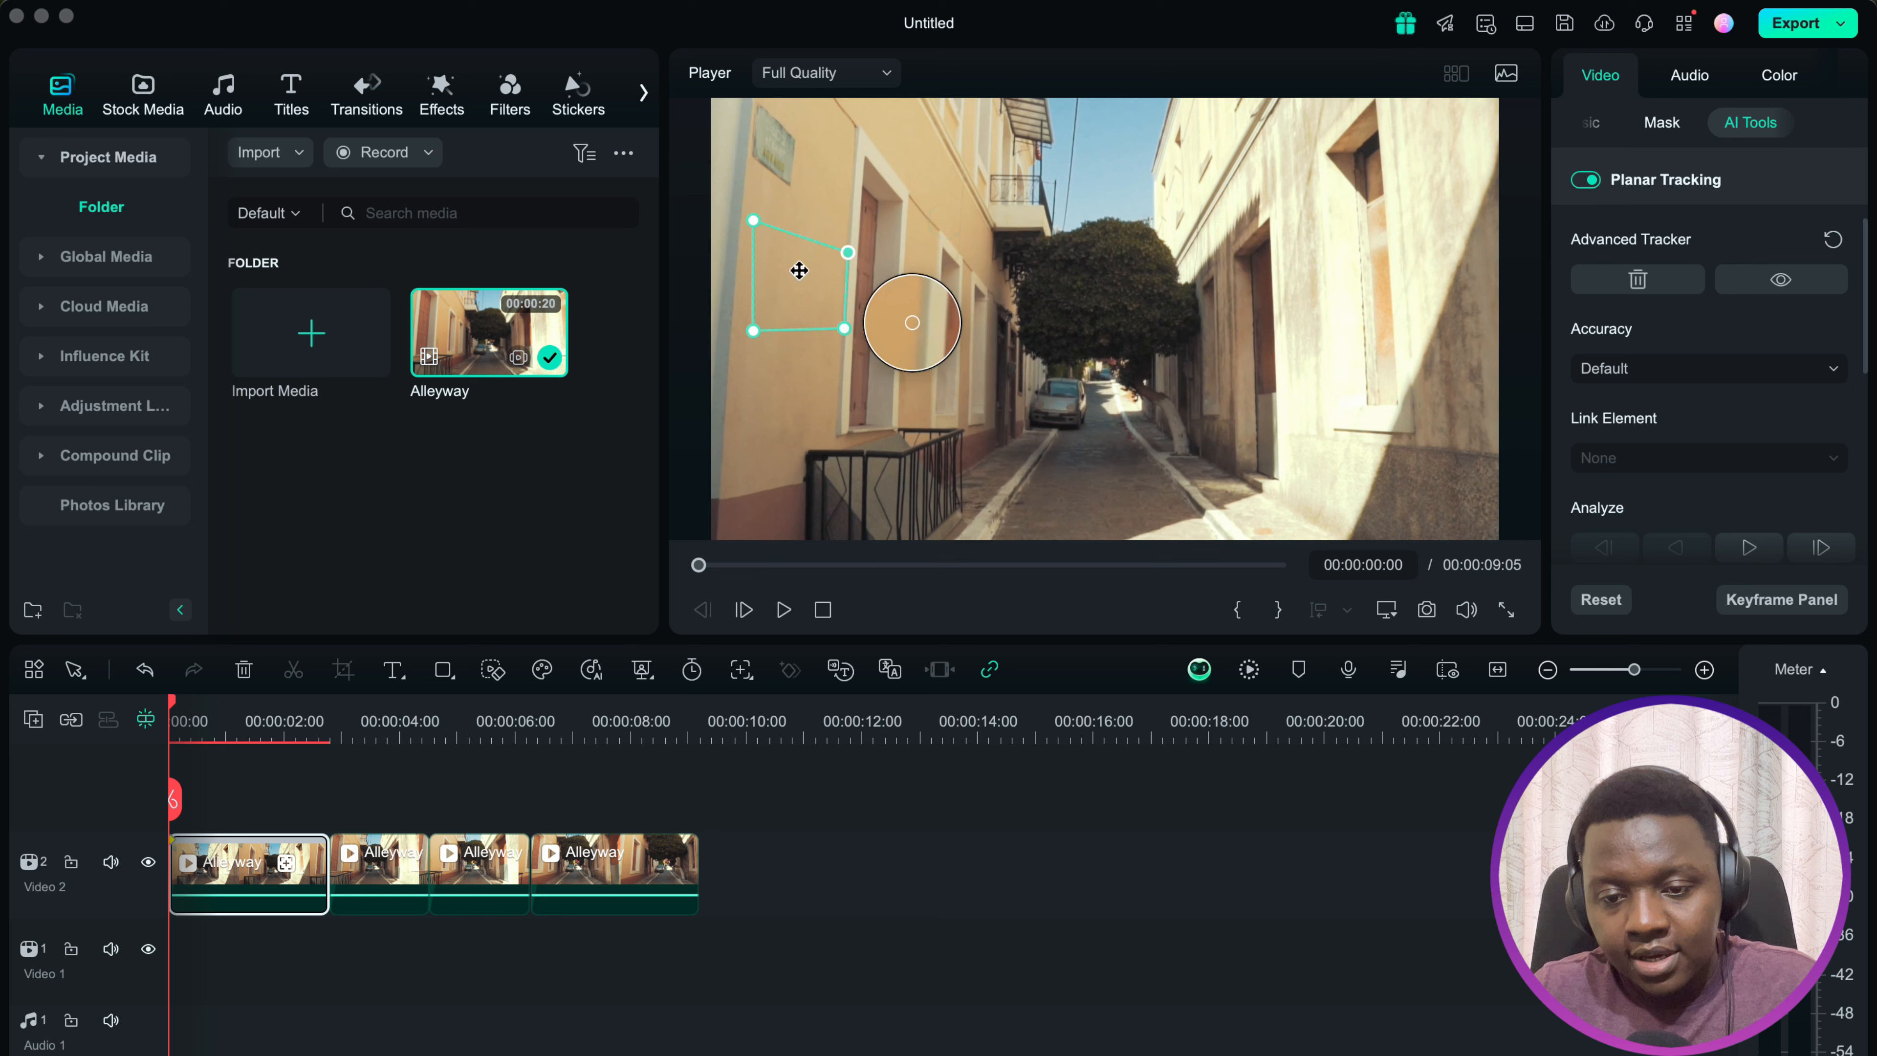
left_click_drag(754, 331, 738, 335)
left_click_drag(753, 221, 750, 207)
left_click_drag(847, 253, 845, 252)
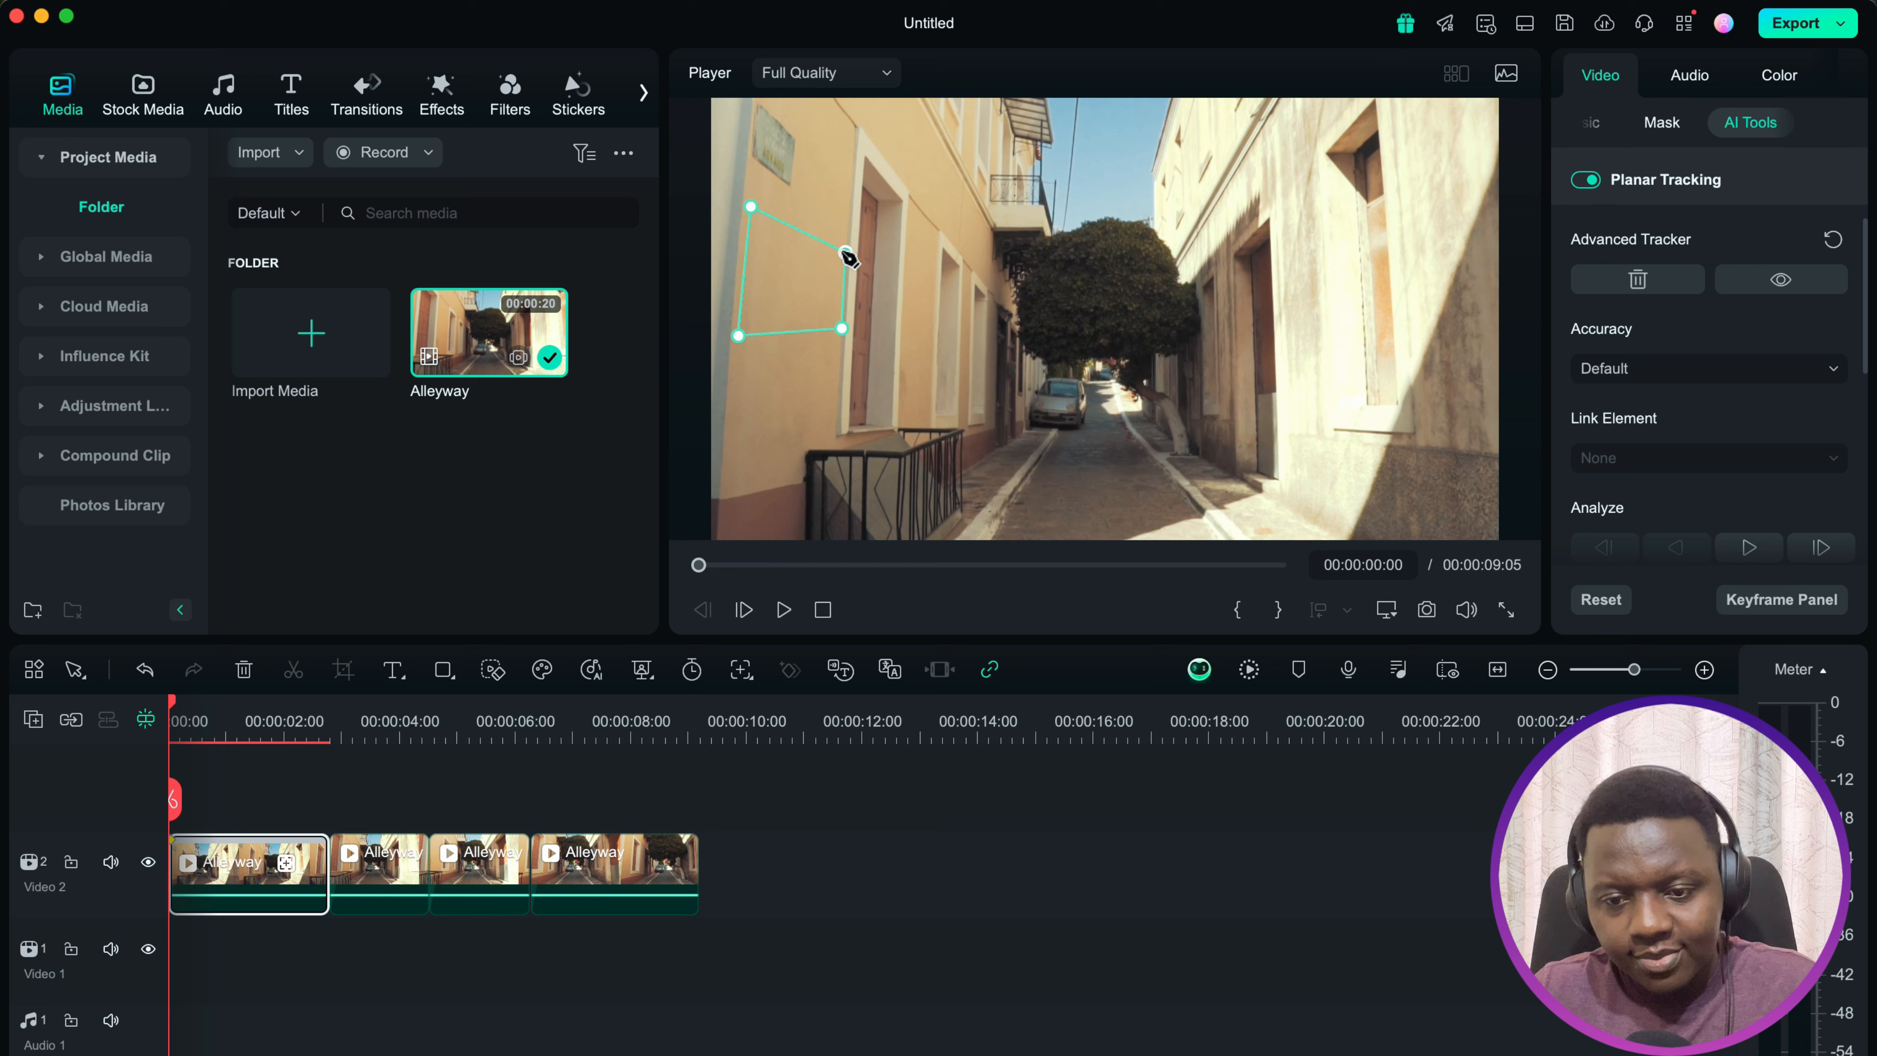
left_click_drag(846, 253, 846, 249)
left_click_drag(842, 328, 842, 322)
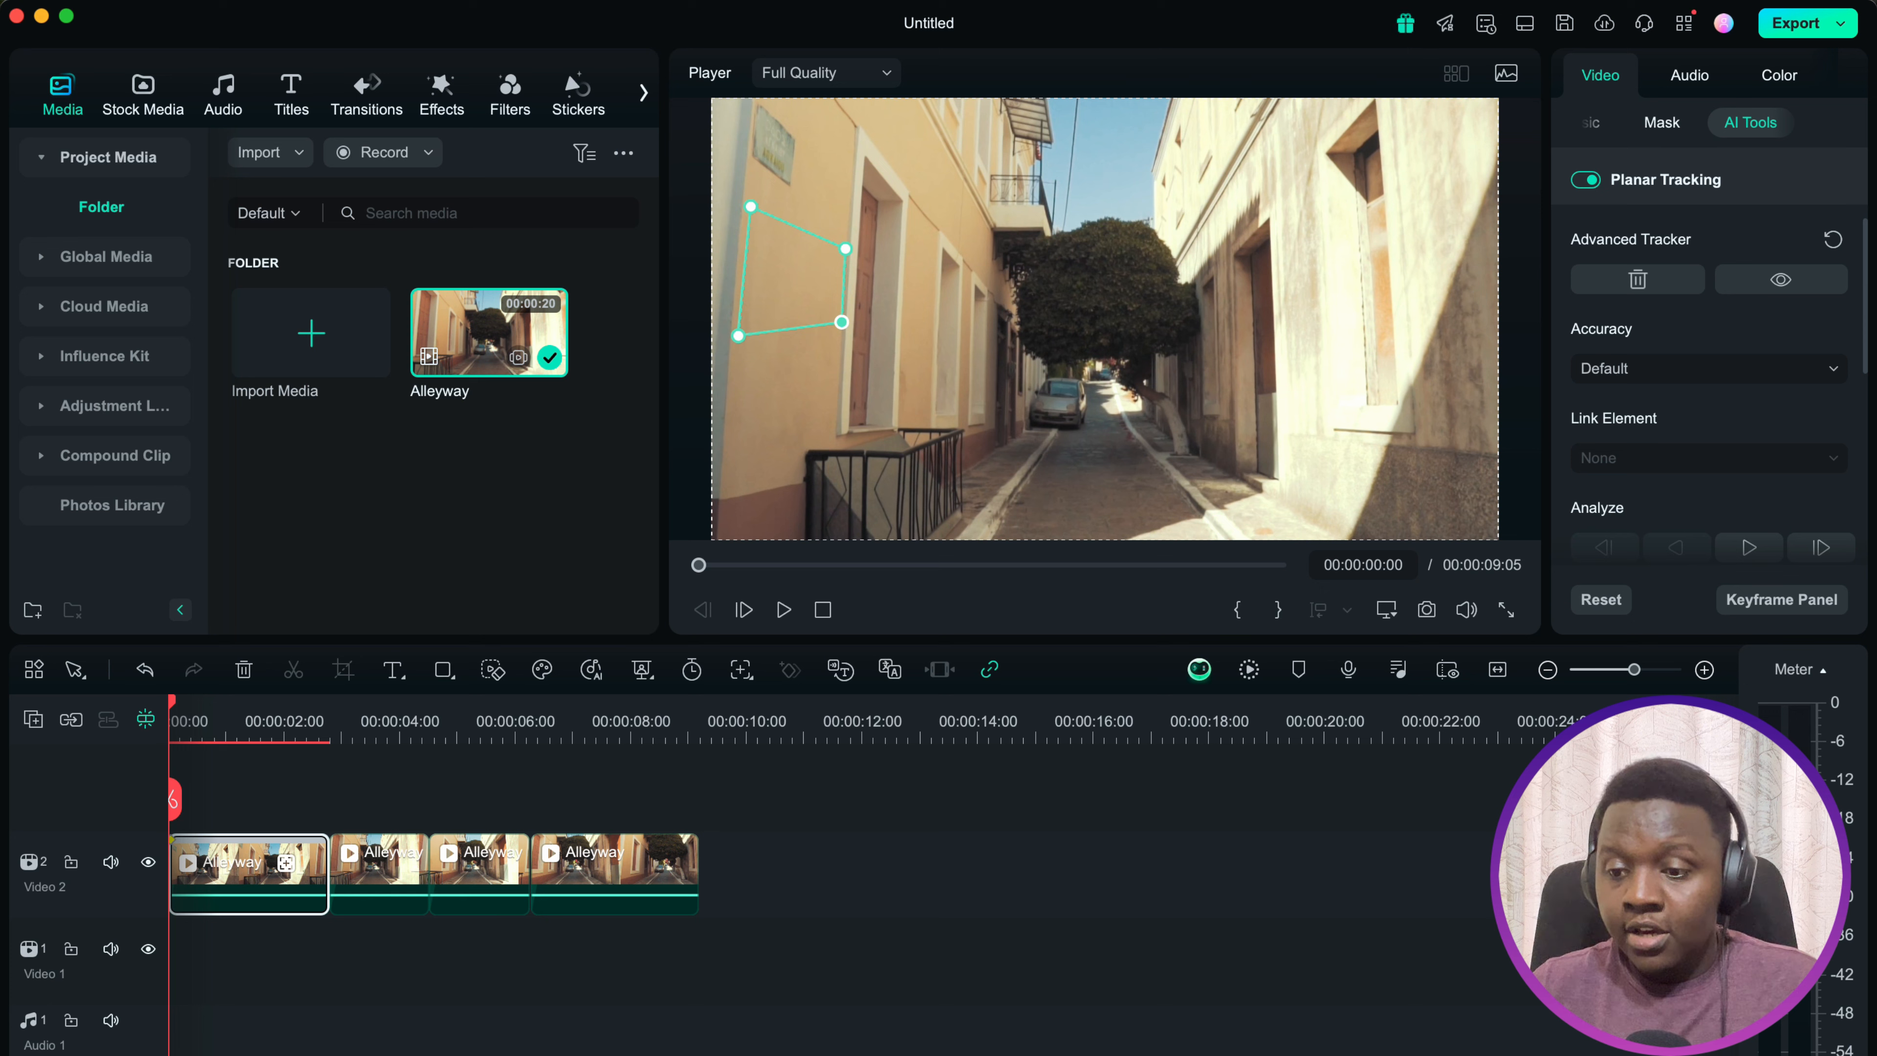
Step: Set the first segment's tracker accuracy to High and track the wall area forward
left_click(1710, 369)
left_click(1689, 493)
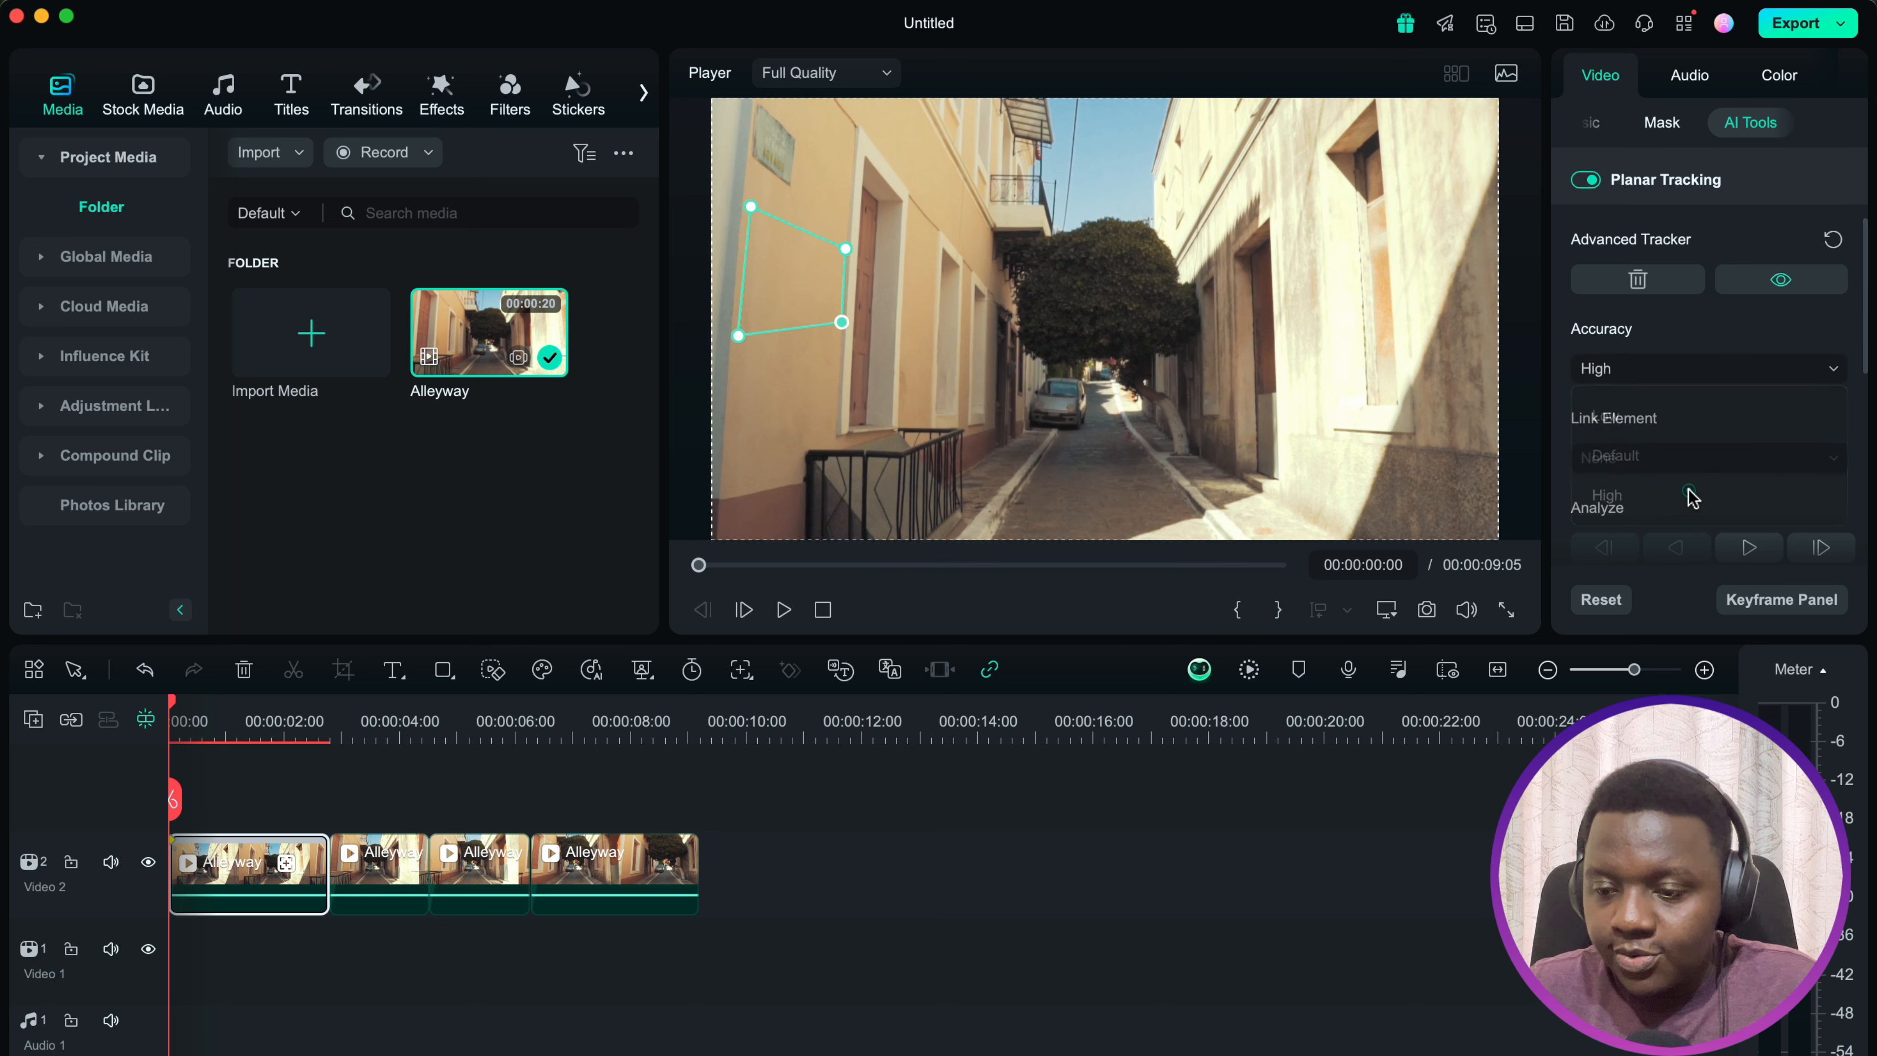
scroll(1676, 415, "down", 2)
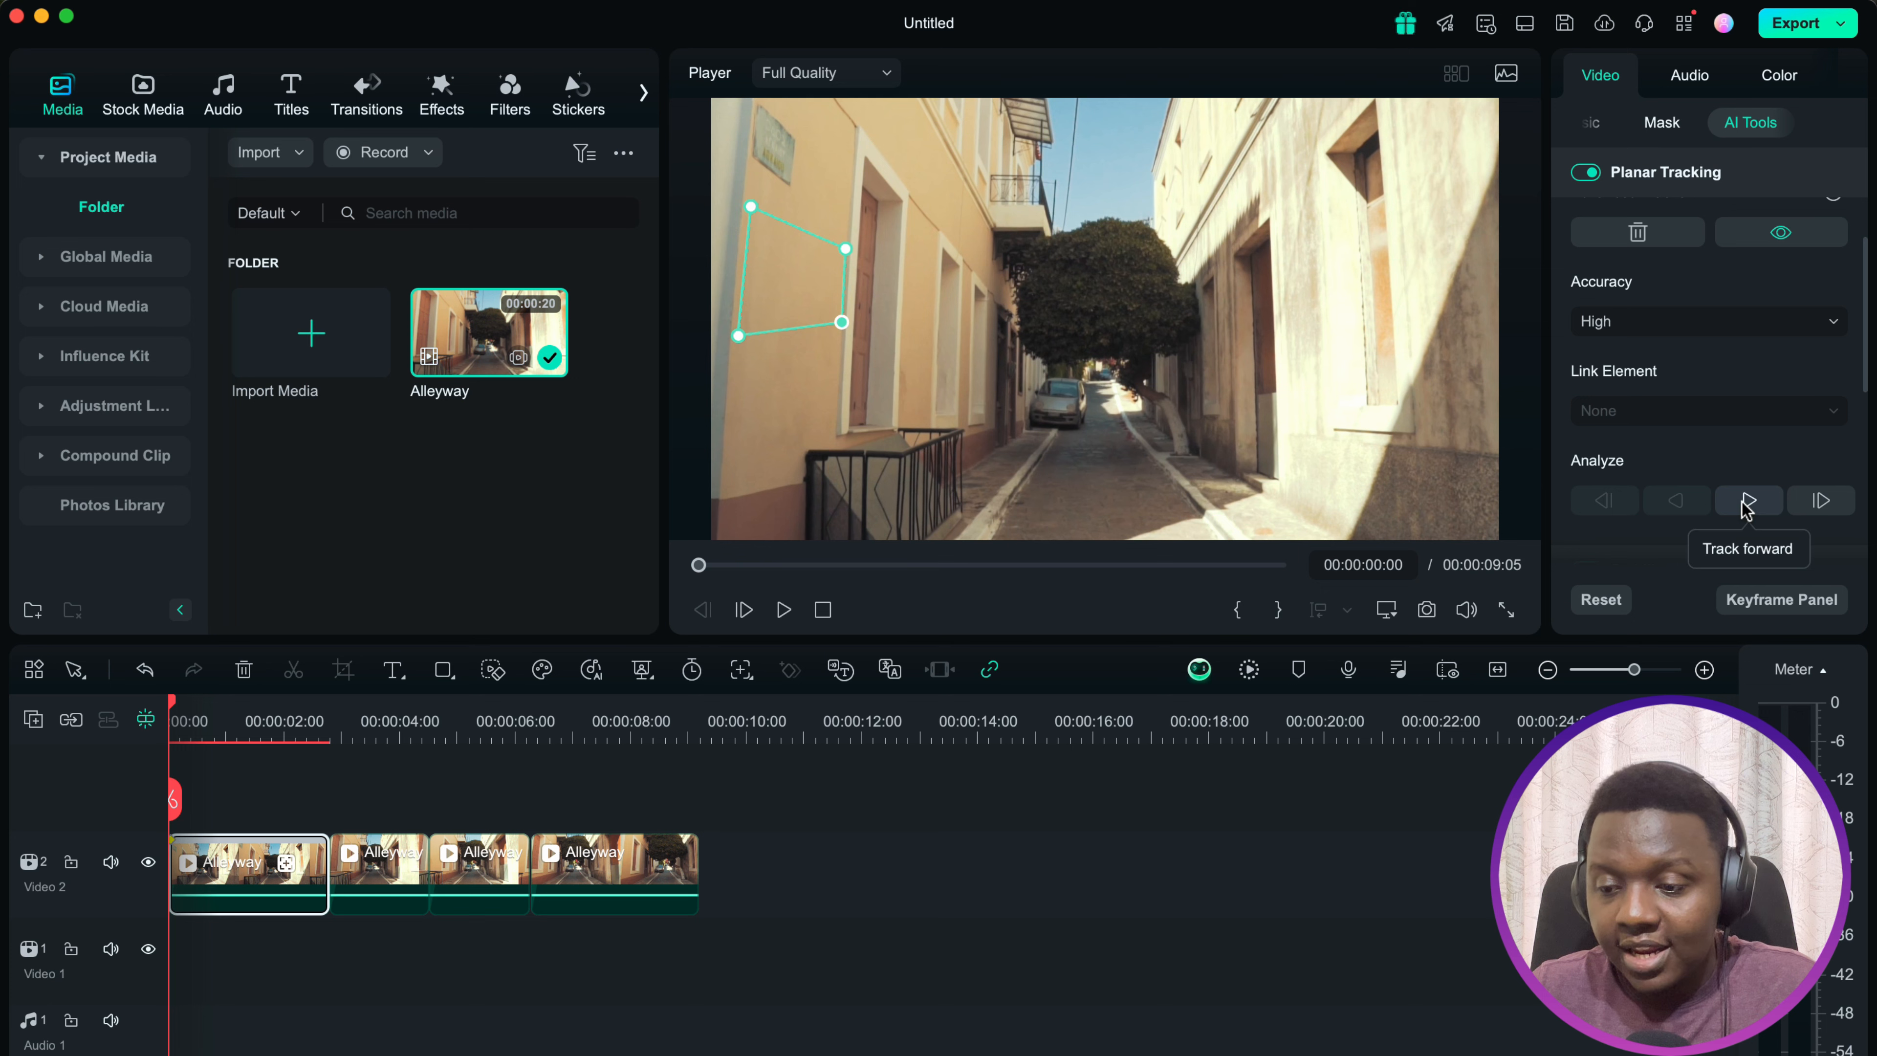
left_click(1746, 507)
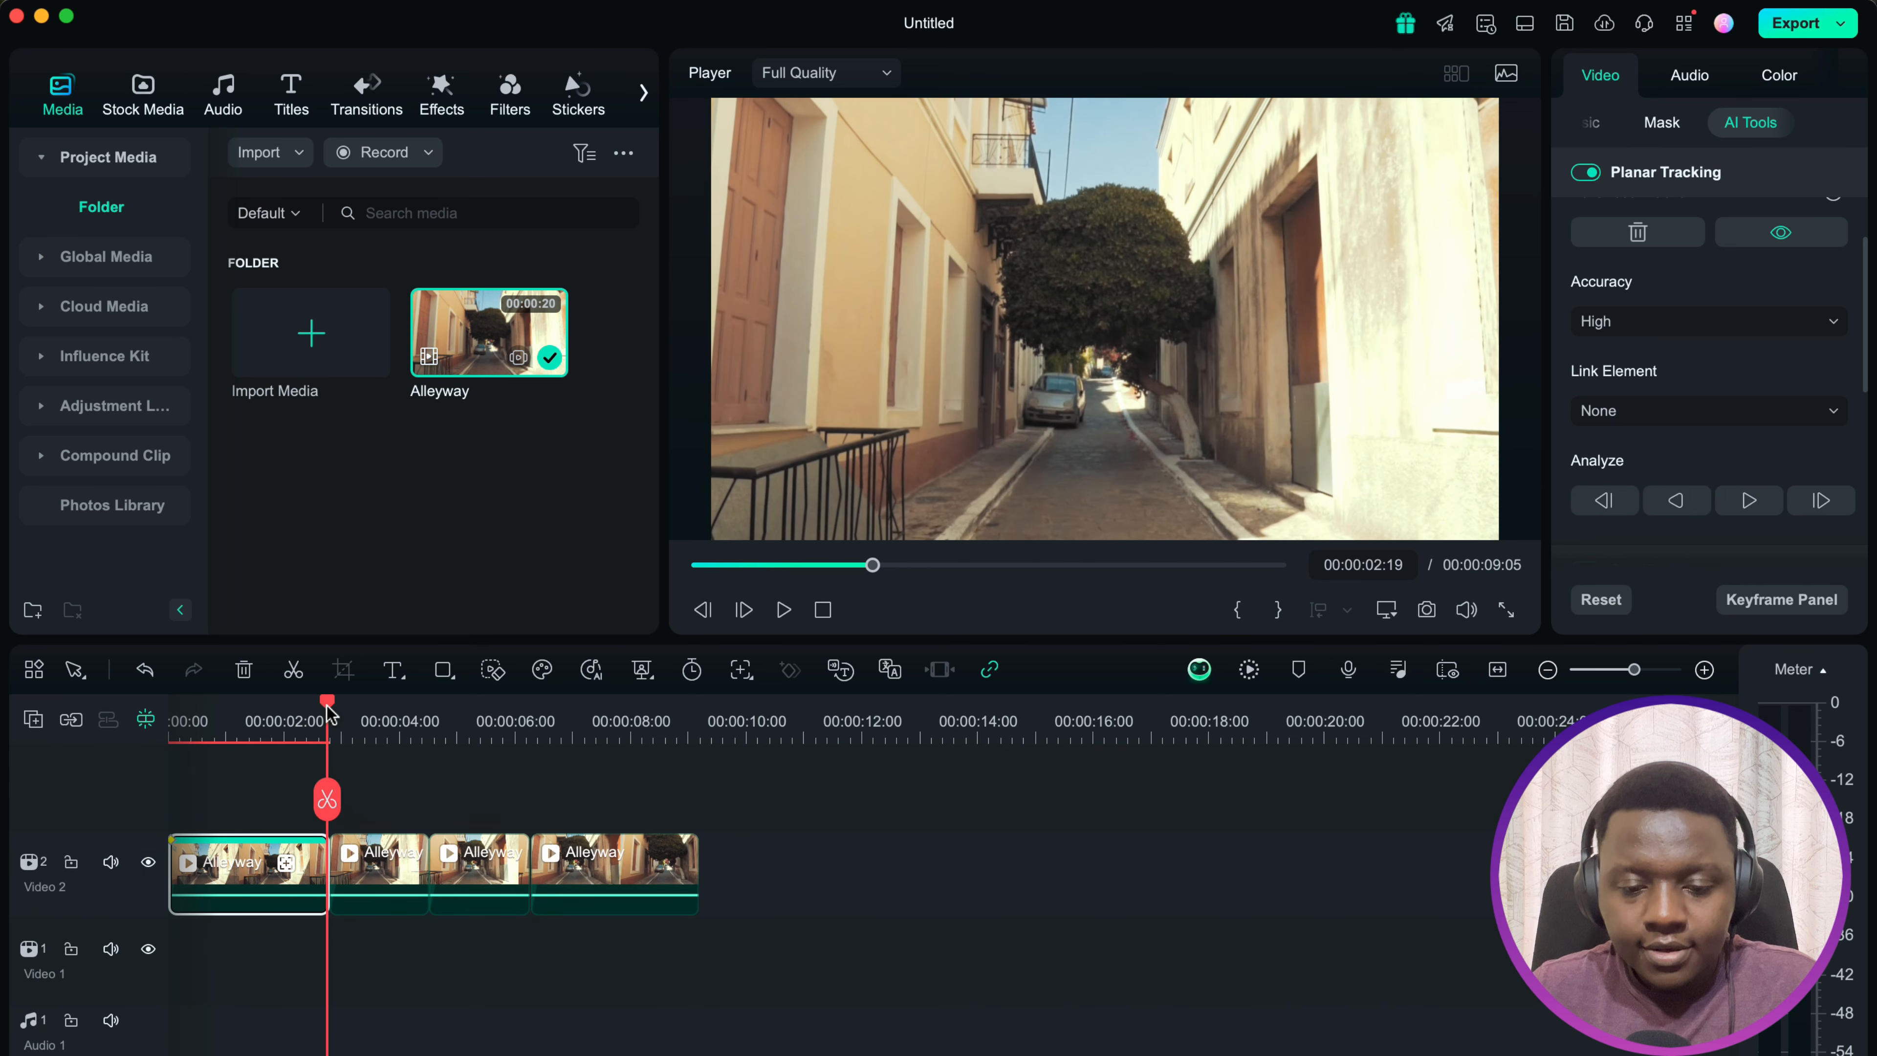
Step: Play the first segment from the start and check the tracked wall area around 00:00:01:17
left_click_drag(327, 714, 140, 761)
key("space")
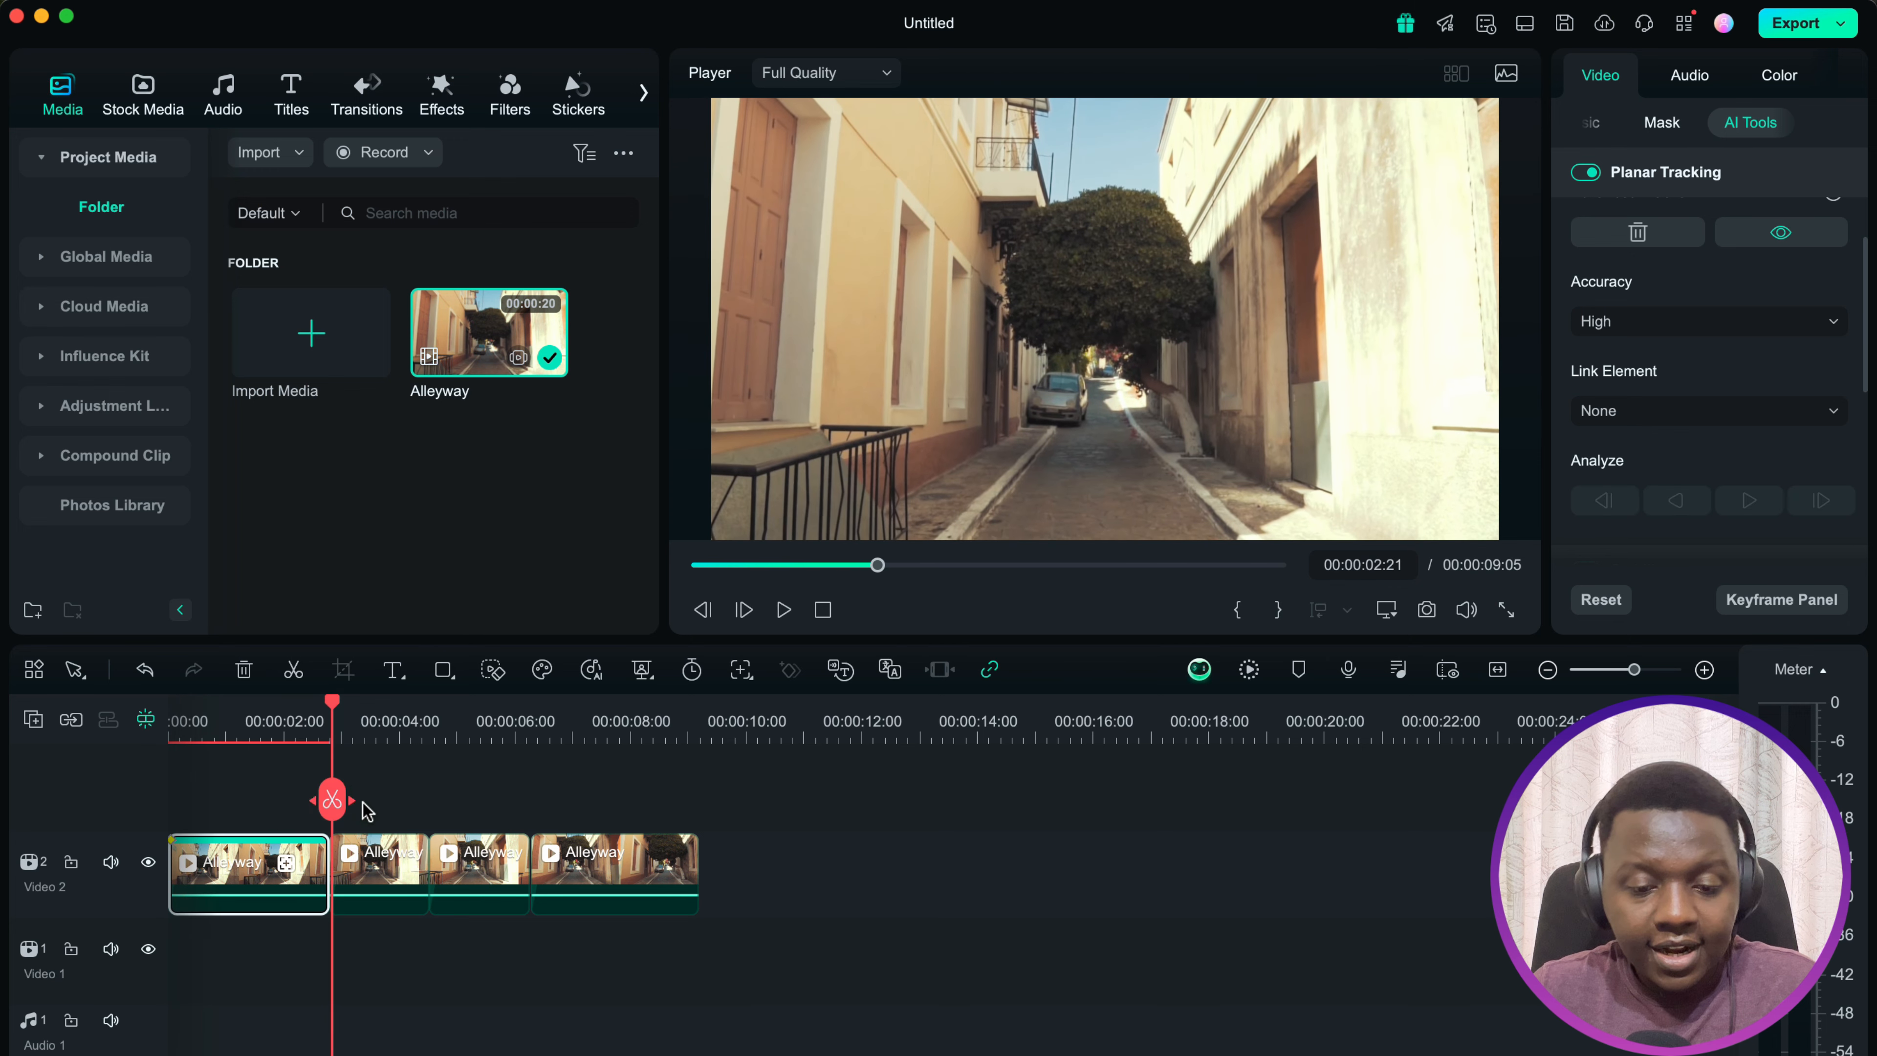
left_click(265, 721)
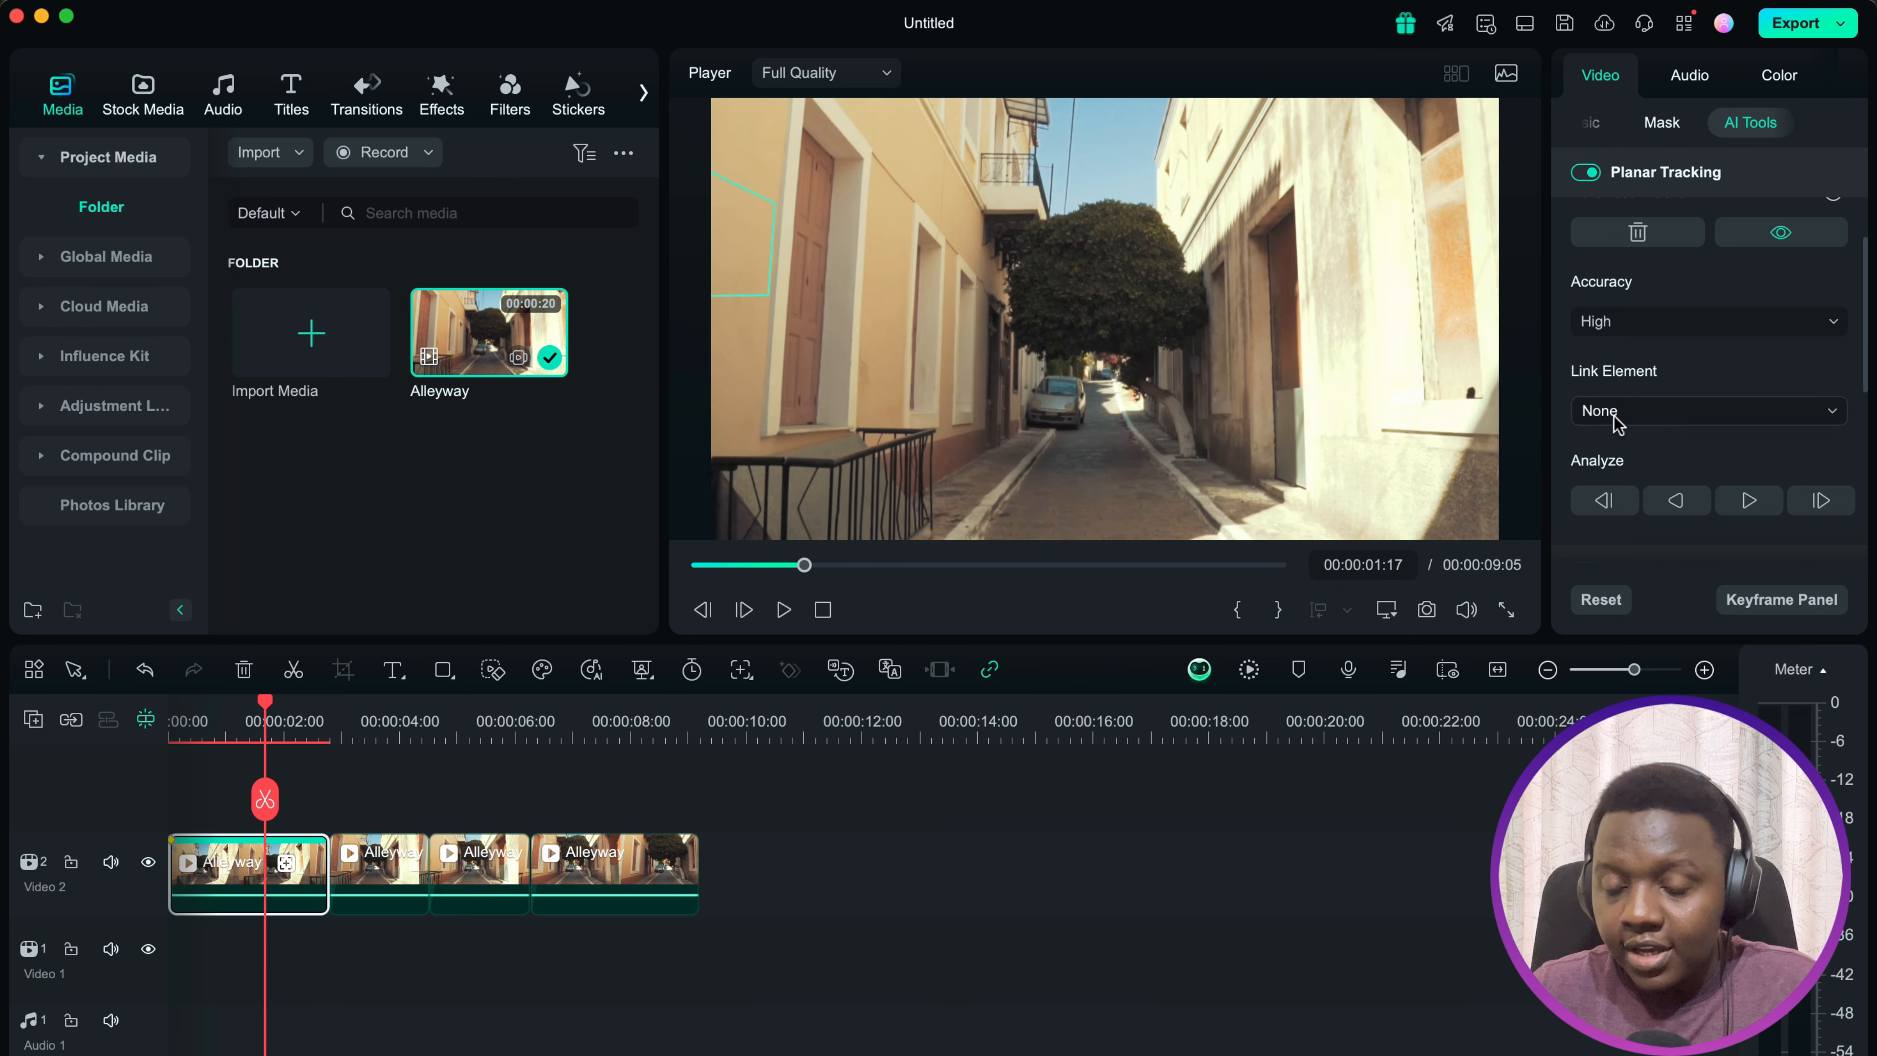
Step: Import filmora-logo-icon from the computer as the link element of the first segment's planar tracker
left_click(1663, 424)
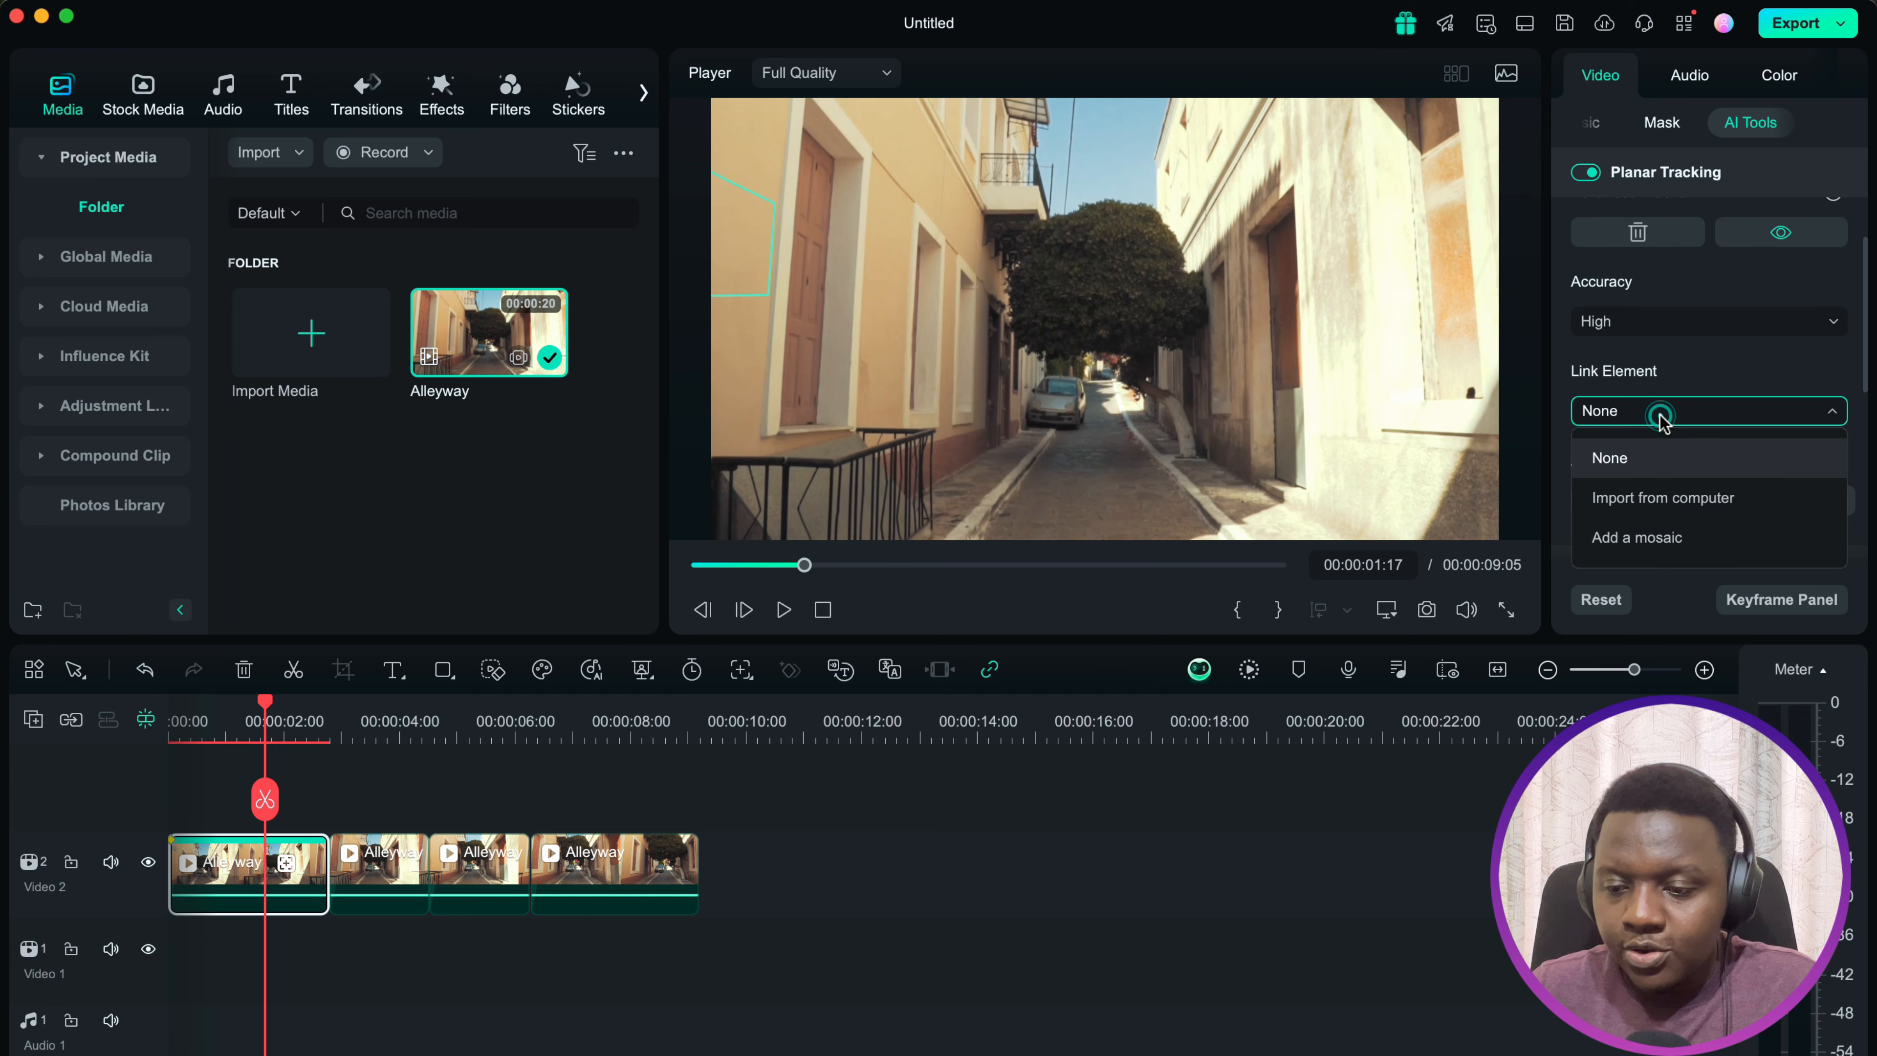
left_click(1681, 509)
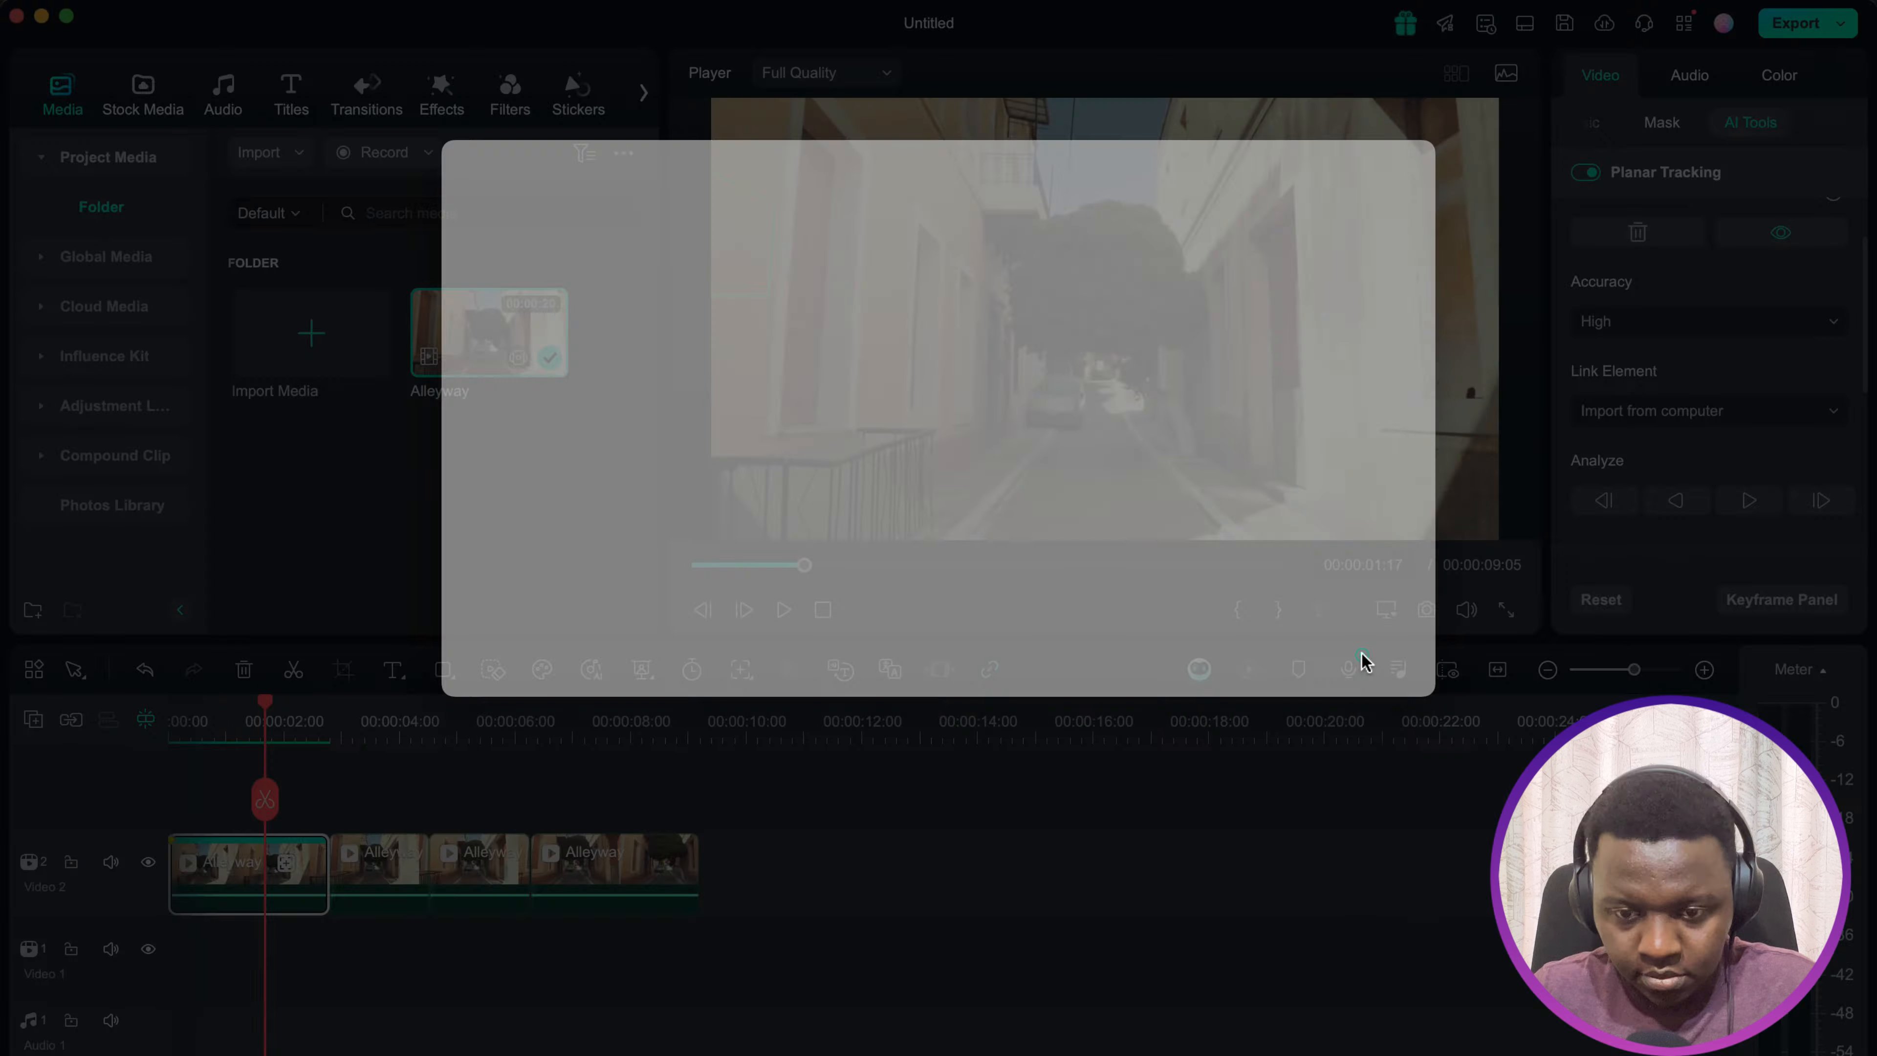
left_click(1362, 658)
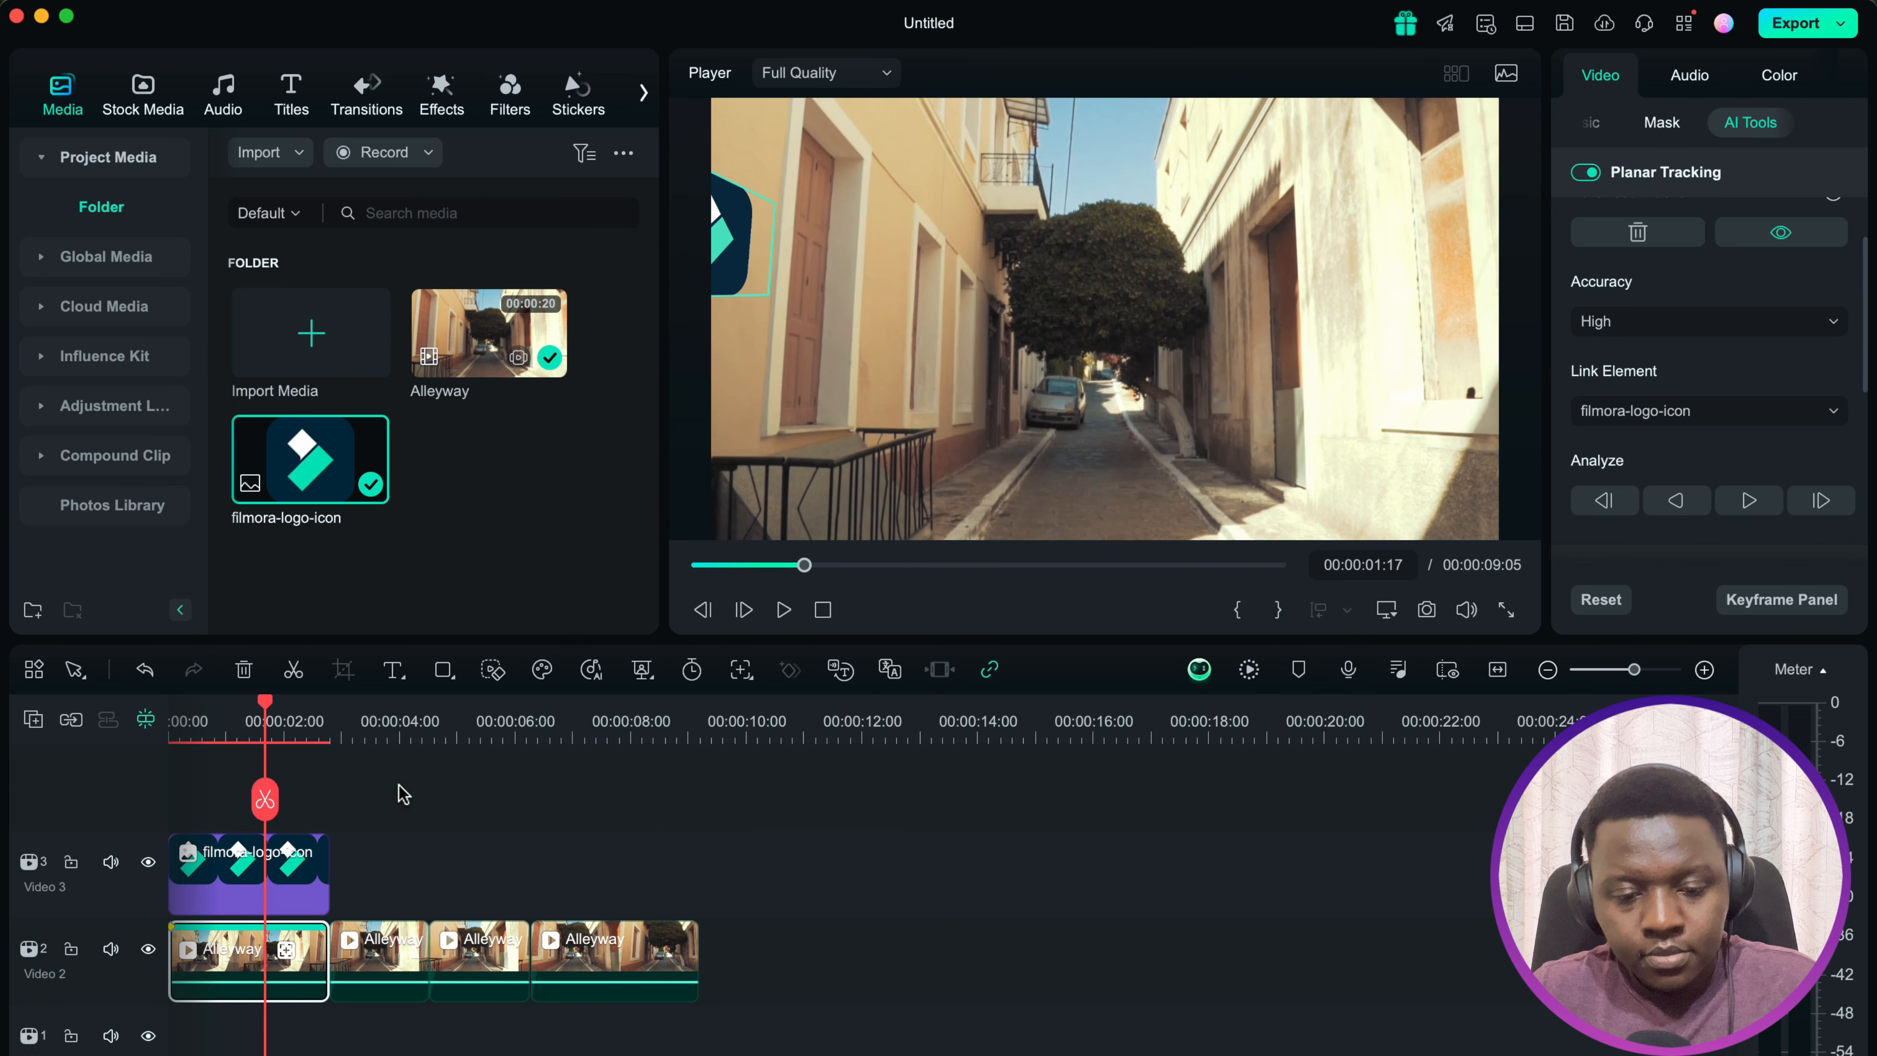
Step: Play the first segment from the start to review how the logo follows the wall
left_click_drag(264, 702, 140, 711)
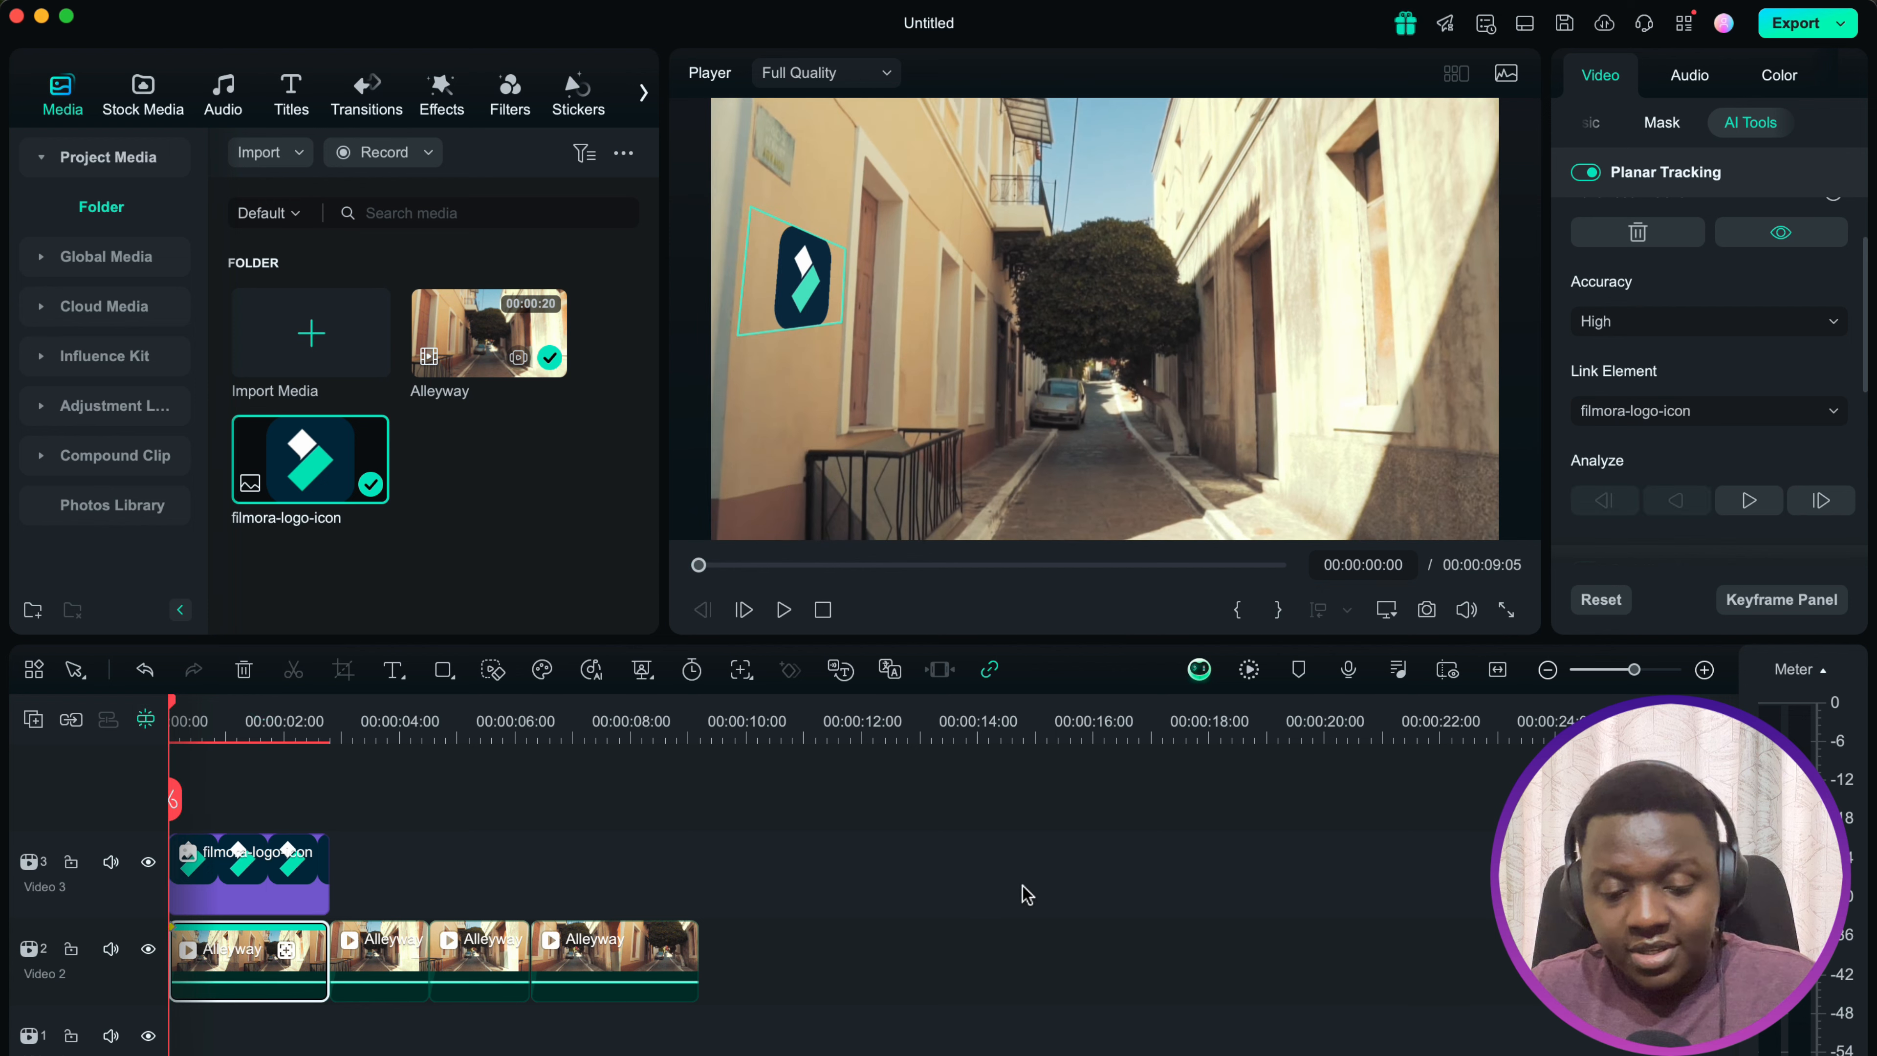
left_click(813, 887)
key("space")
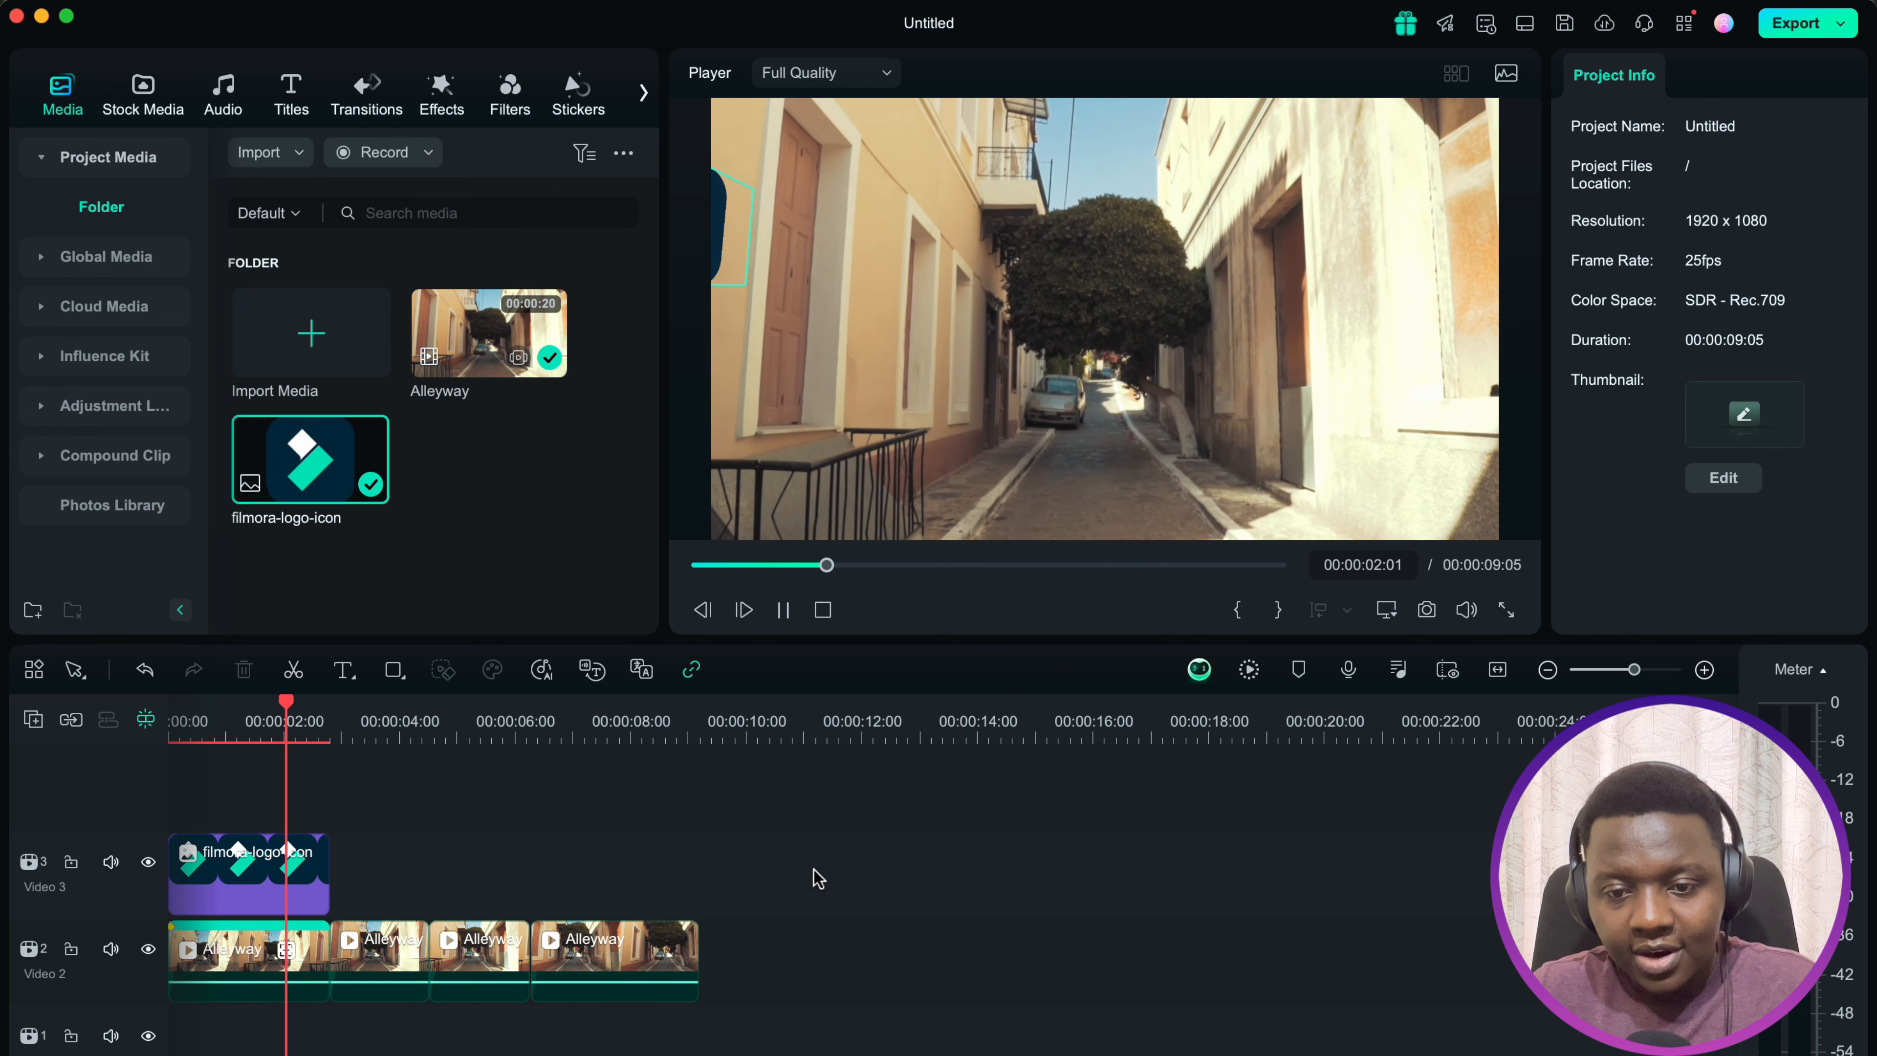
key("space")
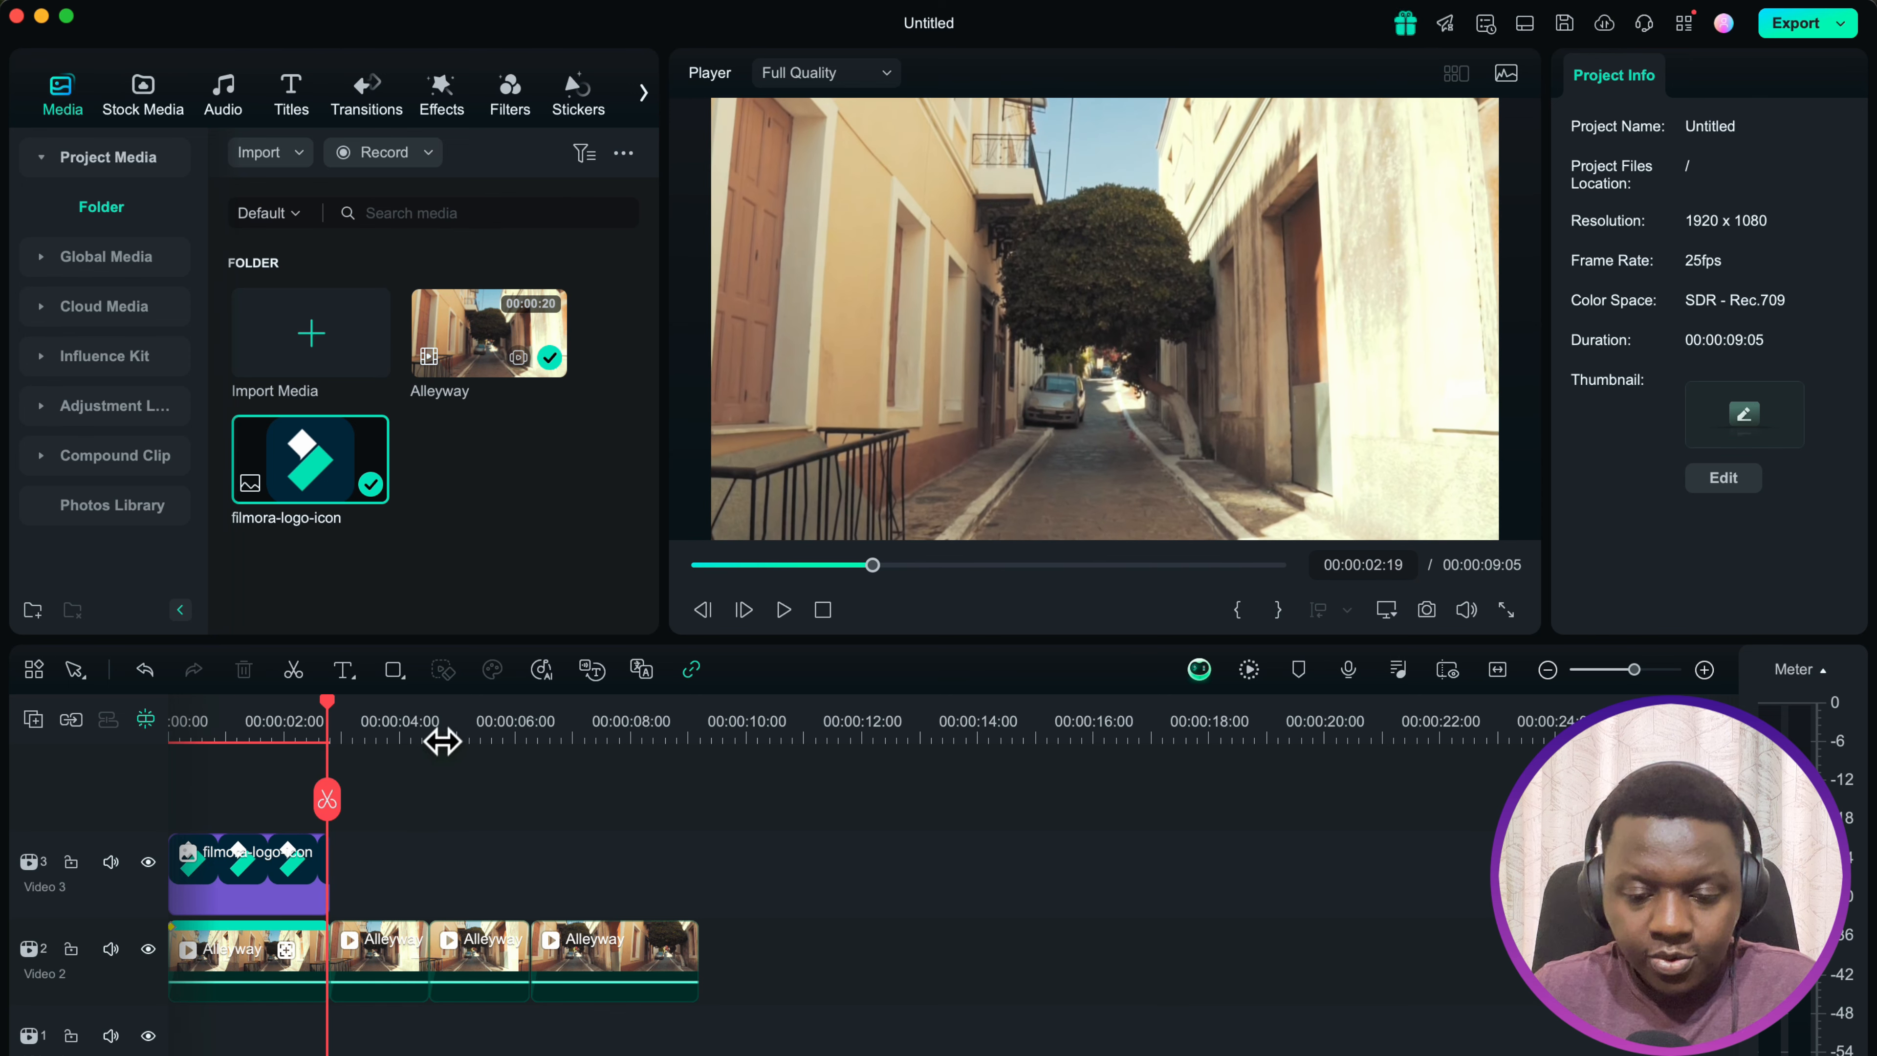
Step: Select the third Alleyway segment starting at 00:00:04:13 and stabilize it
left_click_drag(399, 723, 459, 756)
left_click(486, 720)
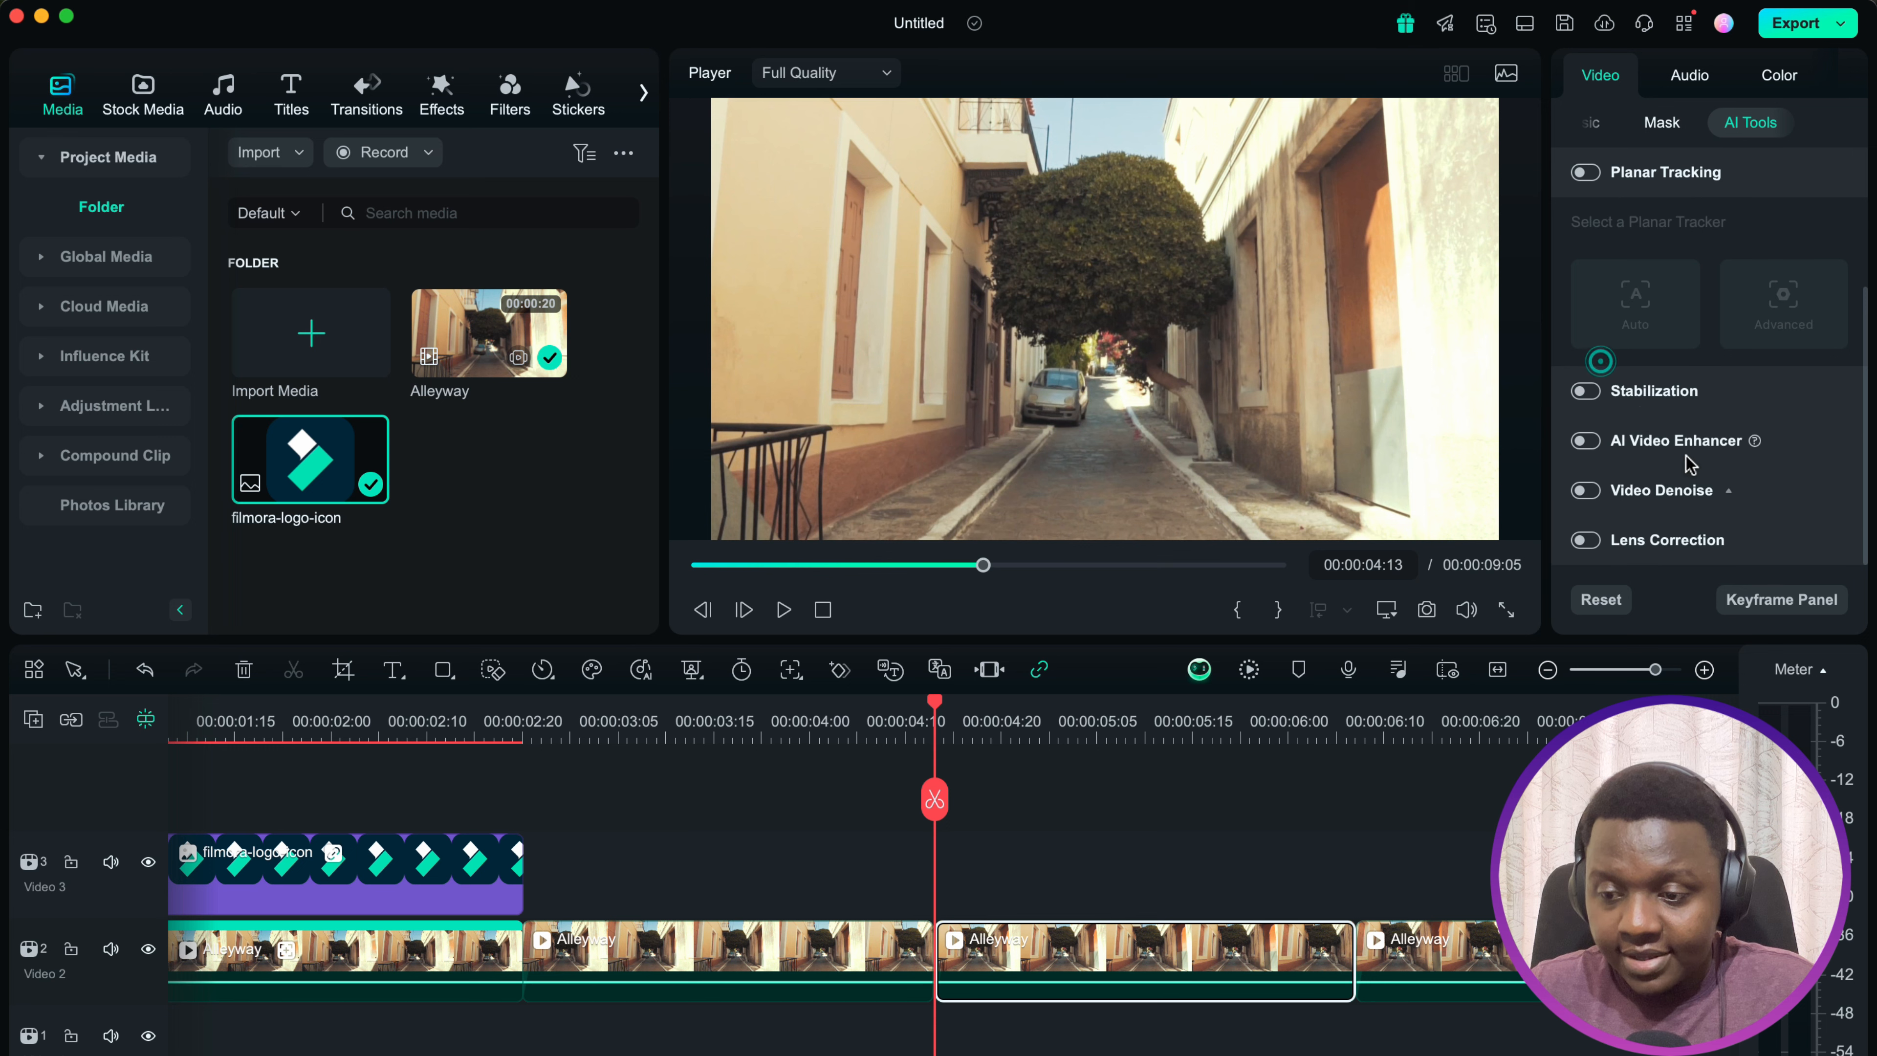
left_click(1587, 390)
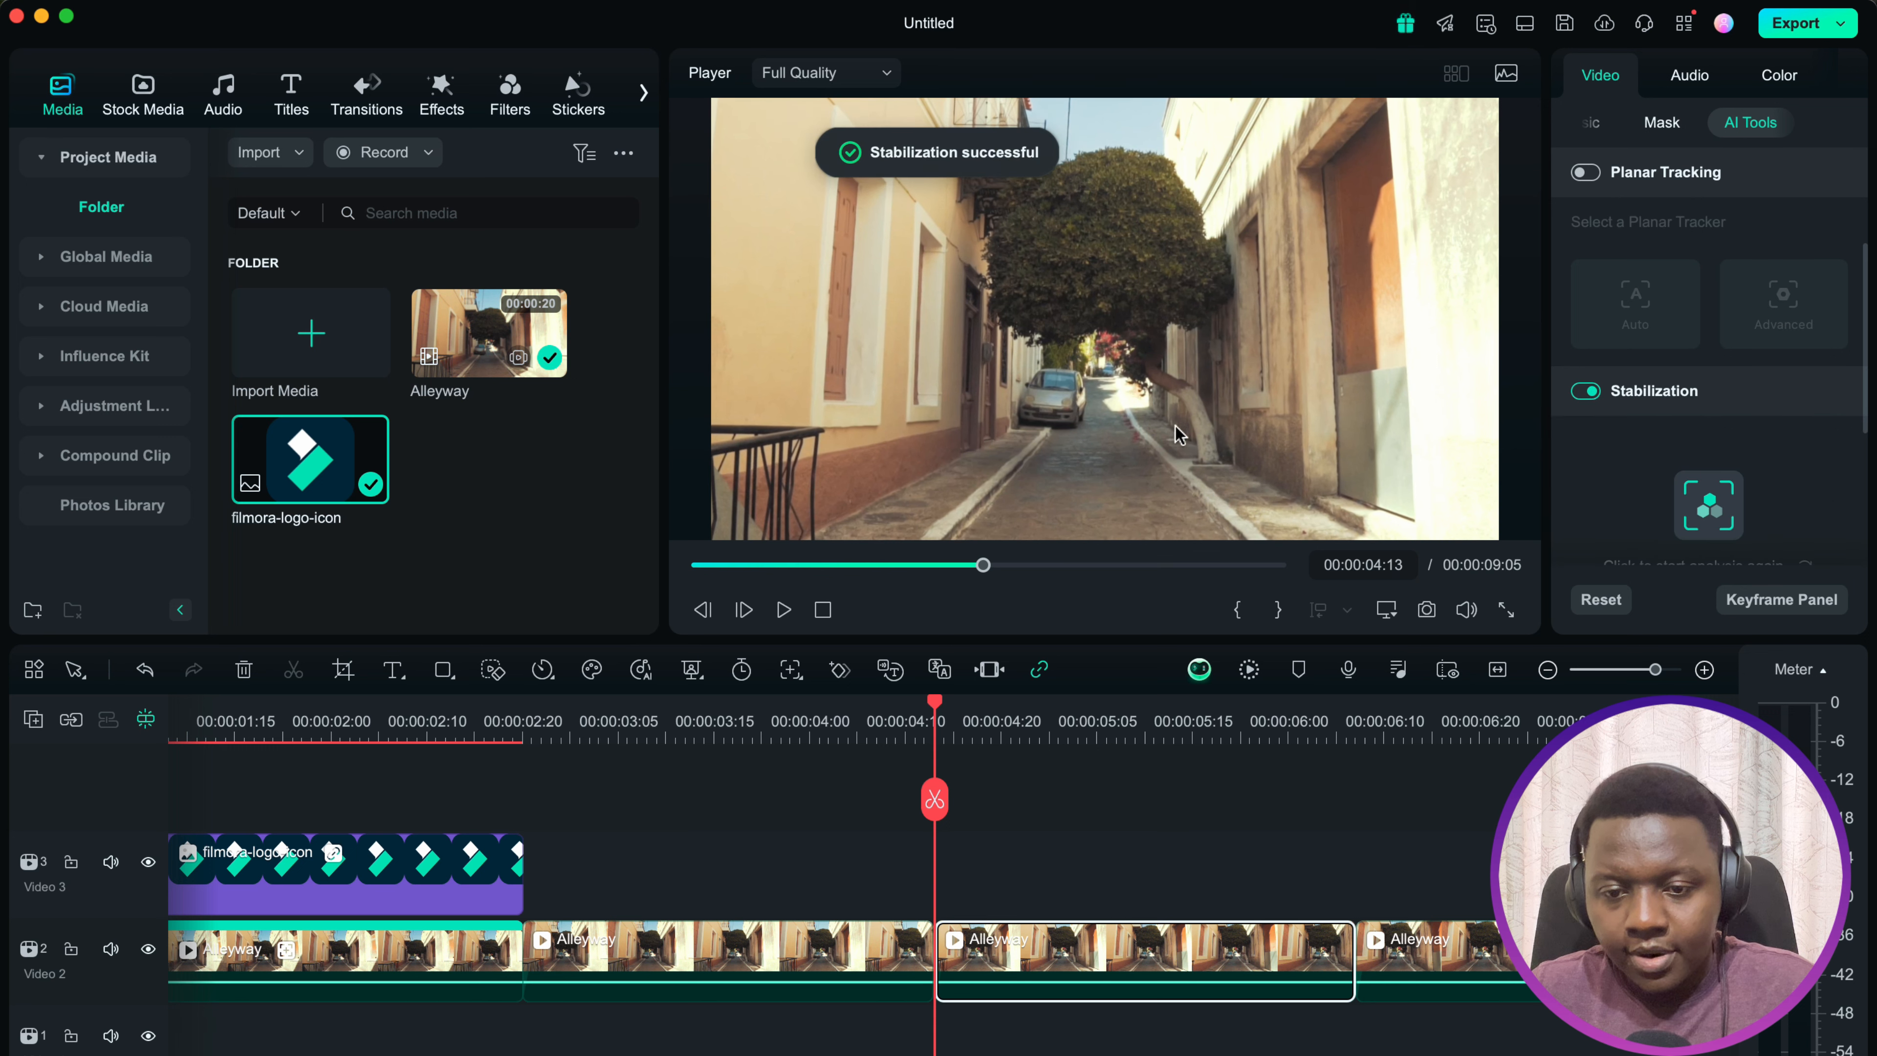
Step: Add an Advanced planar tracker to the third segment and fit its corners to the blank wall before the left-hand building's window
left_click(1585, 172)
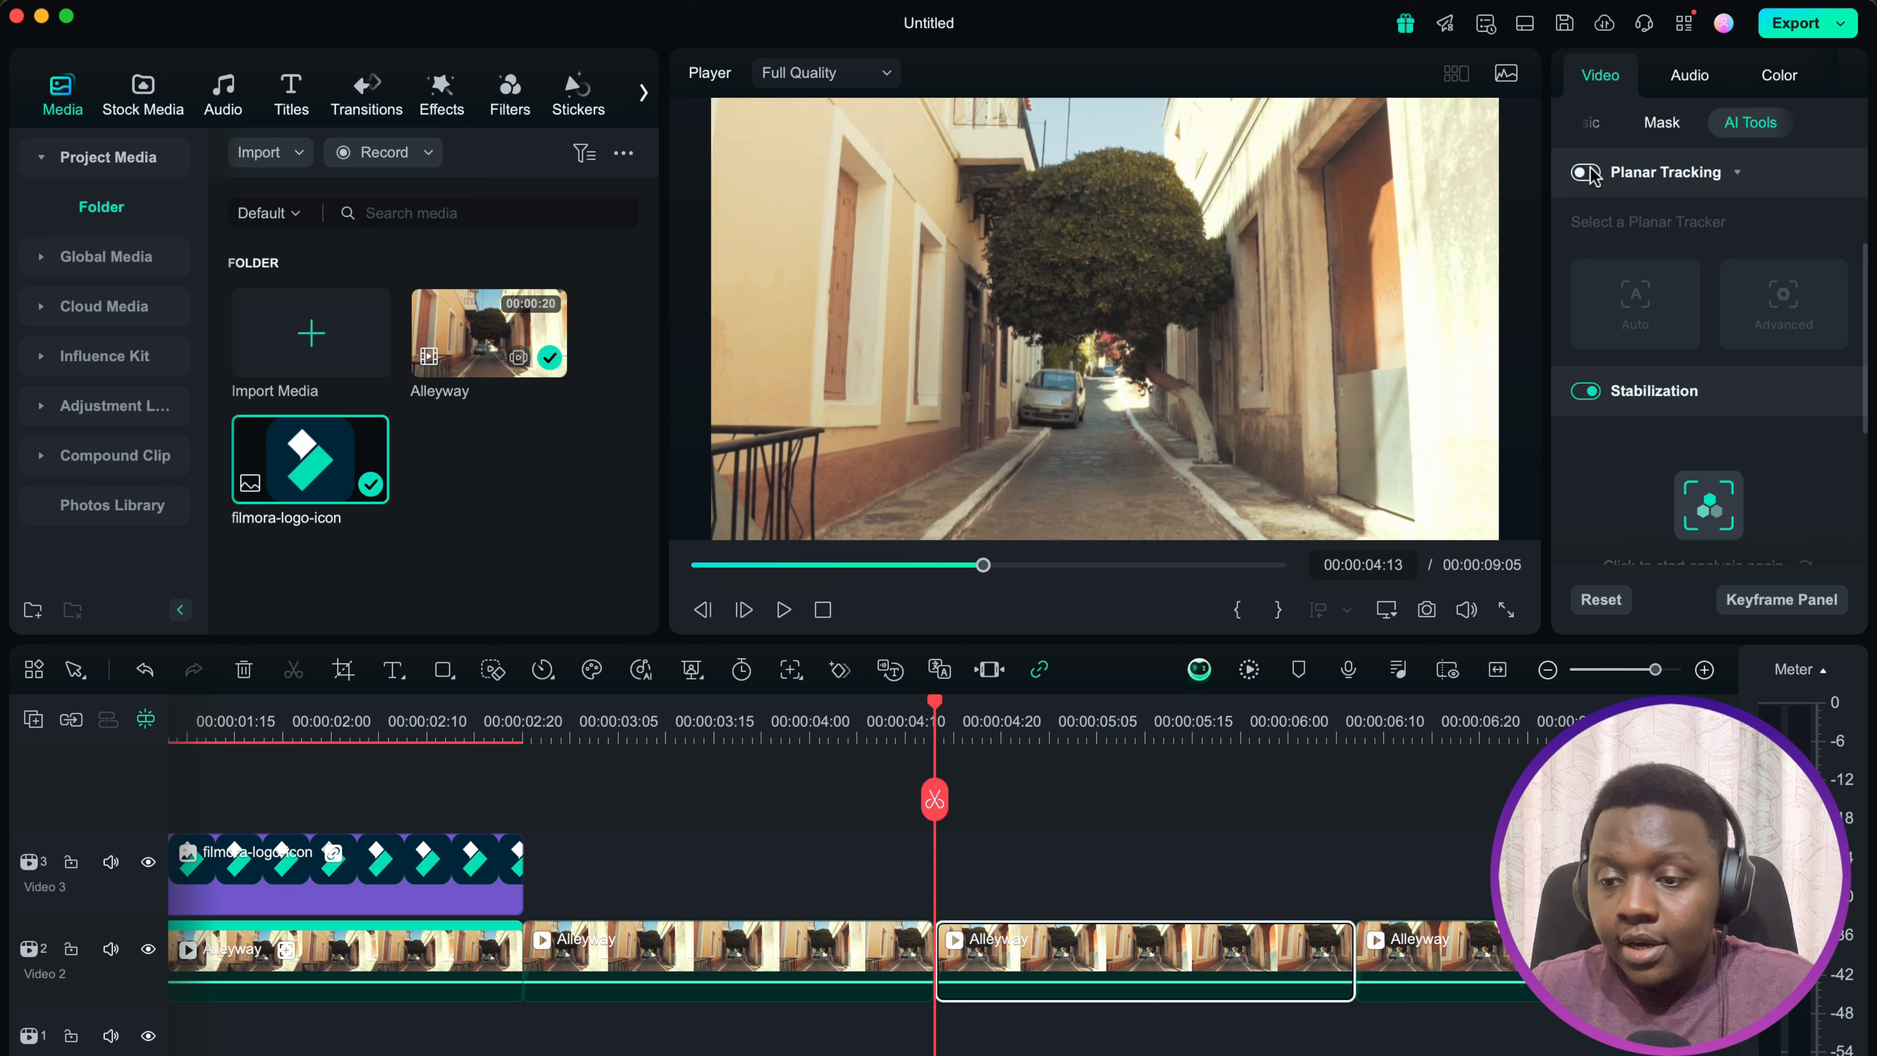
left_click(1796, 335)
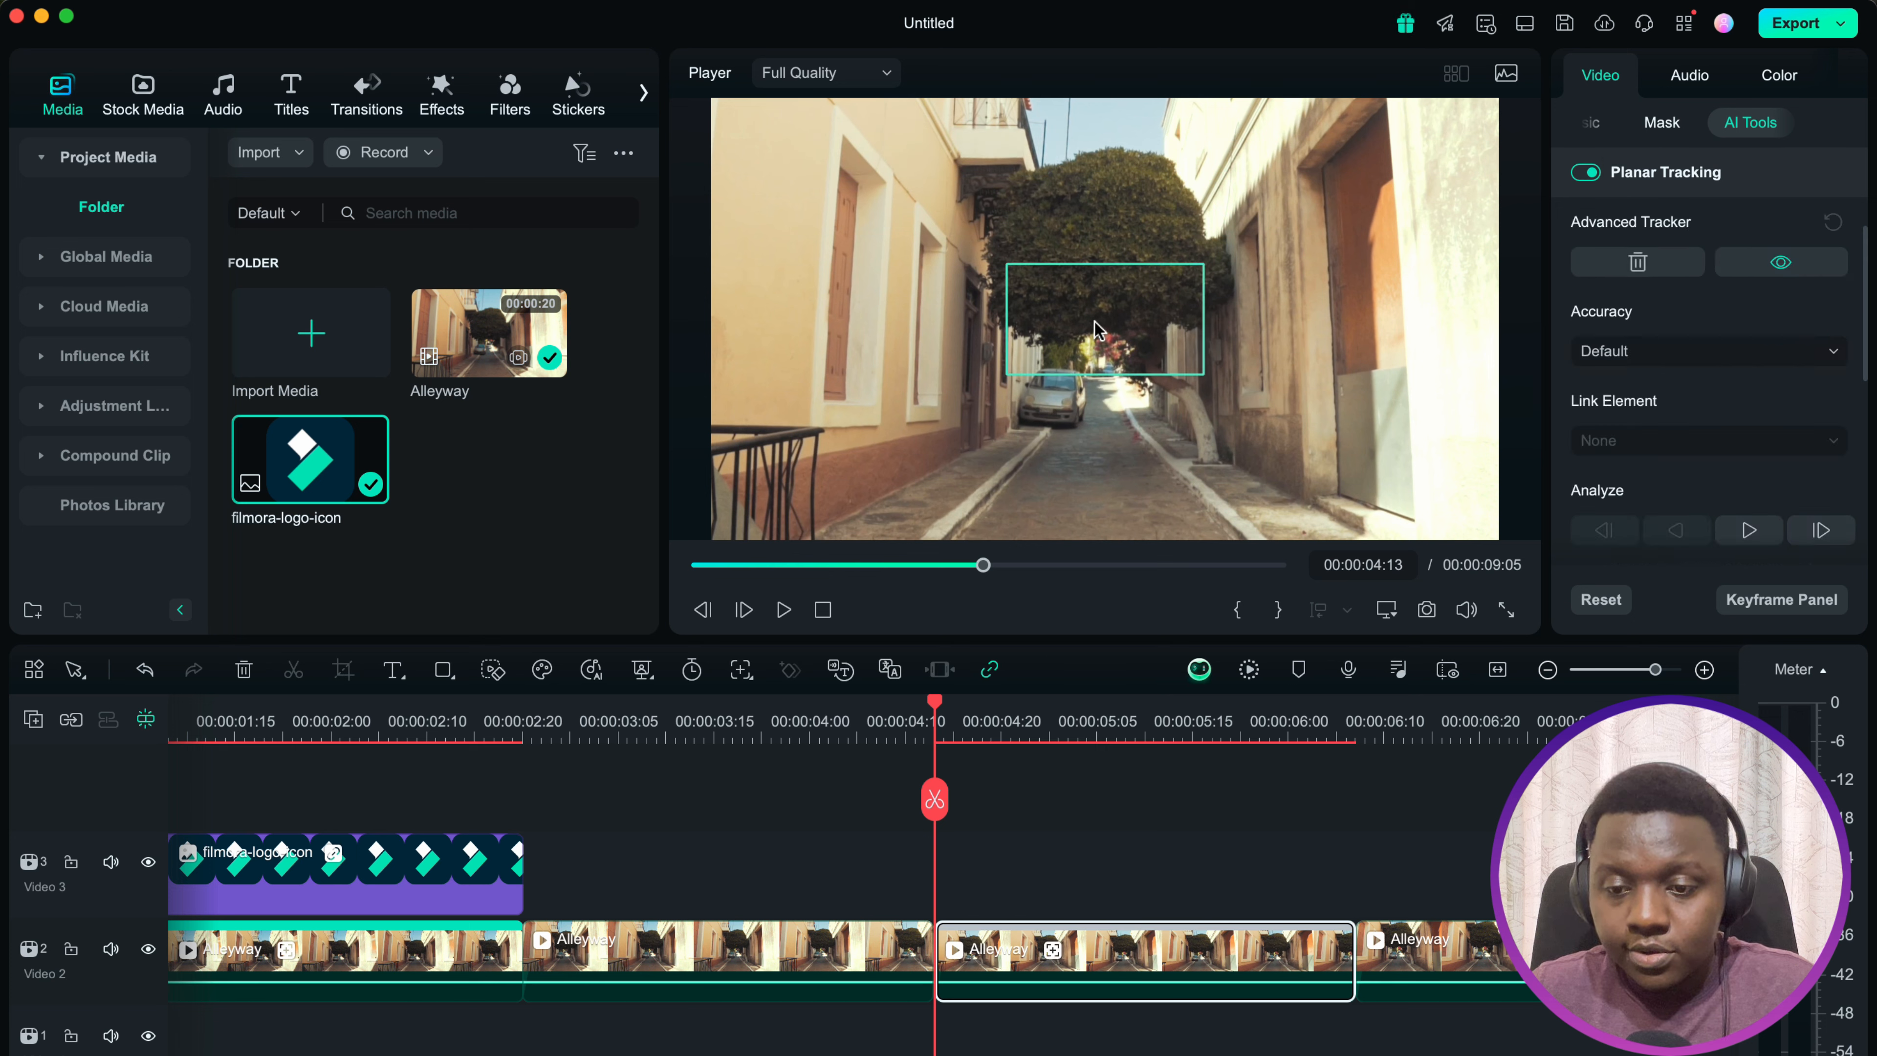
left_click_drag(1094, 310, 803, 247)
left_click_drag(915, 198, 718, 180)
left_click_drag(816, 225, 811, 214)
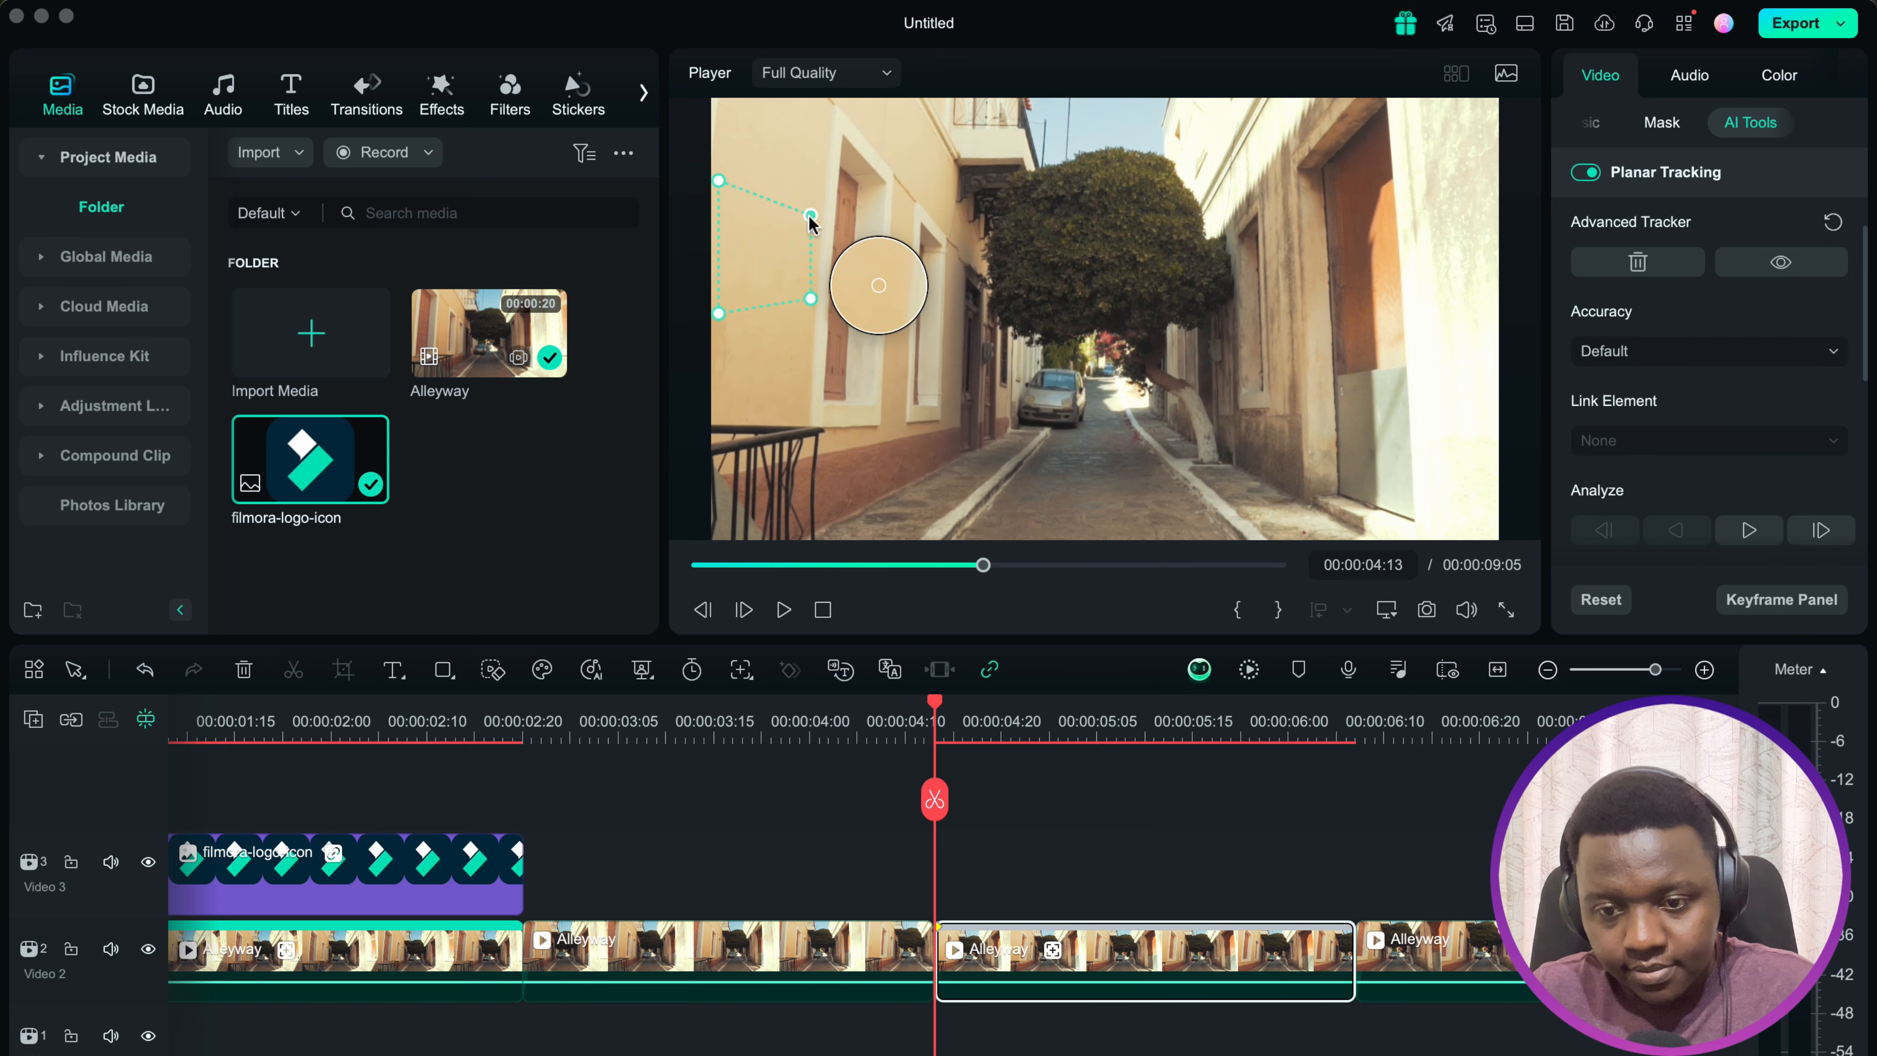
left_click_drag(915, 309, 809, 299)
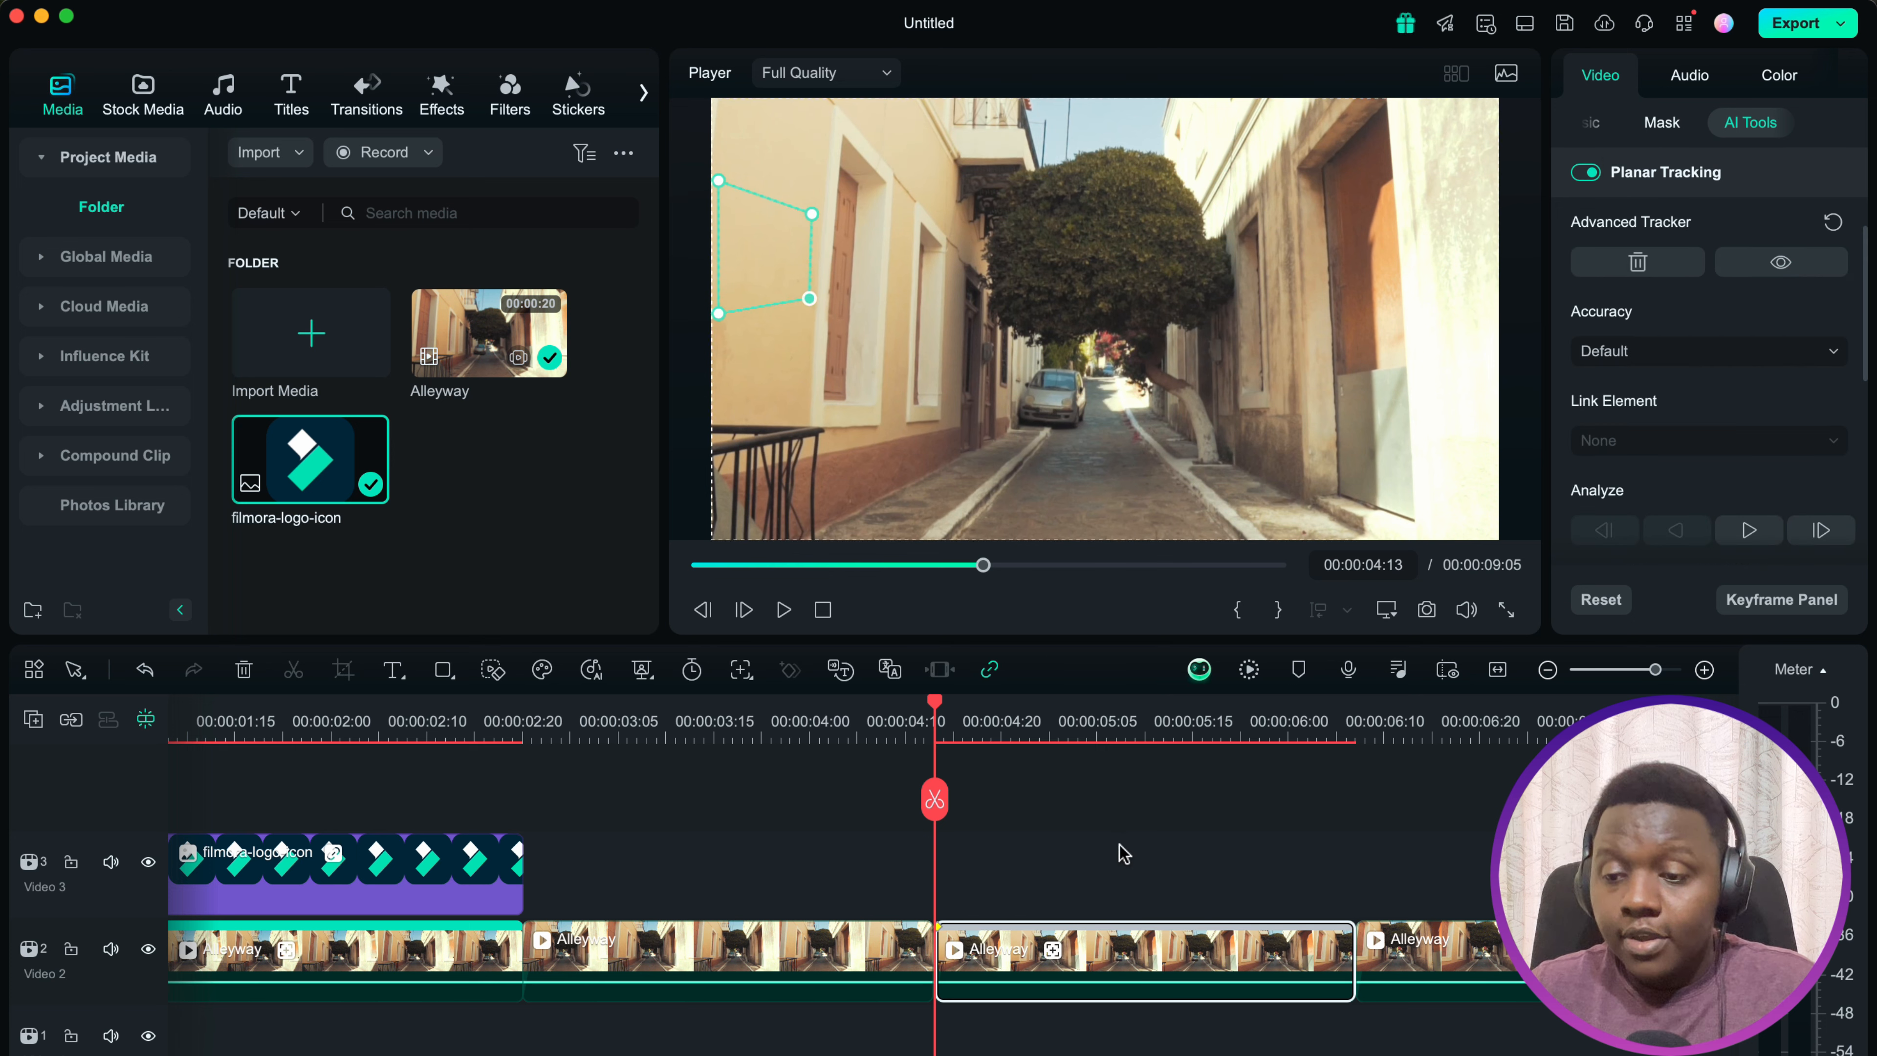
Step: Set the third segment's tracker accuracy to High and track the wall area forward
left_click(1647, 356)
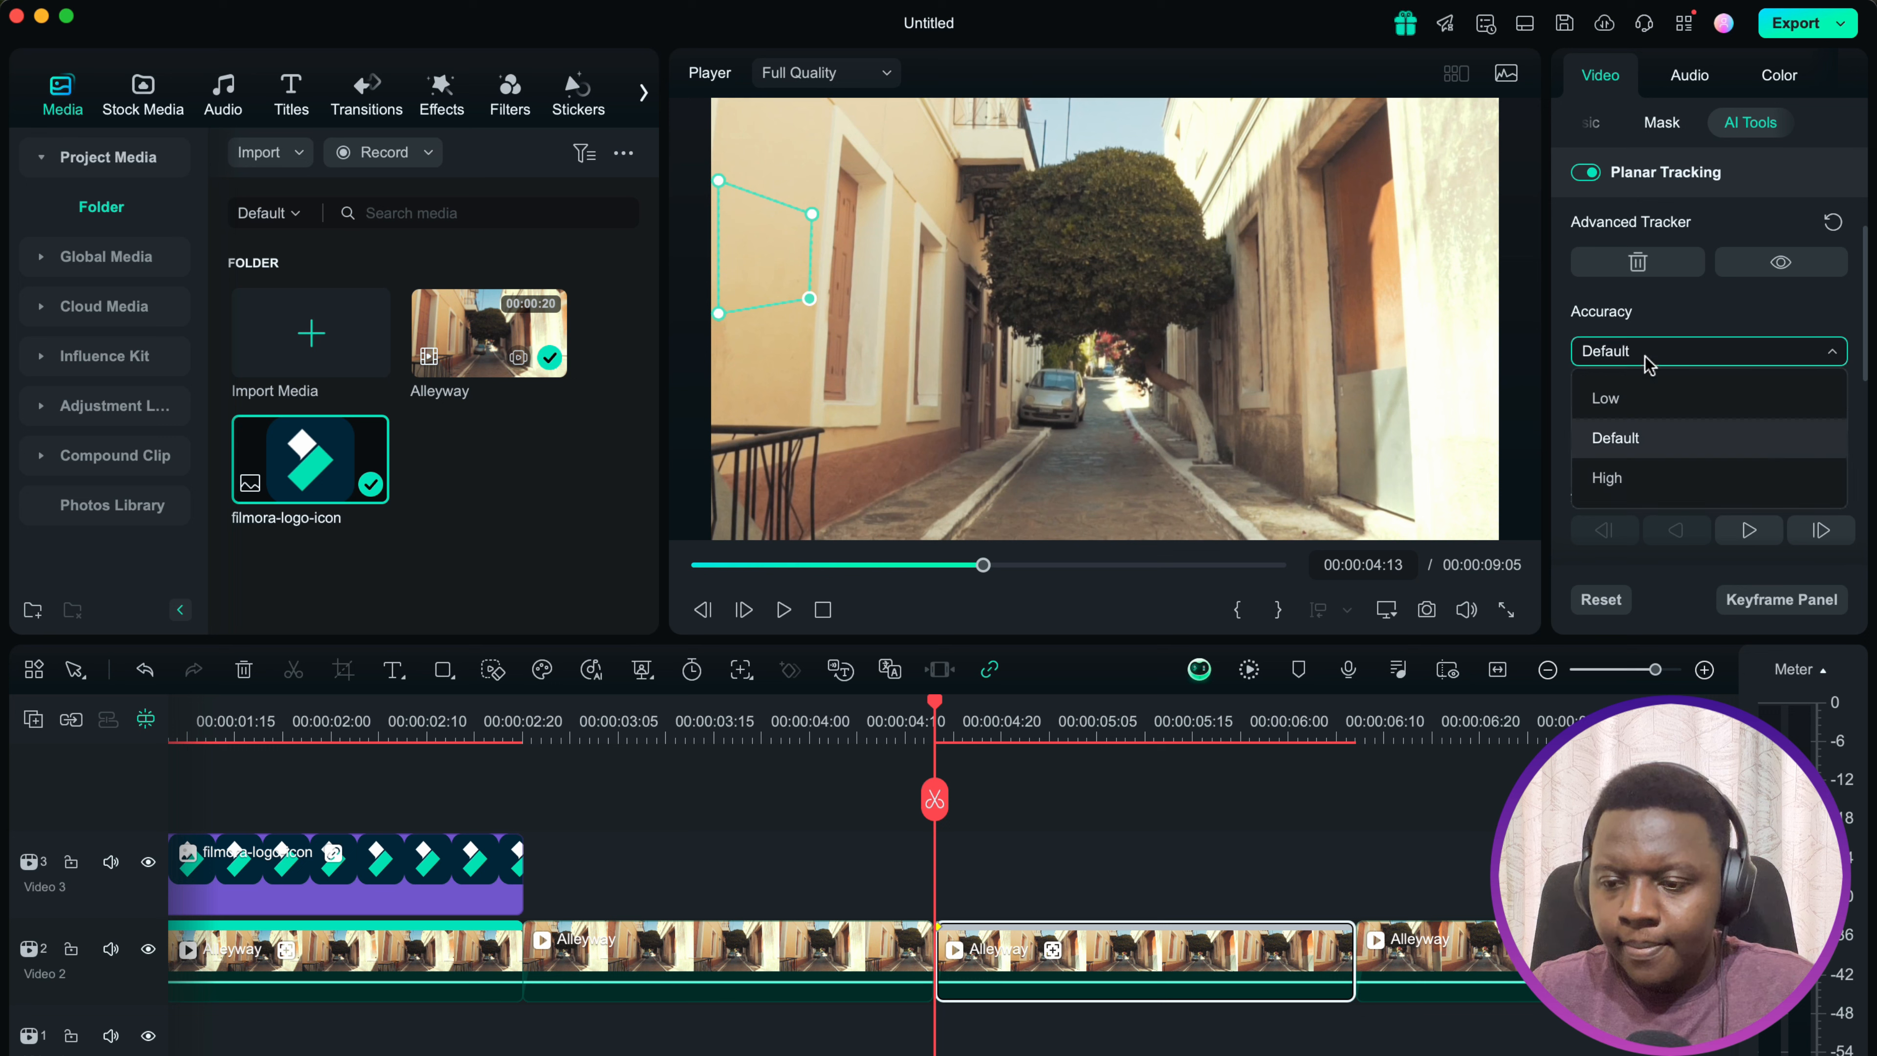
left_click(1667, 482)
scroll(1652, 418, "down", 2)
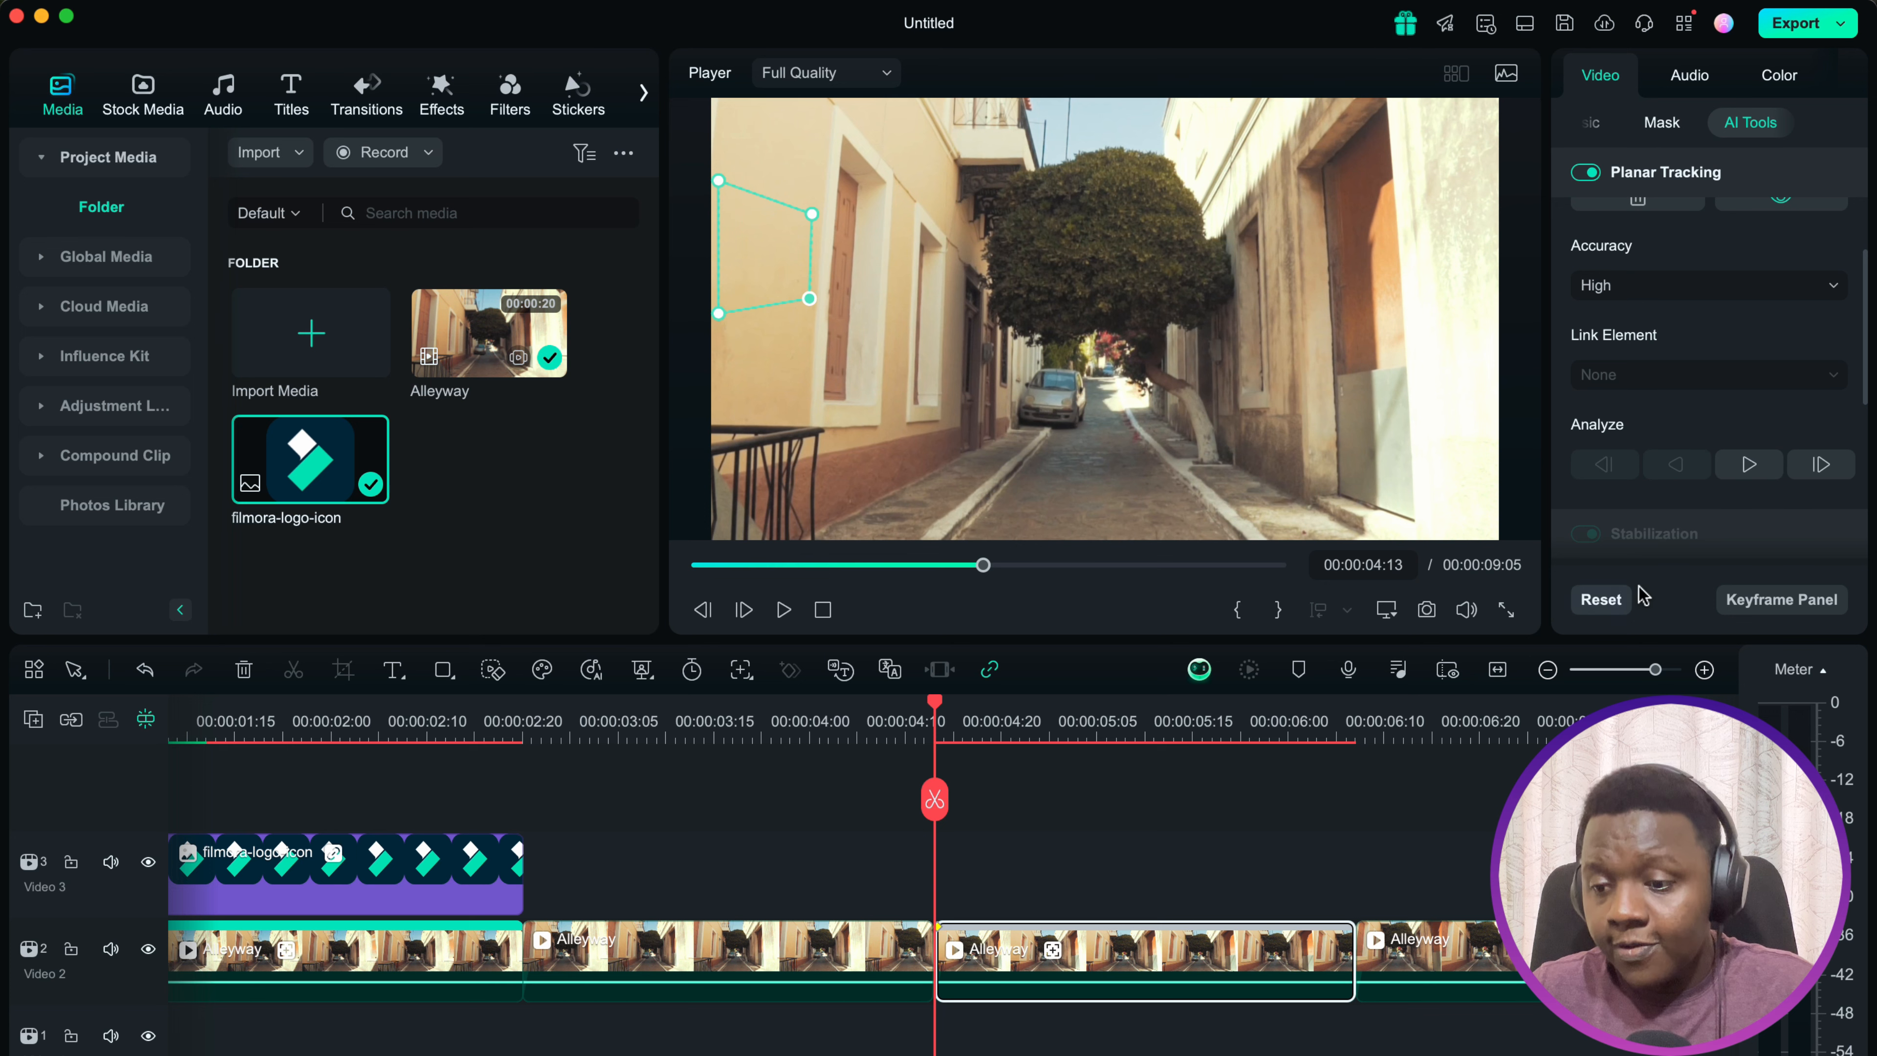
left_click(1750, 464)
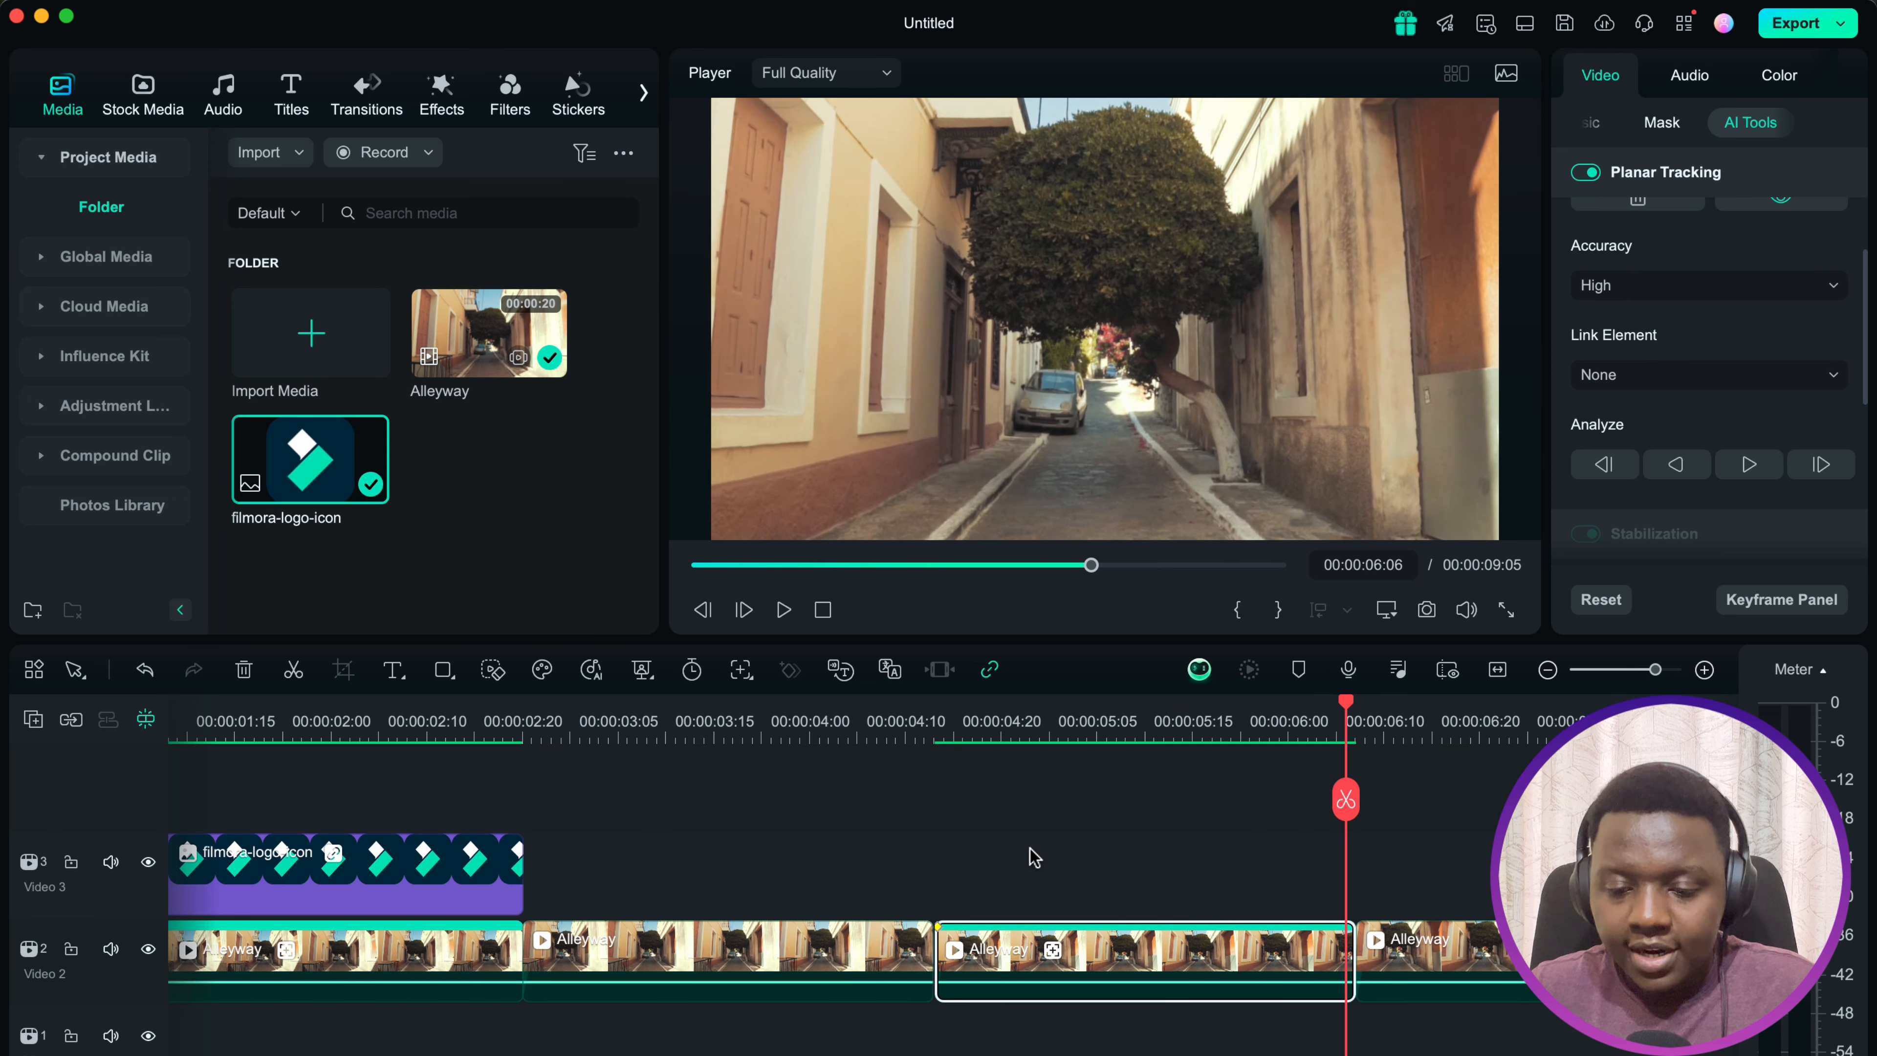
Step: Play and scrub through the third segment to check the tracked wall area
left_click(962, 730)
left_click_drag(956, 709, 932, 709)
key("space")
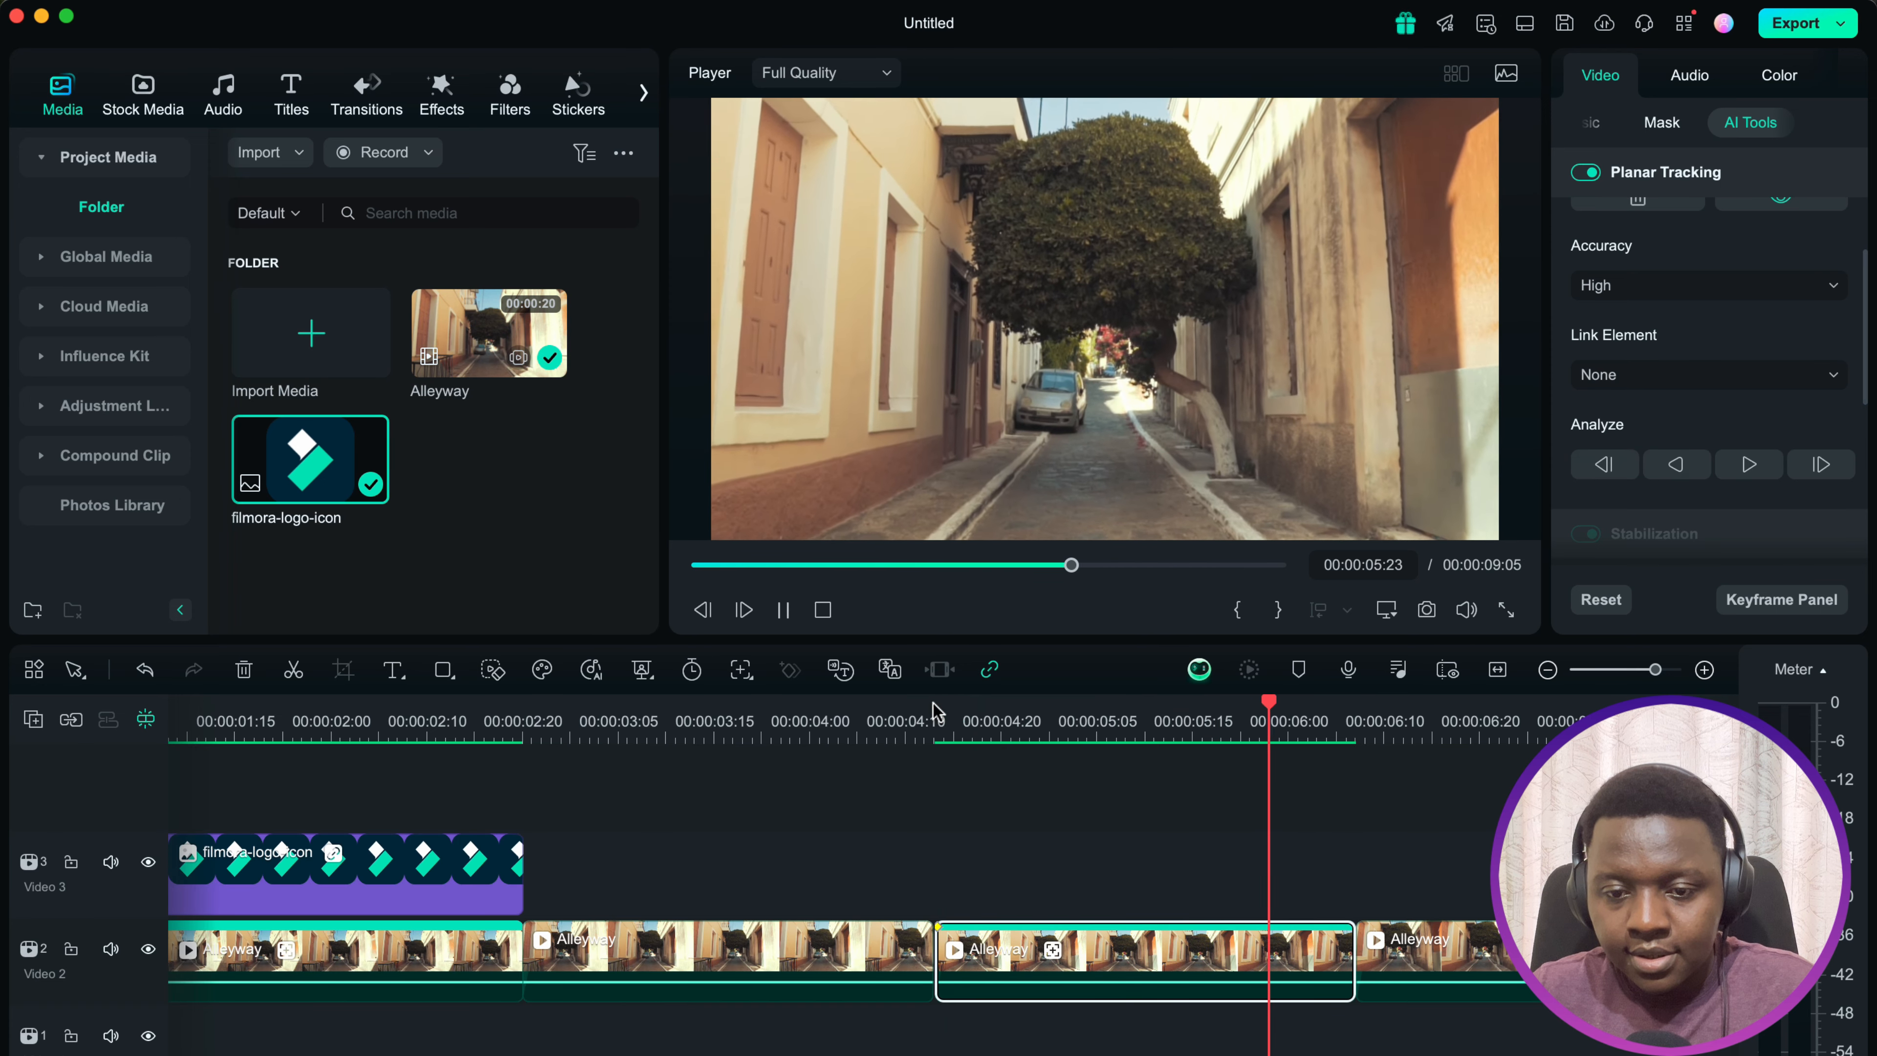
key("space")
left_click(1065, 719)
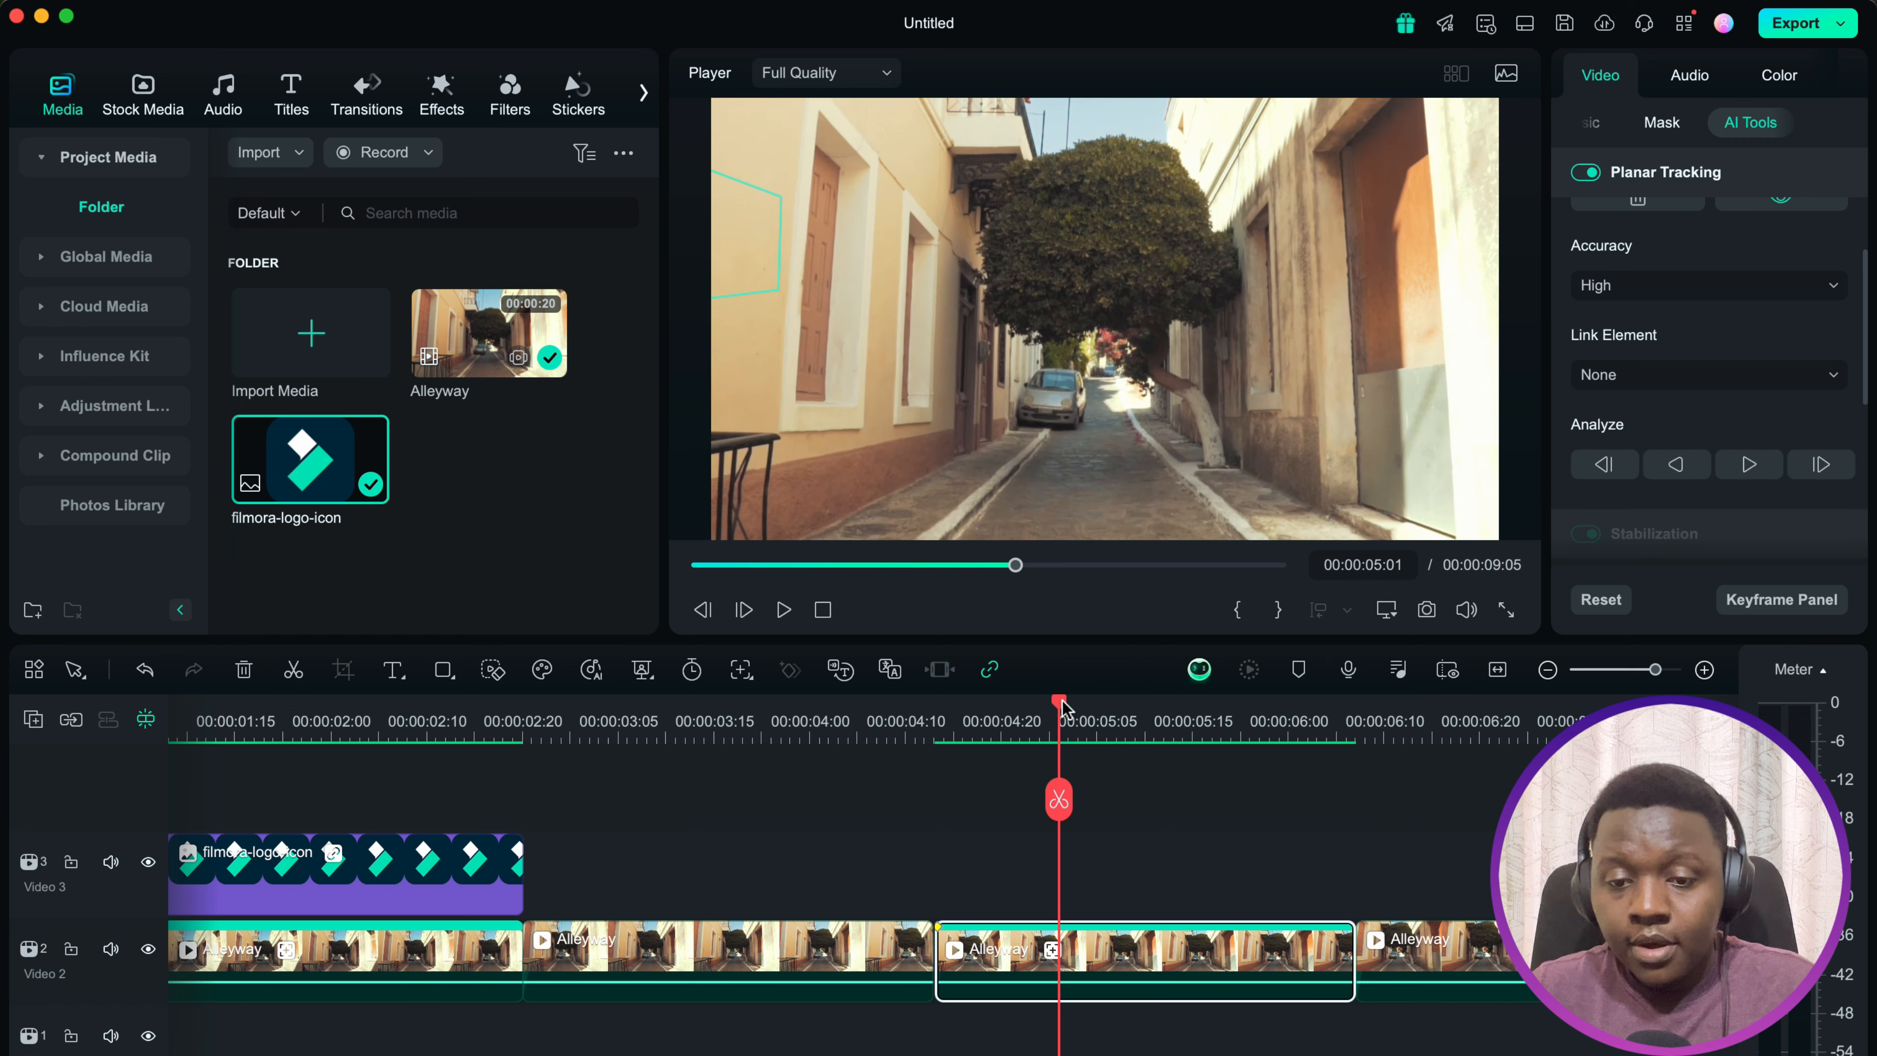
left_click_drag(1064, 708, 963, 710)
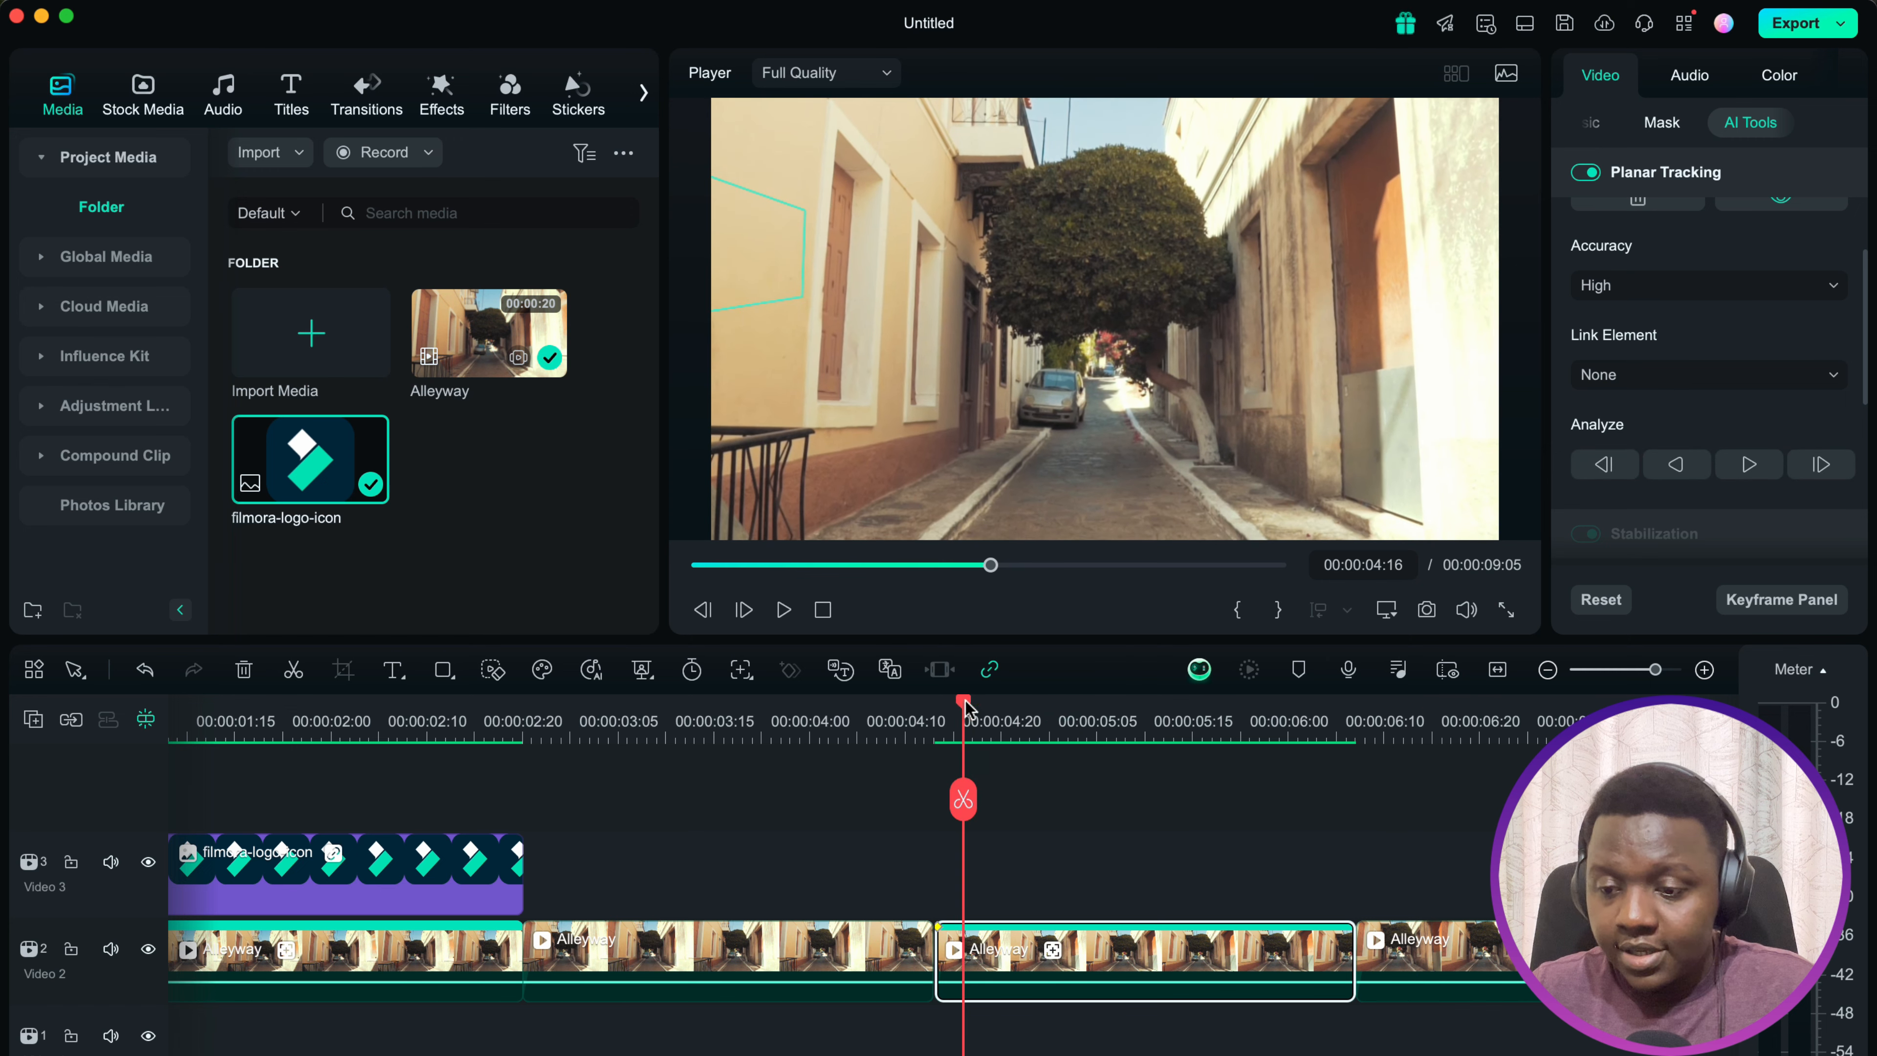
Step: Link filmora-logo-icon to the third segment's planar tracker and play the segment to check the logo's movement
left_click(1653, 377)
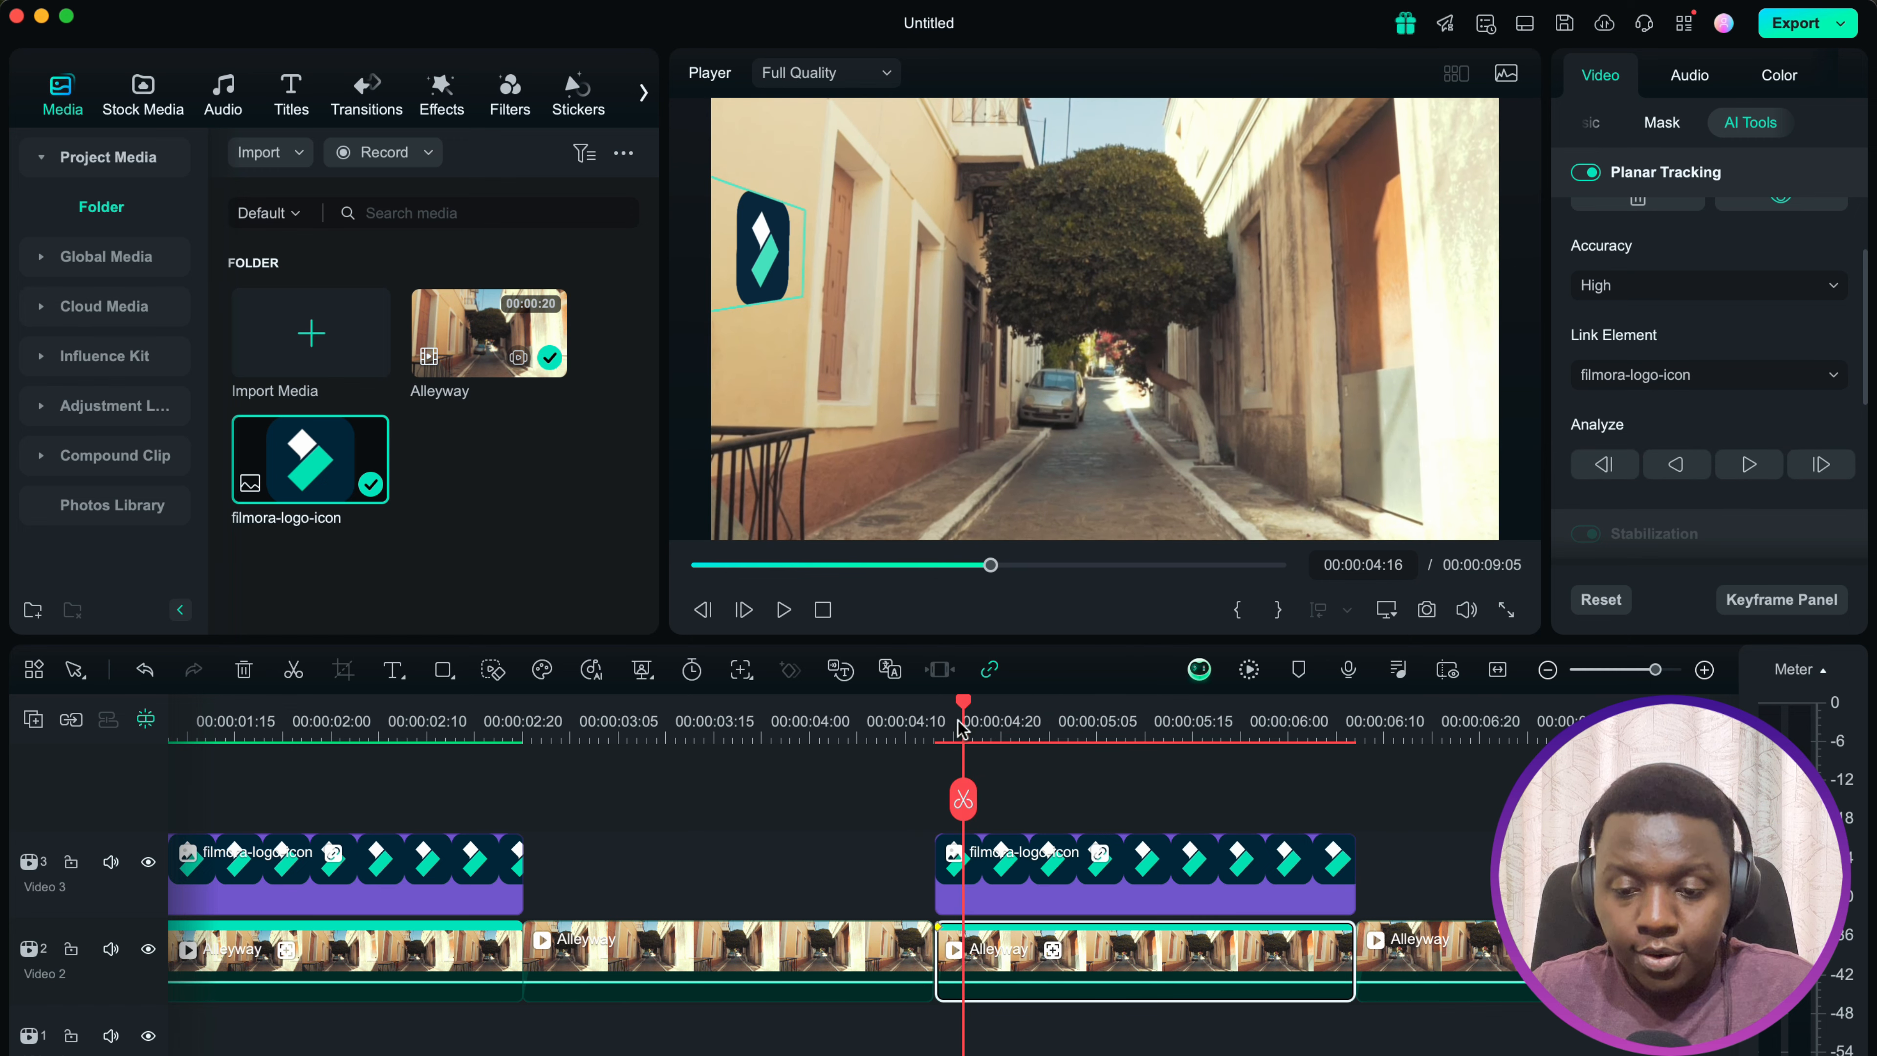
left_click_drag(953, 706, 899, 707)
key("space")
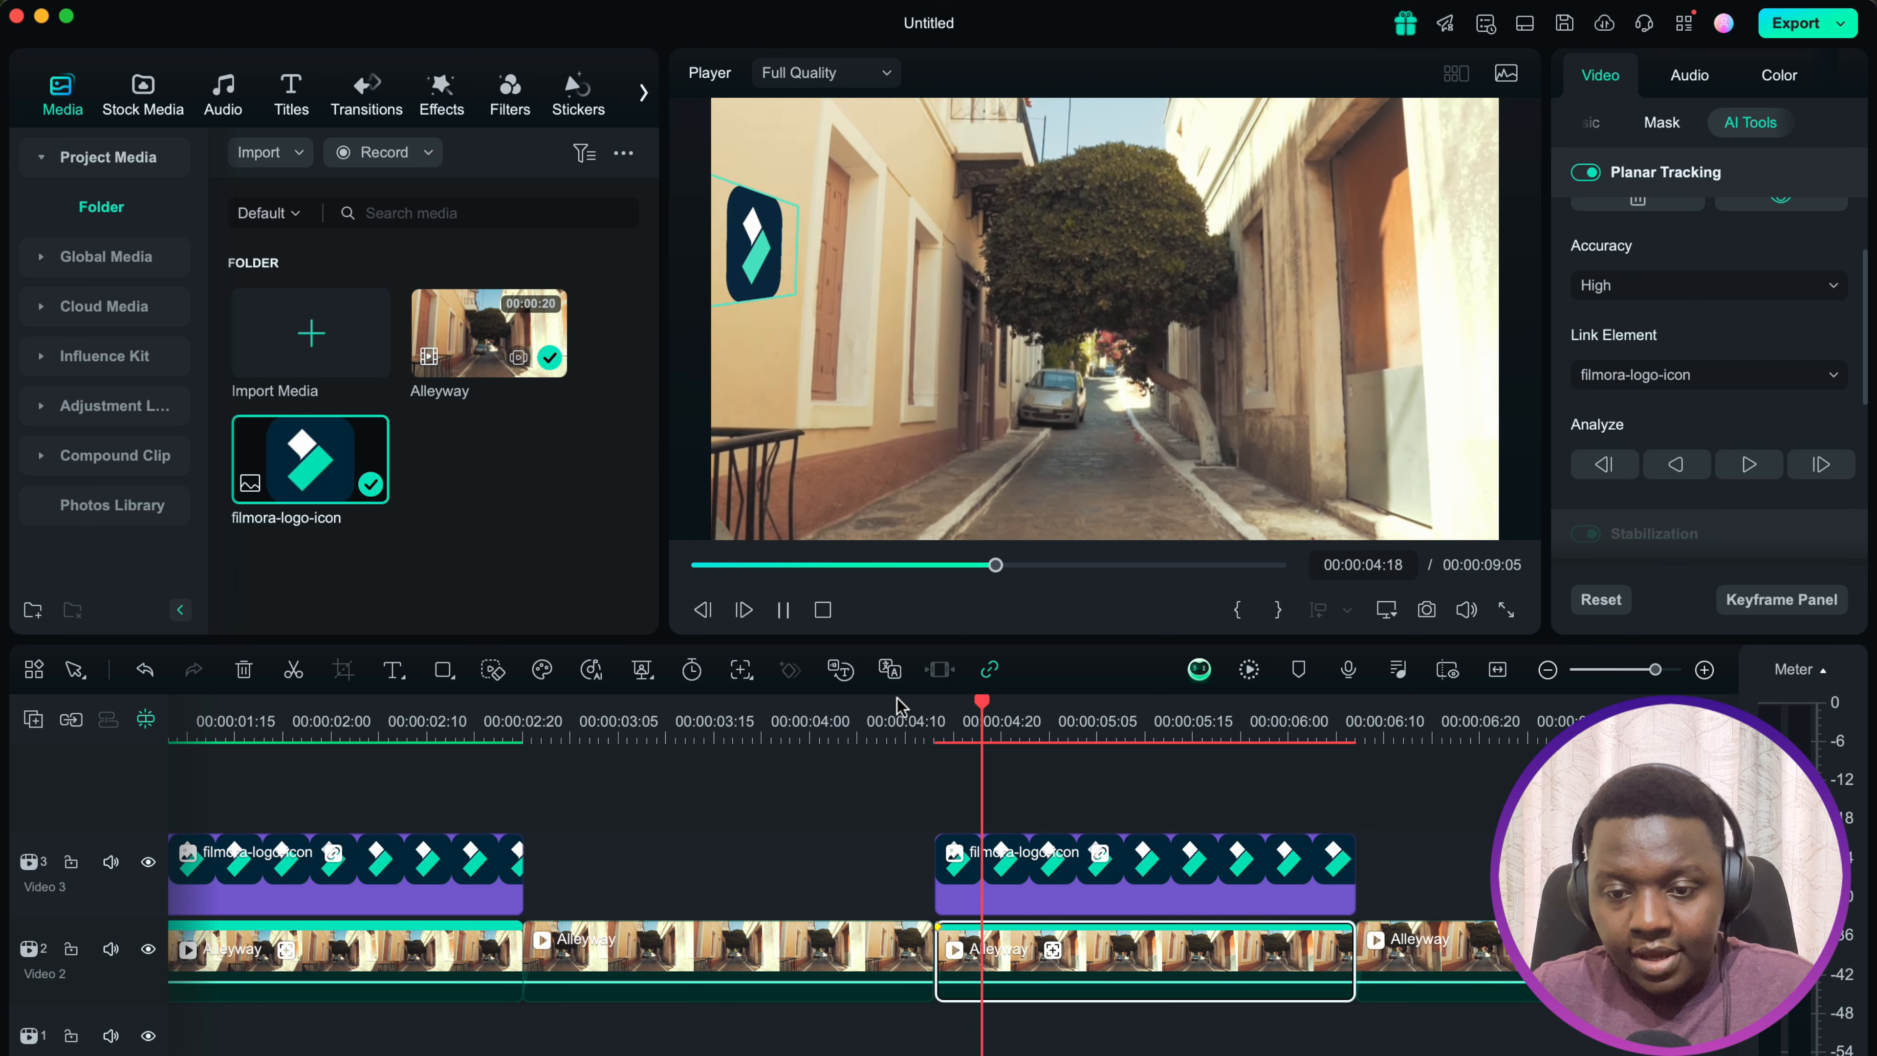
key("space")
key("space")
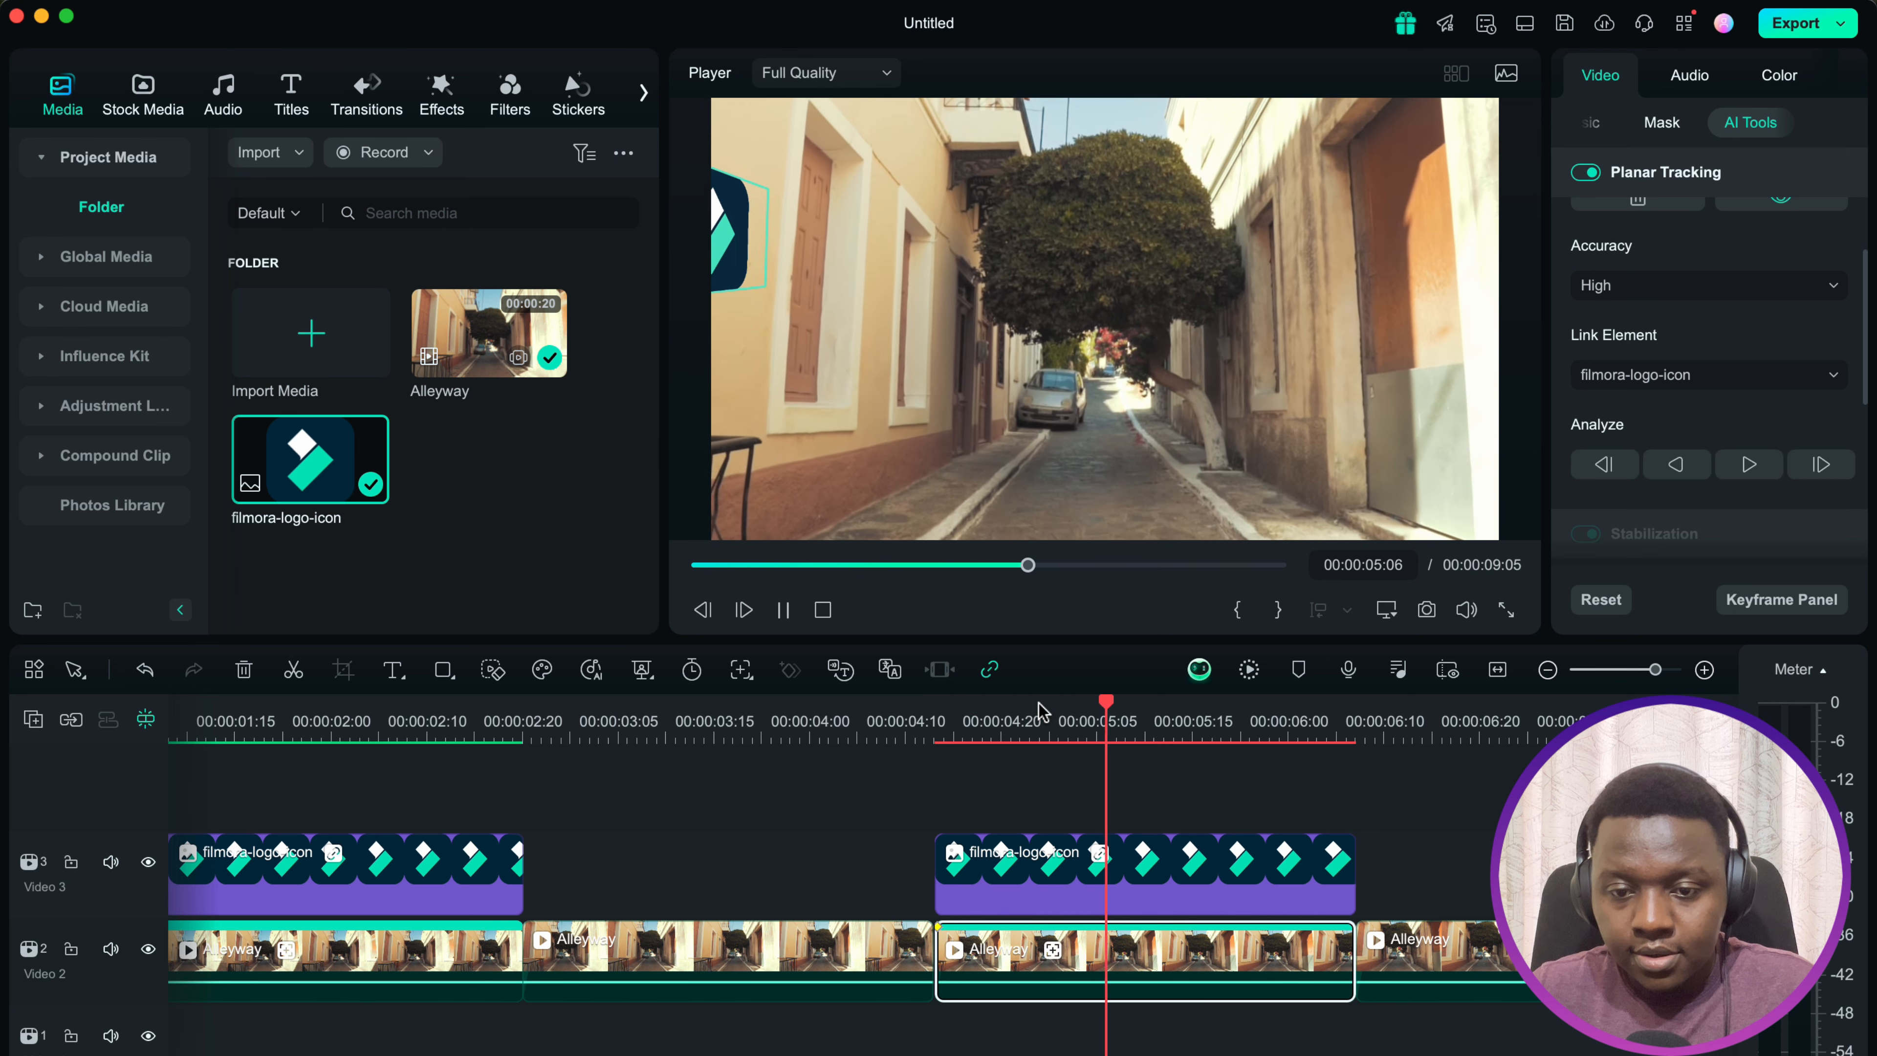
key("space")
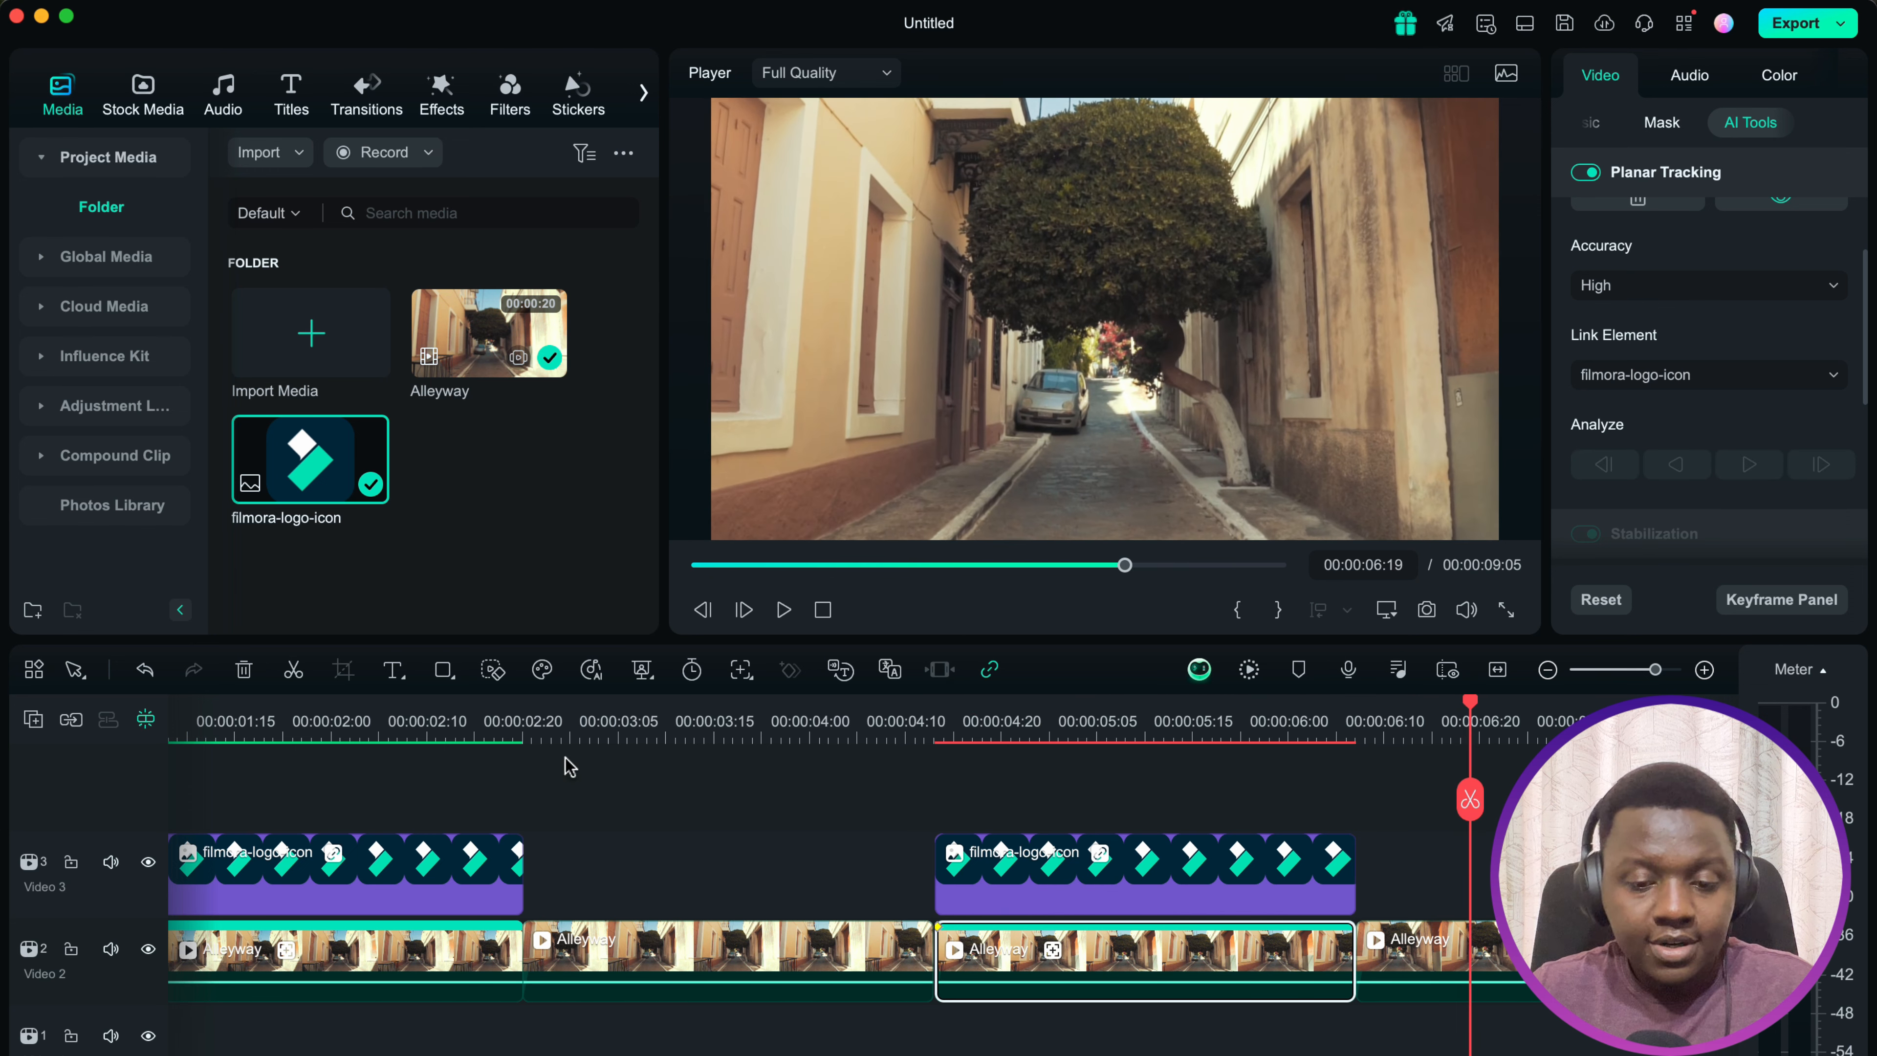
Step: Play the timeline from an earlier point to review the logo across the first and third segments
left_click_drag(393, 728, 46, 750)
key("space")
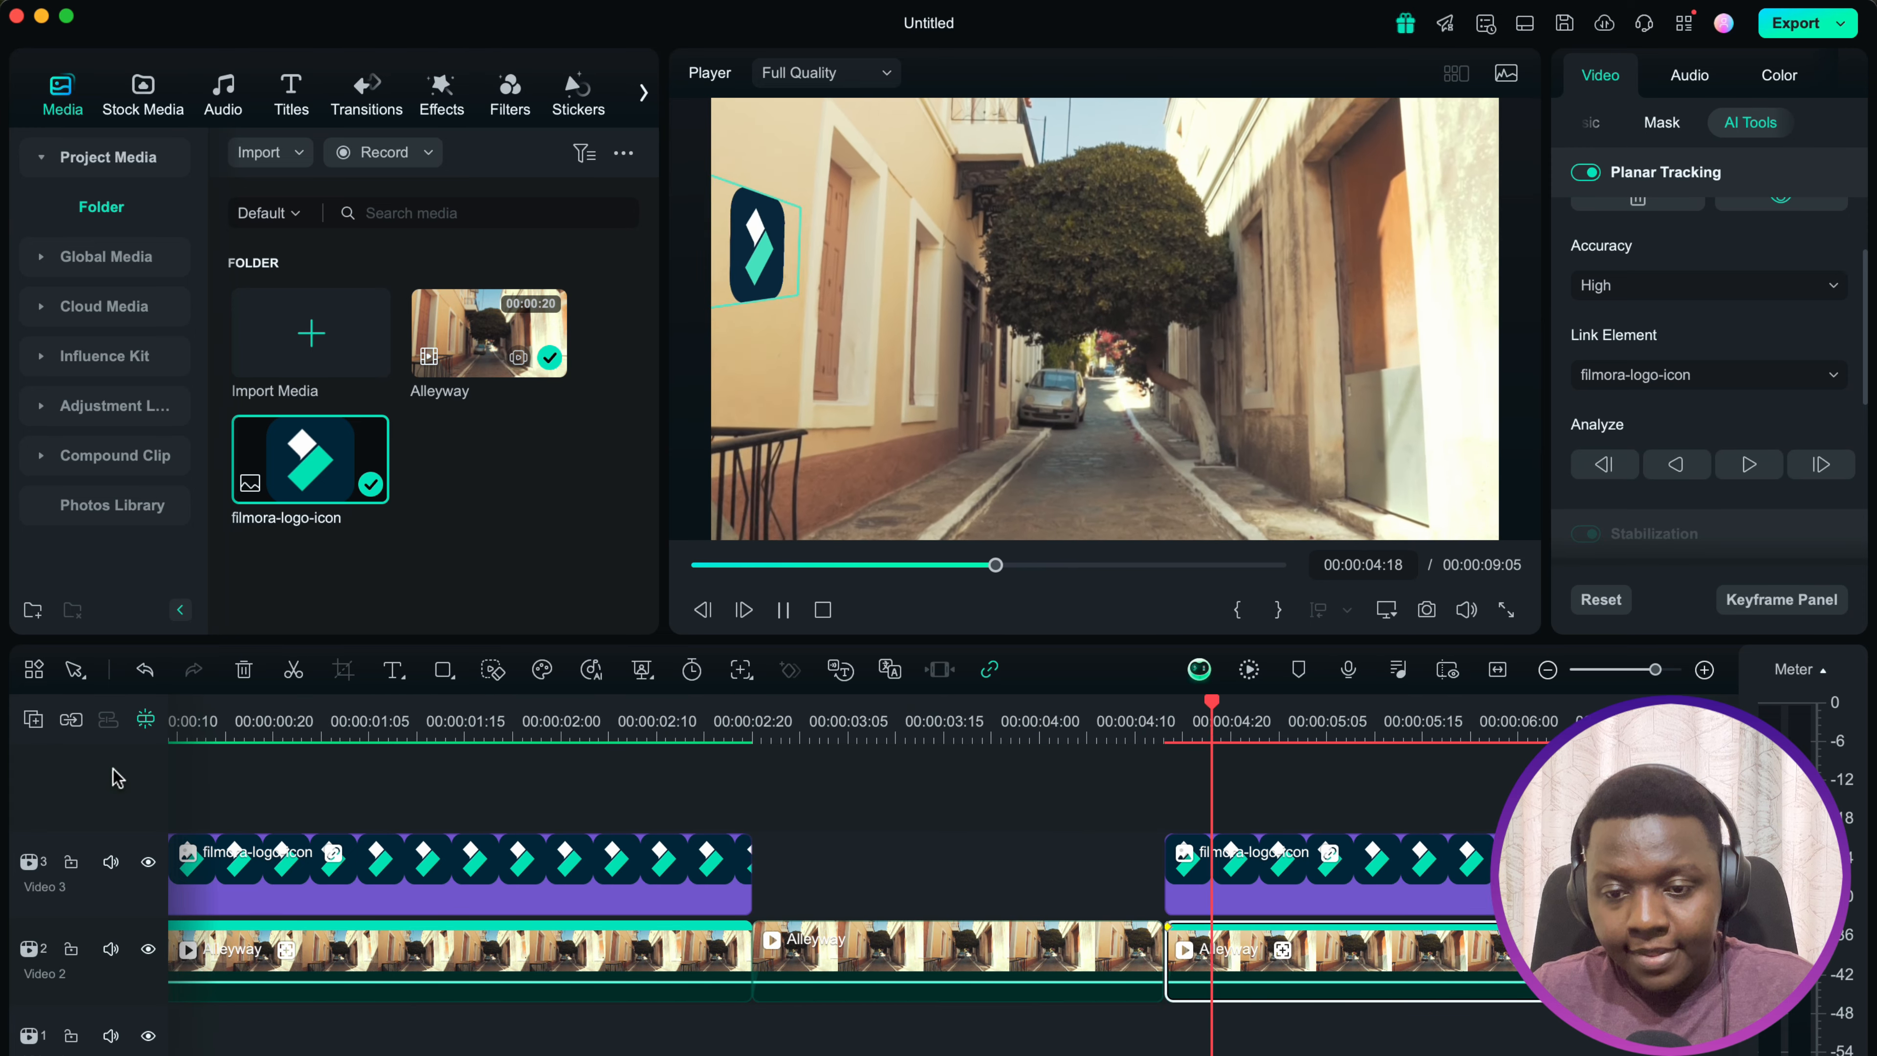
key("space")
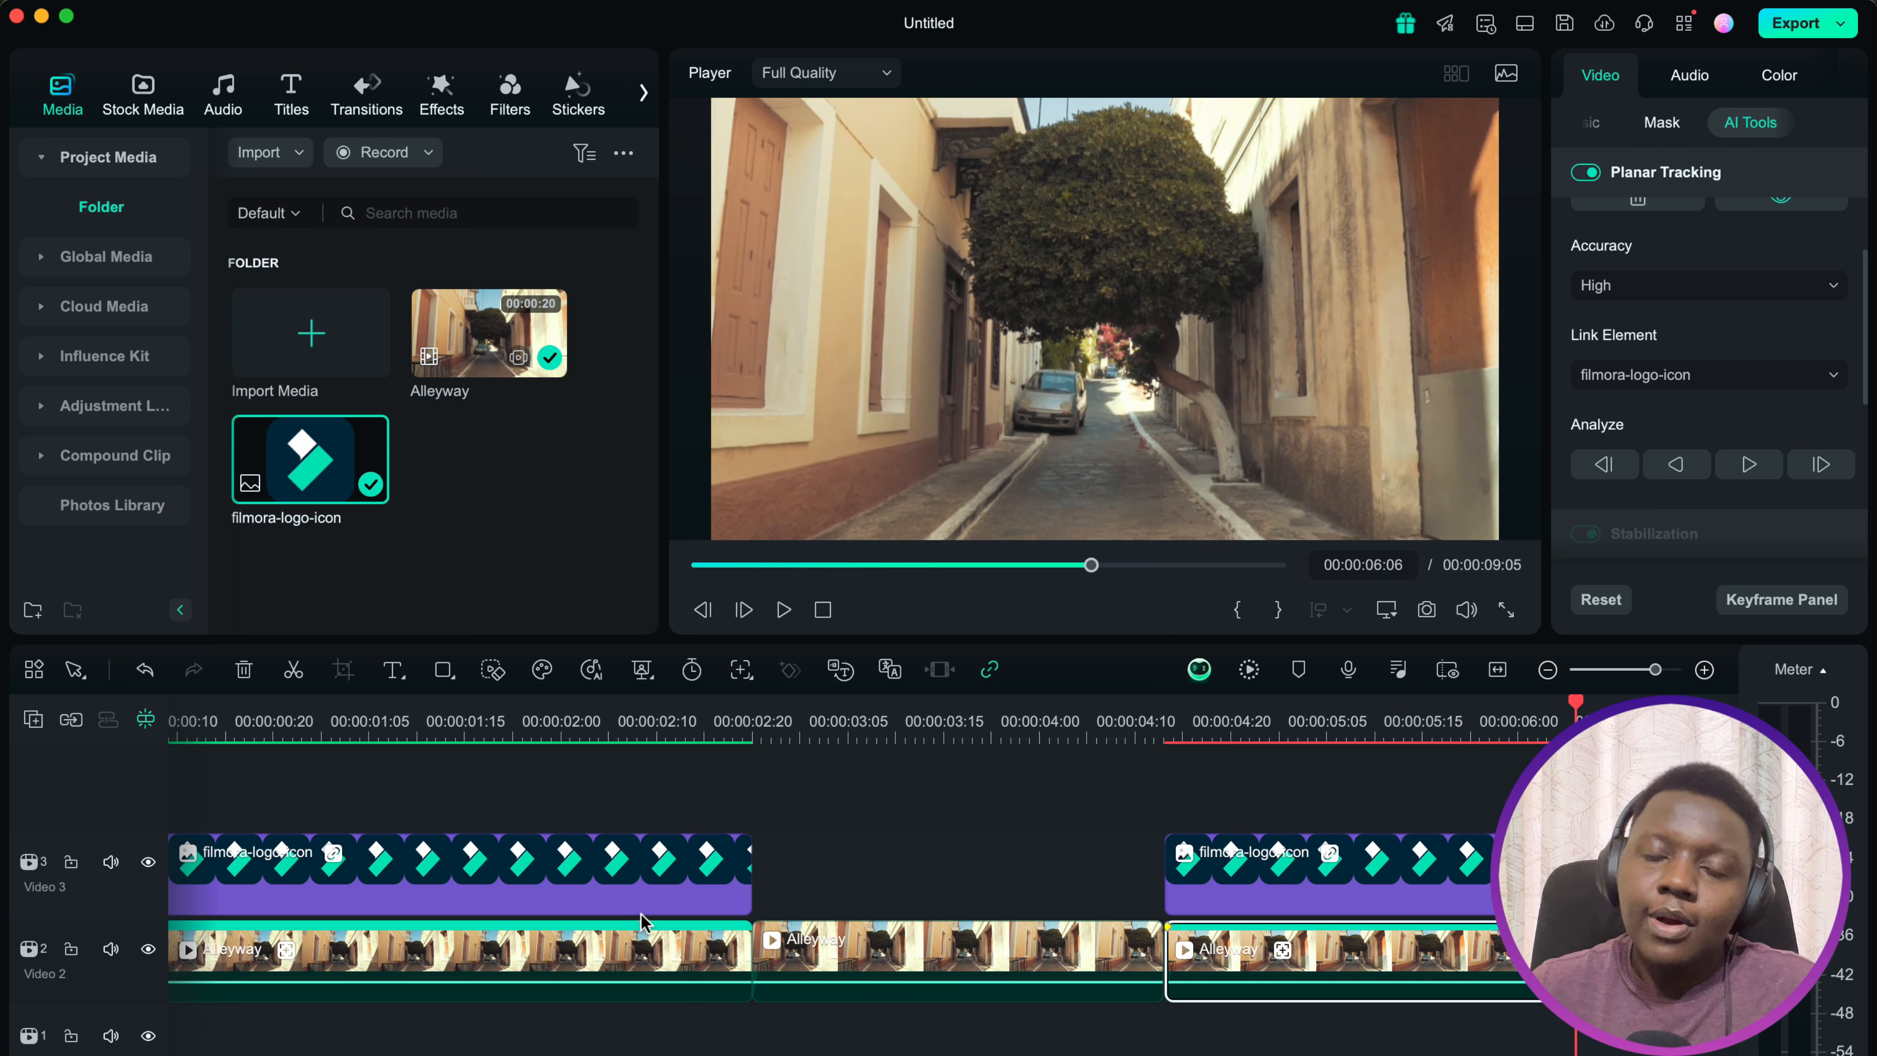